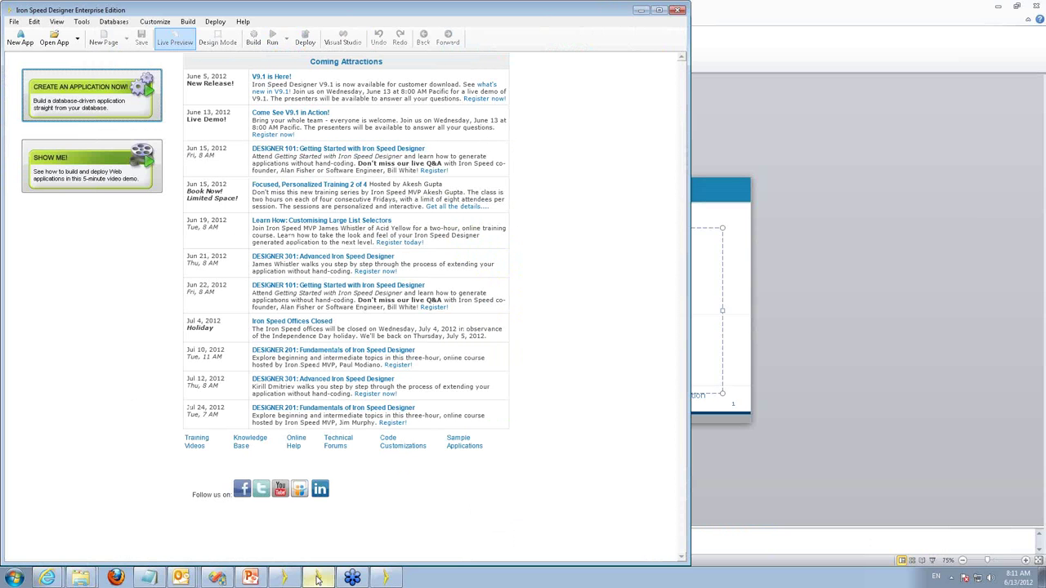
Advance the Application Wizard past its first step, then bring the other Iron Speed Designer window forward.
{"action": "left_click_drag", "start_coordinate": [237, 229], "coordinate": [205, 159]}
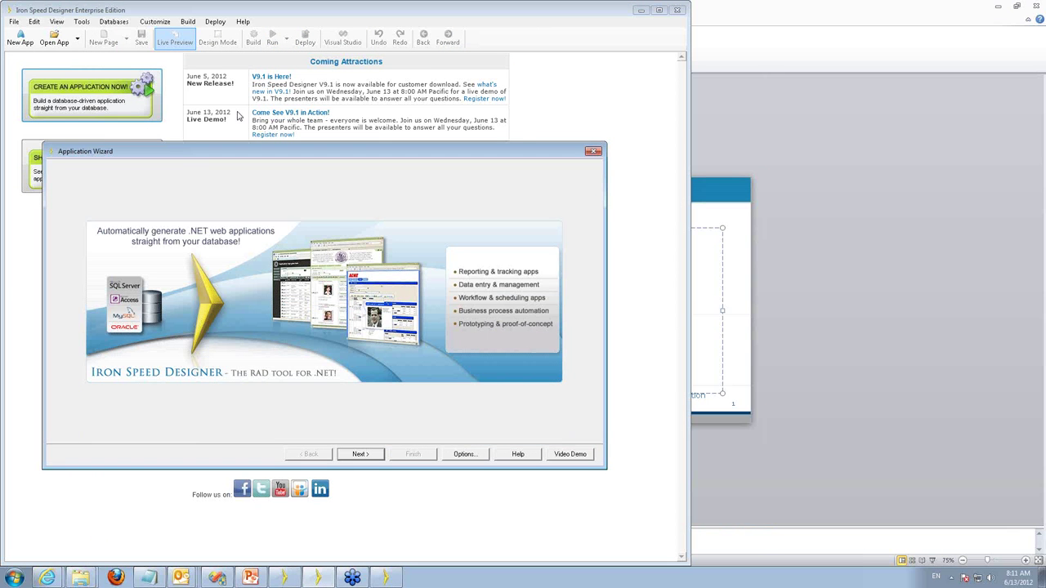
{"action": "key", "text": "Return"}
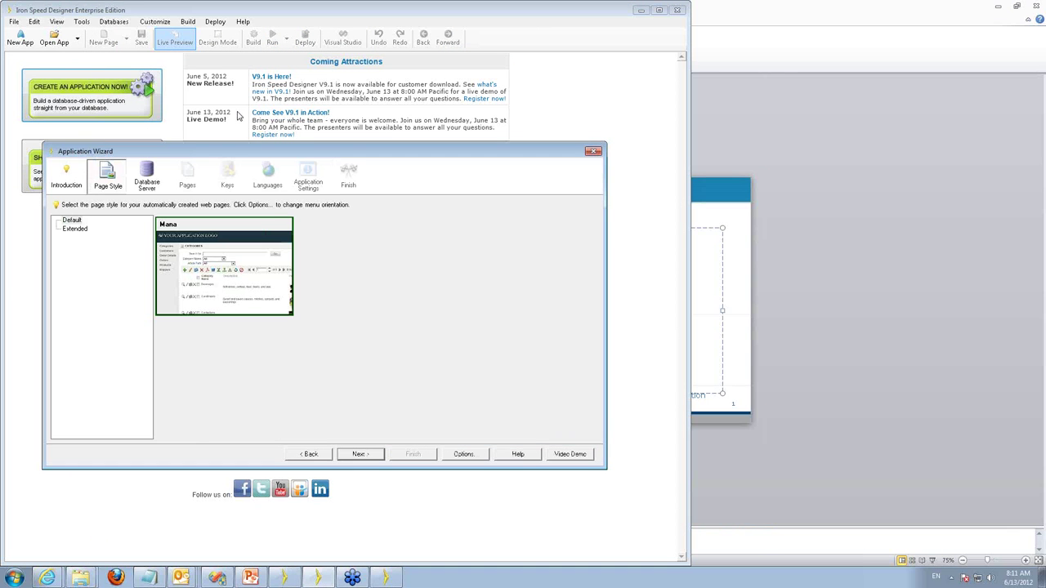
{"action": "left_click", "coordinate": [322, 583]}
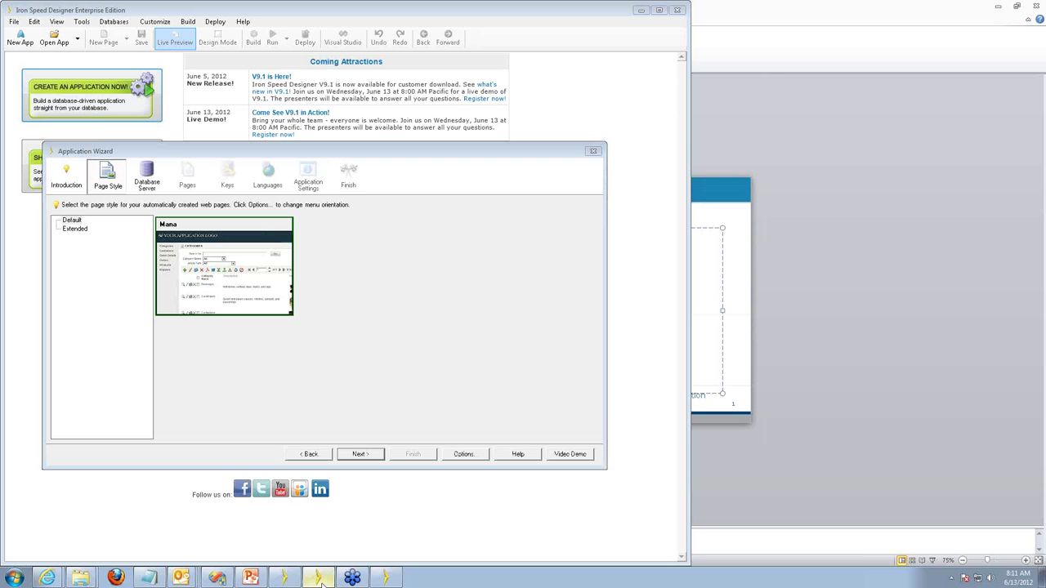
{"action": "left_click", "coordinate": [387, 579]}
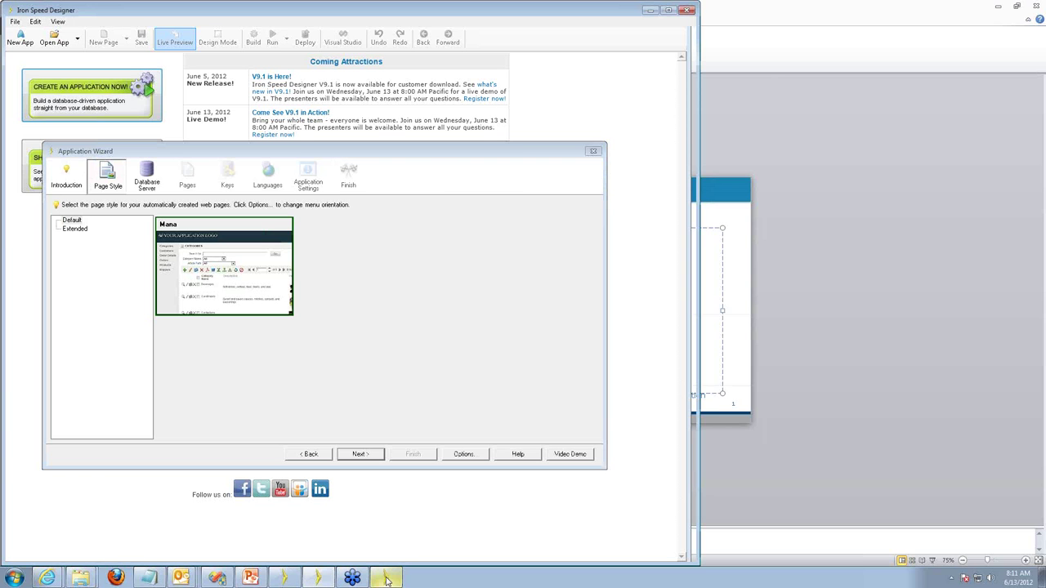
Return to the wizard and expand the Classic Styles list, with Mana previewed.
{"action": "left_click", "coordinate": [333, 578]}
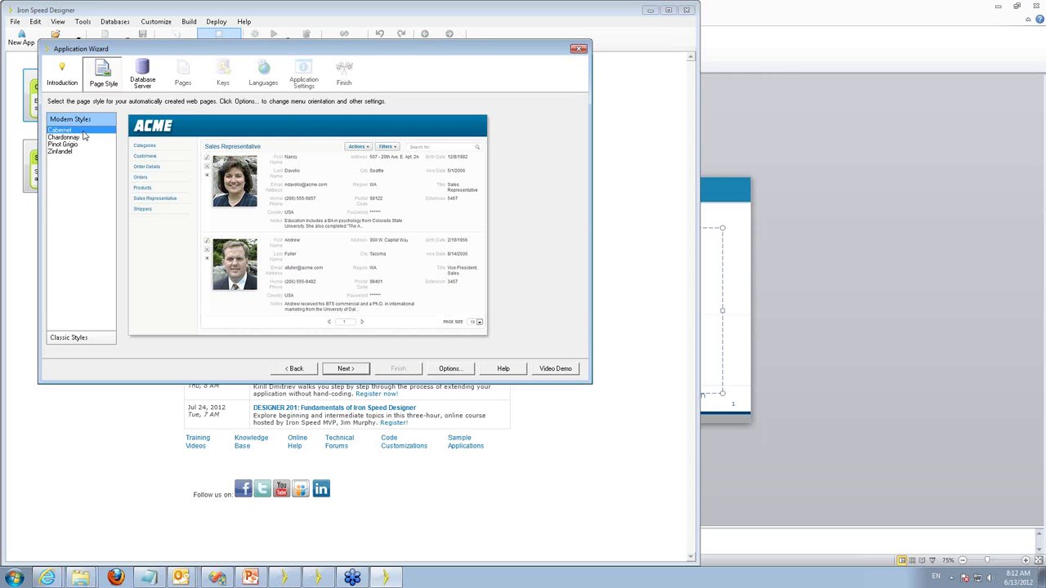
{"action": "left_click", "coordinate": [72, 338]}
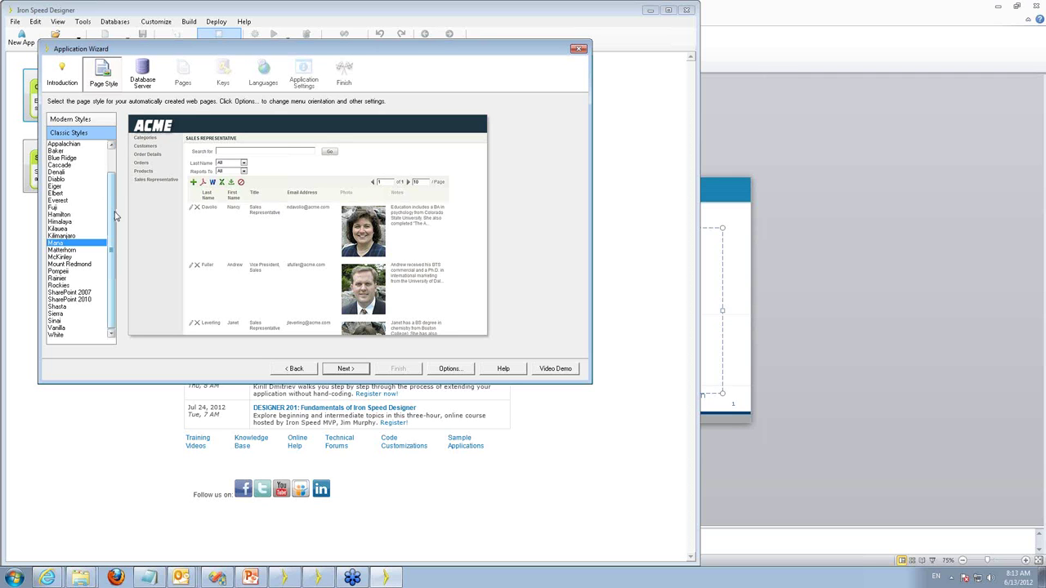
Preview the Chardonnay and Zinfandel modern styles, then choose Cabernet as the page style.
{"action": "left_click_drag", "start_coordinate": [115, 215], "coordinate": [116, 180]}
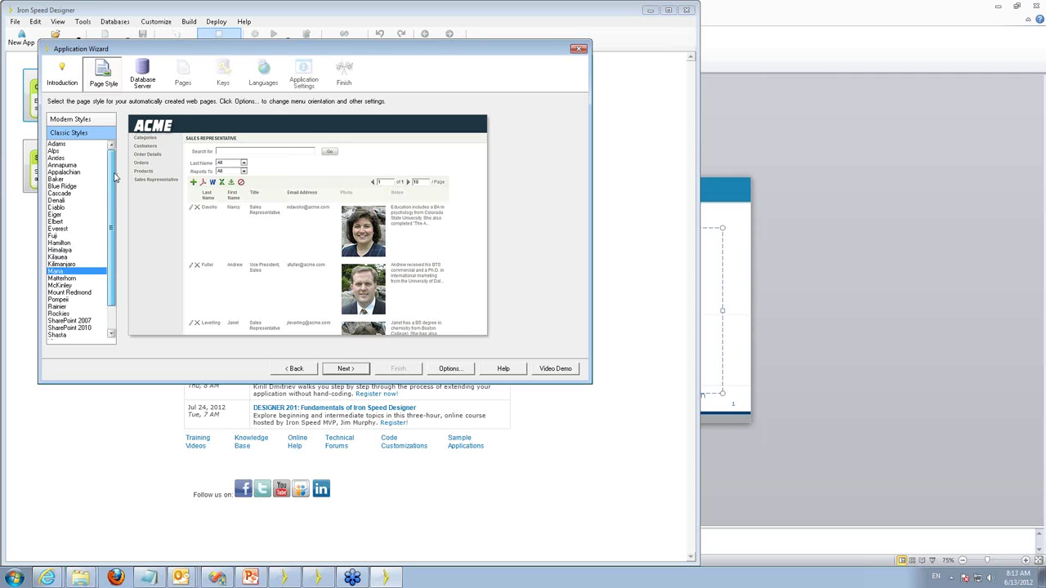
{"action": "left_click", "coordinate": [81, 121]}
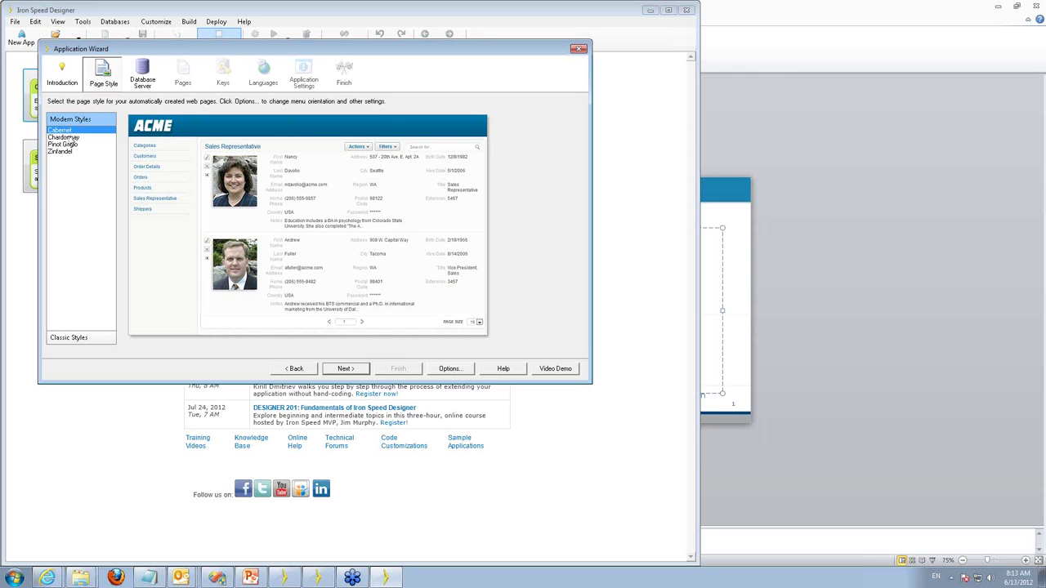
{"action": "left_click", "coordinate": [70, 137]}
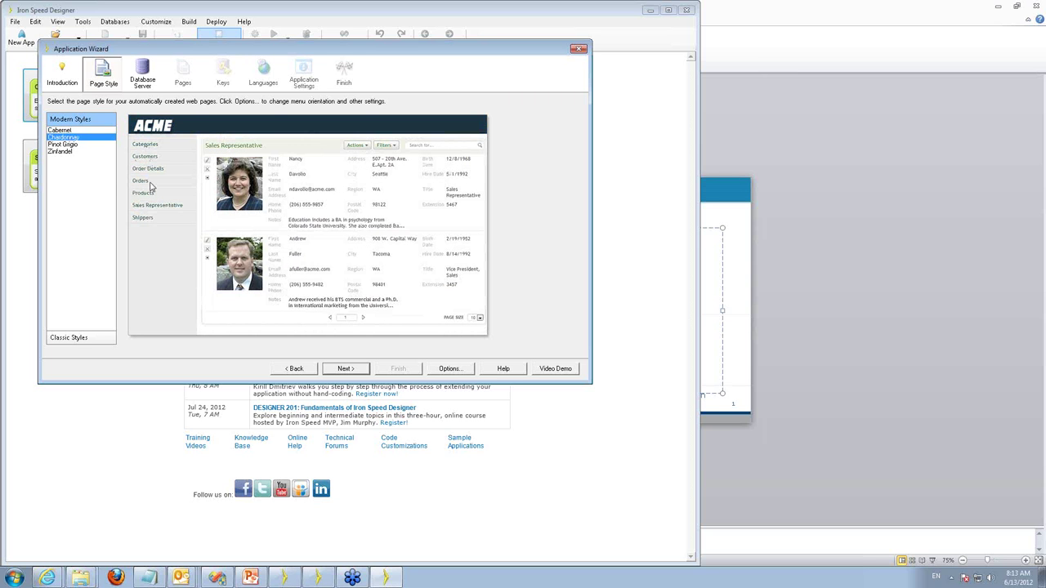
{"action": "left_click", "coordinate": [65, 152]}
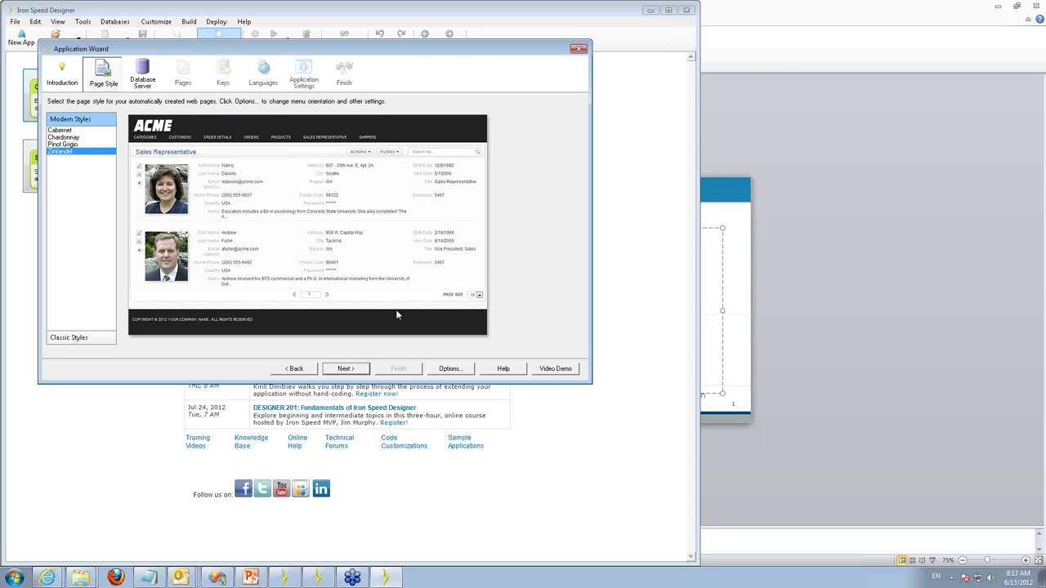
{"action": "left_click", "coordinate": [71, 132]}
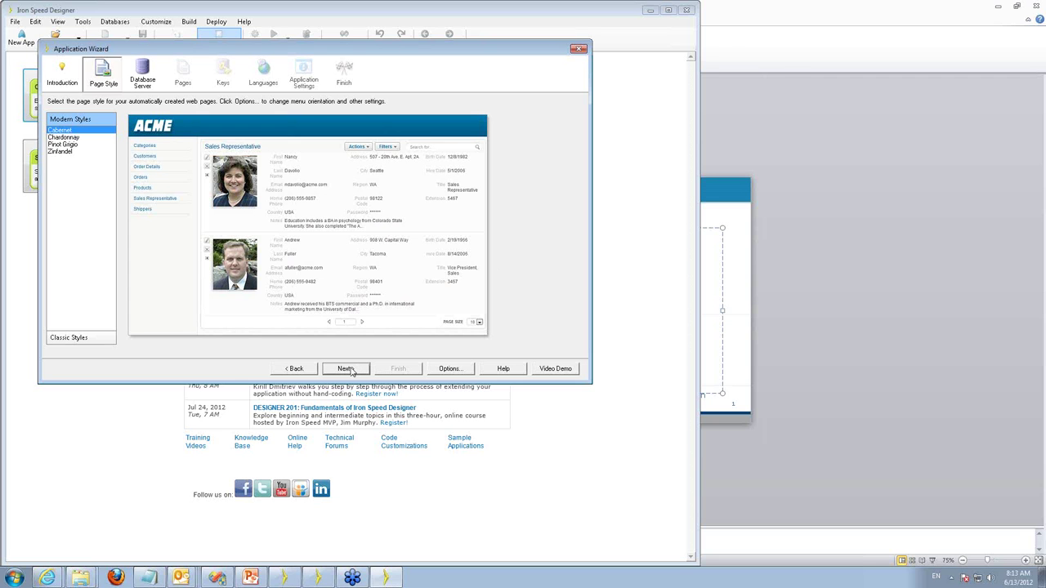
Choose the Microsoft Access Southwind sample database and continue to the Pages step.
{"action": "left_click", "coordinate": [346, 368]}
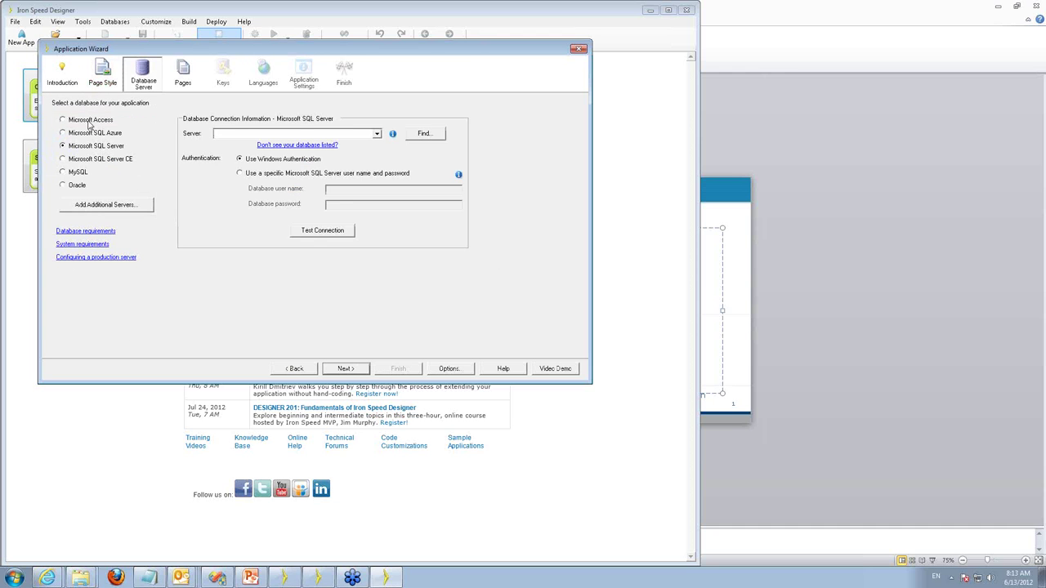
{"action": "left_click", "coordinate": [90, 121]}
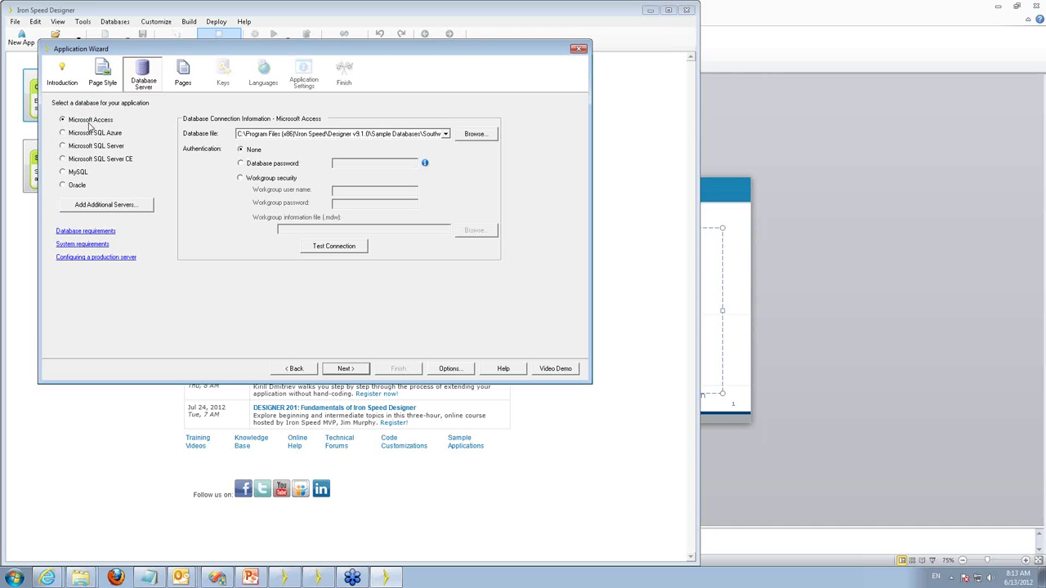
{"action": "left_click", "coordinate": [347, 369]}
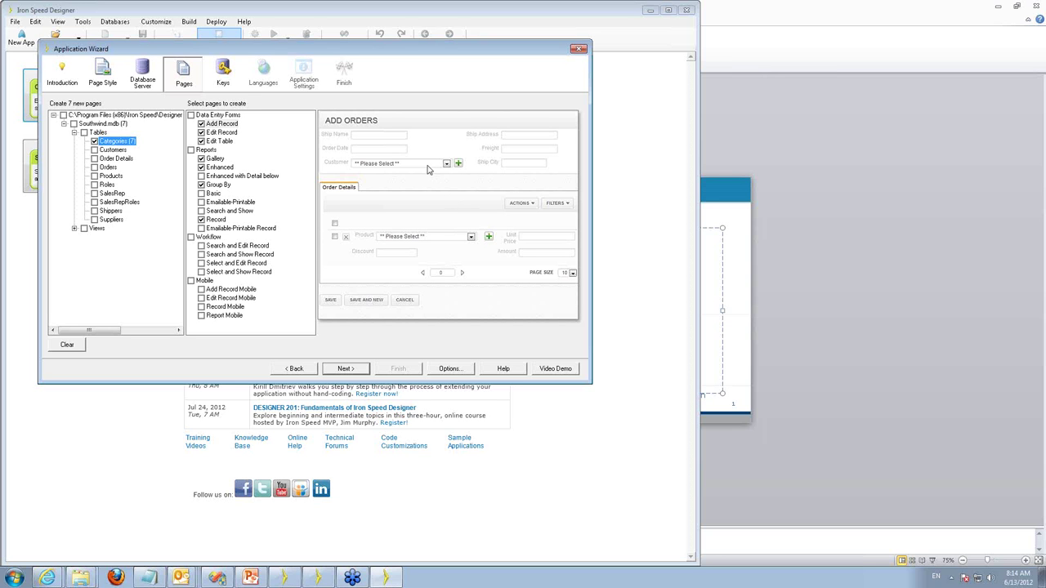
Preview the Edit Table, Edit Record and Emailable-Printable page types for Categories.
{"action": "left_click", "coordinate": [220, 142]}
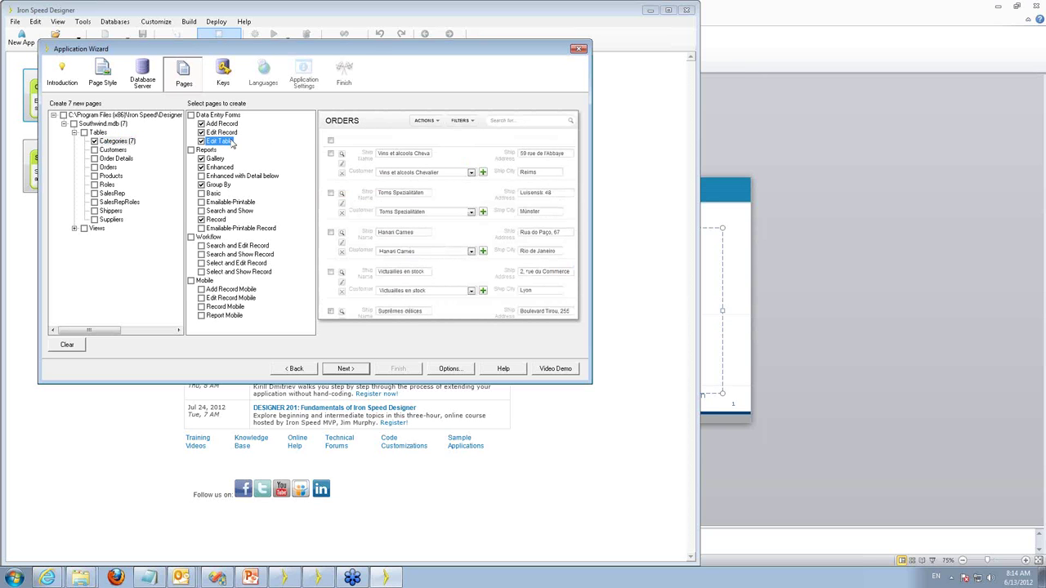
{"action": "left_click", "coordinate": [222, 133]}
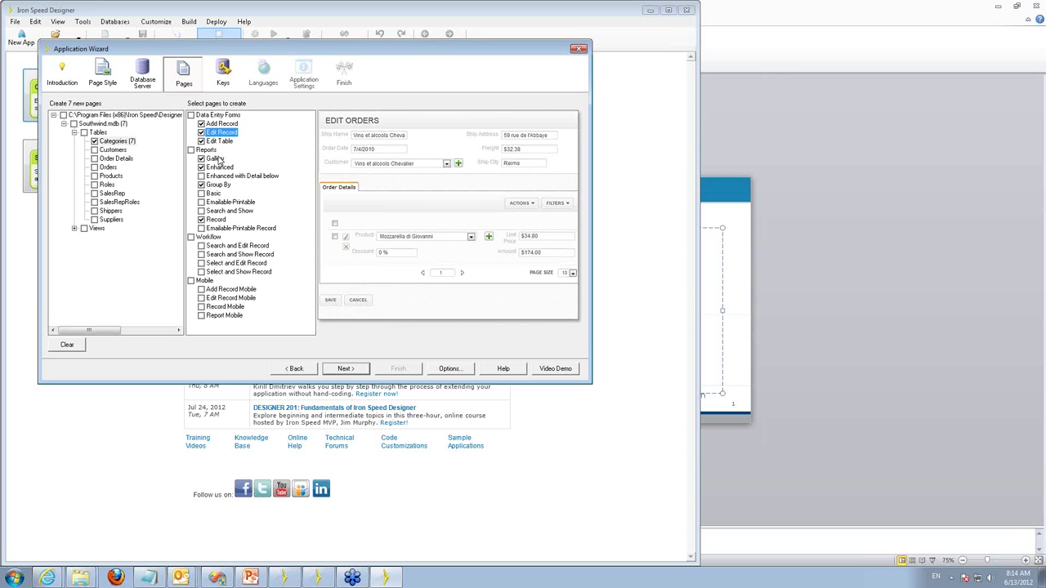
{"action": "left_click", "coordinate": [231, 204]}
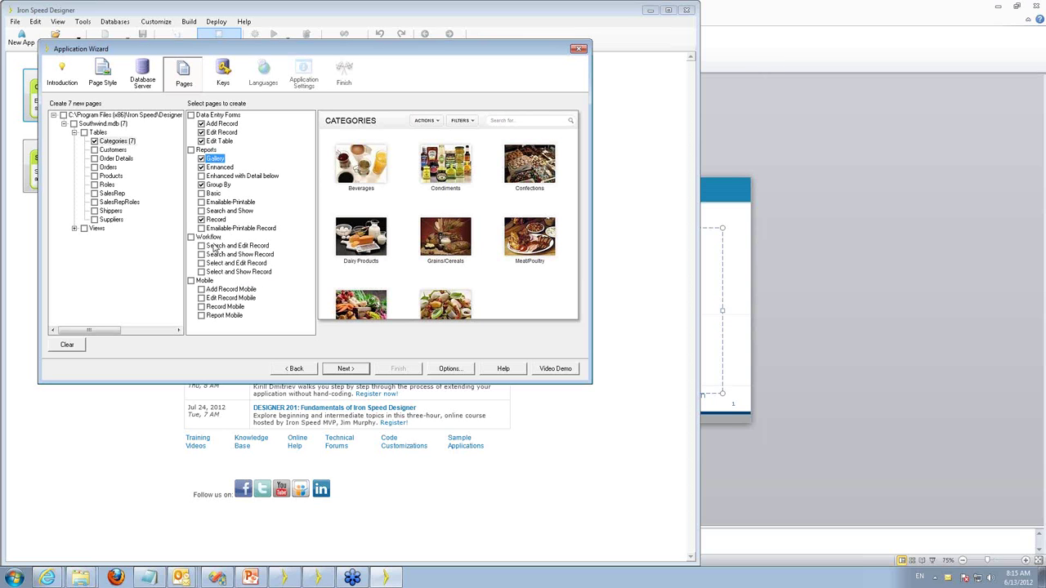
{"action": "left_click", "coordinate": [450, 369]}
{"action": "left_click", "coordinate": [451, 368]}
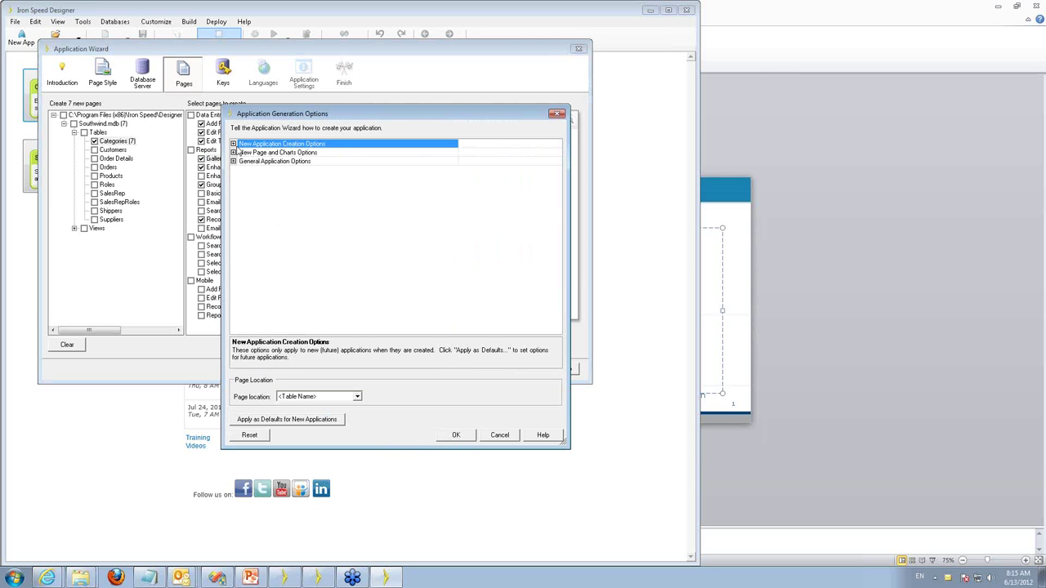
{"action": "left_click", "coordinate": [234, 152]}
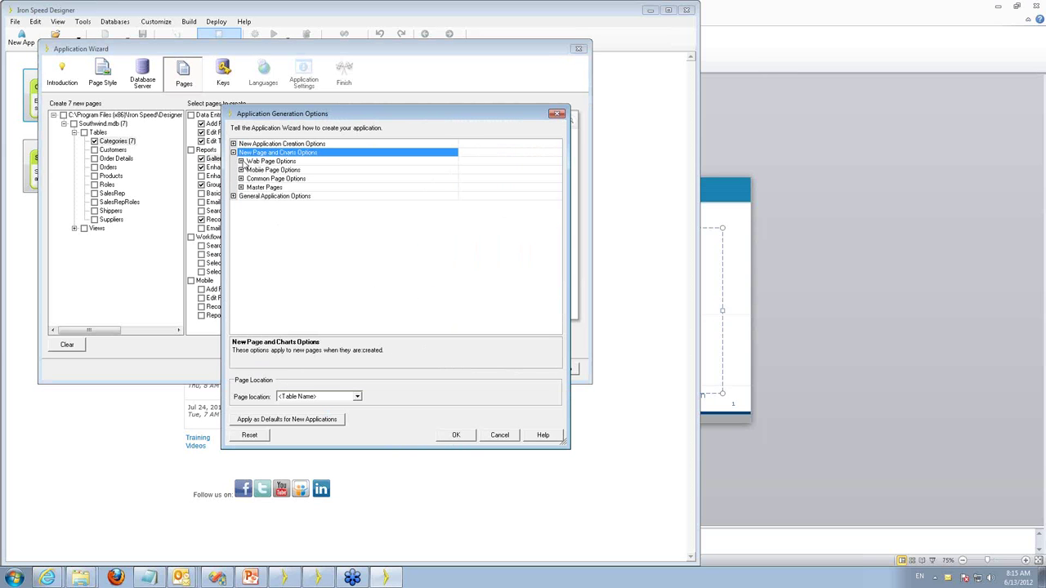
{"action": "left_click", "coordinate": [241, 161]}
{"action": "left_click", "coordinate": [250, 170]}
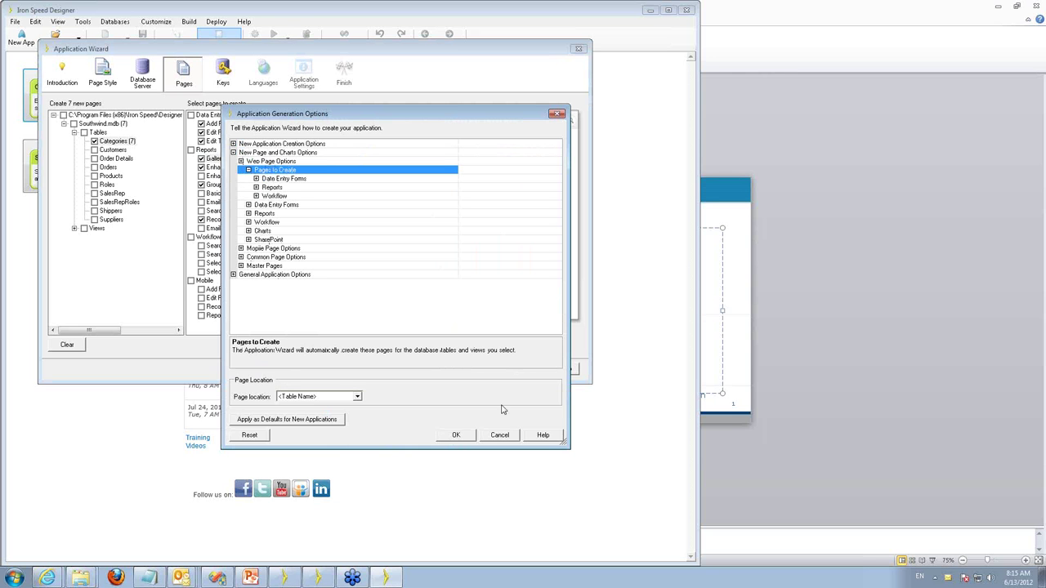
{"action": "left_click", "coordinate": [499, 435]}
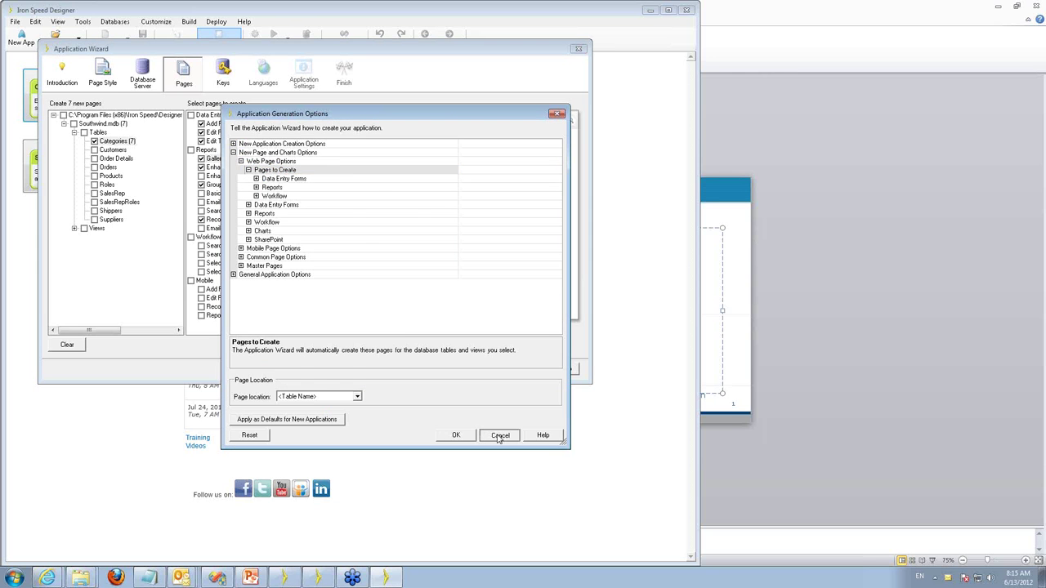
Select every Reports, Workflow and Mobile page type for all tables, totalling 200 pages.
{"action": "left_click", "coordinate": [191, 151]}
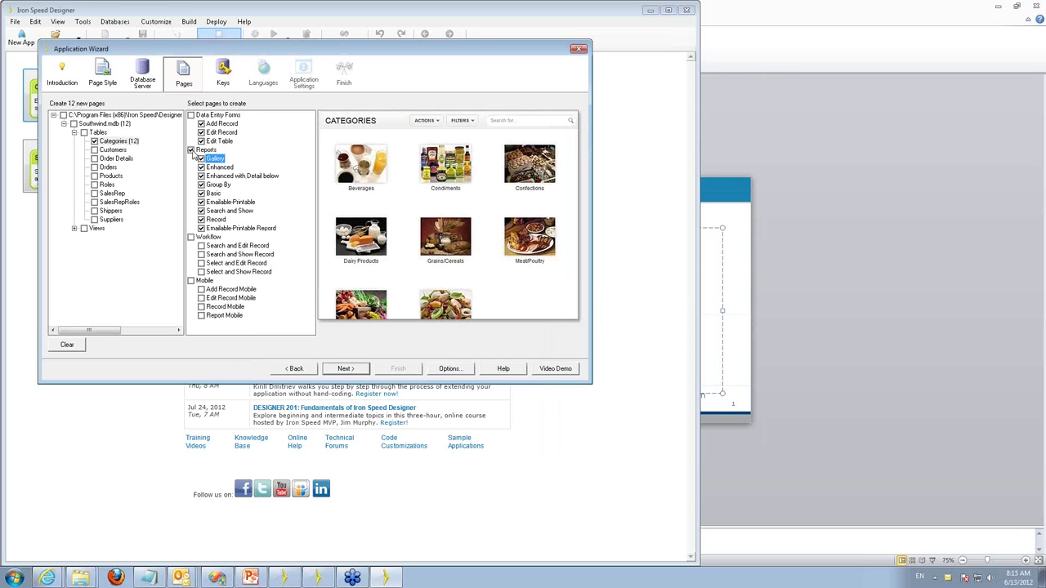
{"action": "left_click", "coordinate": [191, 237]}
{"action": "left_click", "coordinate": [191, 281]}
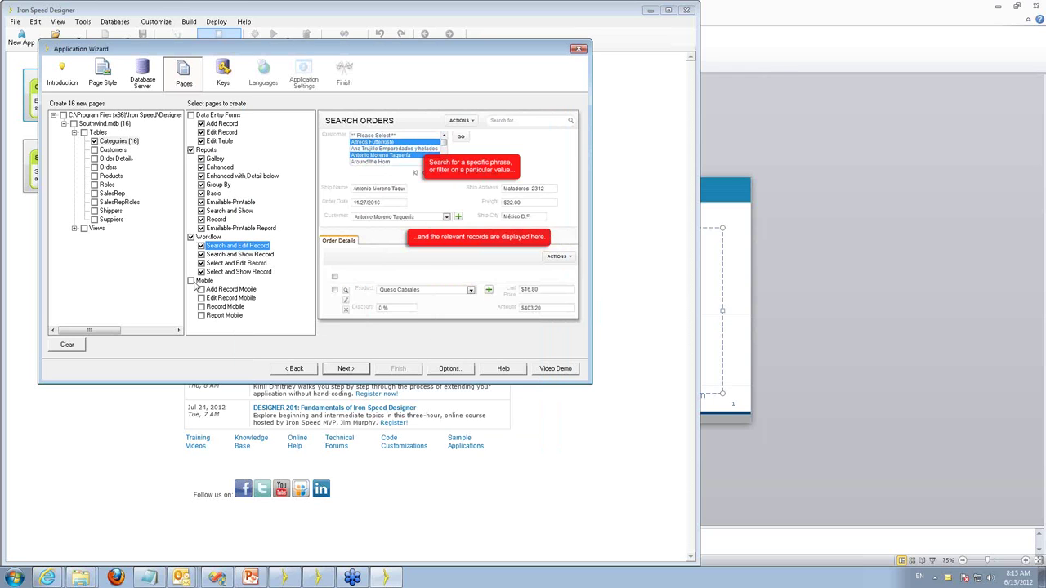
{"action": "left_click", "coordinate": [85, 134]}
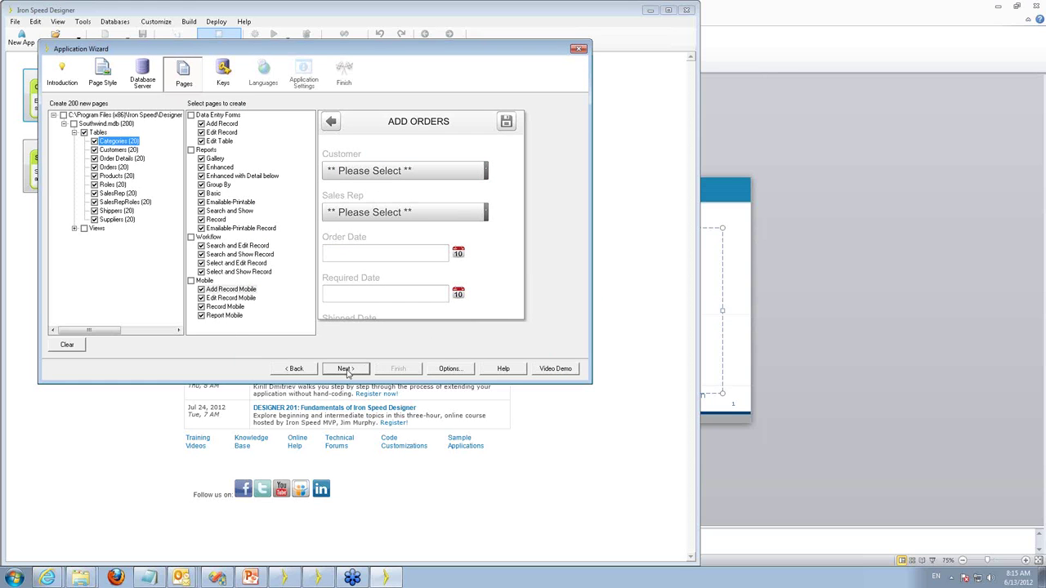
{"action": "left_click", "coordinate": [345, 369]}
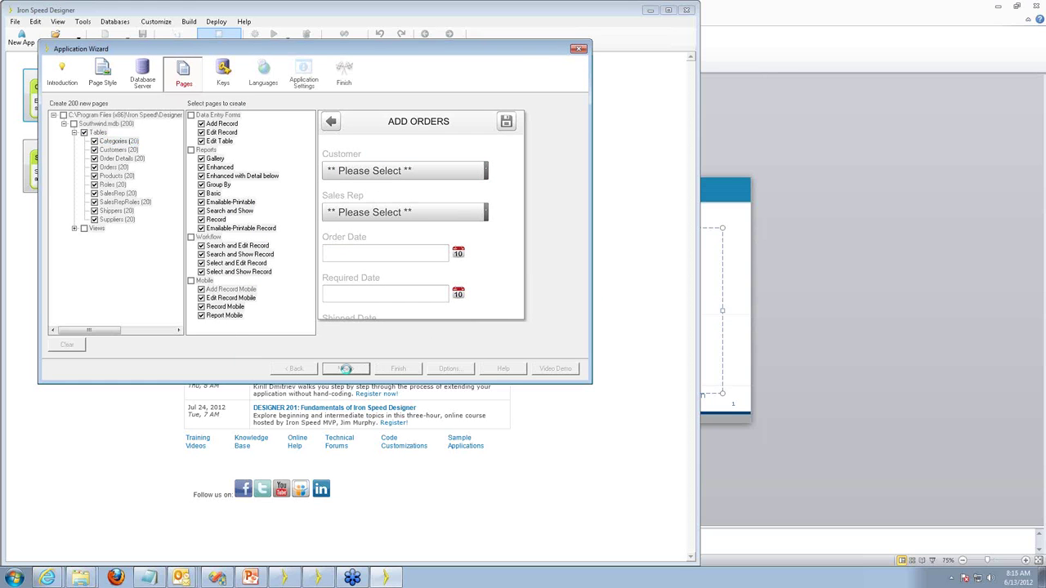
Skip the Keys step and add Dutch alongside English (United States) as an application language.
{"action": "left_click", "coordinate": [346, 369]}
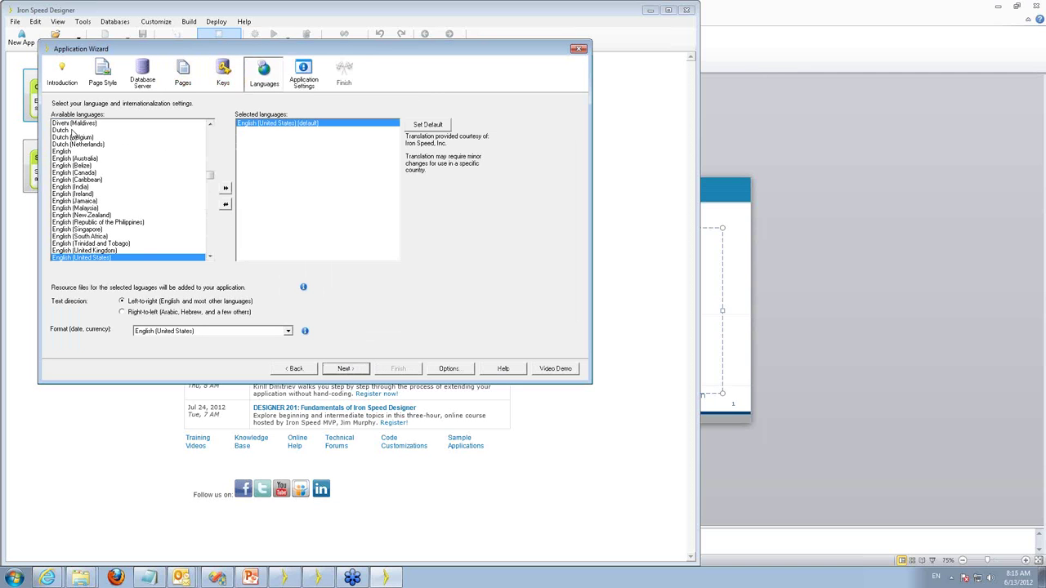
{"action": "double_click", "coordinate": [60, 130]}
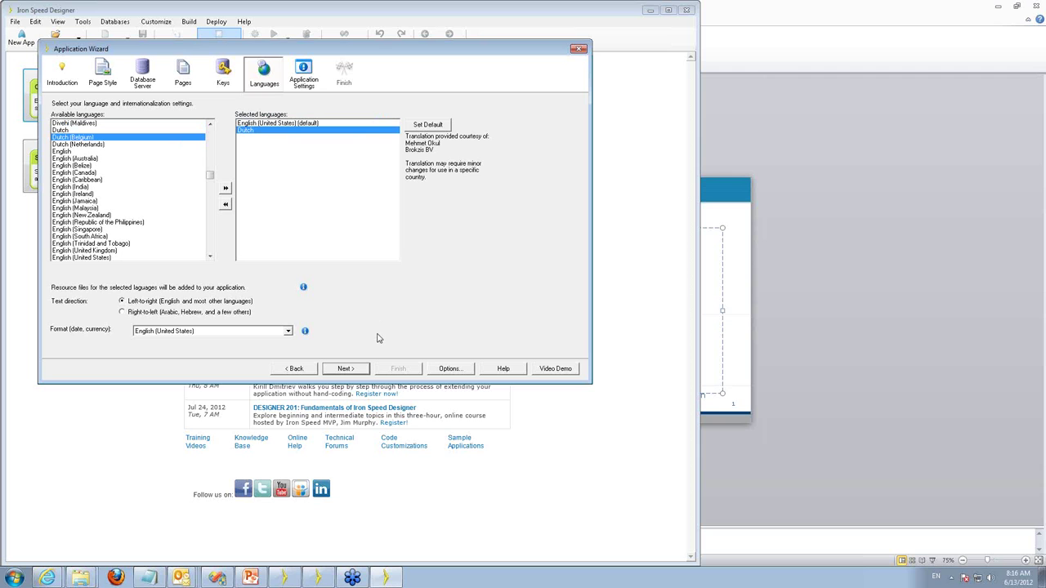
{"action": "left_click", "coordinate": [347, 371]}
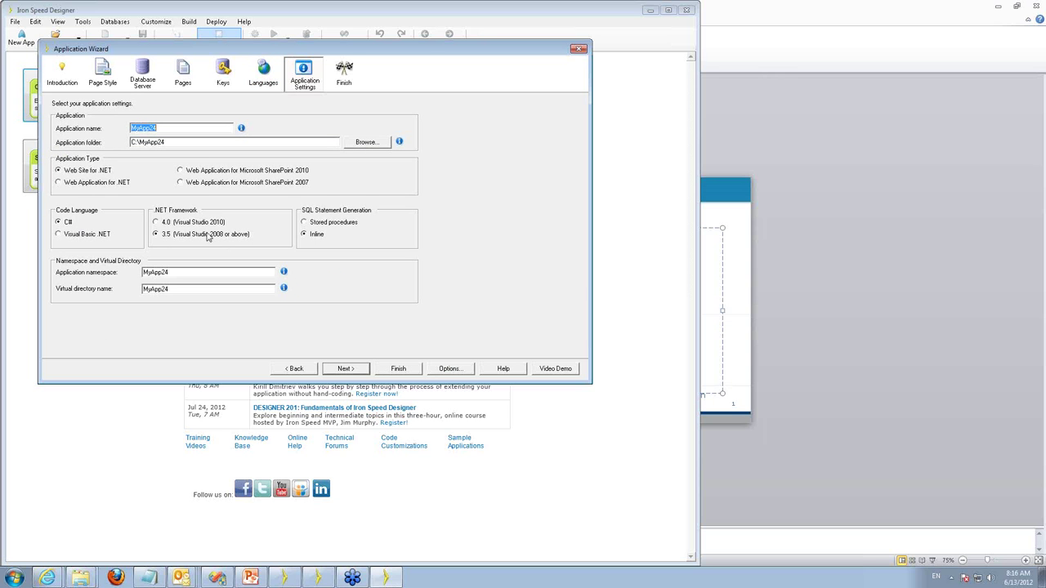
Finish the wizard to start generating the 200-page MyApp24 application.
{"action": "left_click", "coordinate": [347, 370]}
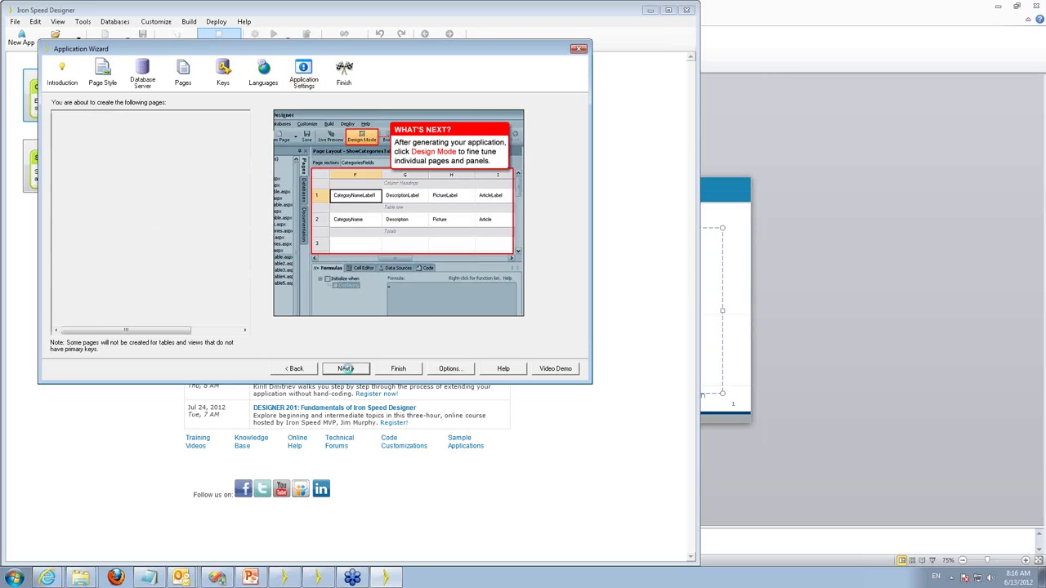
{"action": "left_click", "coordinate": [398, 370]}
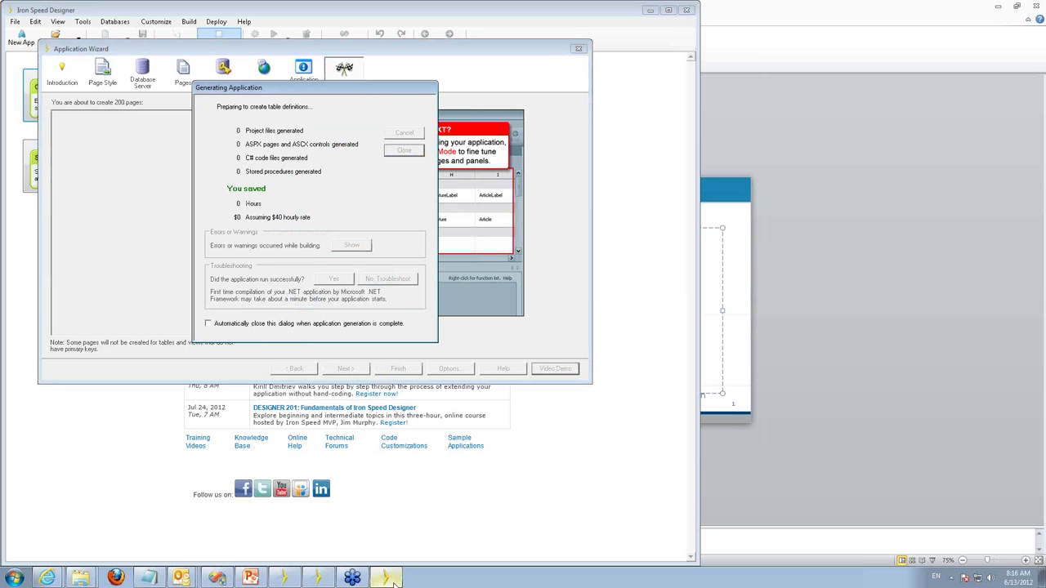
Bring the MyApp6 designer window forward, showing its Categories table preview.
{"action": "left_click", "coordinate": [288, 581]}
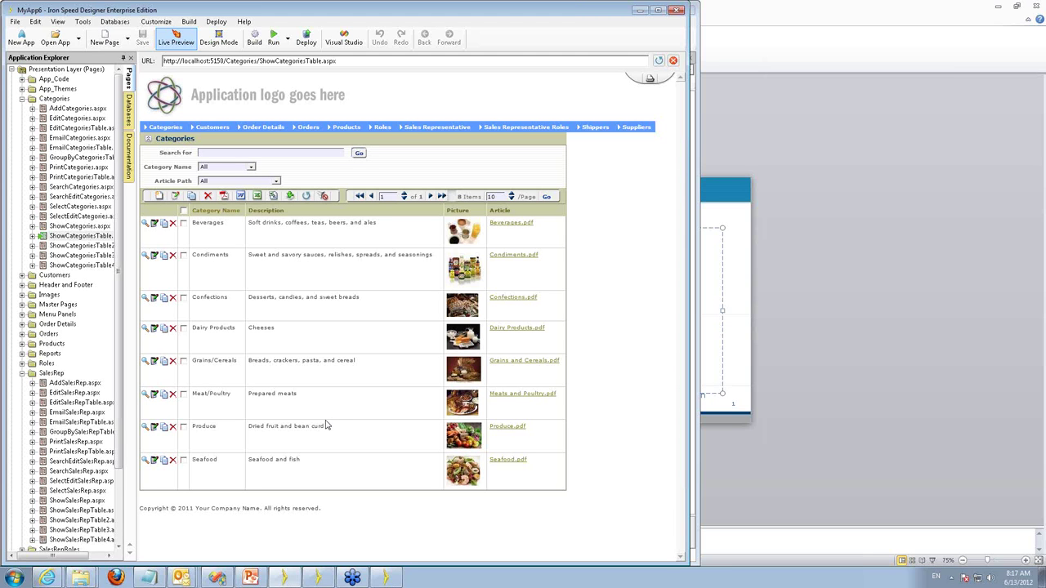
{"action": "left_click", "coordinate": [286, 580]}
{"action": "left_click", "coordinate": [386, 583]}
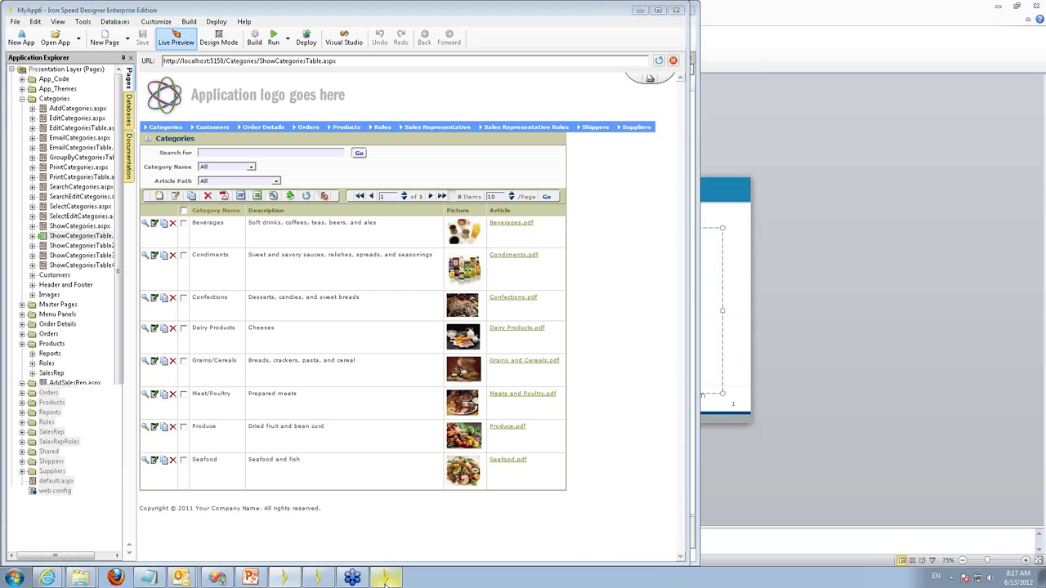
Bring forward the MyApp24 finished-generation summary (200 project files) and dismiss it.
{"action": "left_click", "coordinate": [282, 581]}
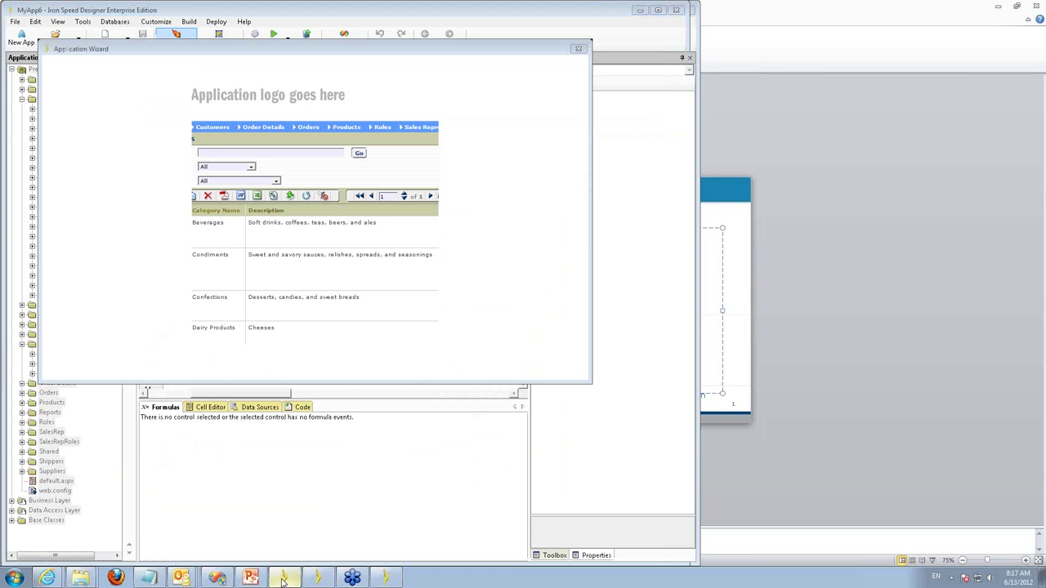
{"action": "mouse_move", "coordinate": [282, 580]}
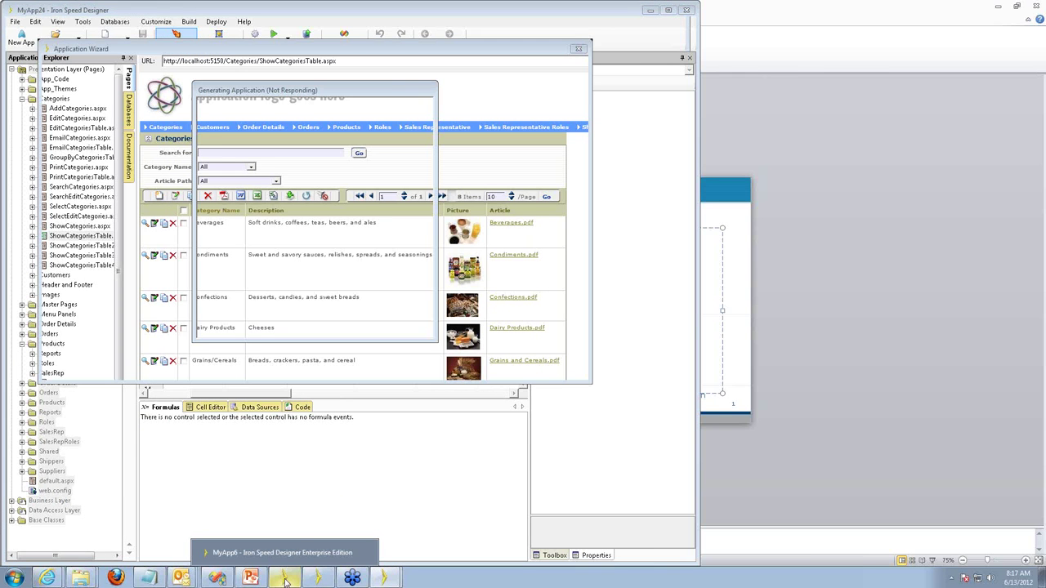
{"action": "left_click", "coordinate": [286, 582]}
{"action": "mouse_move", "coordinate": [385, 578]}
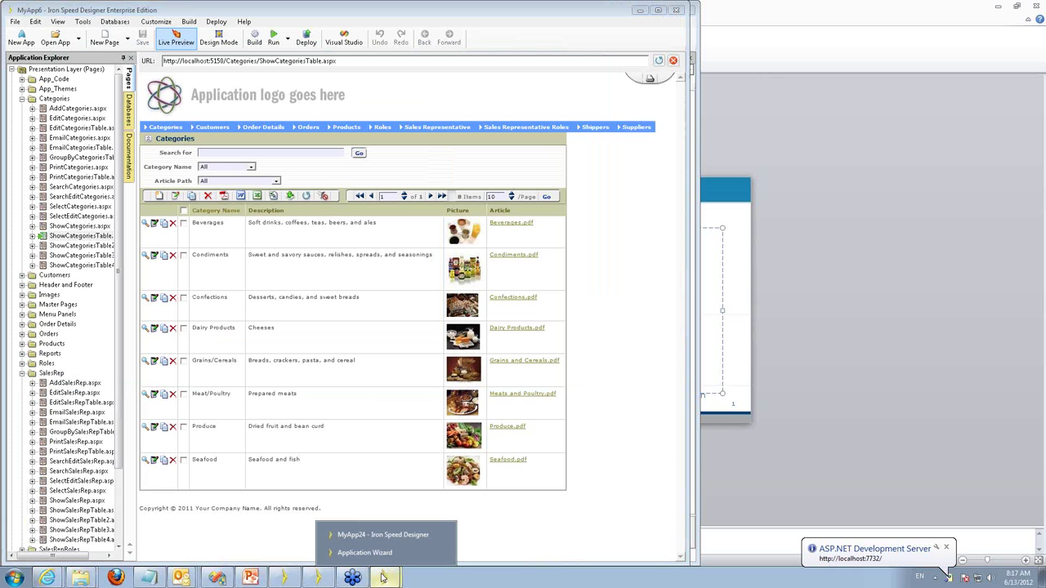
{"action": "left_click", "coordinate": [389, 553]}
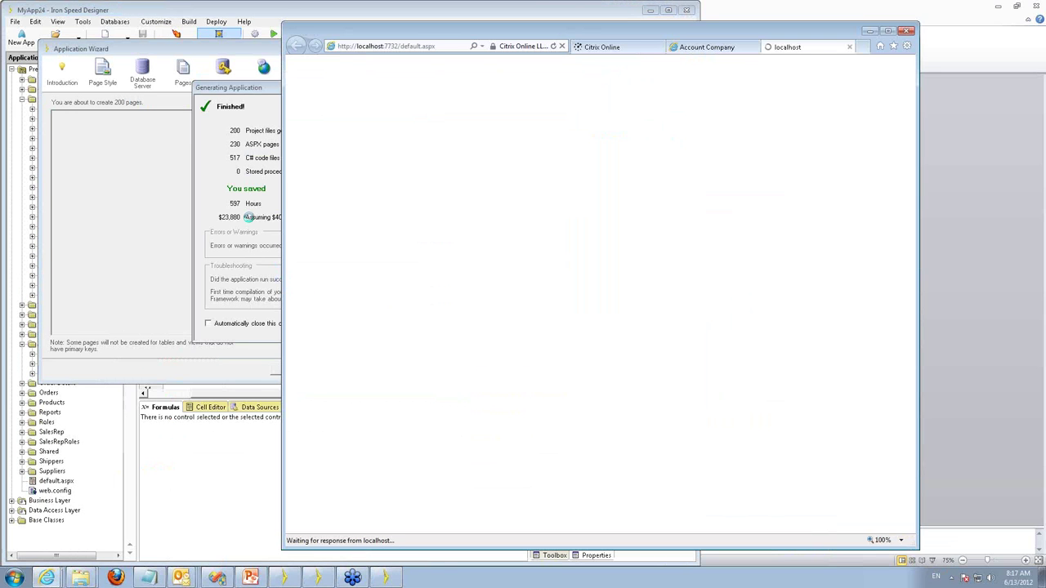
{"action": "left_click", "coordinate": [381, 580]}
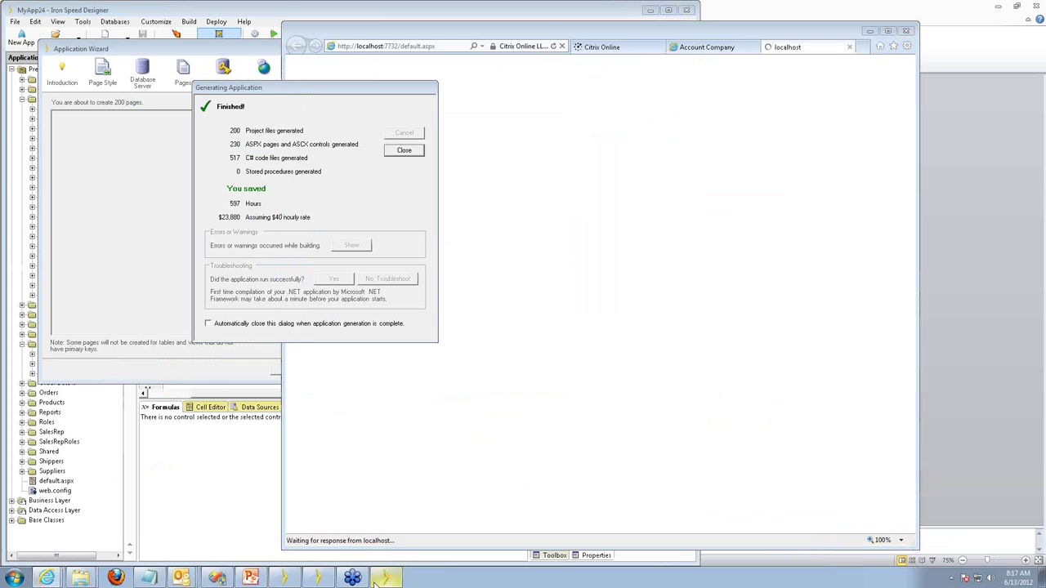
{"action": "left_click", "coordinate": [404, 152]}
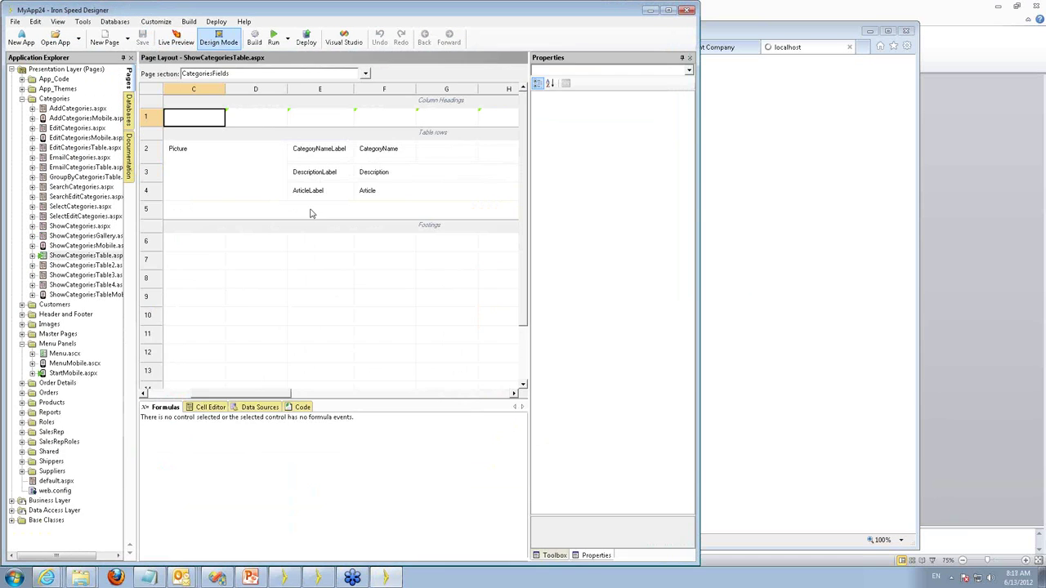
Live-preview the generated Categories page, then bring the other designer window forward.
{"action": "left_click", "coordinate": [174, 43]}
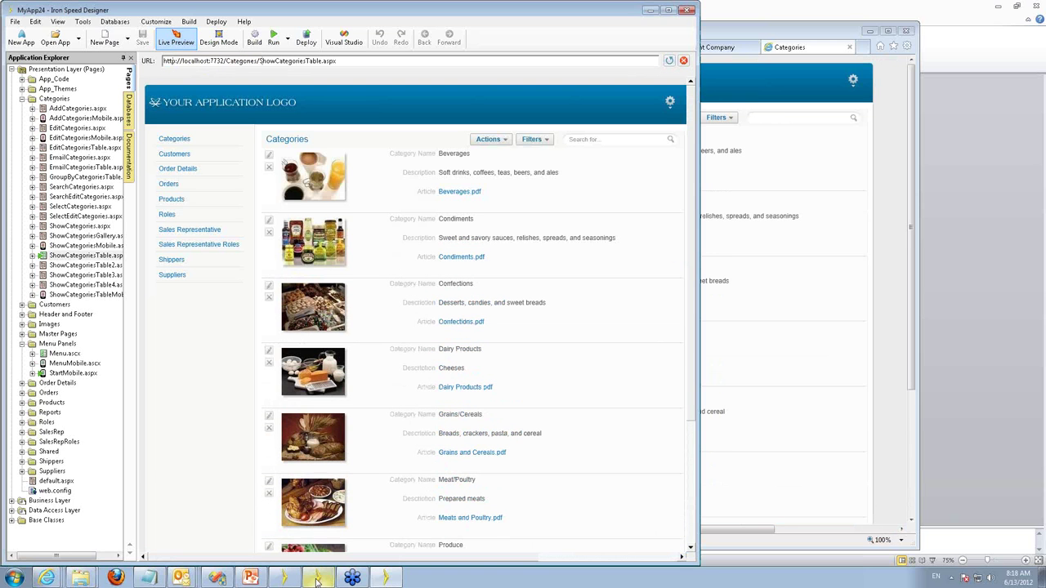
{"action": "left_click", "coordinate": [317, 580]}
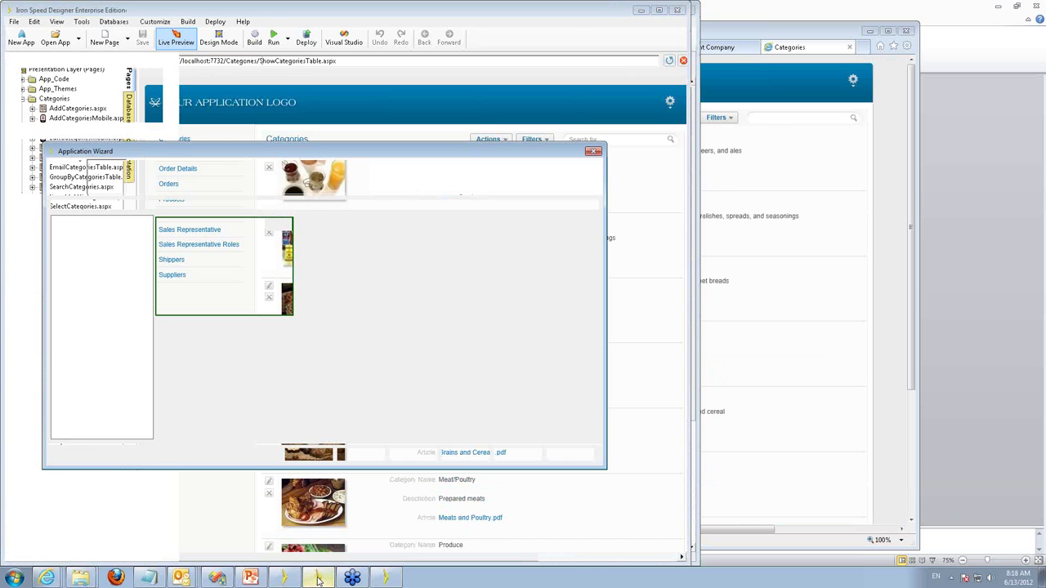
Bring MyApp6 to the front to view its live preview of ShowCategoriesTable.aspx.
{"action": "left_click", "coordinate": [115, 14]}
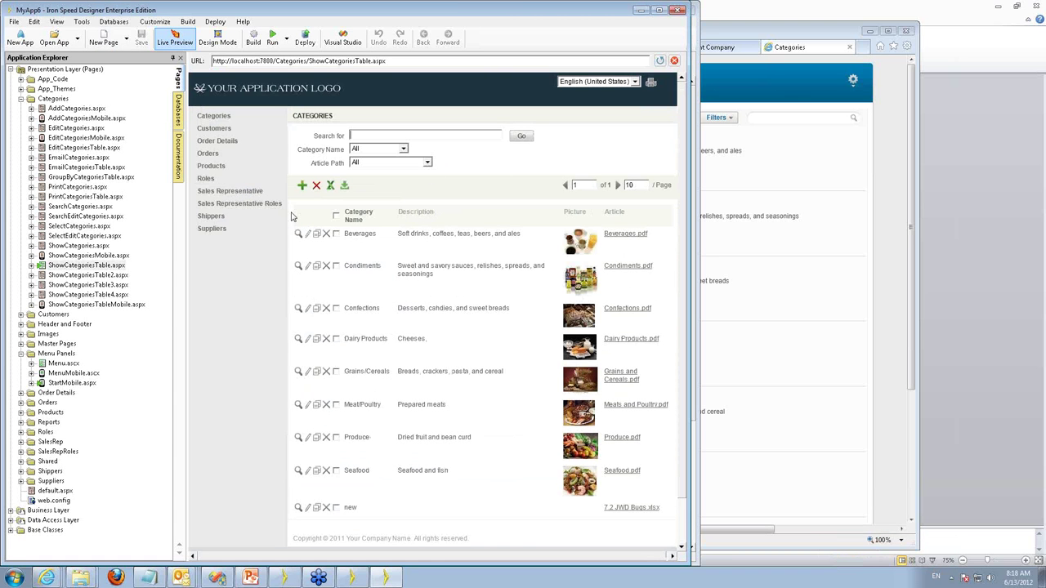
{"action": "mouse_move", "coordinate": [216, 131]}
Expand SalesRep in MyApp6 and preview ShowSalesRepTable.aspx.
{"action": "left_click", "coordinate": [20, 442]}
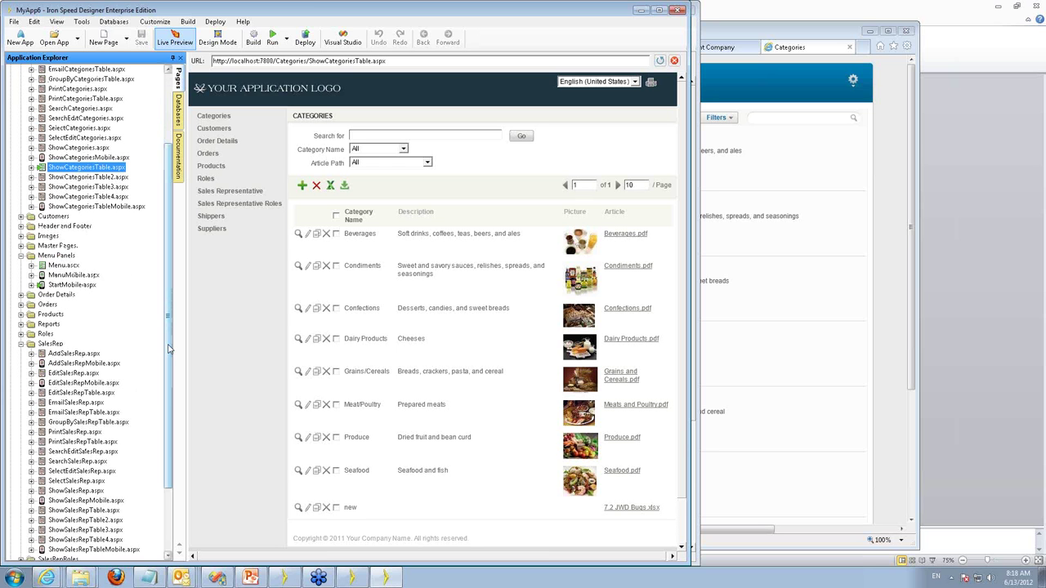
{"action": "left_click_drag", "start_coordinate": [168, 349], "coordinate": [169, 412]}
{"action": "left_click", "coordinate": [85, 423]}
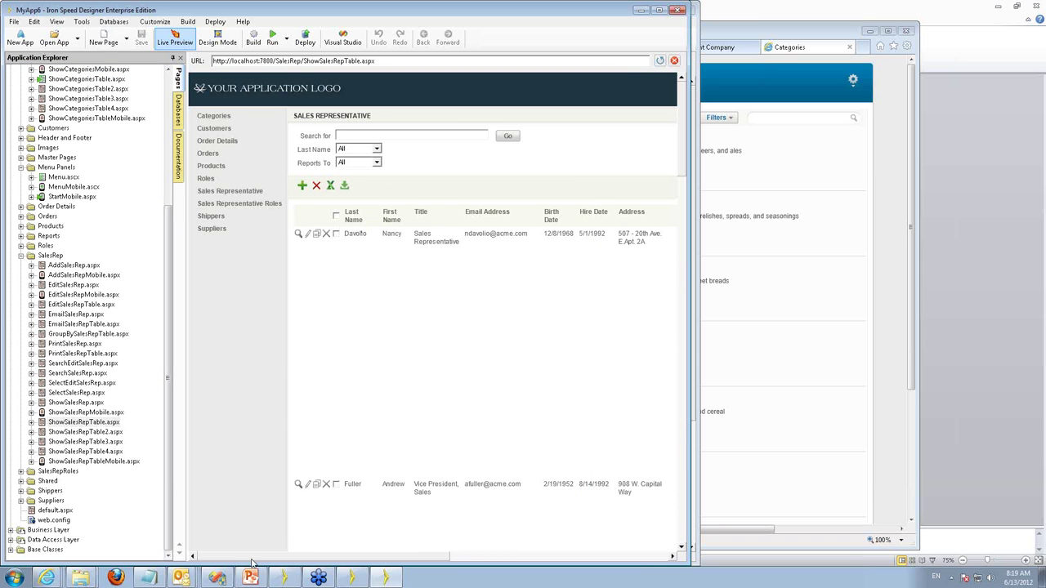
Scroll the sales representative list sideways to inspect its columns, then bring MyApp24 forward.
{"action": "left_click_drag", "start_coordinate": [253, 563], "coordinate": [523, 563]}
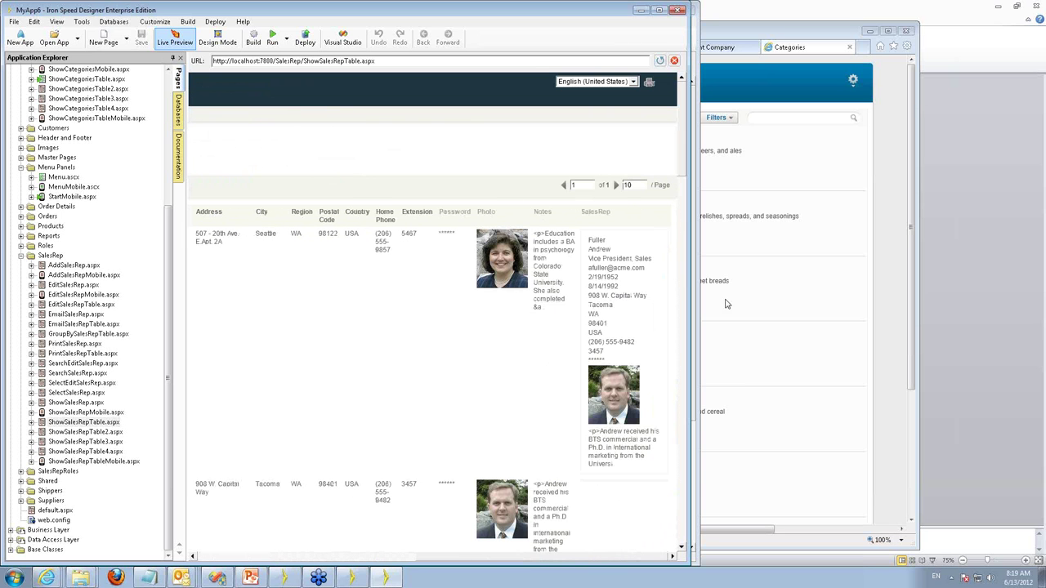
{"action": "mouse_move", "coordinate": [513, 288]}
{"action": "left_click_drag", "start_coordinate": [441, 559], "coordinate": [245, 554]}
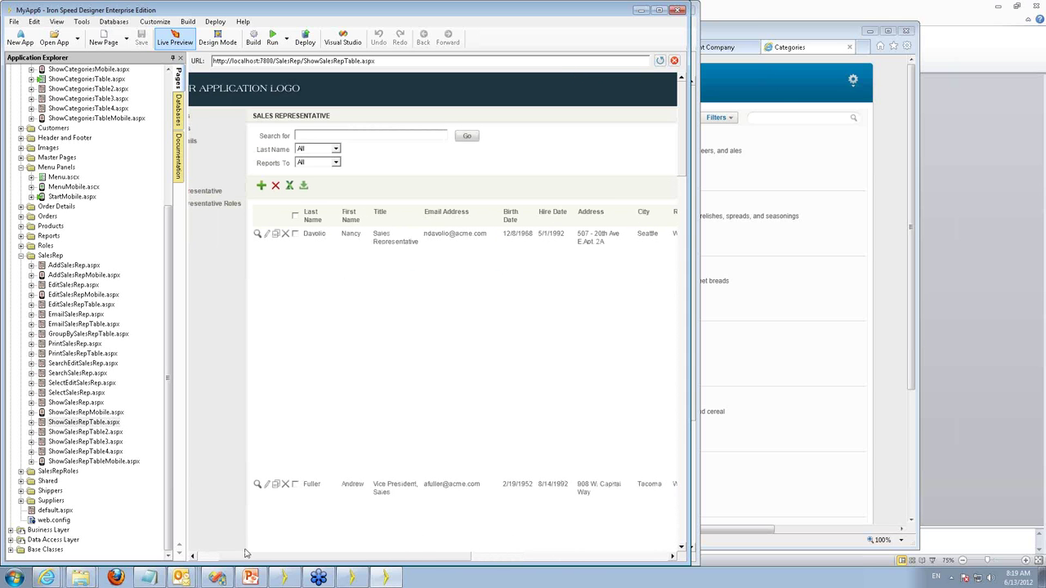
{"action": "mouse_move", "coordinate": [352, 578]}
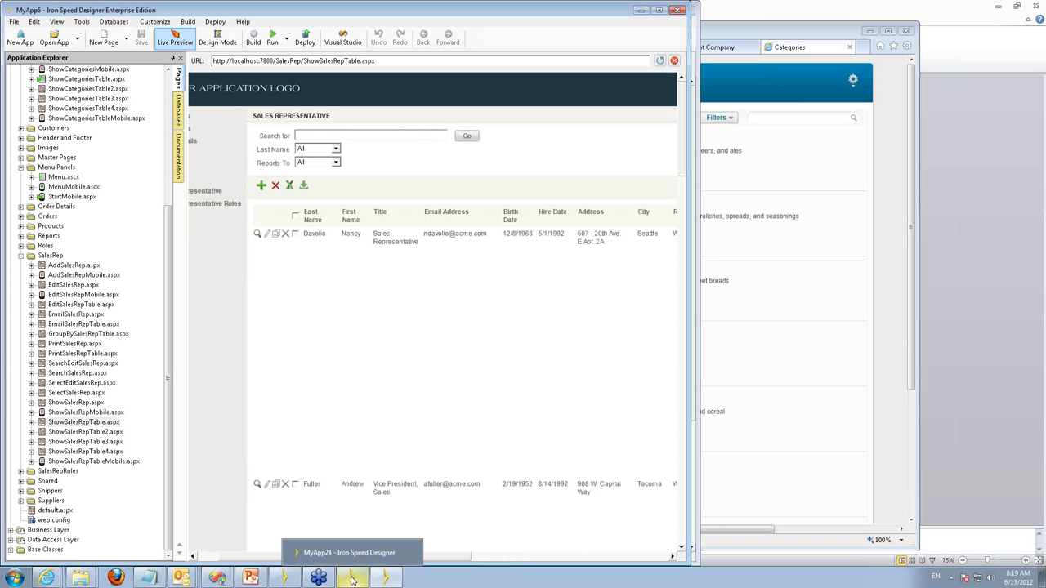
{"action": "left_click", "coordinate": [351, 579]}
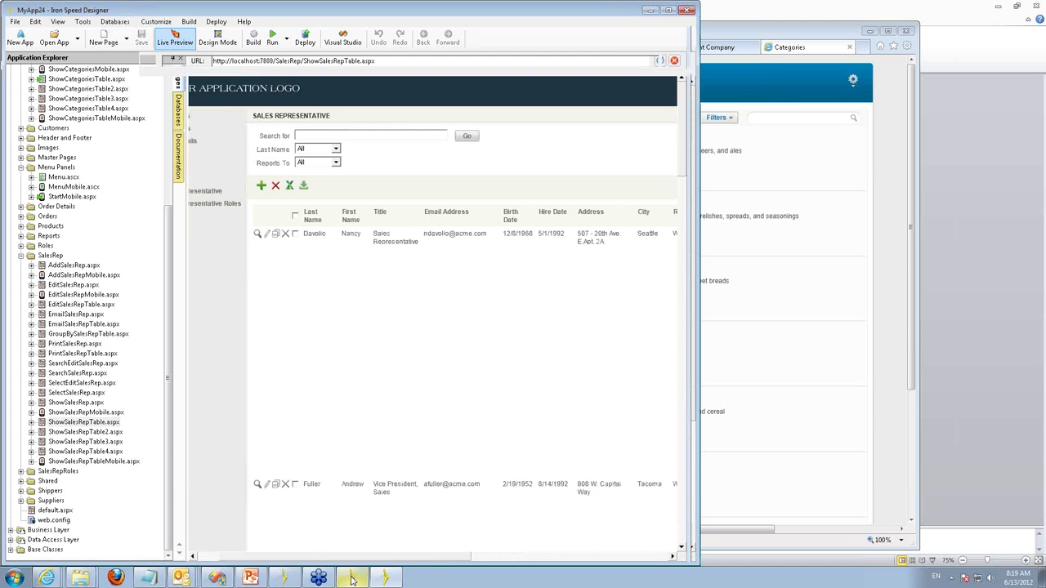
Widen the MyApp24 window, check the Categories Actions popup, and show the Filters options.
{"action": "left_click_drag", "start_coordinate": [699, 230], "coordinate": [773, 231]}
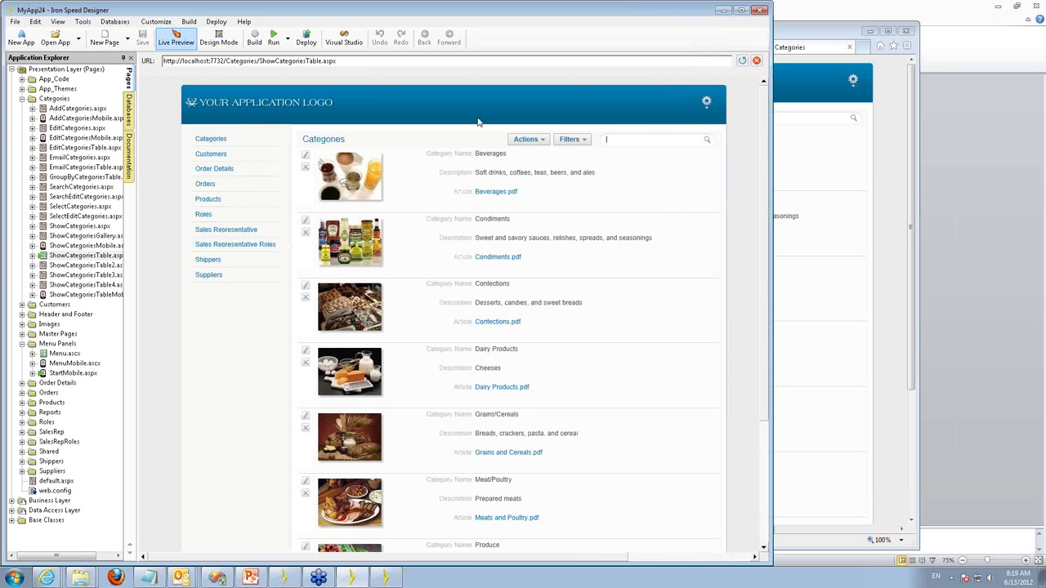
{"action": "left_click", "coordinate": [530, 140]}
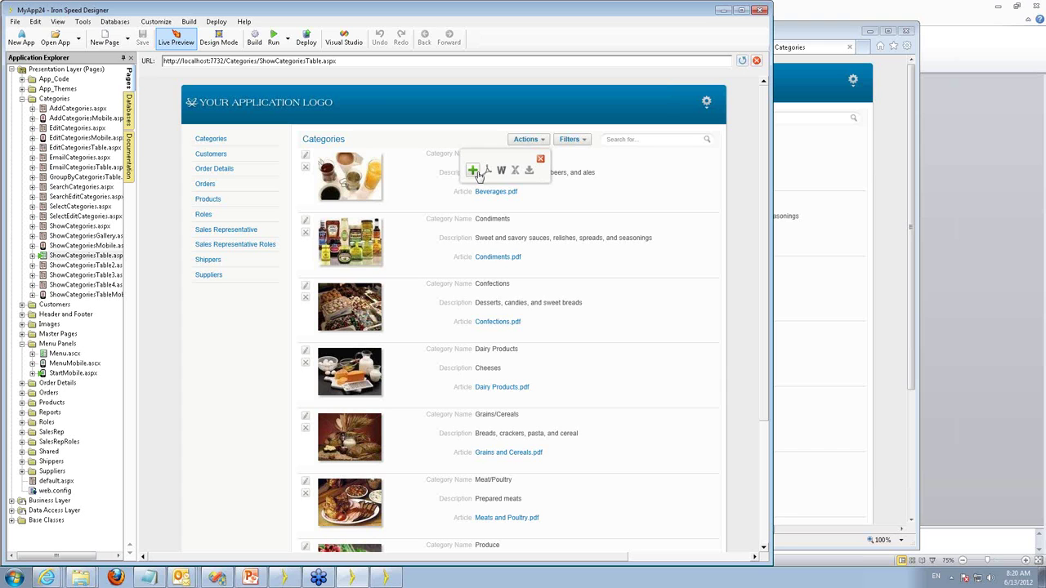
{"action": "left_click", "coordinate": [541, 160]}
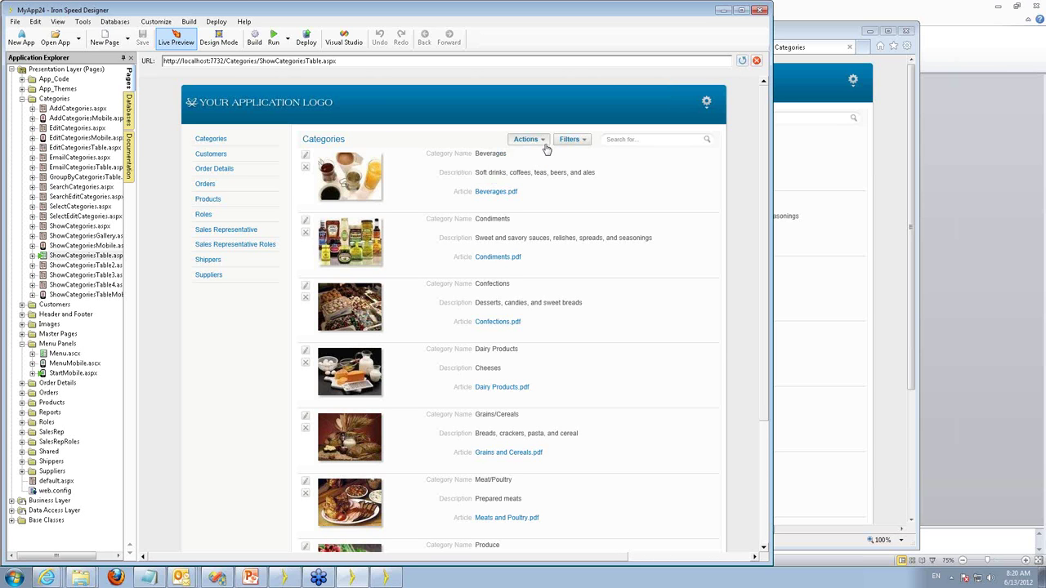
{"action": "left_click", "coordinate": [543, 144]}
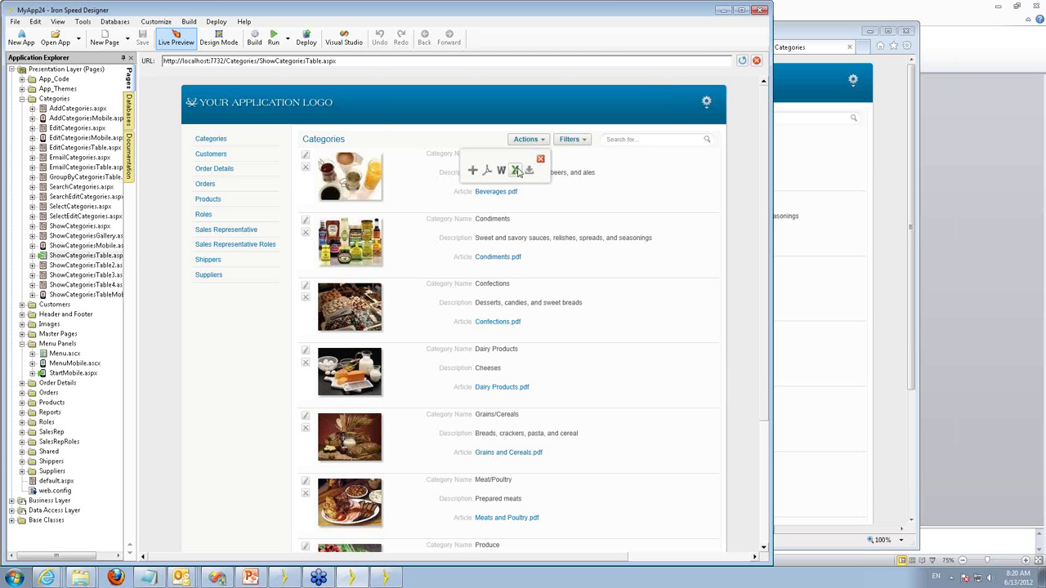
{"action": "left_click", "coordinate": [541, 161]}
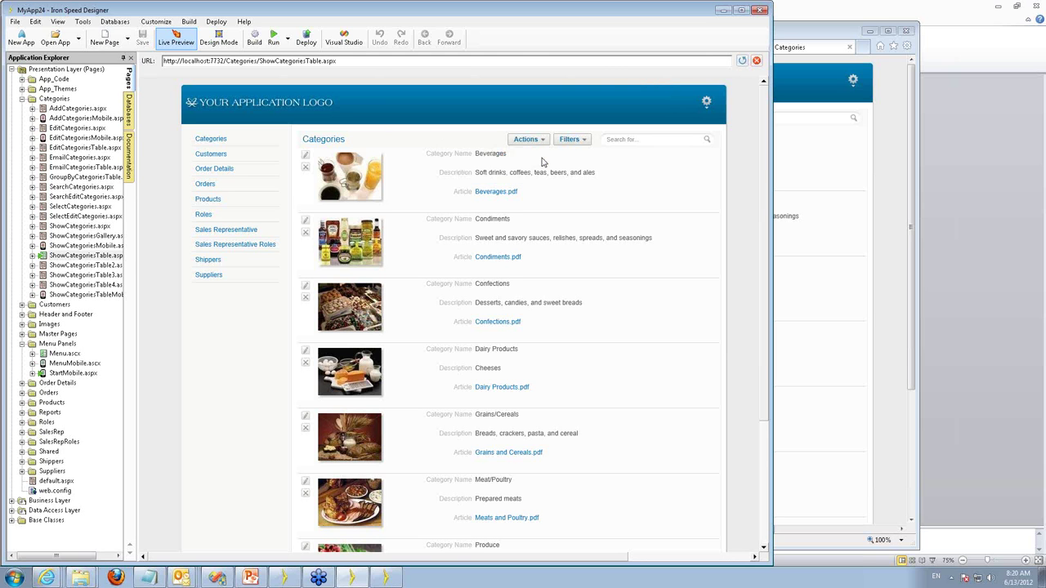
{"action": "left_click", "coordinate": [584, 141]}
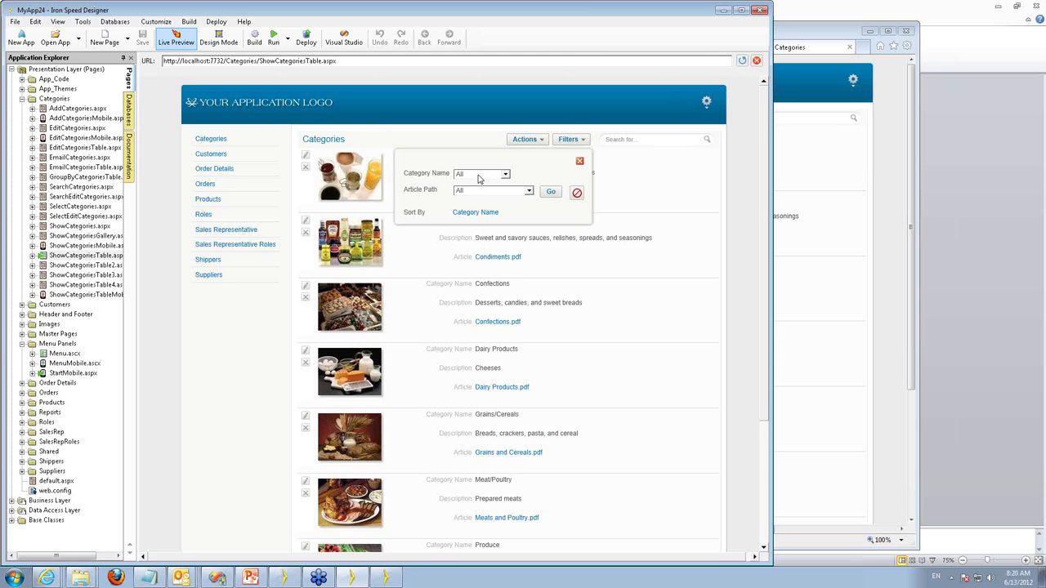
Filter the previewed Categories list to Beverages.
{"action": "left_click", "coordinate": [480, 177]}
{"action": "left_click", "coordinate": [473, 190]}
{"action": "left_click", "coordinate": [550, 192]}
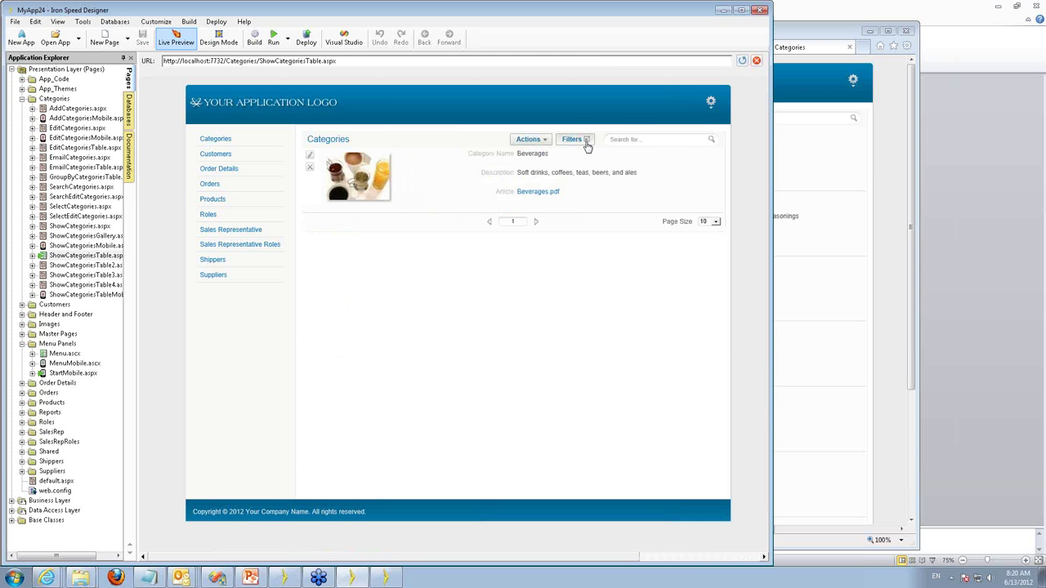
Clear the filters so all categories list again, then click into the Search box.
{"action": "left_click", "coordinate": [587, 145]}
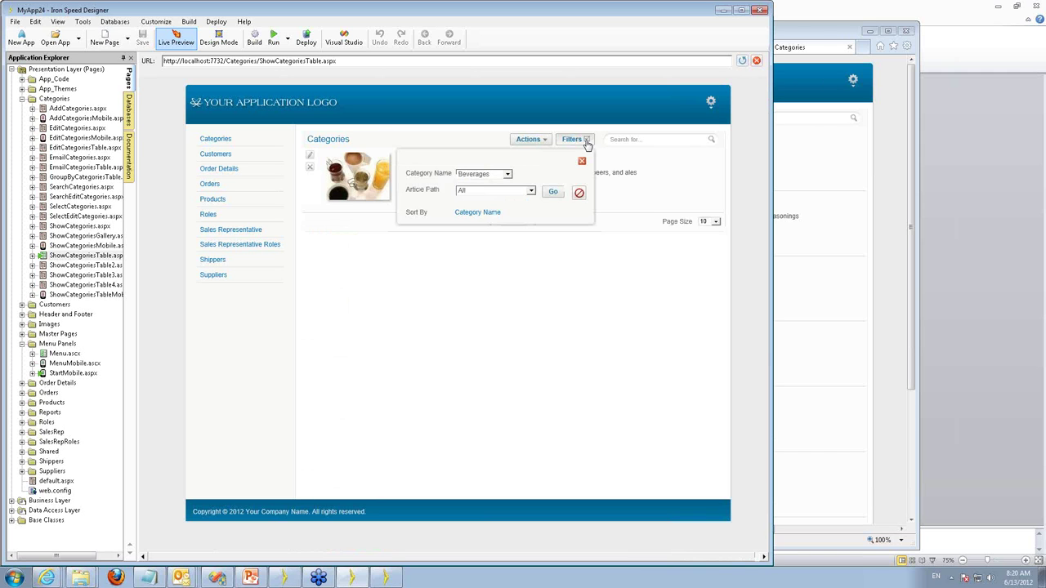
{"action": "left_click", "coordinate": [579, 194]}
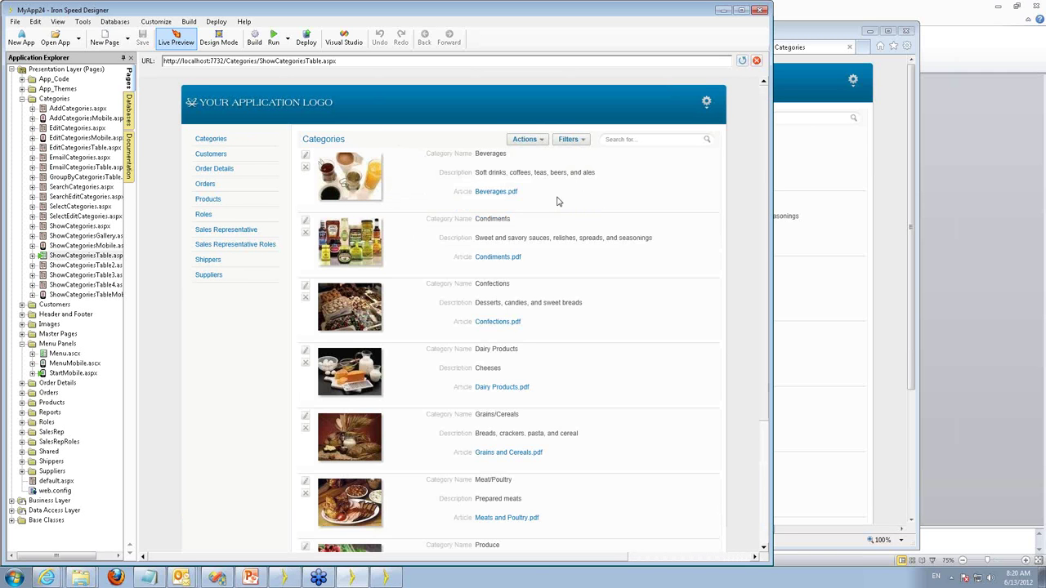
{"action": "left_click", "coordinate": [652, 140]}
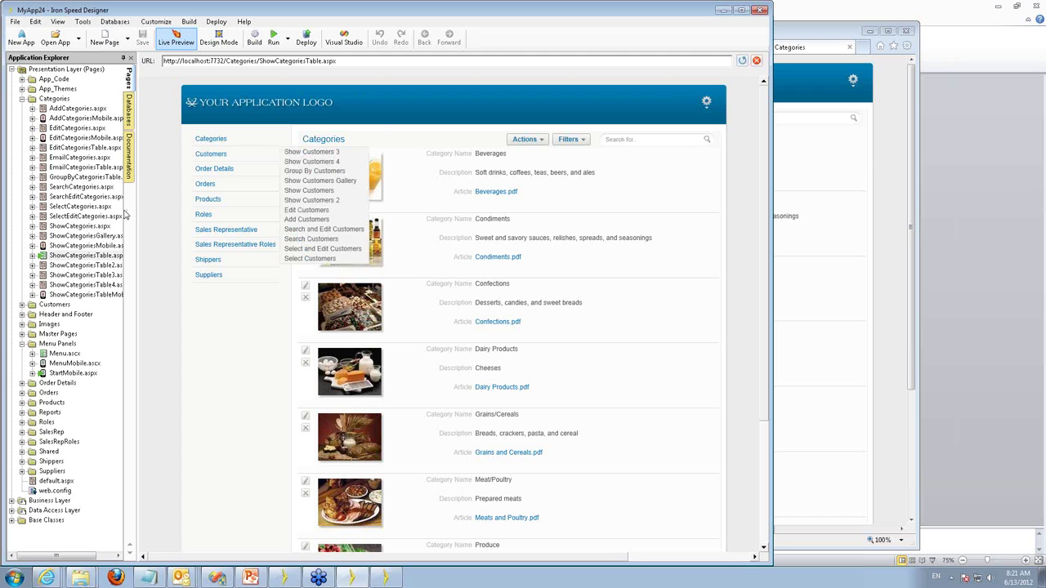
{"action": "left_click", "coordinate": [69, 217]}
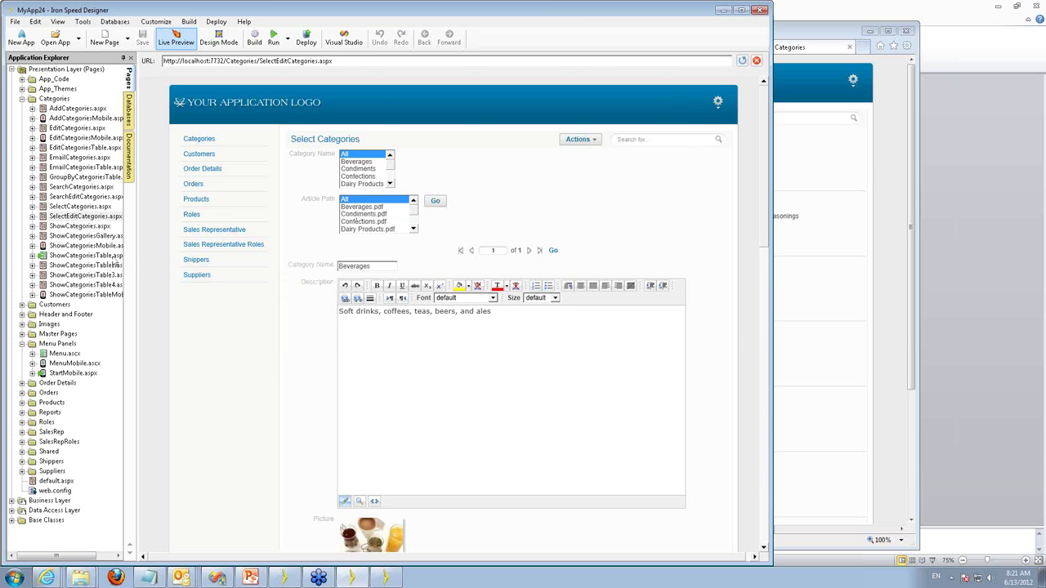
{"action": "left_click", "coordinate": [104, 257]}
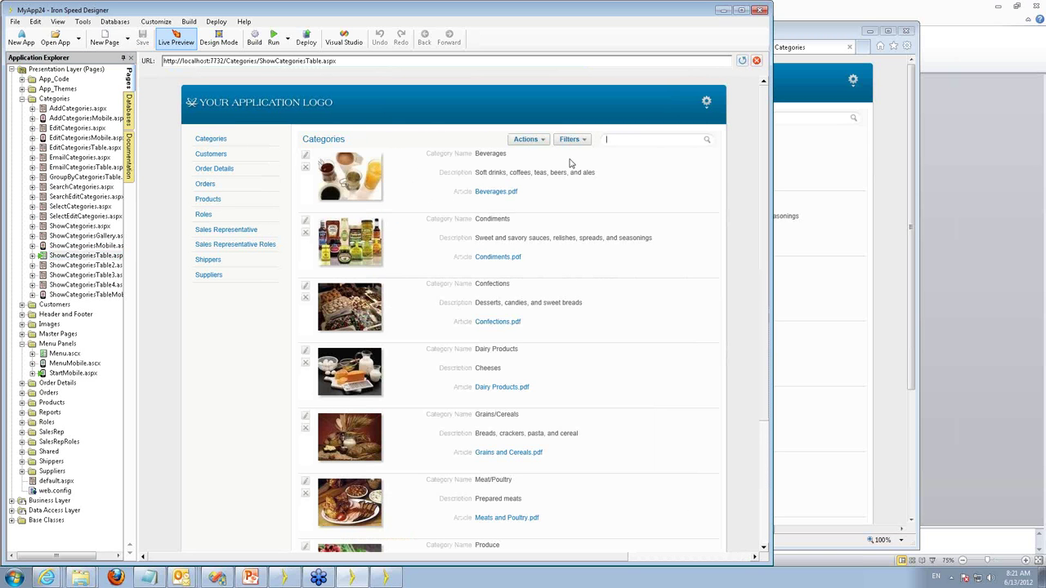
{"action": "mouse_move", "coordinate": [214, 214]}
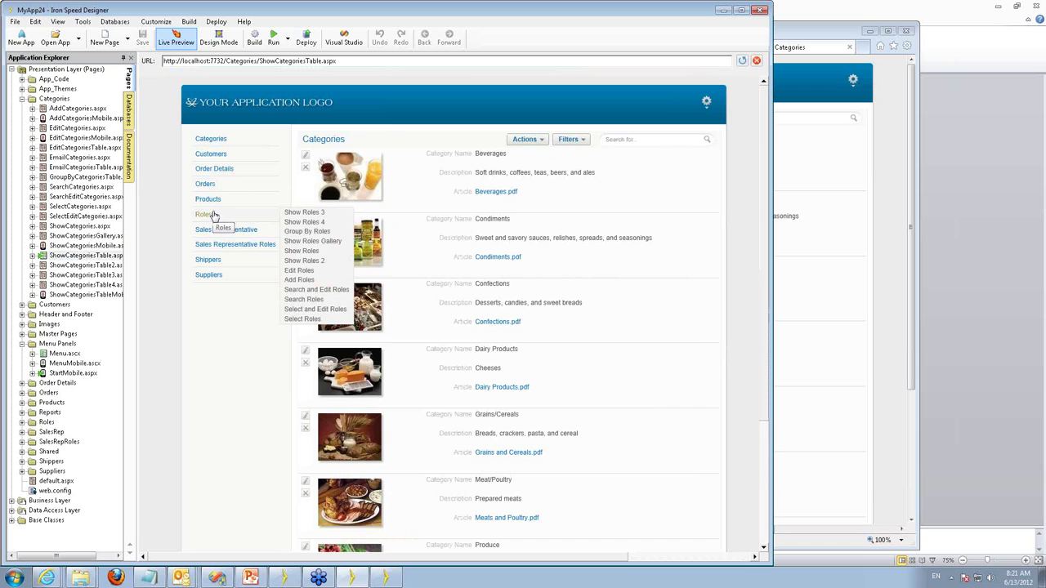
{"action": "mouse_move", "coordinate": [208, 280]}
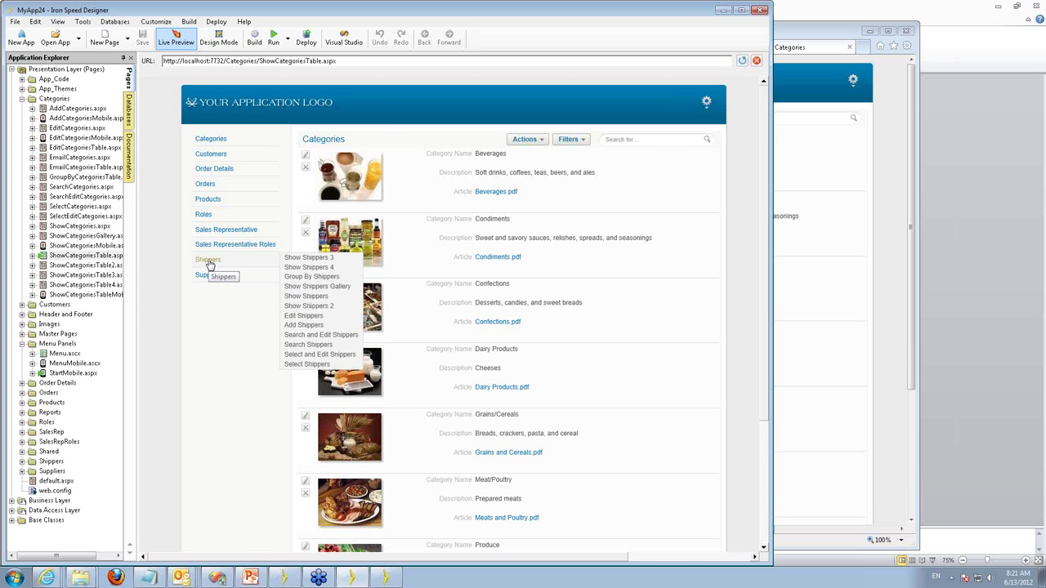
{"action": "mouse_move", "coordinate": [212, 154]}
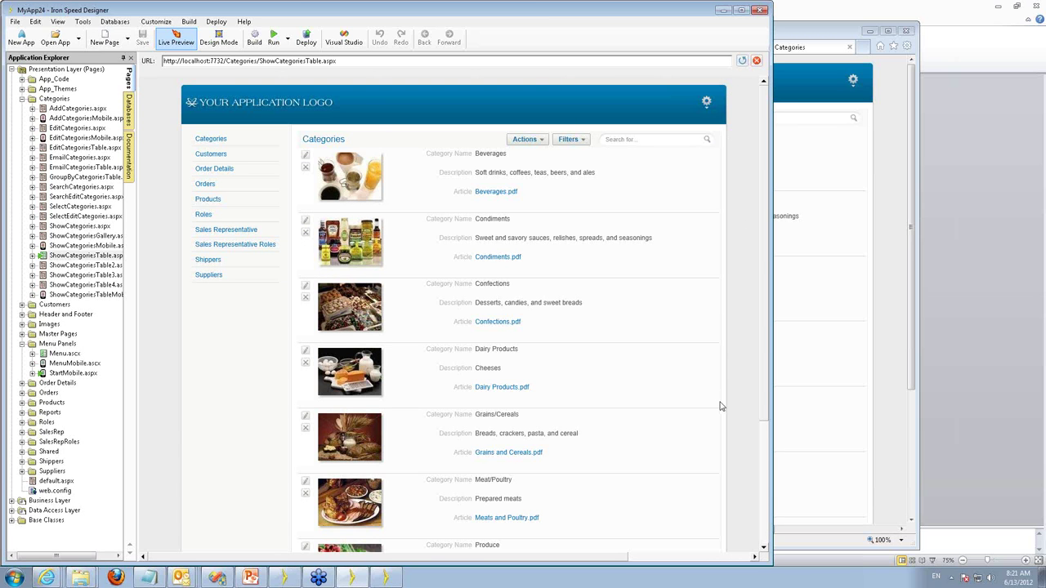
{"action": "scroll", "coordinate": [727, 409], "scroll_direction": "down", "scroll_amount": 4}
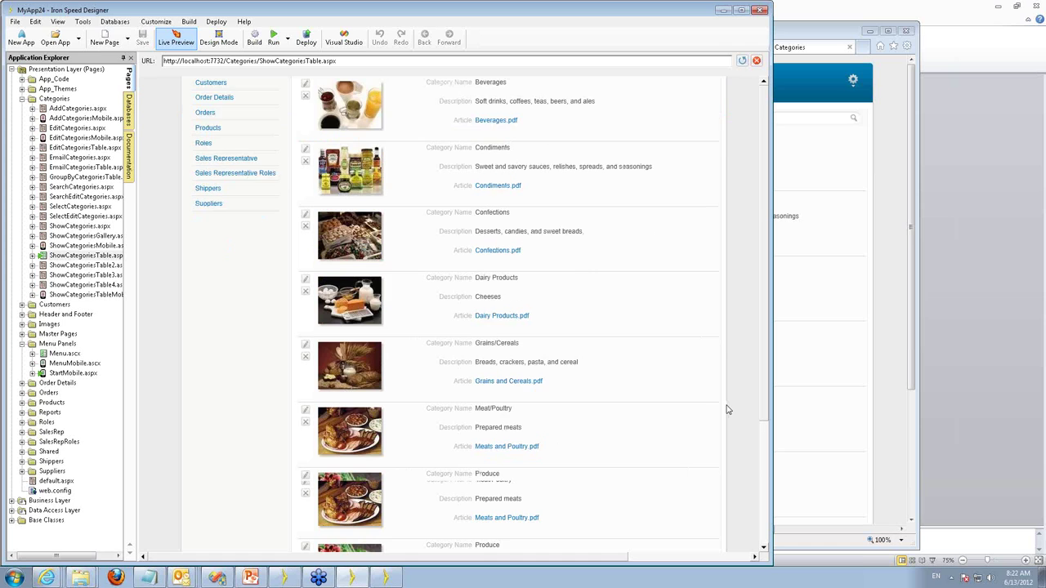
{"action": "scroll", "coordinate": [727, 407], "scroll_direction": "up", "scroll_amount": 3}
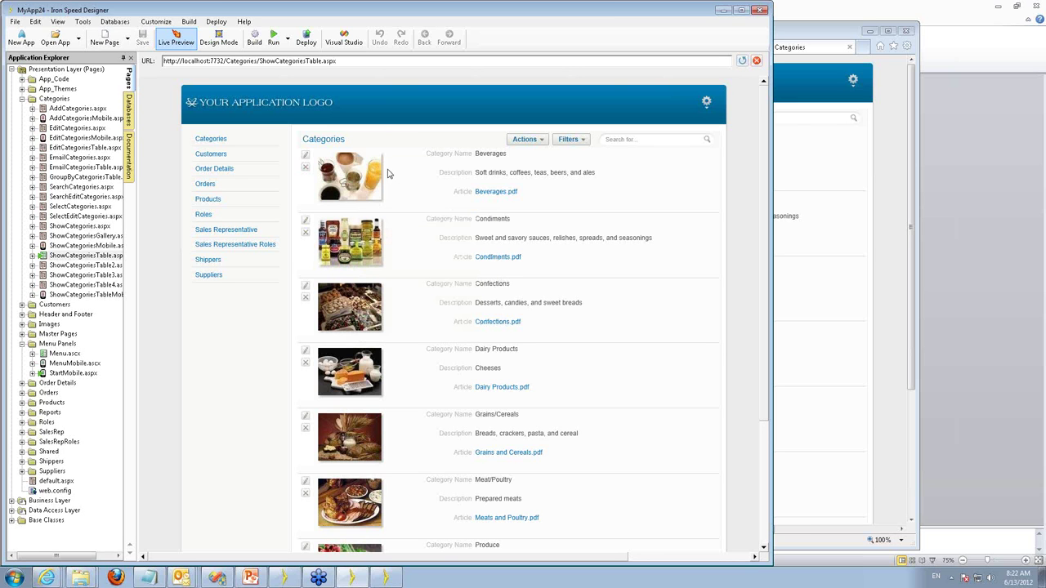
{"action": "mouse_move", "coordinate": [363, 176]}
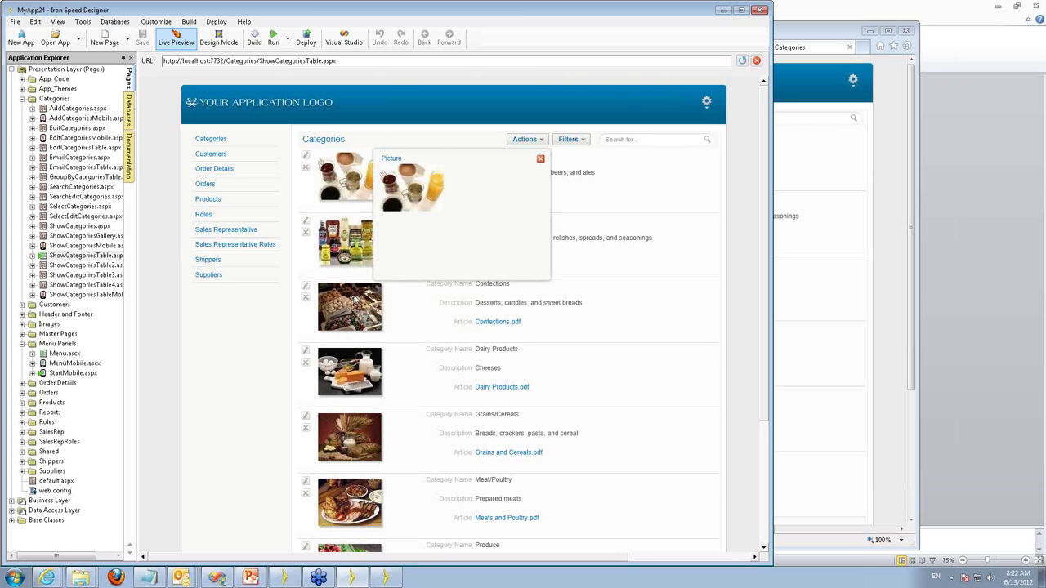
{"action": "mouse_move", "coordinate": [353, 308]}
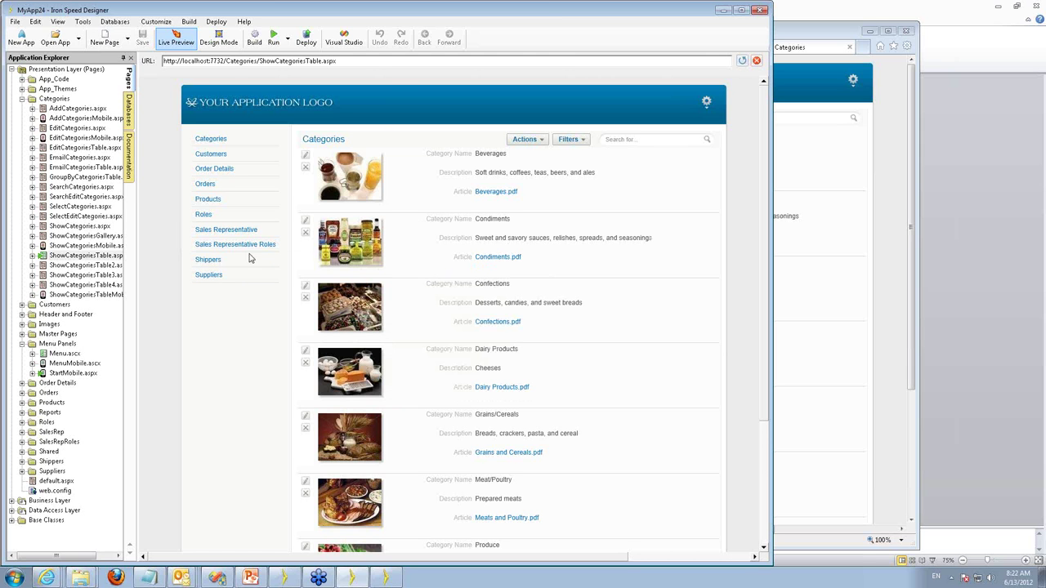
{"action": "left_click", "coordinate": [112, 294]}
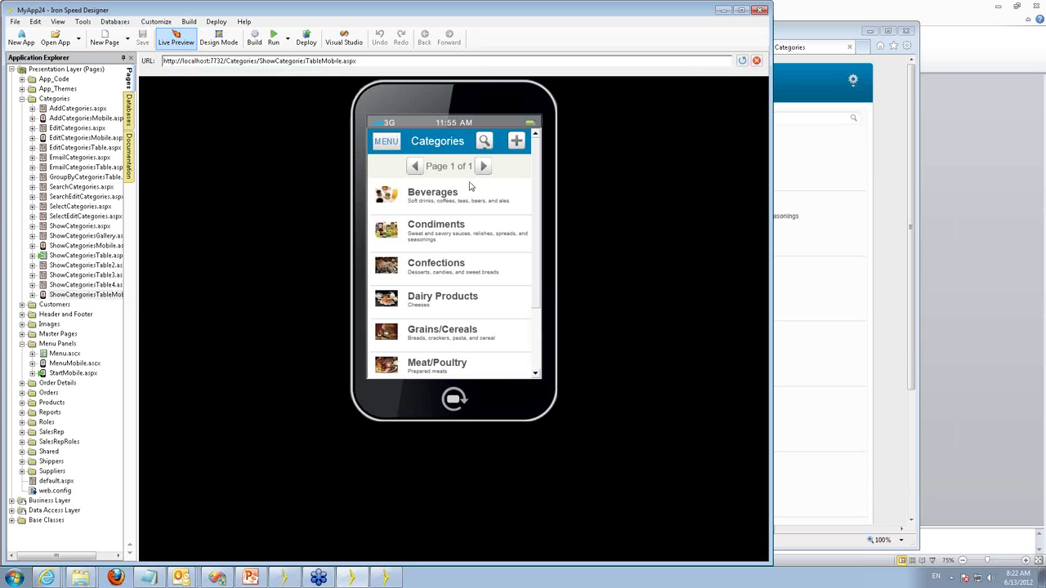
{"action": "left_click", "coordinate": [112, 255]}
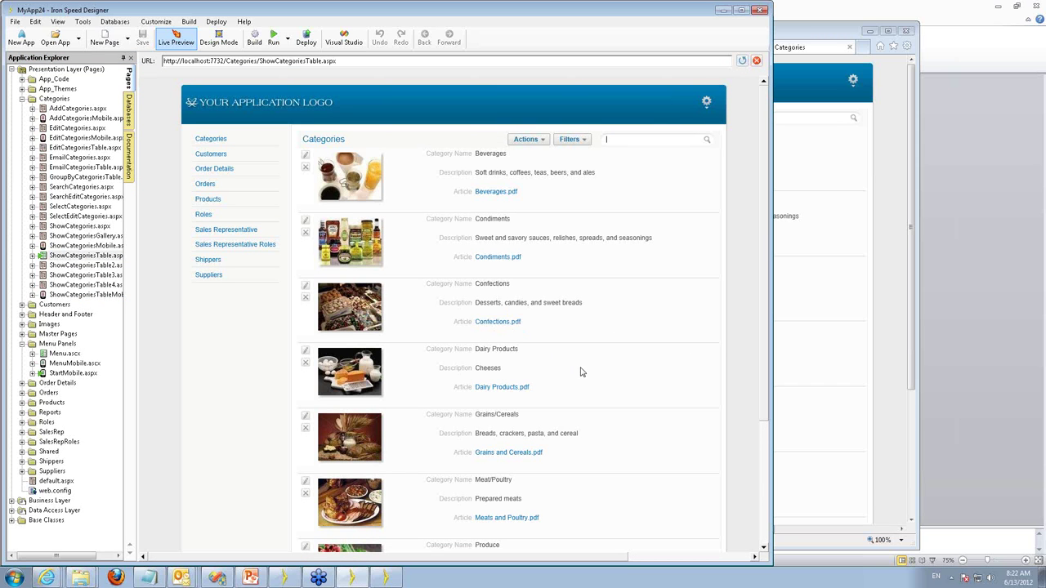
{"action": "scroll", "coordinate": [580, 372], "scroll_direction": "down", "scroll_amount": 4}
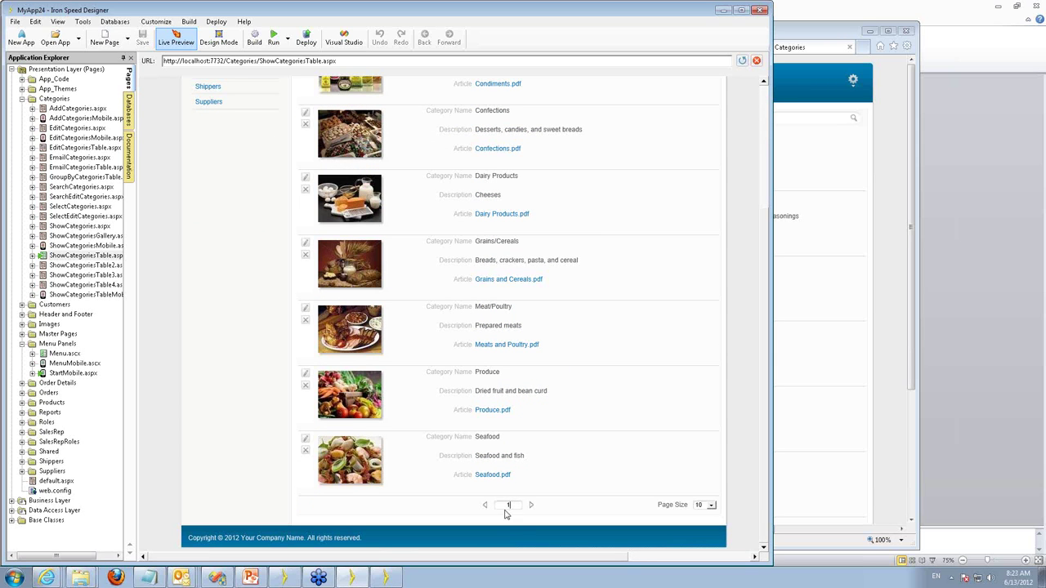
Show 5 categories per page and move to page 2 with Meat/Poultry, Produce and Seafood.
{"action": "left_click", "coordinate": [711, 507]}
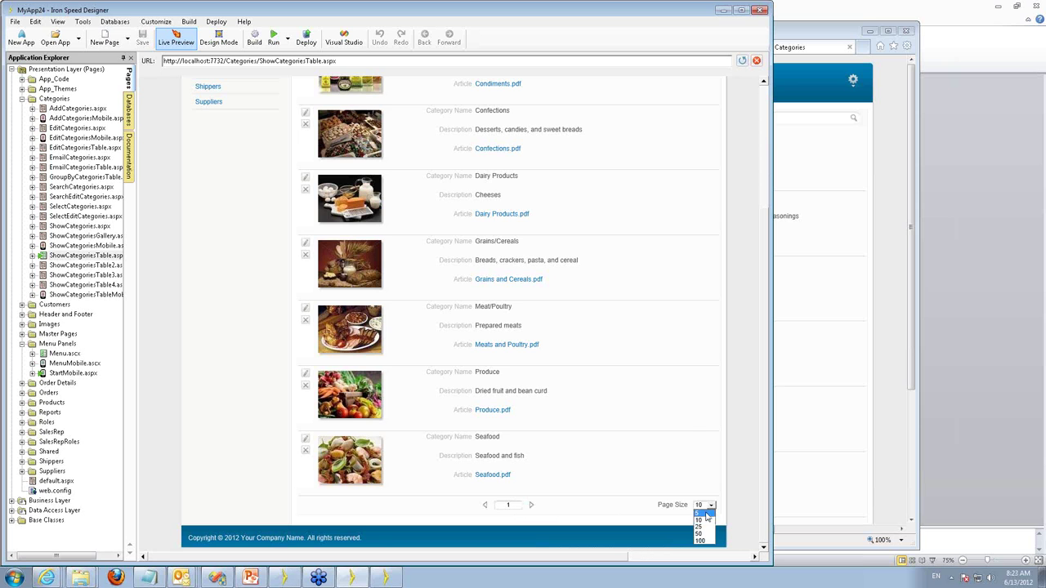
{"action": "left_click", "coordinate": [704, 515]}
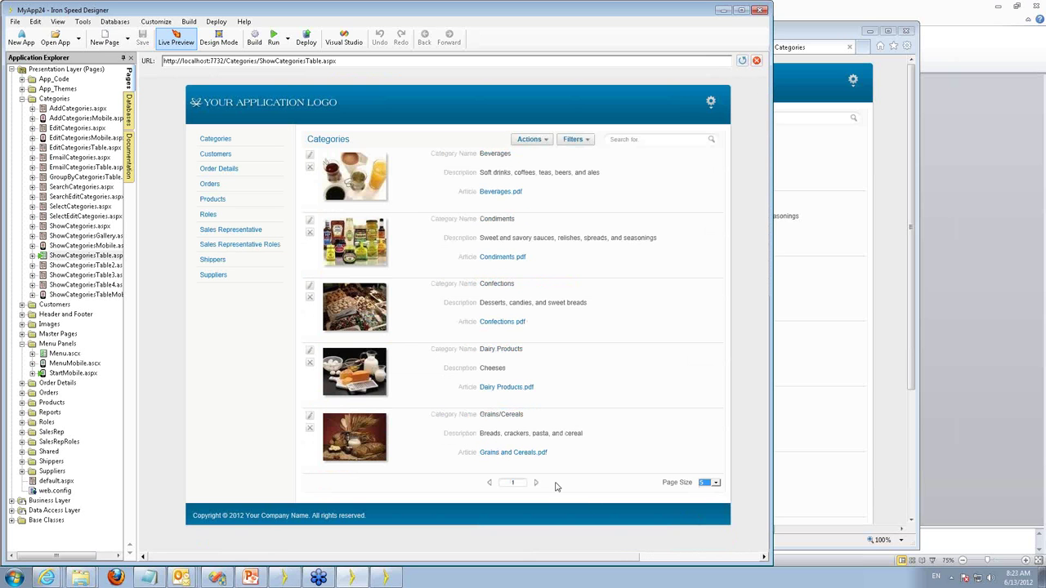
{"action": "left_click", "coordinate": [536, 483]}
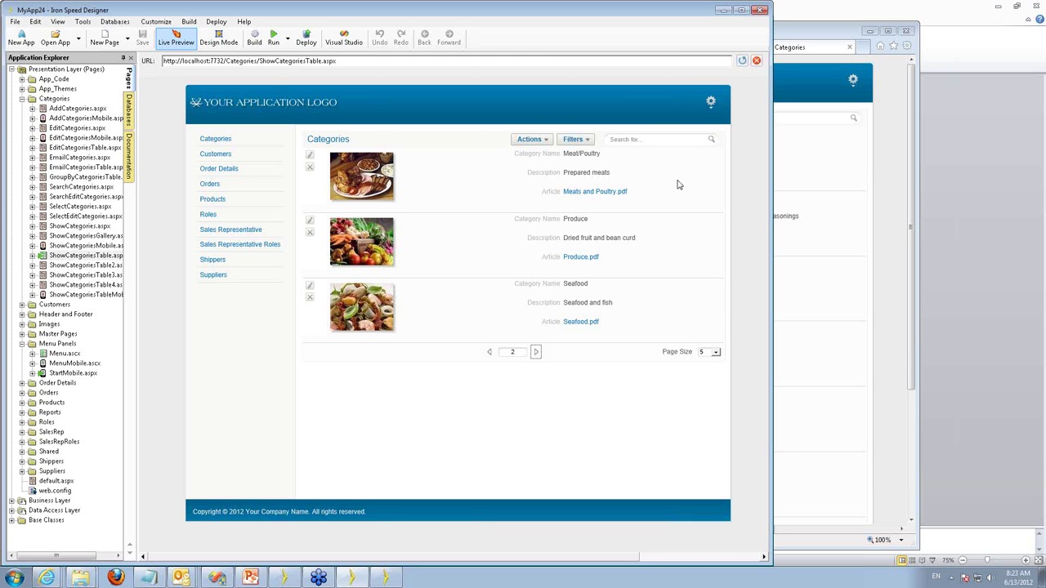
{"action": "left_click", "coordinate": [711, 104]}
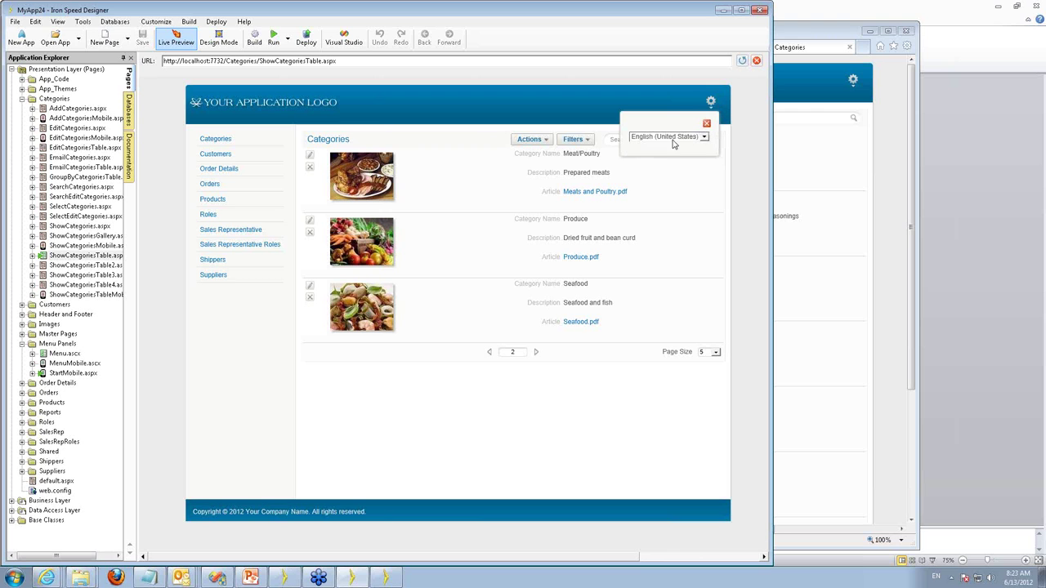
{"action": "left_click", "coordinate": [679, 139]}
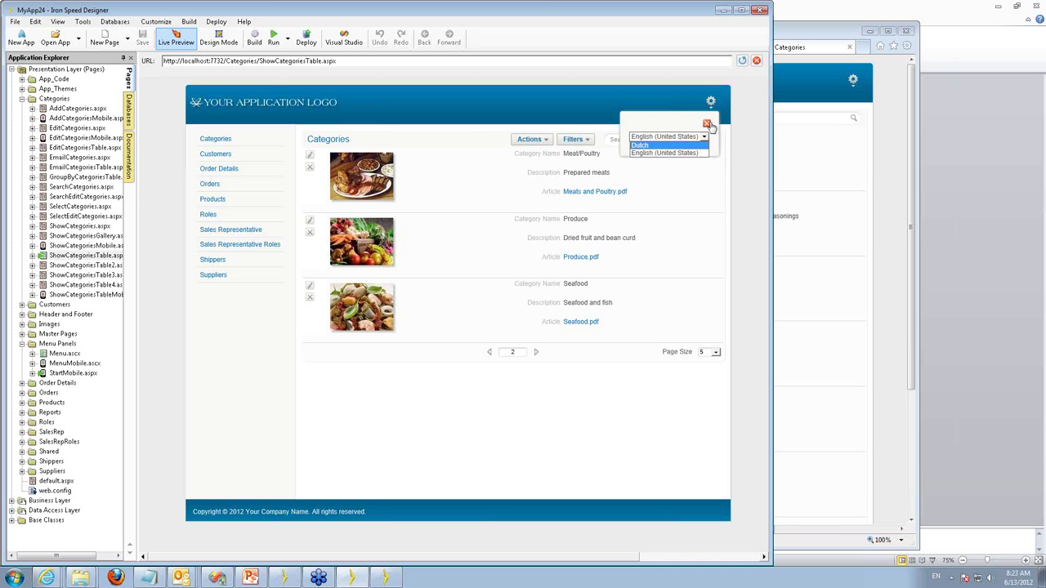
{"action": "left_click", "coordinate": [708, 124]}
{"action": "left_click", "coordinate": [707, 124]}
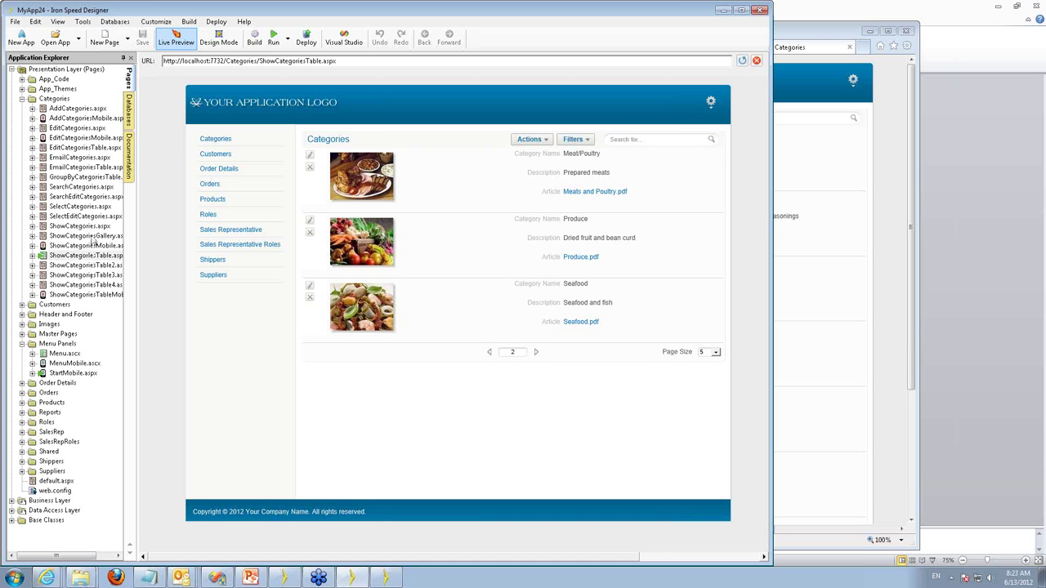
Preview ShowCategoriesGallery.aspx with its eight category pictures, then expand the SalesRep folder.
{"action": "left_click", "coordinate": [85, 236]}
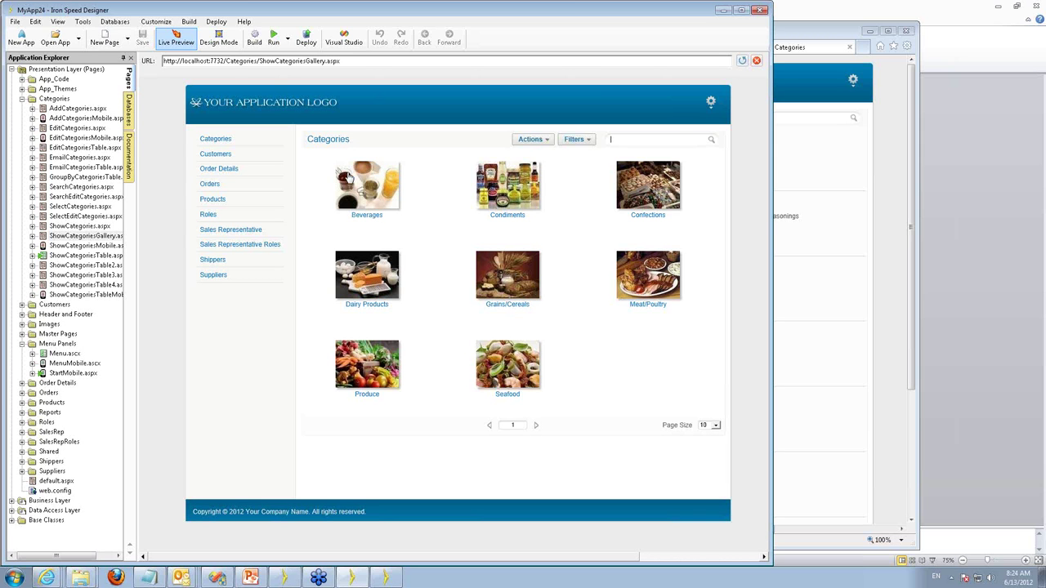
{"action": "mouse_move", "coordinate": [285, 147]}
{"action": "left_click", "coordinate": [22, 433]}
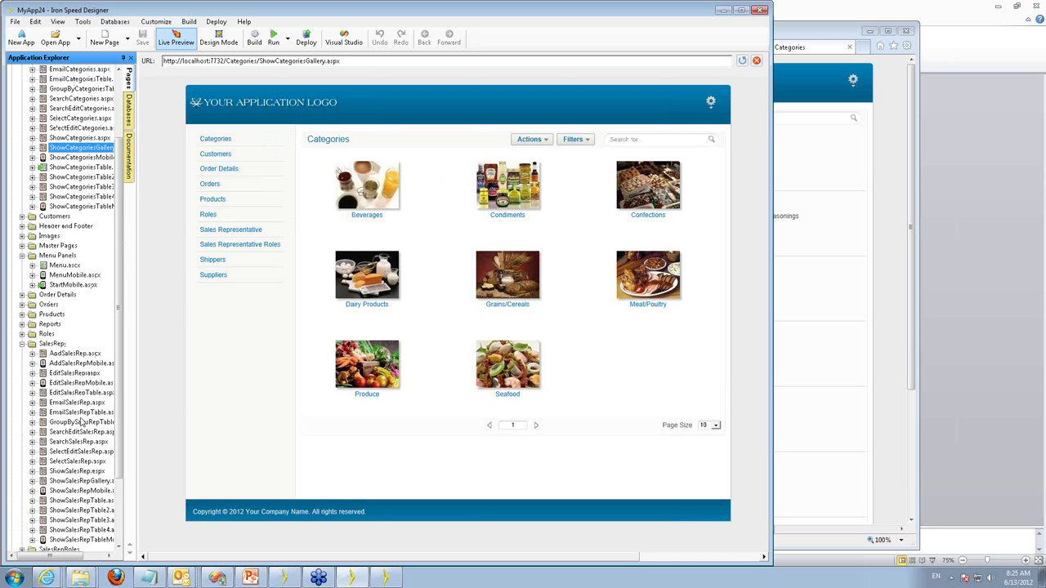
{"action": "scroll", "coordinate": [121, 395], "scroll_direction": "down", "scroll_amount": 4}
{"action": "scroll", "coordinate": [120, 395], "scroll_direction": "down", "scroll_amount": 2}
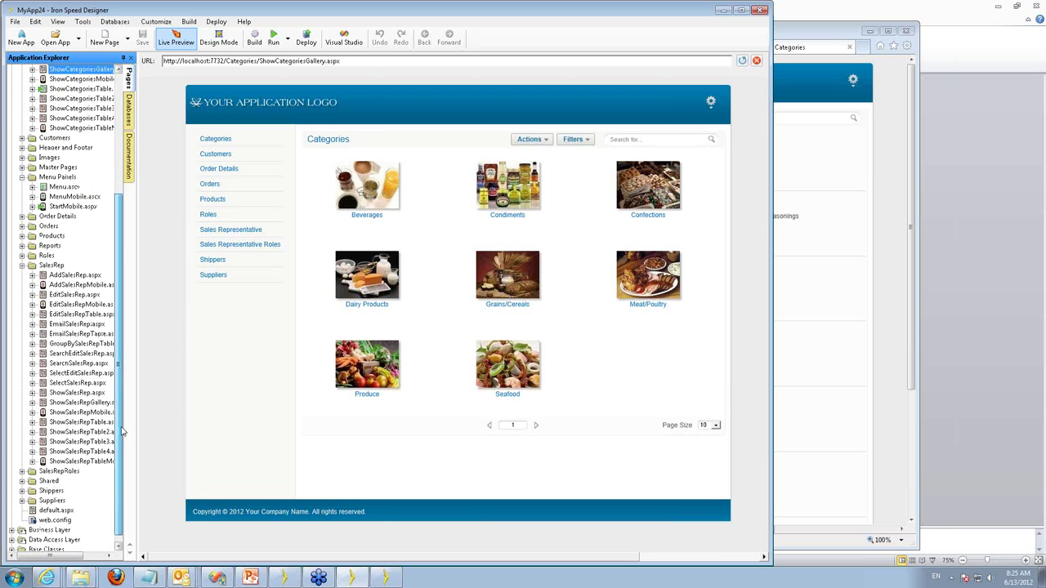
Preview MyApp24's ShowSalesRepTable.aspx, listing reps with photos and Reports To records.
{"action": "left_click", "coordinate": [75, 413]}
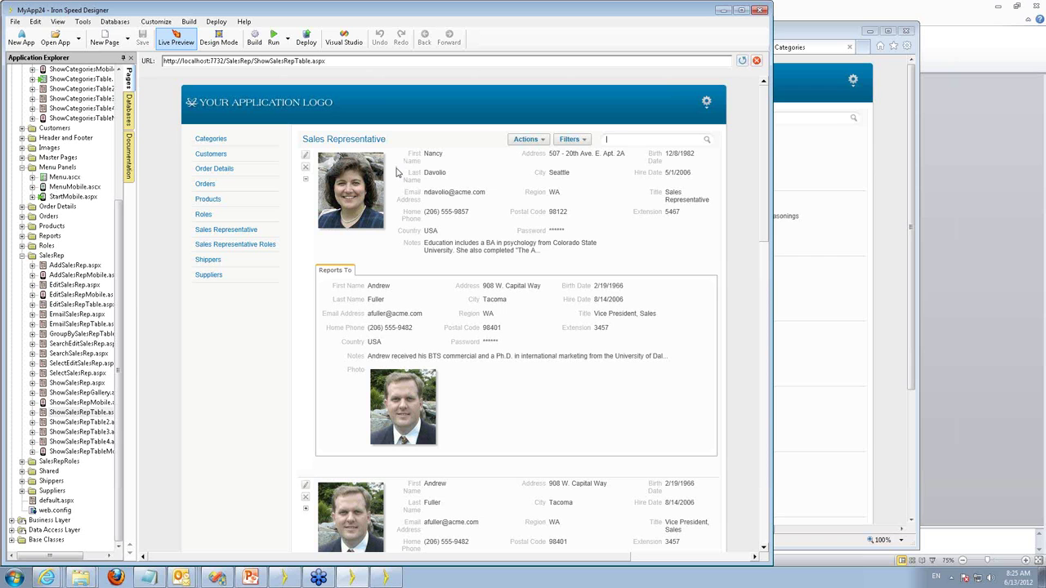
{"action": "left_click", "coordinate": [419, 171]}
Back in MyApp24 after a brief switch, expand the second rep's Reports To detail panel.
{"action": "left_click", "coordinate": [284, 579]}
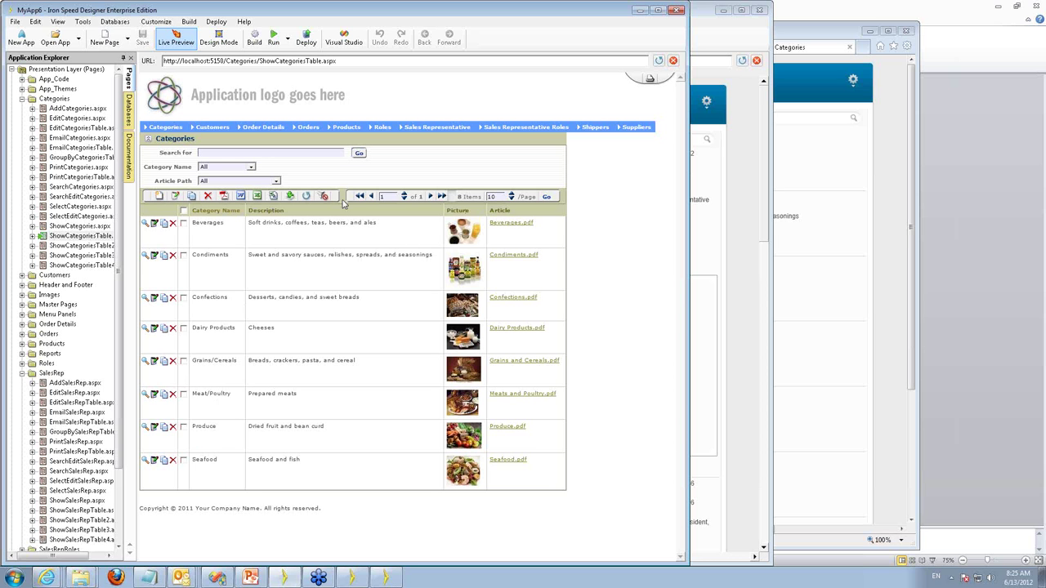
{"action": "left_click", "coordinate": [354, 577]}
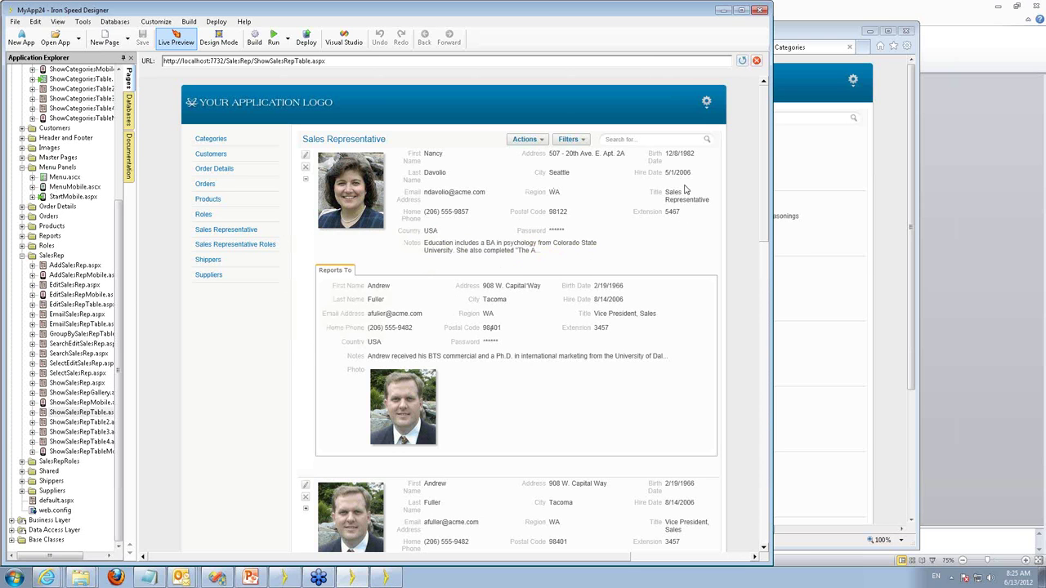
{"action": "left_click_drag", "start_coordinate": [769, 119], "coordinate": [770, 82]}
{"action": "left_click", "coordinate": [305, 509]}
{"action": "mouse_move", "coordinate": [764, 142]}
{"action": "left_mouse_down"}
{"action": "mouse_move", "coordinate": [770, 298]}
{"action": "mouse_move", "coordinate": [763, 140]}
{"action": "left_mouse_up"}
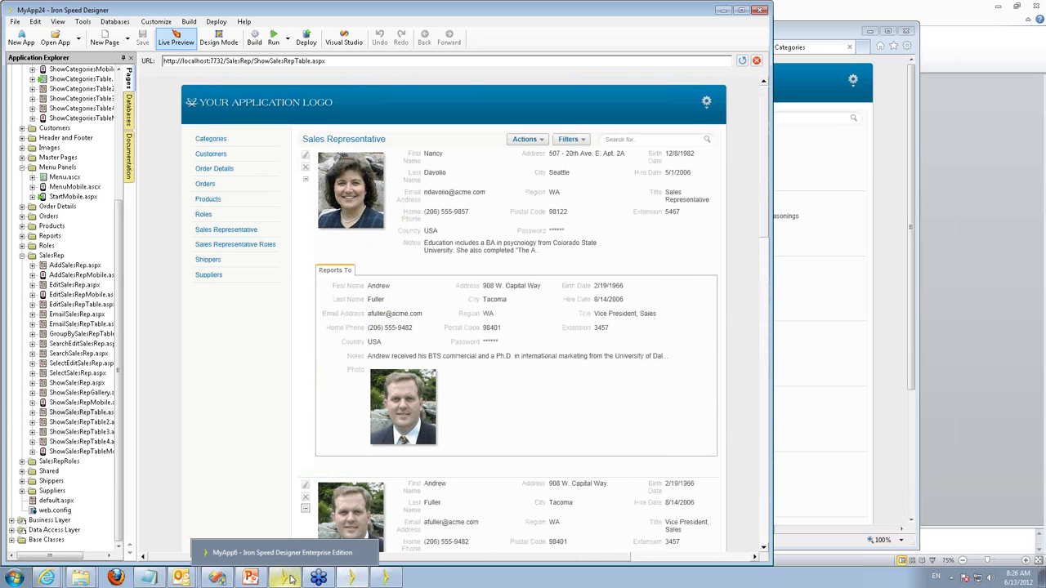
Compare with MyApp6's ShowSalesRepTable.aspx preview scrolled right, then return to MyApp24.
{"action": "left_click", "coordinate": [294, 549]}
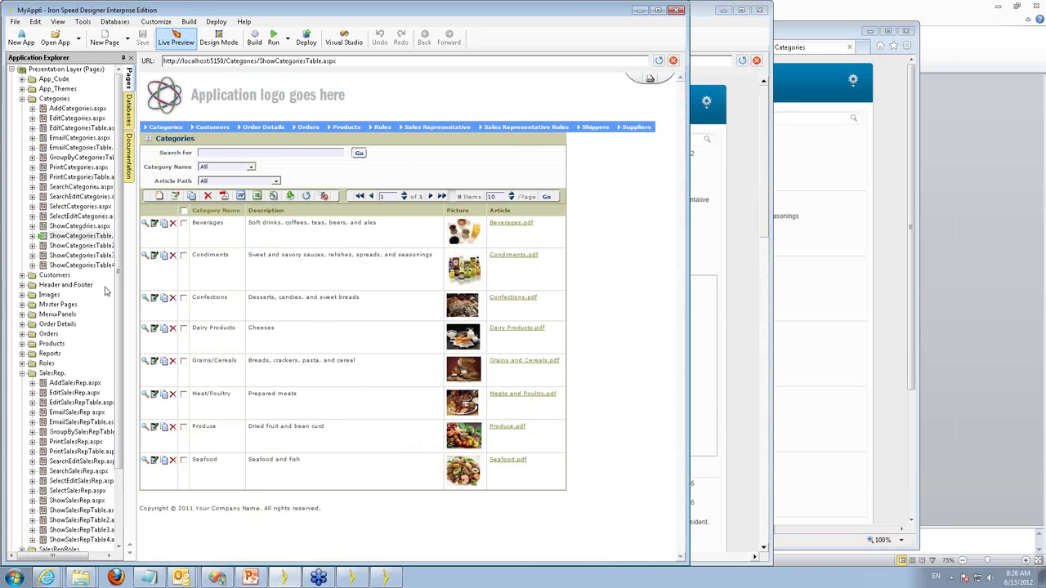
{"action": "left_click", "coordinate": [81, 511]}
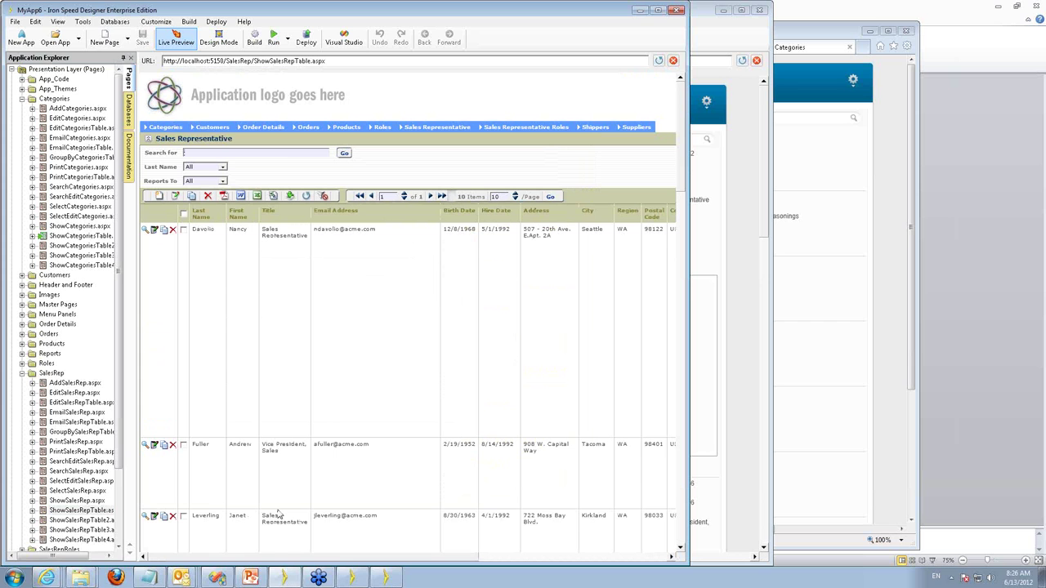
{"action": "left_click_drag", "start_coordinate": [261, 557], "coordinate": [456, 559]}
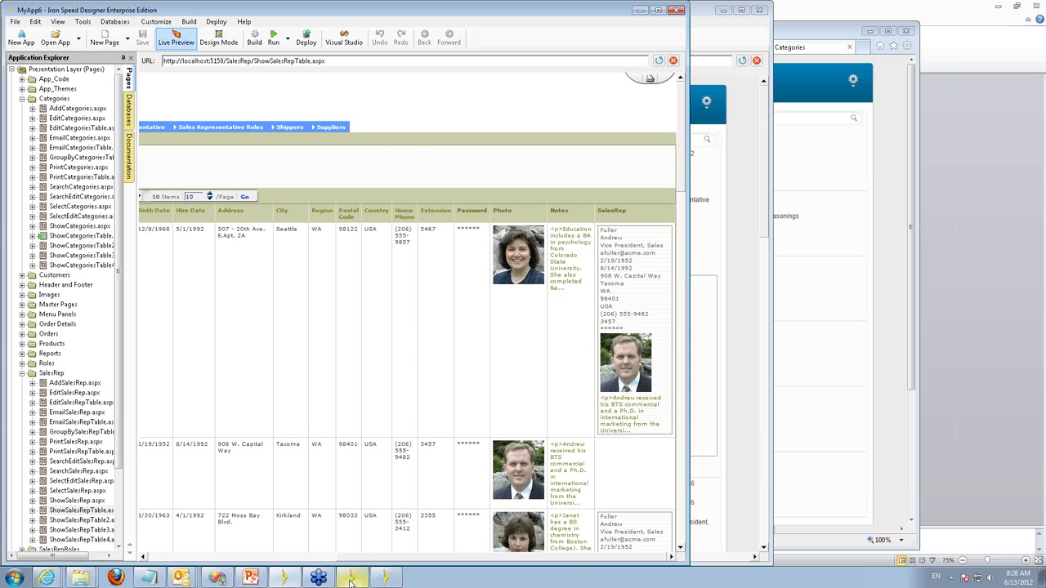
{"action": "left_click", "coordinate": [350, 579]}
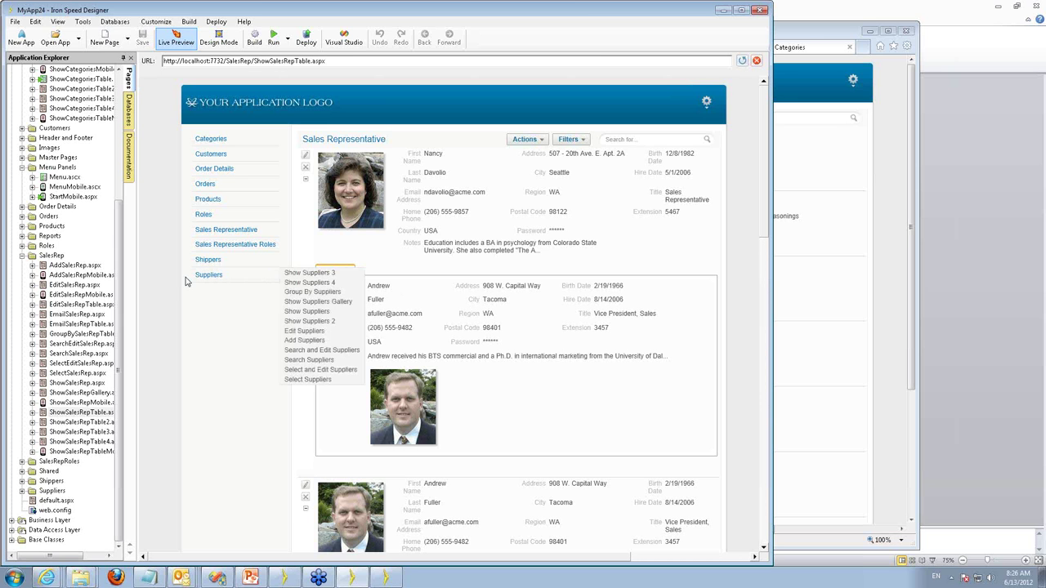
Preview AddSalesRep.aspx and view its Sales Representative and Sales Representative Roles related-record tabs.
{"action": "left_click_drag", "start_coordinate": [121, 263], "coordinate": [120, 217]}
{"action": "scroll", "coordinate": [114, 211], "scroll_direction": "up", "scroll_amount": 4}
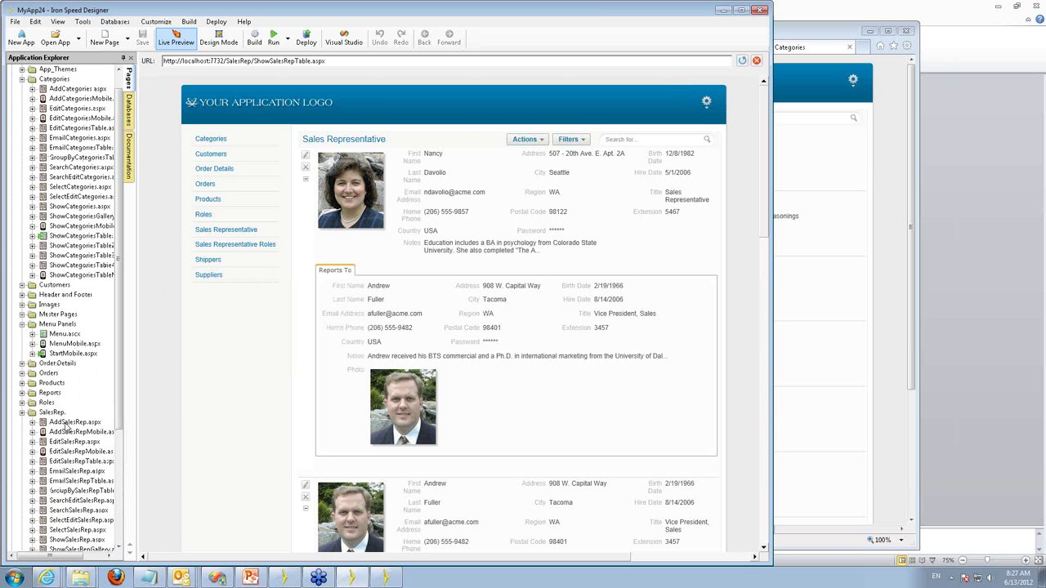
{"action": "left_click", "coordinate": [72, 422]}
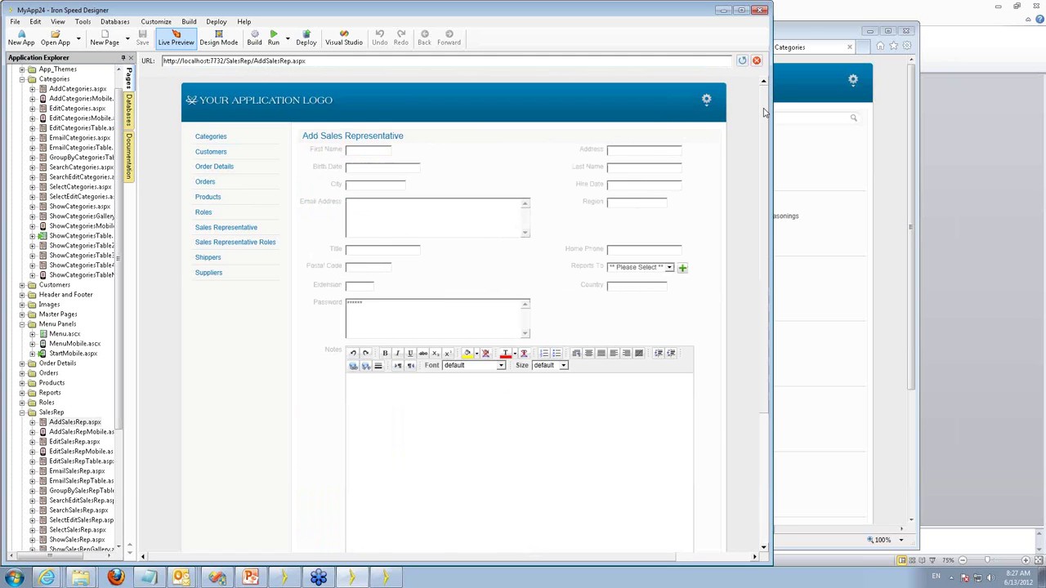
{"action": "scroll", "coordinate": [362, 436], "scroll_direction": "down", "scroll_amount": 3}
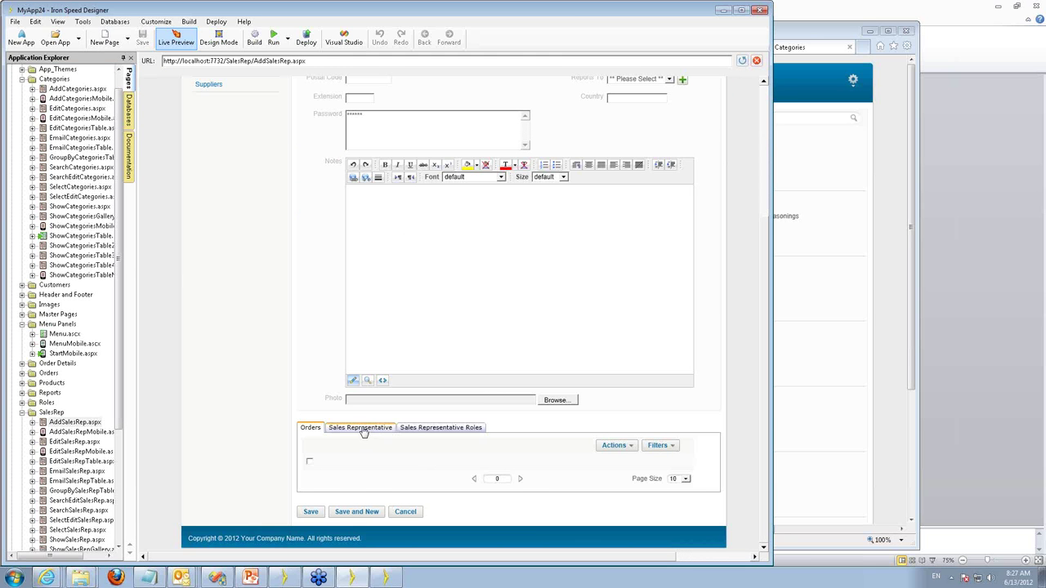
{"action": "left_click", "coordinate": [363, 430]}
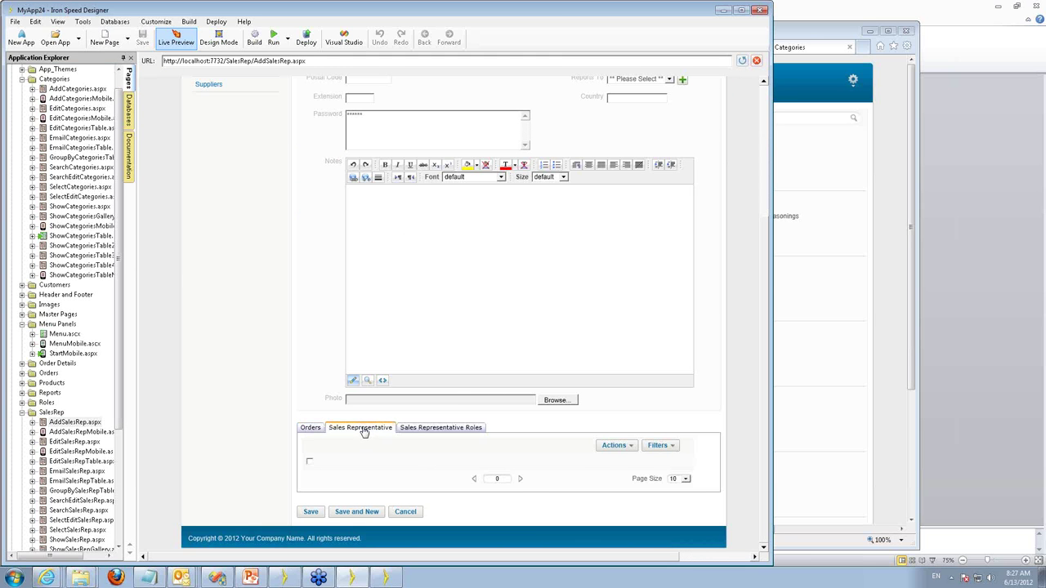
{"action": "left_click", "coordinate": [426, 431]}
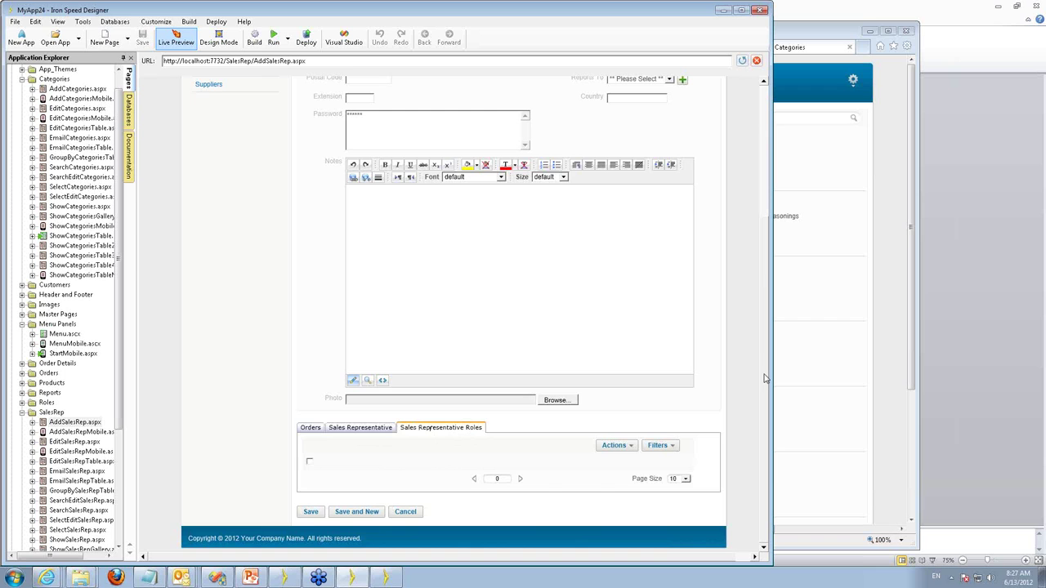
{"action": "scroll", "coordinate": [765, 379], "scroll_direction": "up", "scroll_amount": 1}
{"action": "scroll", "coordinate": [766, 350], "scroll_direction": "up", "scroll_amount": 5}
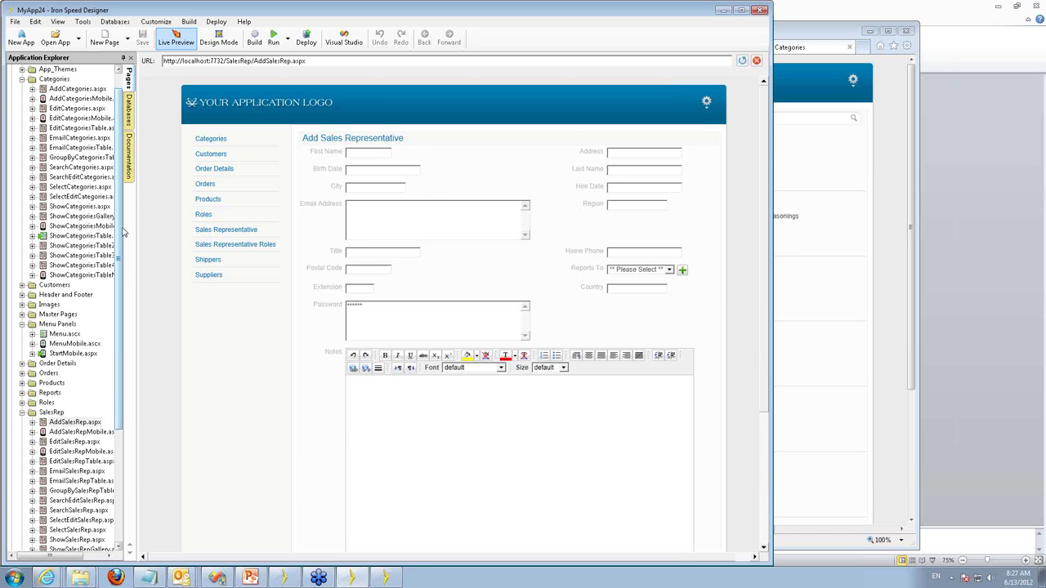
Expand the Shared folder and preview ThemeButton.ascx, which renders a single blank button.
{"action": "left_click_drag", "start_coordinate": [120, 231], "coordinate": [118, 343]}
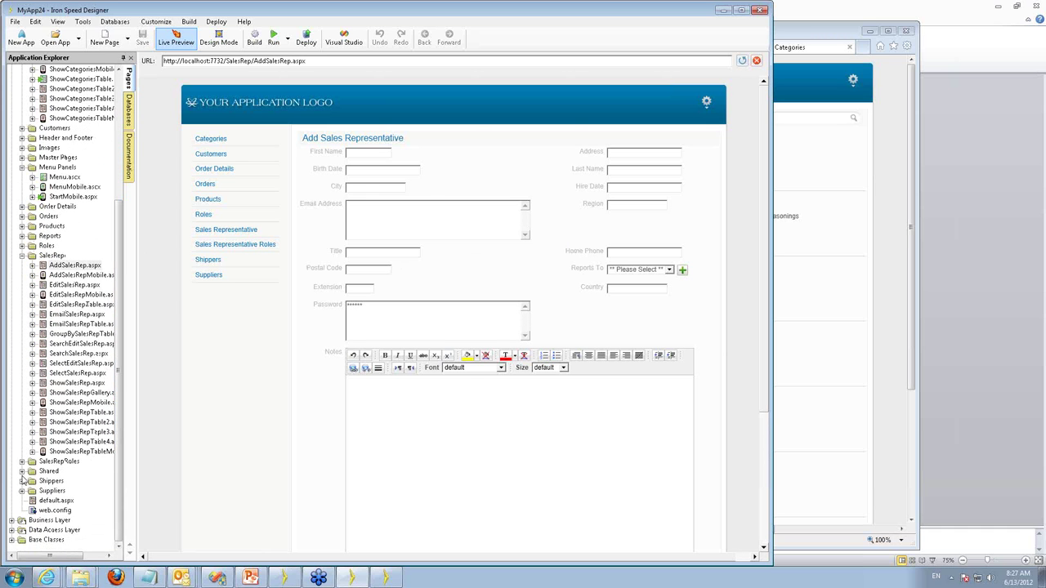
{"action": "left_click", "coordinate": [23, 472]}
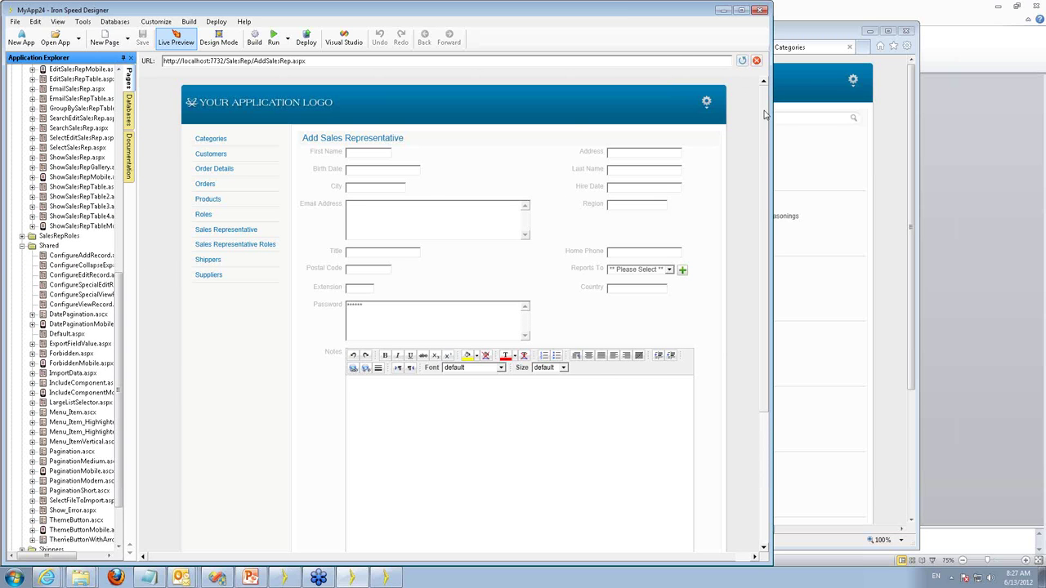
{"action": "scroll", "coordinate": [585, 354], "scroll_direction": "down", "scroll_amount": 5}
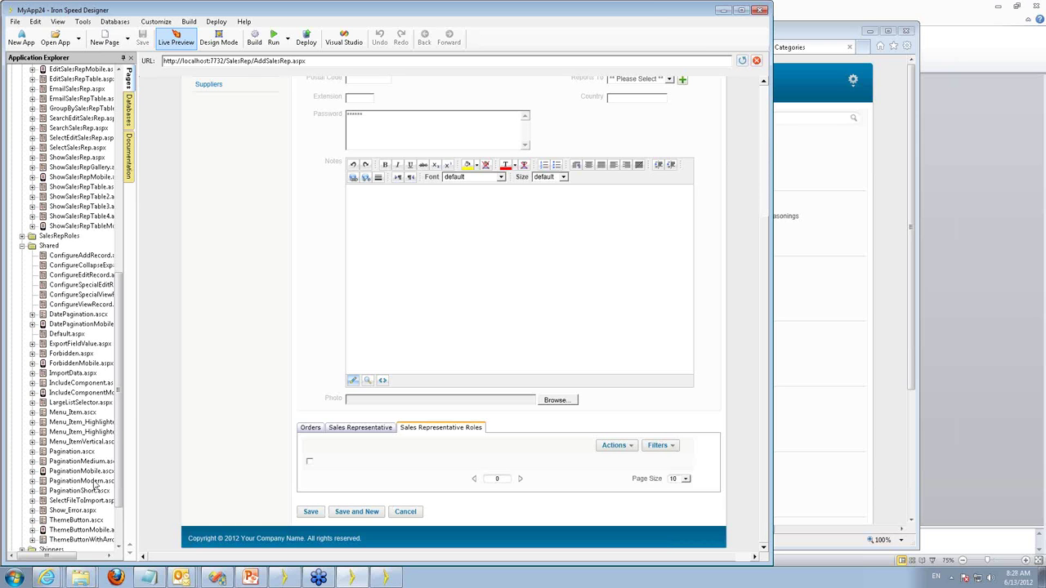
{"action": "left_click", "coordinate": [73, 520]}
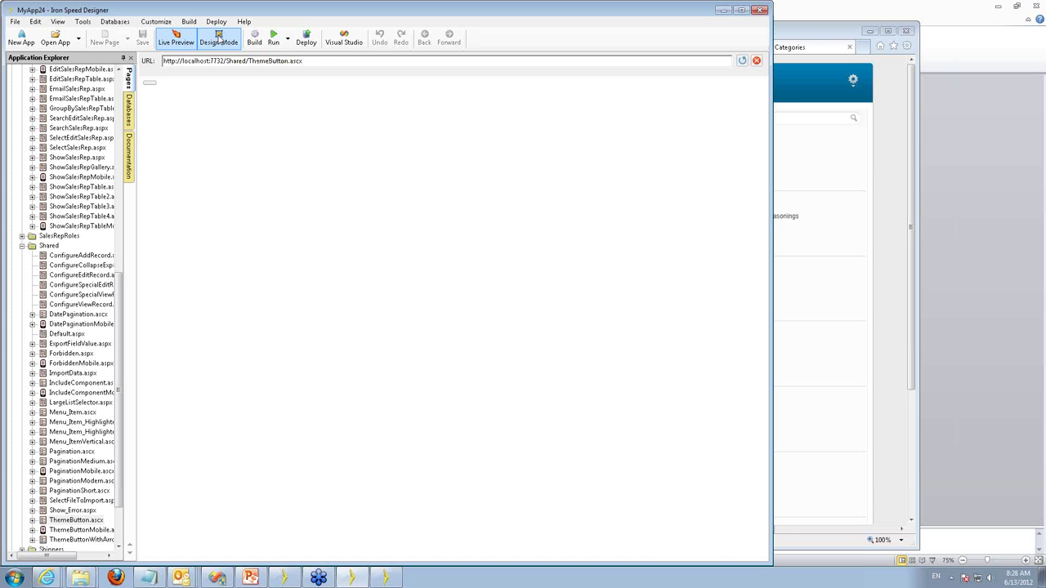
Switch ThemeButton.ascx to Design Mode to see its lone Button in cell A1.
{"action": "left_click", "coordinate": [219, 37]}
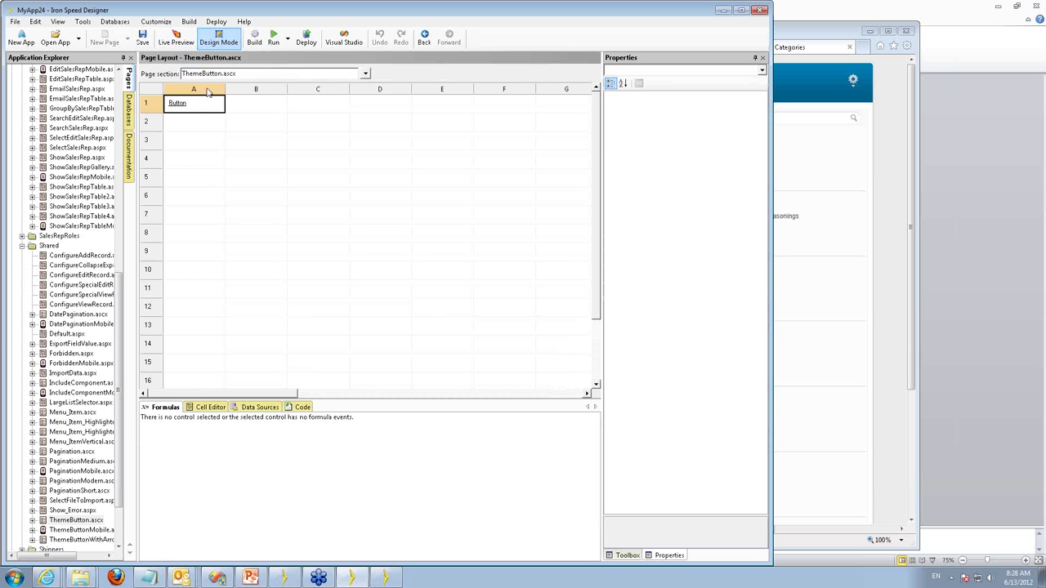
{"action": "left_click_drag", "start_coordinate": [119, 293], "coordinate": [124, 90]}
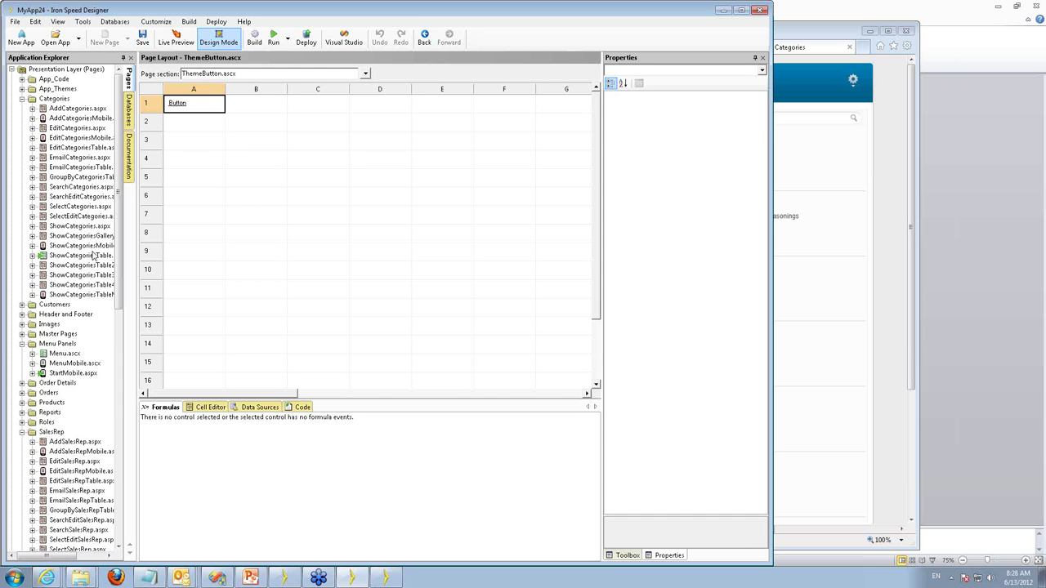
Compare the ShowCategoriesTable and ShowCategoriesGallery layouts, then return to ShowCategoriesTable.aspx.
{"action": "double_click", "coordinate": [88, 258]}
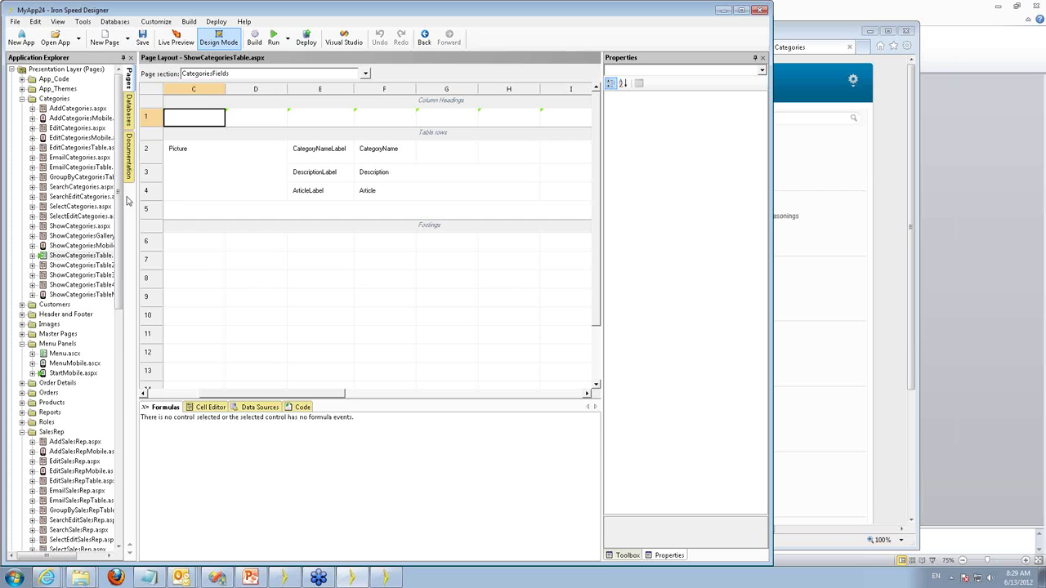
{"action": "double_click", "coordinate": [84, 236]}
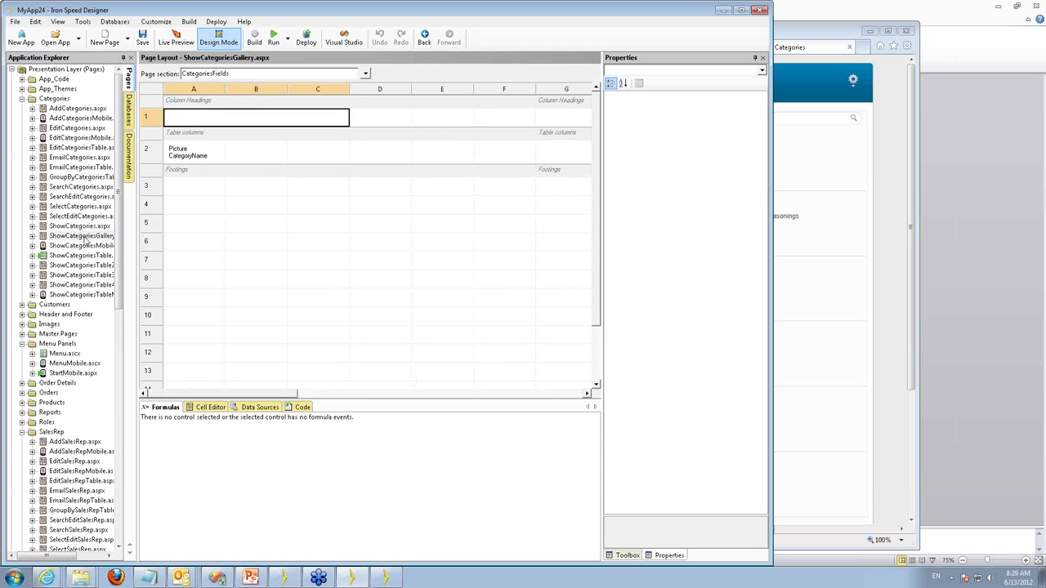
{"action": "left_click", "coordinate": [200, 151]}
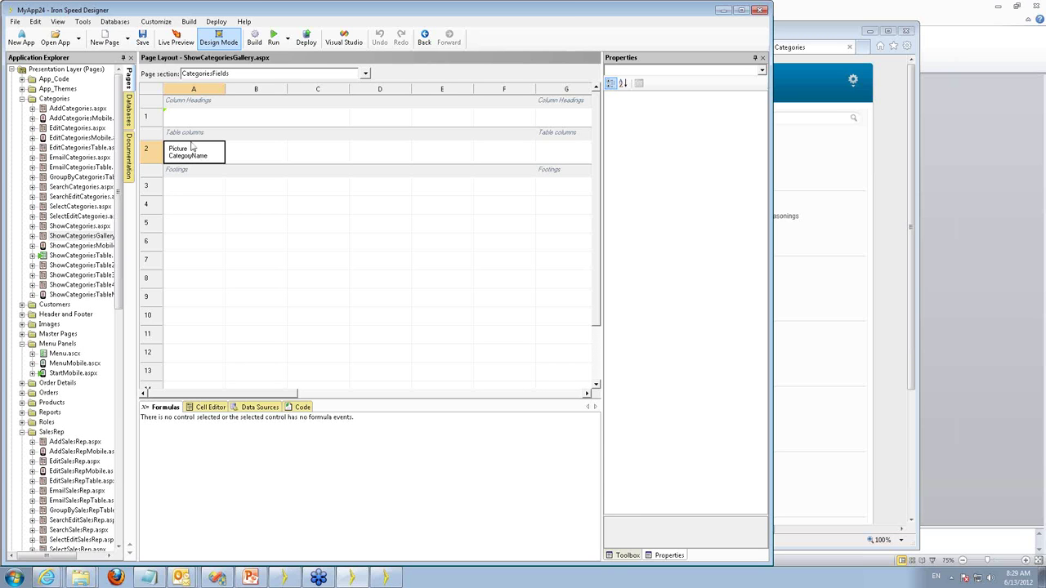
{"action": "left_click", "coordinate": [103, 255]}
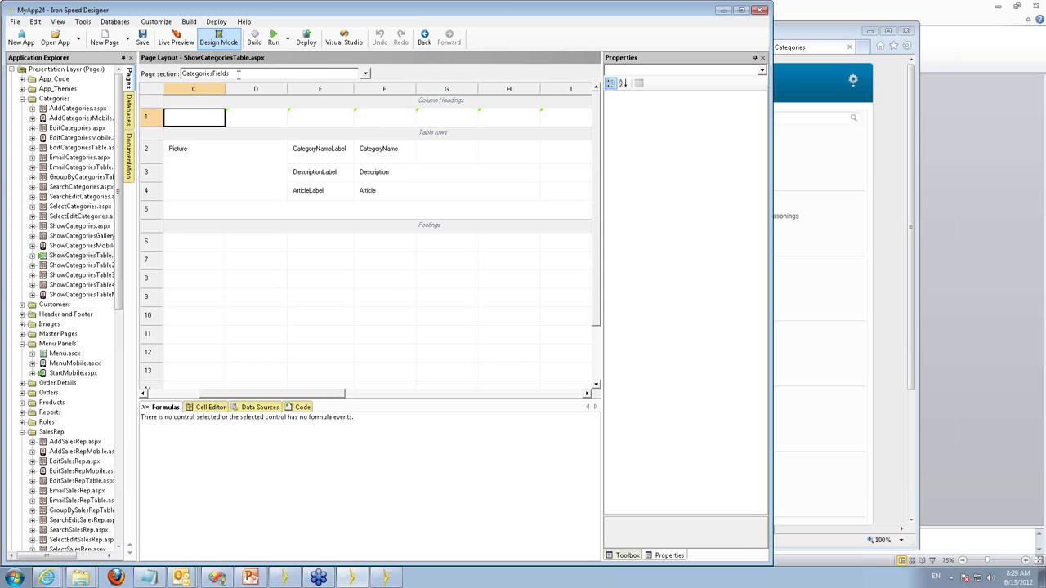
View the CategoriesFields, CategoriesFilters and full ShowCategoriesTable.aspx sections, then bring PowerPoint forward.
{"action": "left_click", "coordinate": [239, 74]}
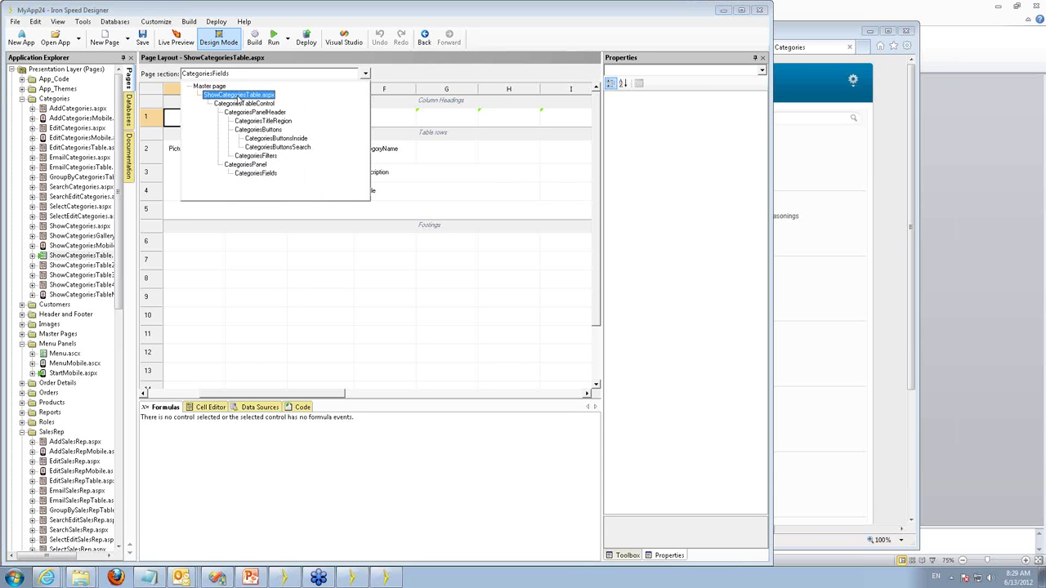
{"action": "left_click", "coordinate": [255, 173]}
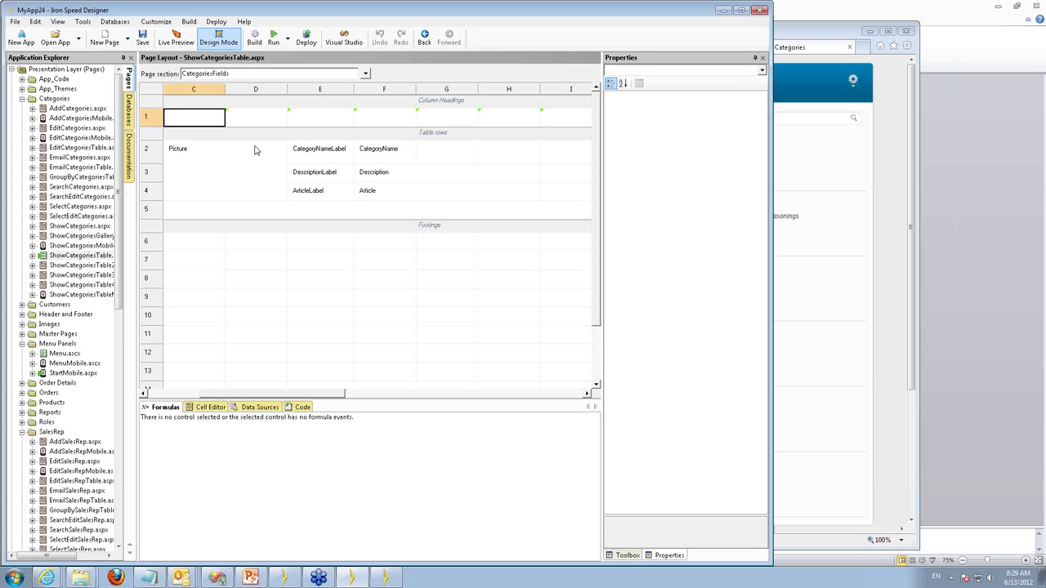
{"action": "left_click", "coordinate": [251, 74]}
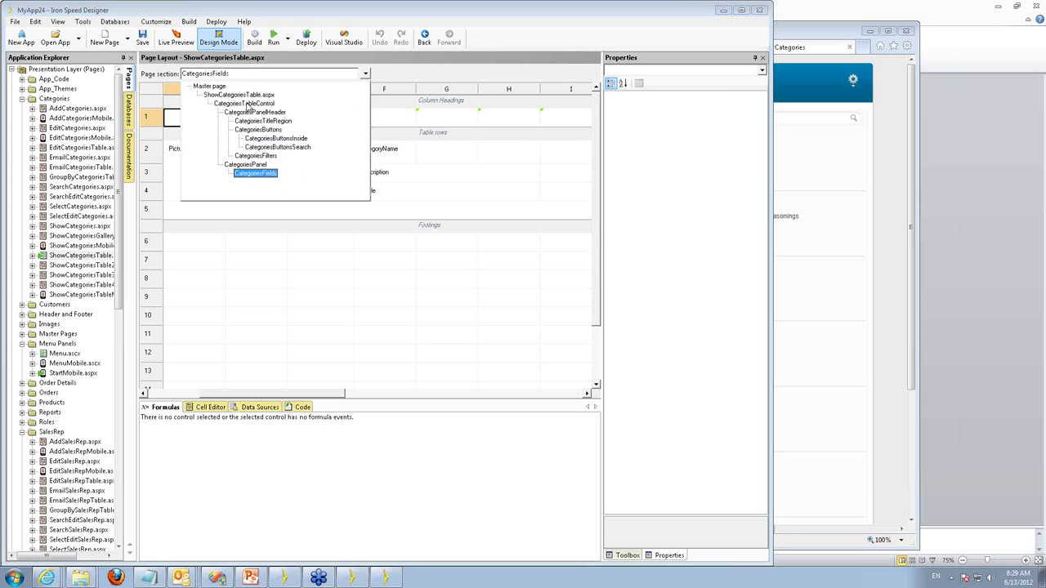
{"action": "left_click", "coordinate": [261, 156]}
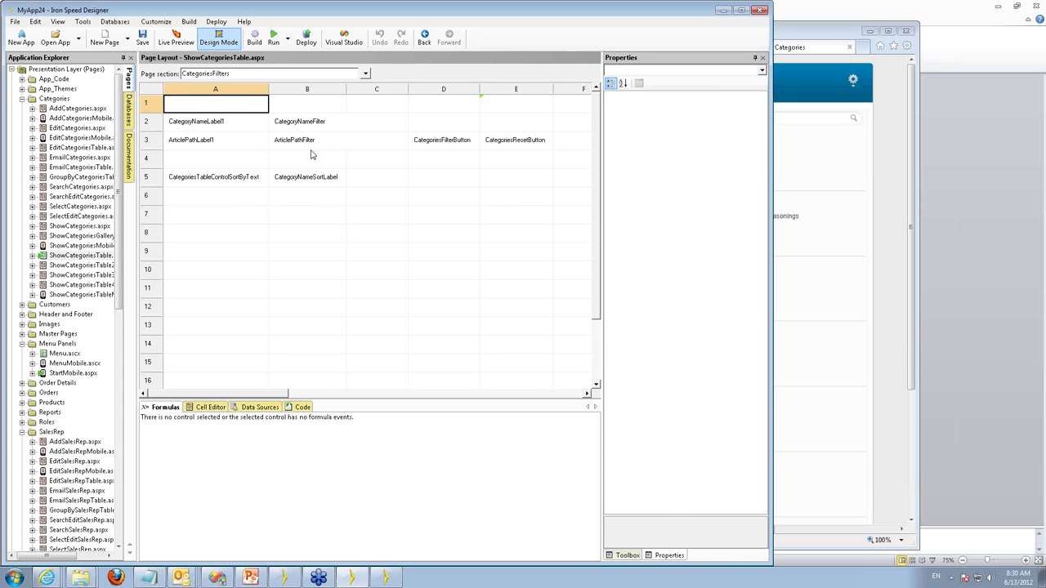
{"action": "left_click", "coordinate": [276, 74]}
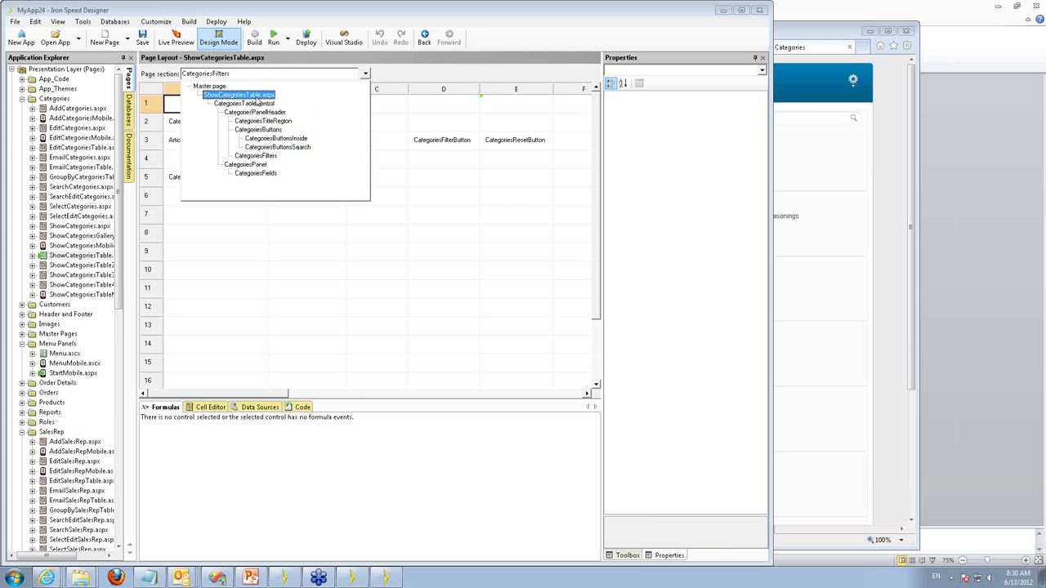
{"action": "left_click", "coordinate": [257, 96]}
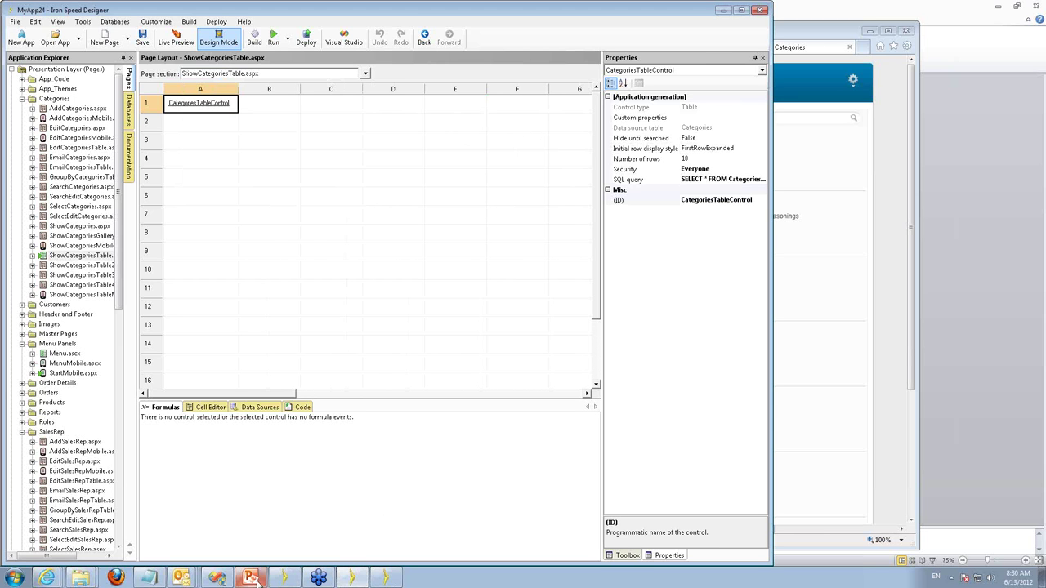
{"action": "mouse_move", "coordinate": [257, 580]}
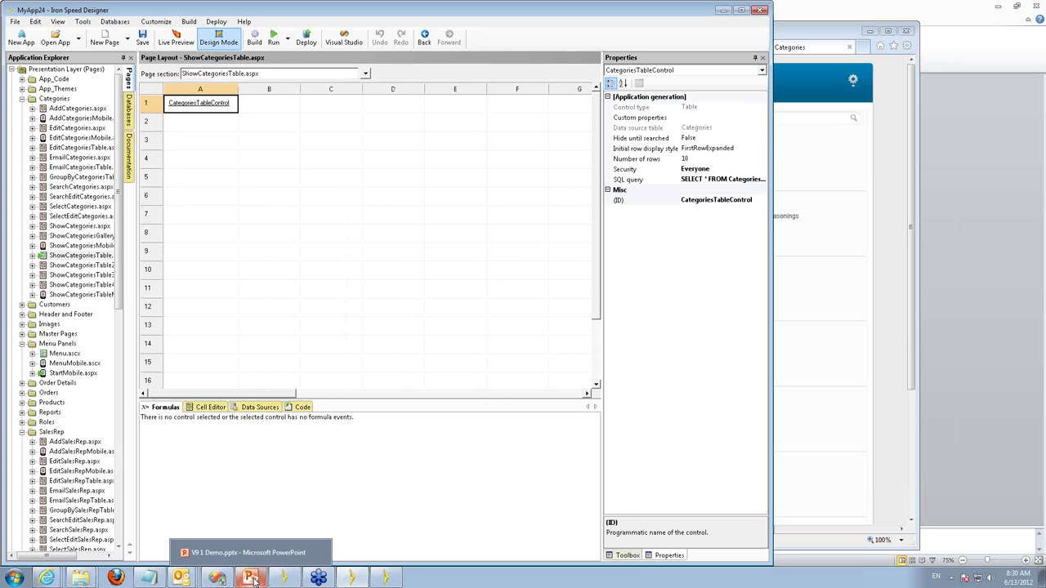
{"action": "left_click", "coordinate": [254, 580]}
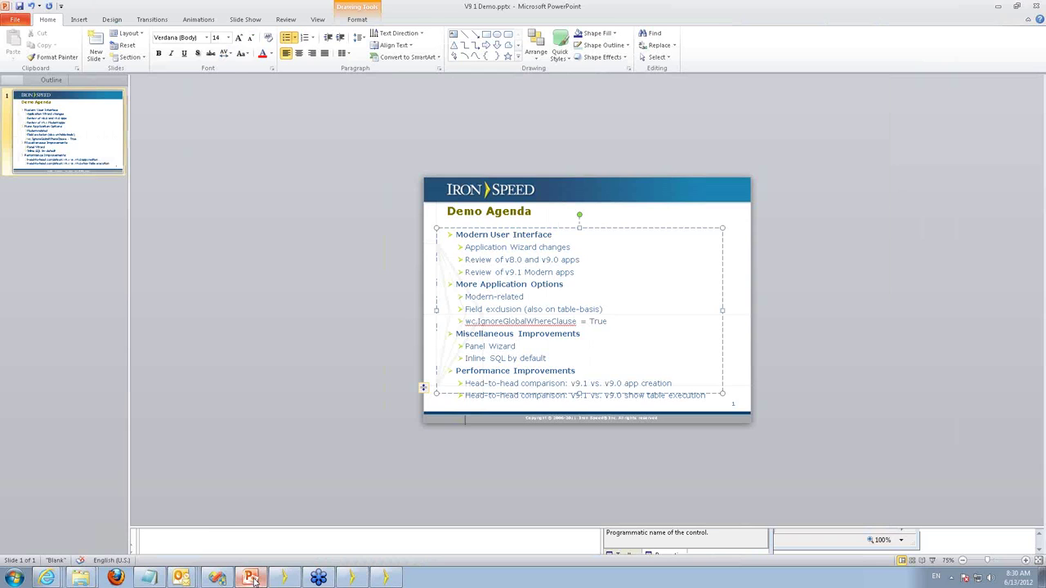
Briefly run the Demo Agenda slide show, end it, and return to Iron Speed Designer.
{"action": "key", "text": "F5"}
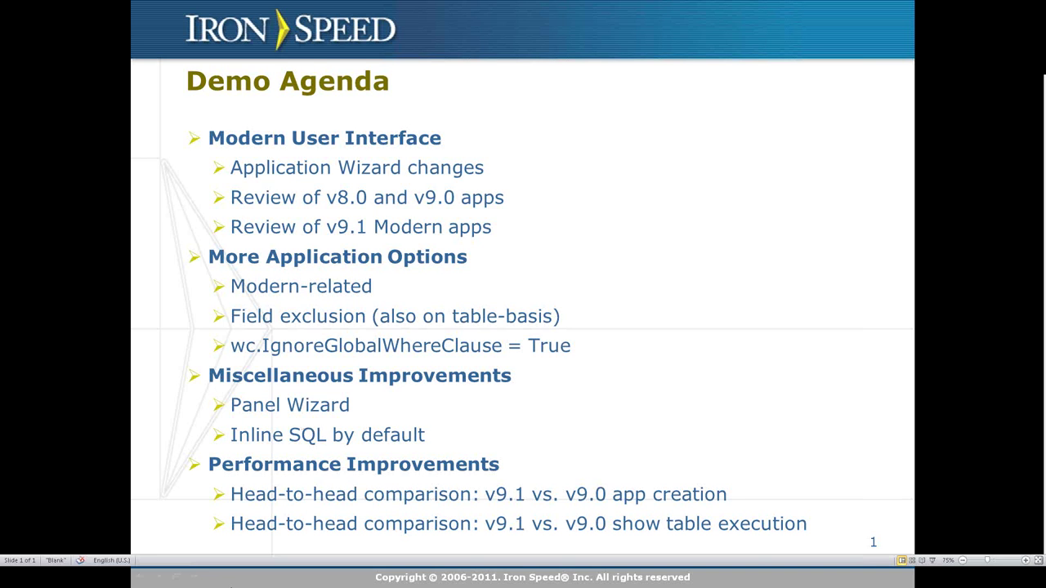
{"action": "key", "text": "Escape"}
{"action": "left_click", "coordinate": [360, 581]}
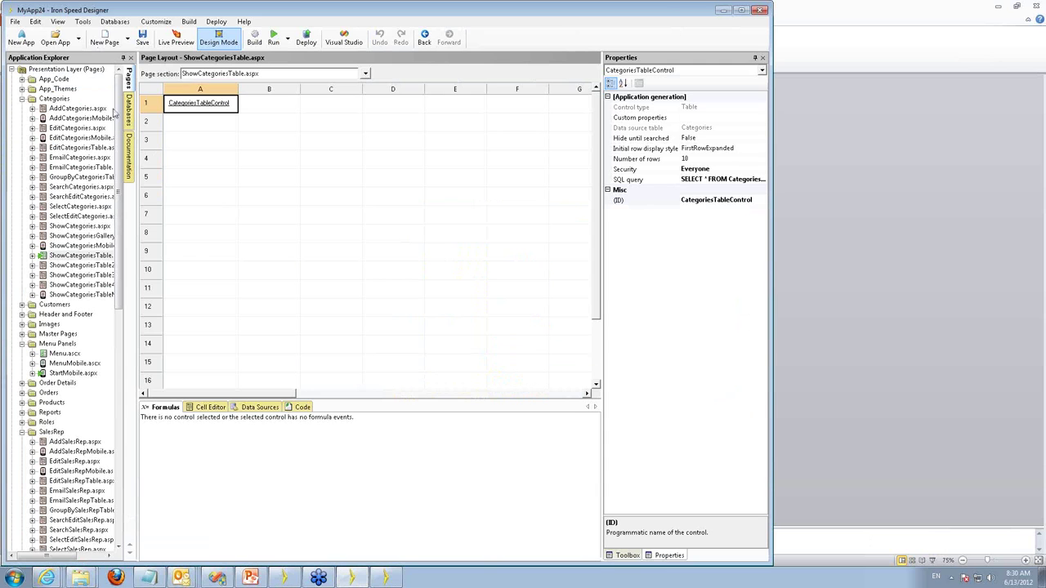
Open Tools > Application Generation Options and expand General, New Page and Charts, and Common Page Options.
{"action": "left_click", "coordinate": [83, 21]}
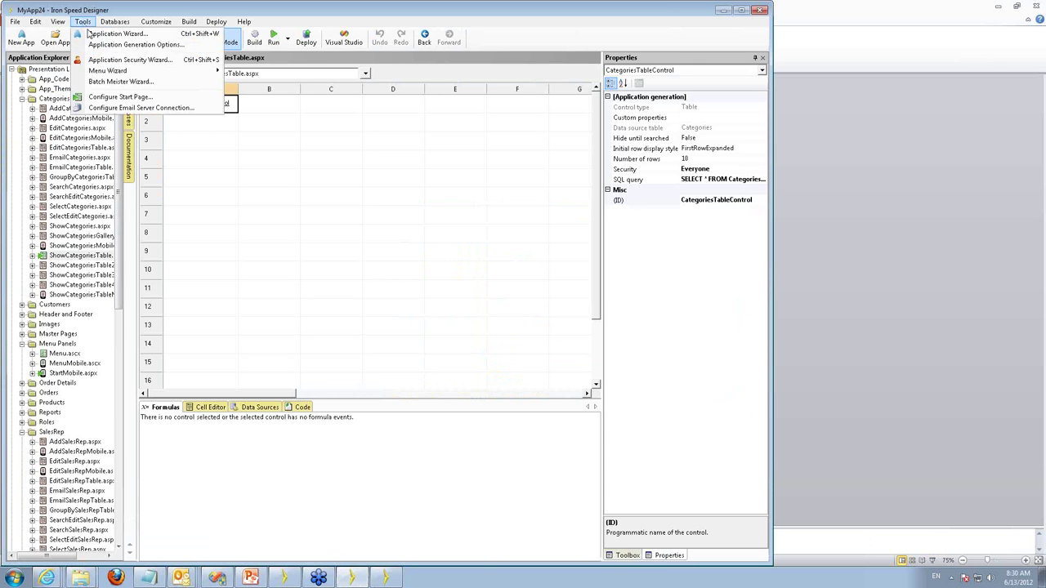
{"action": "left_click", "coordinate": [104, 46]}
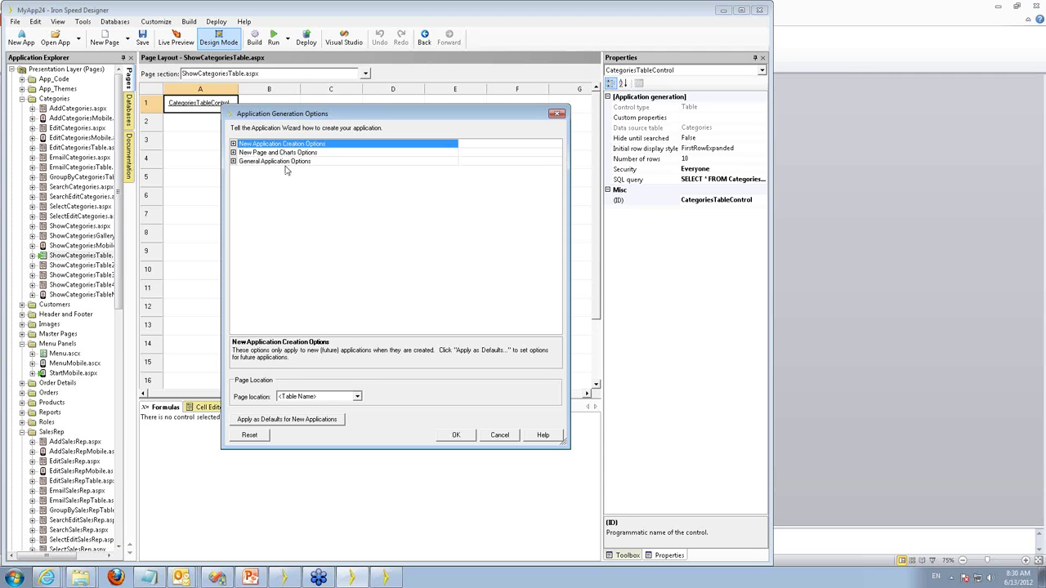
{"action": "left_click", "coordinate": [233, 161]}
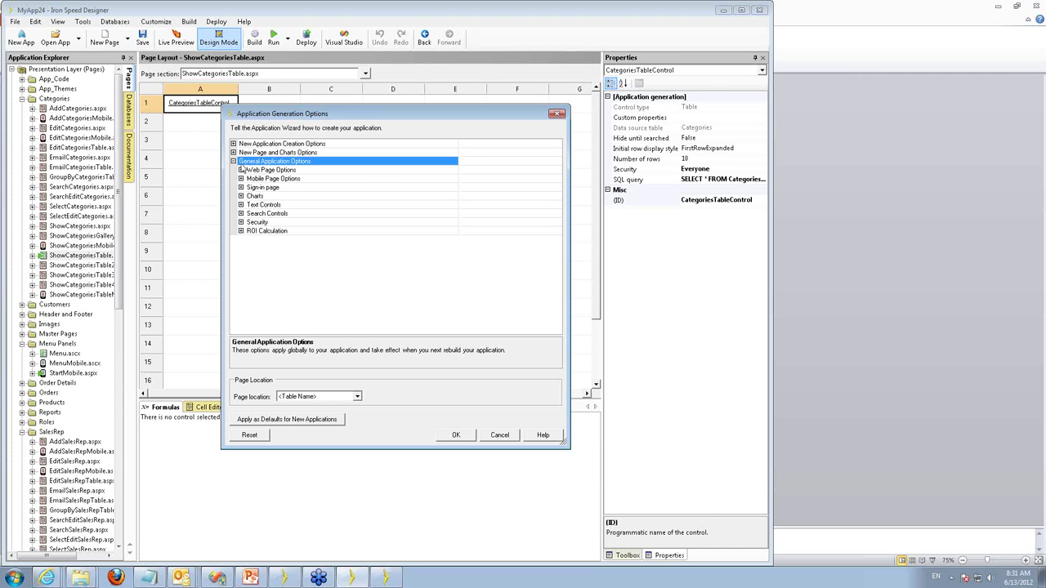
{"action": "left_click", "coordinate": [233, 153]}
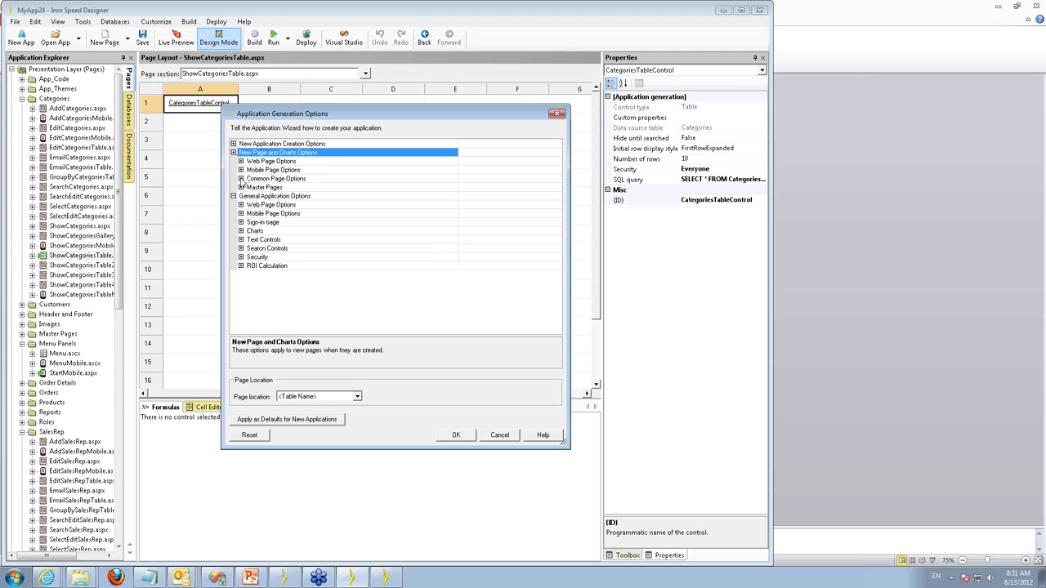
{"action": "left_click", "coordinate": [241, 179]}
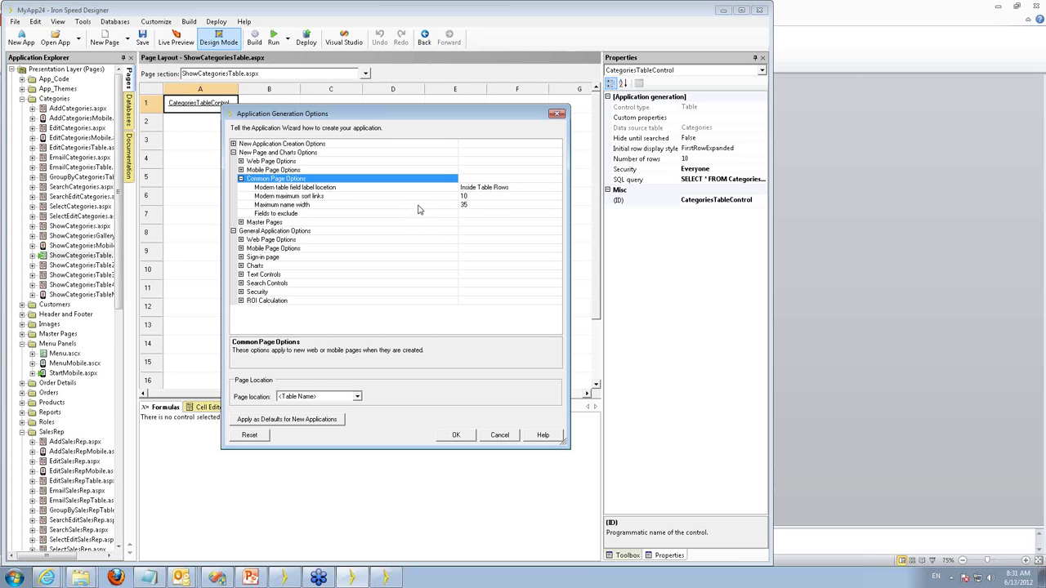
{"action": "left_click", "coordinate": [528, 188]}
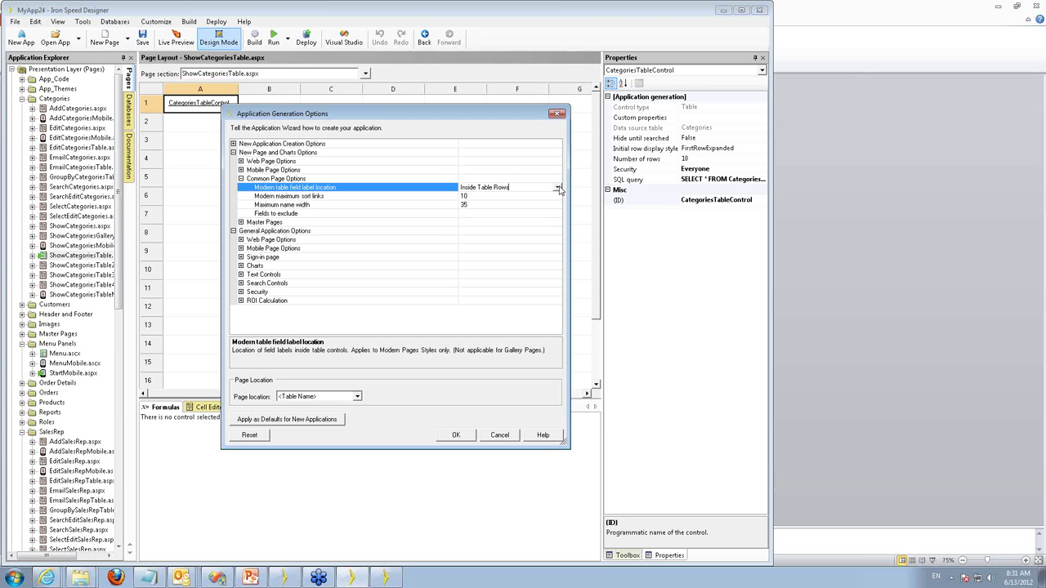
{"action": "left_click", "coordinate": [558, 188]}
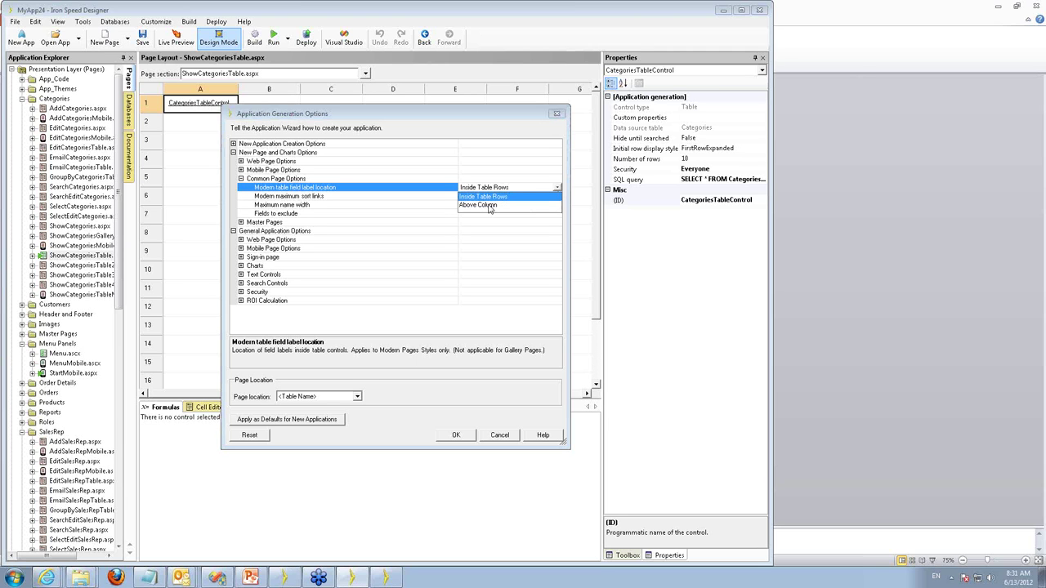
{"action": "left_click", "coordinate": [536, 187]}
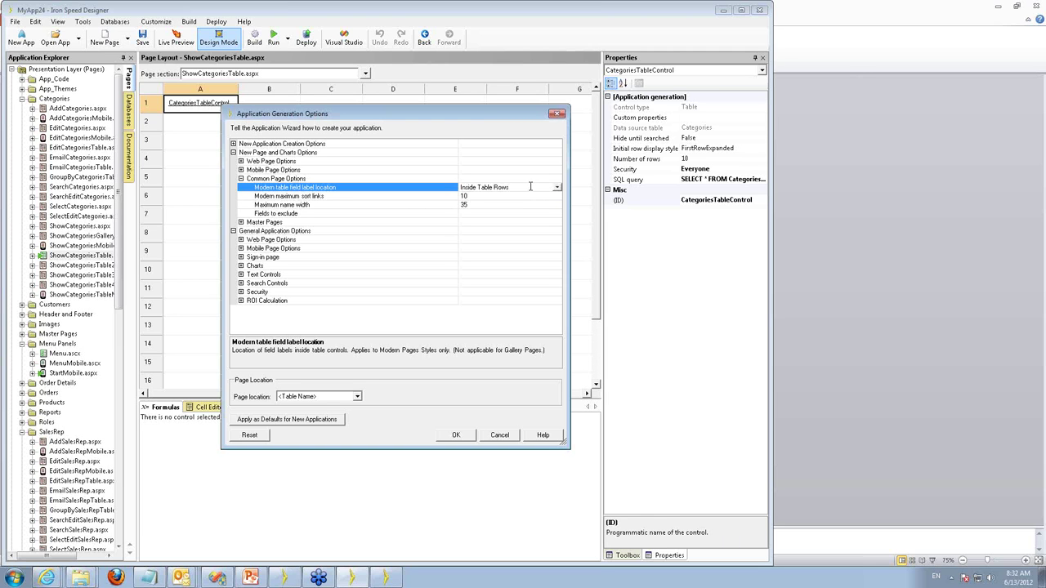
{"action": "left_click", "coordinate": [514, 196]}
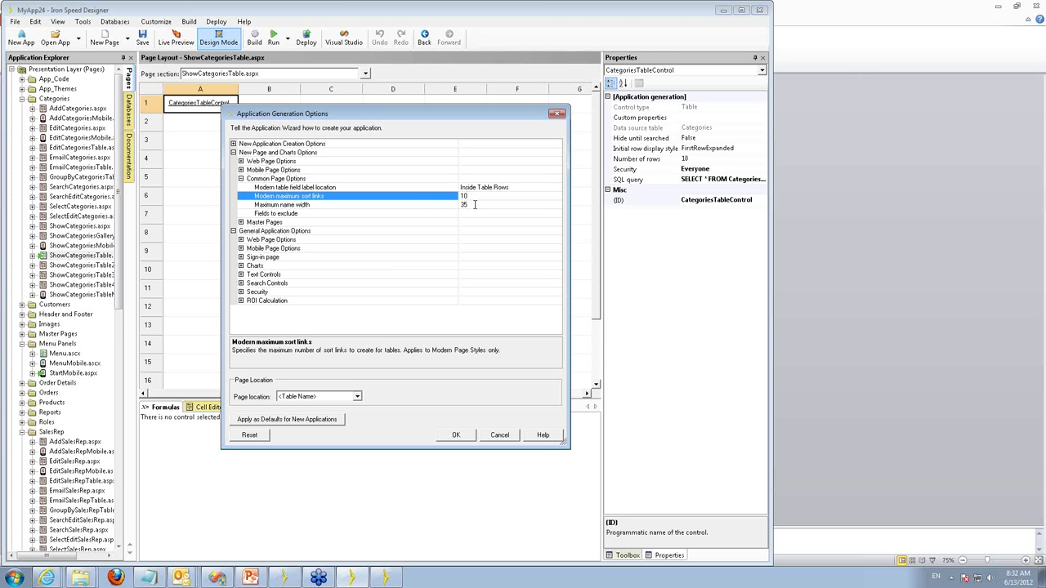
Enter 'created_by, created_on' as fields to exclude, then cancel the dialog without saving.
{"action": "left_click", "coordinate": [474, 204]}
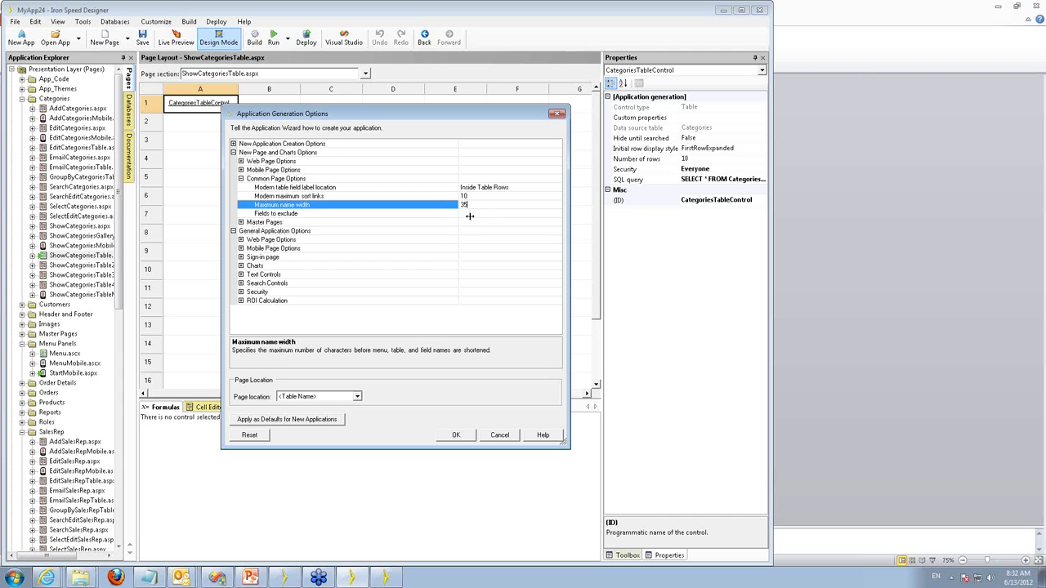
{"action": "left_click", "coordinate": [474, 213]}
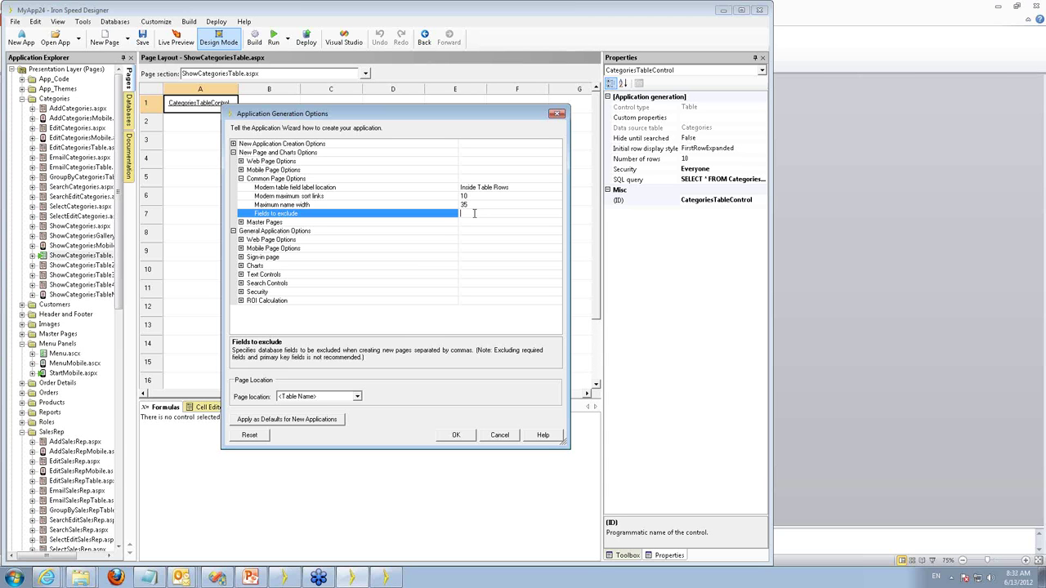
{"action": "type", "text": "created_by, created_on"}
{"action": "key", "text": "Escape"}
{"action": "key", "text": "Escape"}
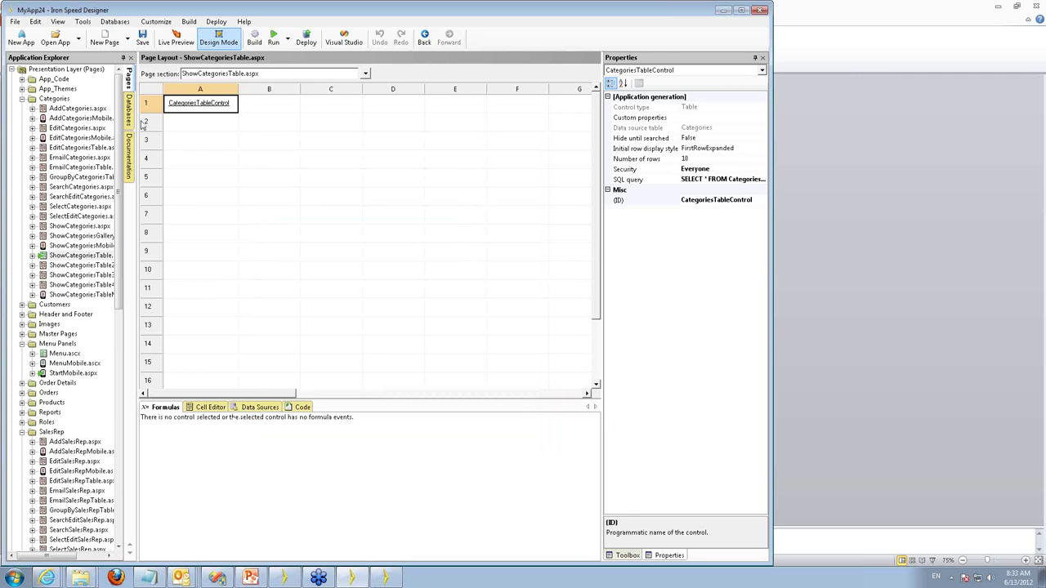
{"action": "left_click", "coordinate": [128, 110]}
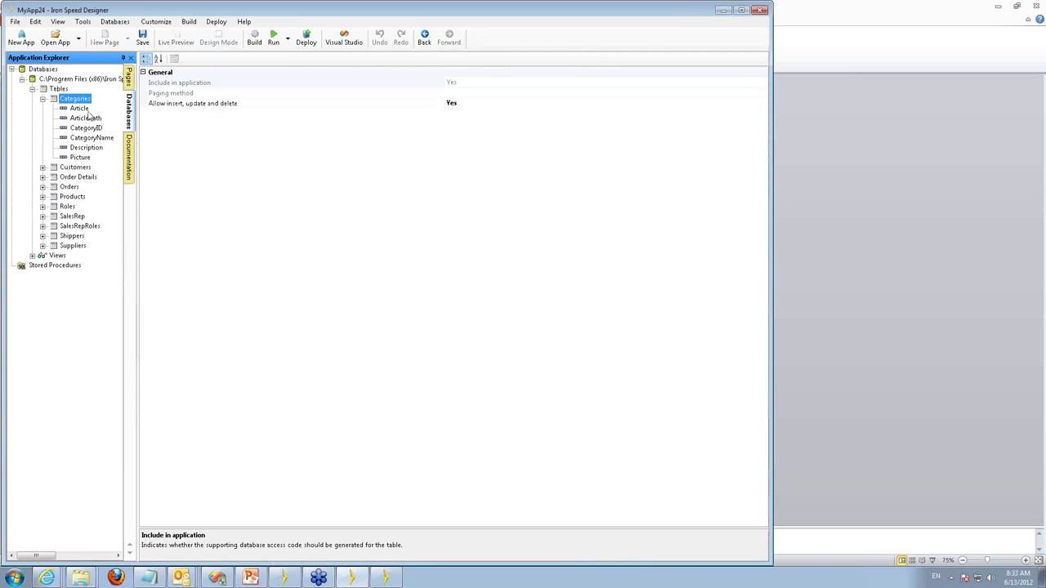
{"action": "left_click", "coordinate": [88, 137]}
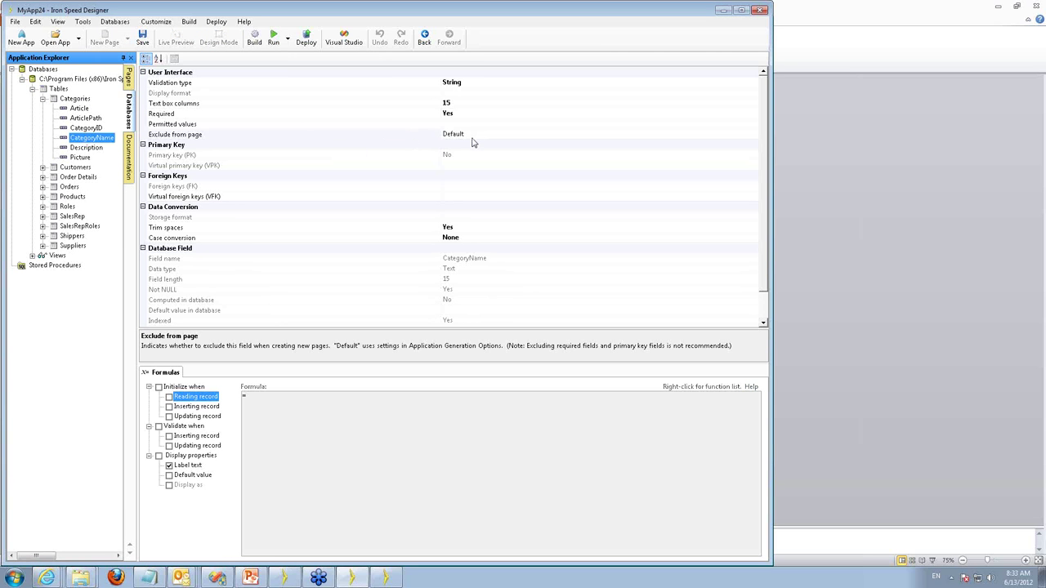
{"action": "left_click", "coordinate": [472, 134]}
{"action": "left_click", "coordinate": [753, 136]}
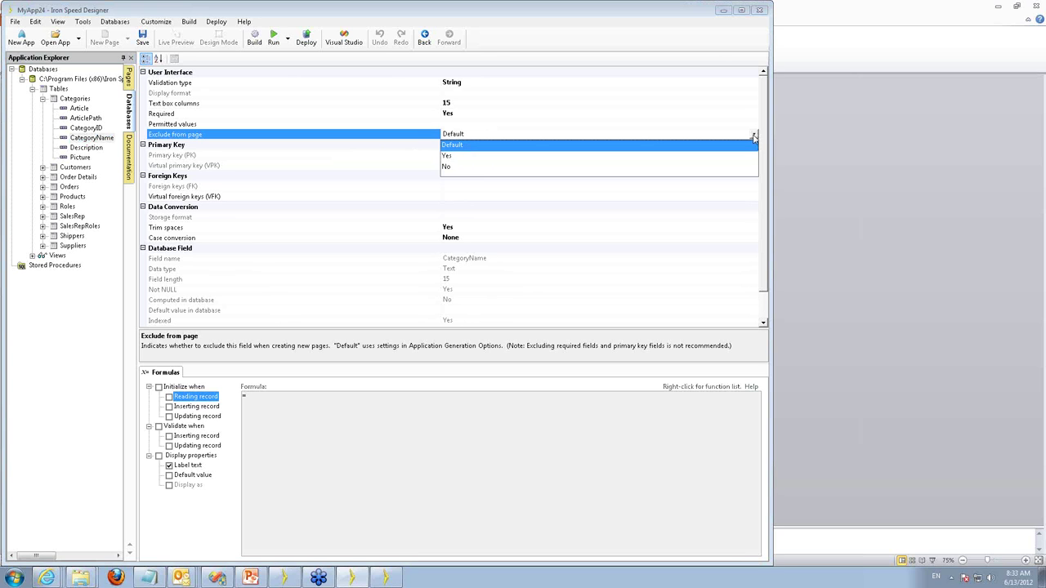
{"action": "left_click", "coordinate": [474, 134]}
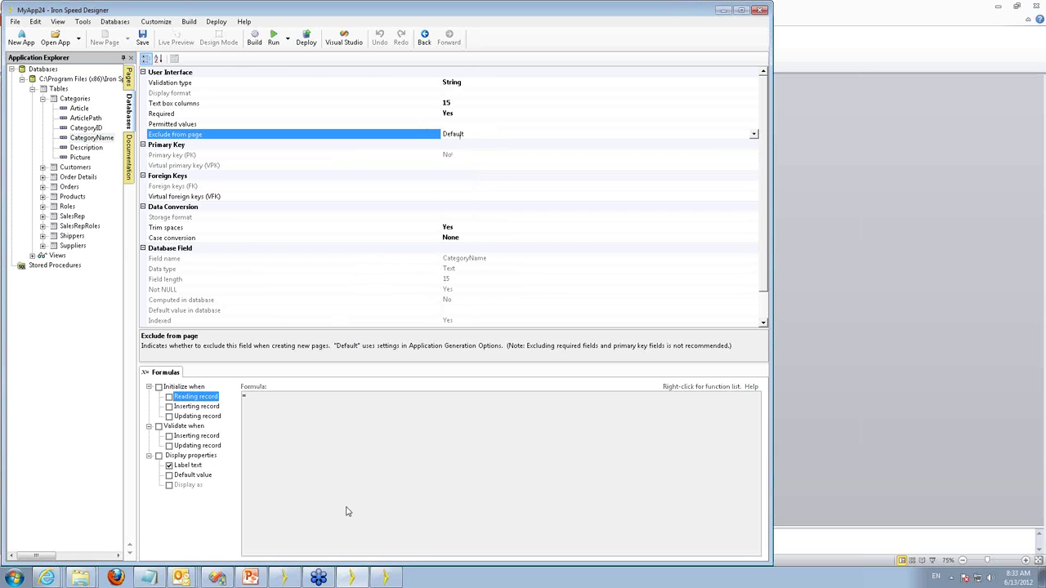
{"action": "left_click", "coordinate": [129, 76]}
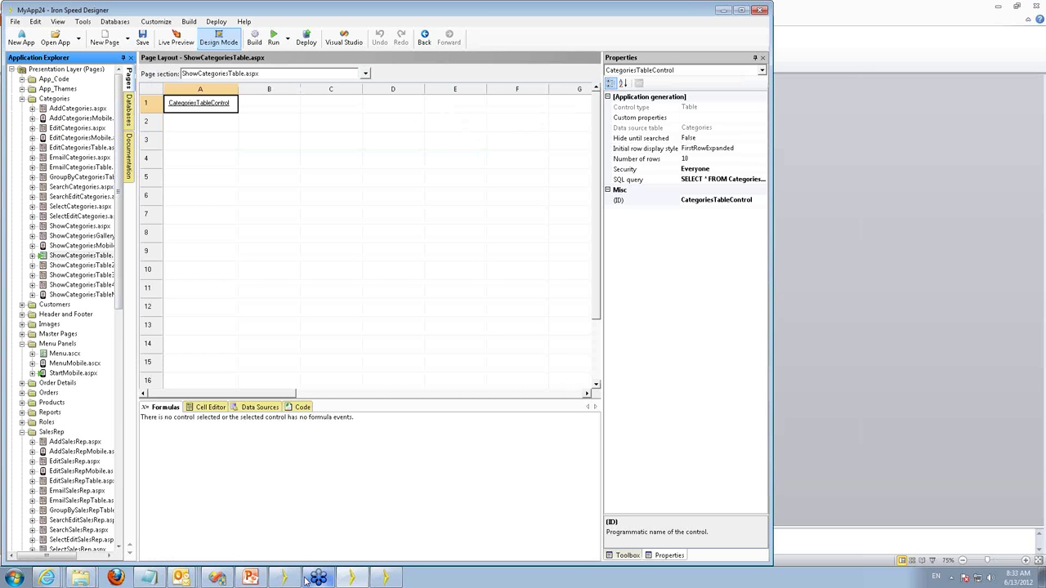
Bring the V9.1 Demo.pptx presentation in PowerPoint to the front.
{"action": "mouse_move", "coordinate": [304, 581]}
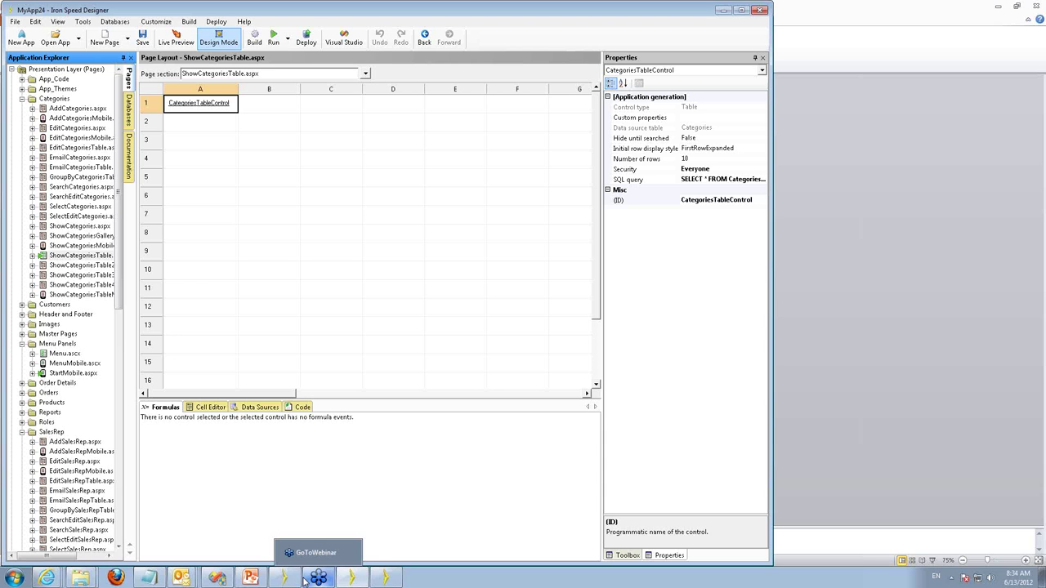
{"action": "left_click", "coordinate": [251, 582]}
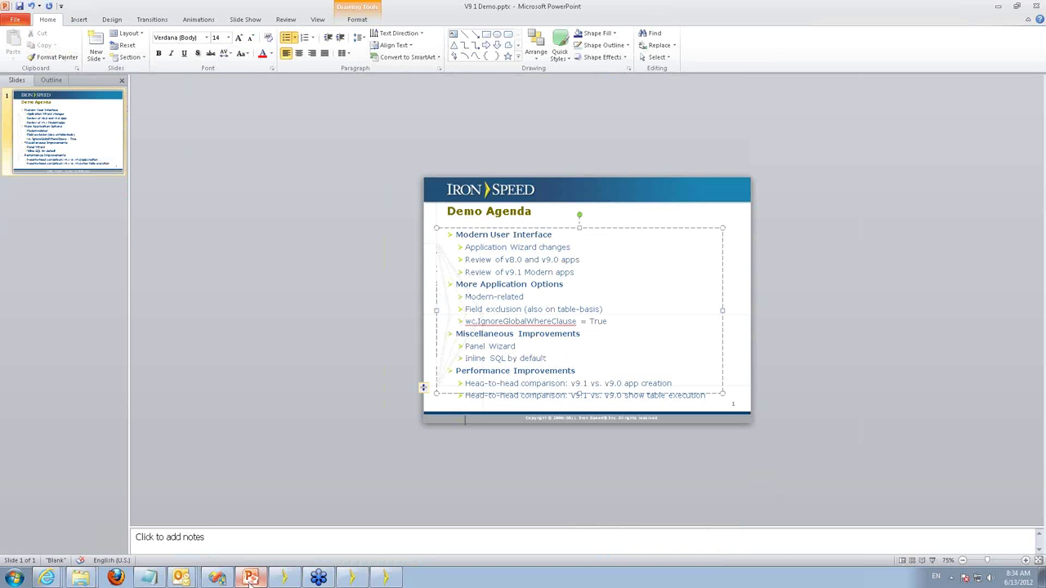
Show the Demo Agenda slide full screen, end the show, and go back to Iron Speed Designer.
{"action": "key", "text": "F5"}
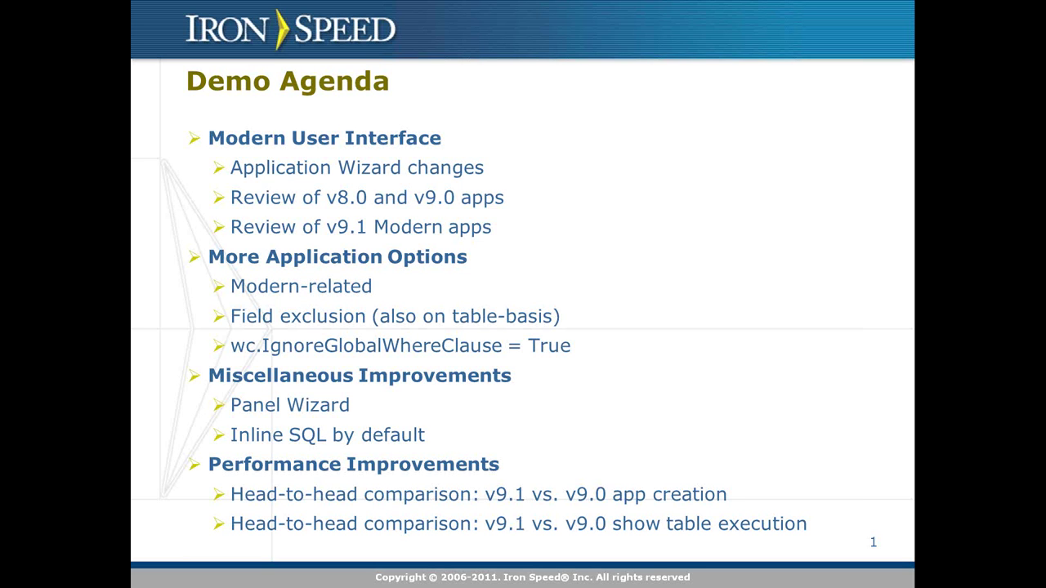
{"action": "key", "text": "Escape"}
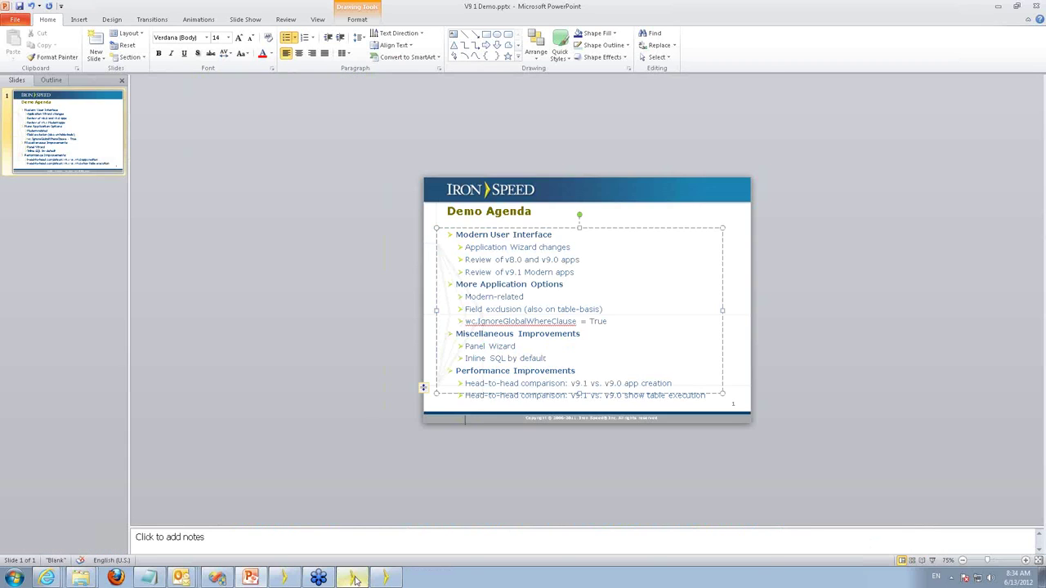
{"action": "left_click", "coordinate": [354, 580]}
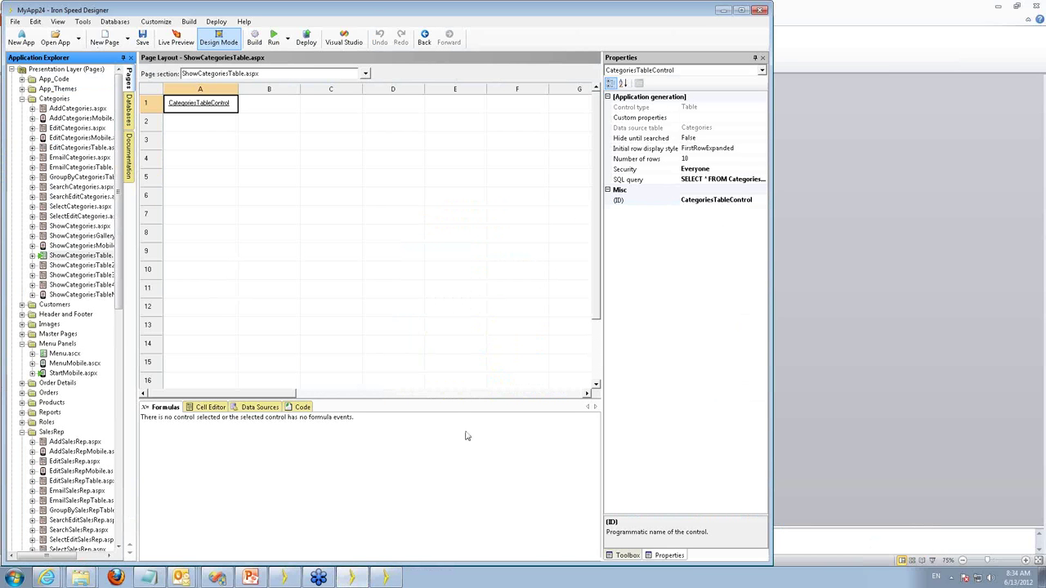
Drag a Categories report from the toolbox onto the page, opening its Configuration Wizard at the Gallery type.
{"action": "left_click", "coordinate": [660, 559]}
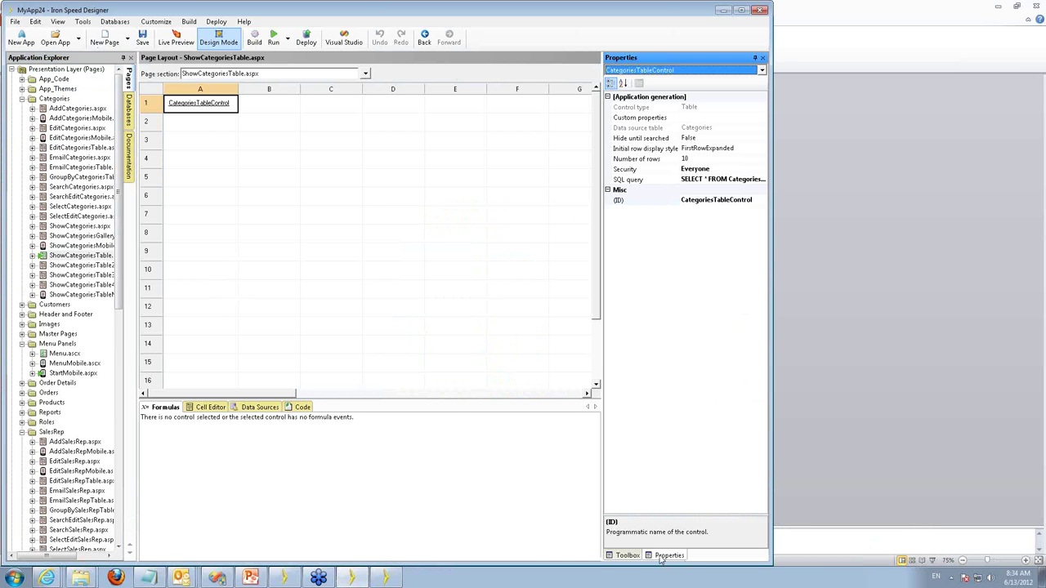
{"action": "left_click", "coordinate": [635, 558]}
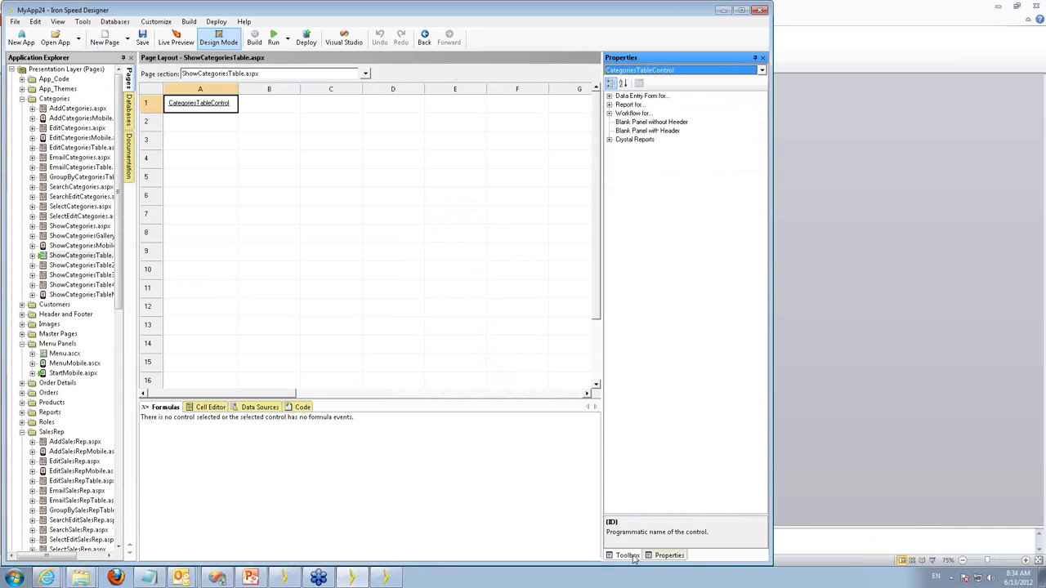
{"action": "left_click", "coordinate": [609, 105]}
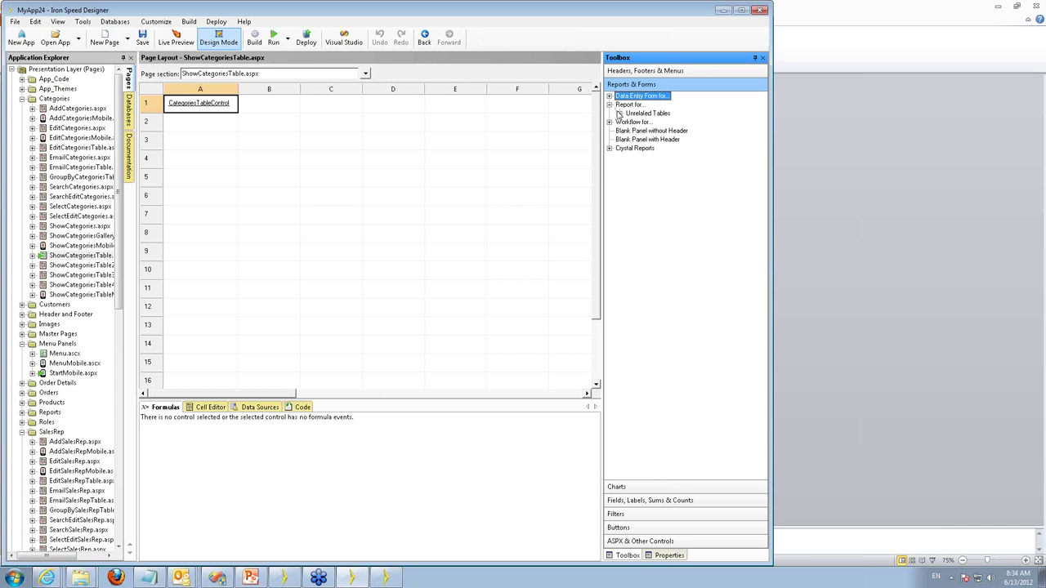
{"action": "left_click", "coordinate": [619, 114]}
{"action": "left_click", "coordinate": [630, 122]}
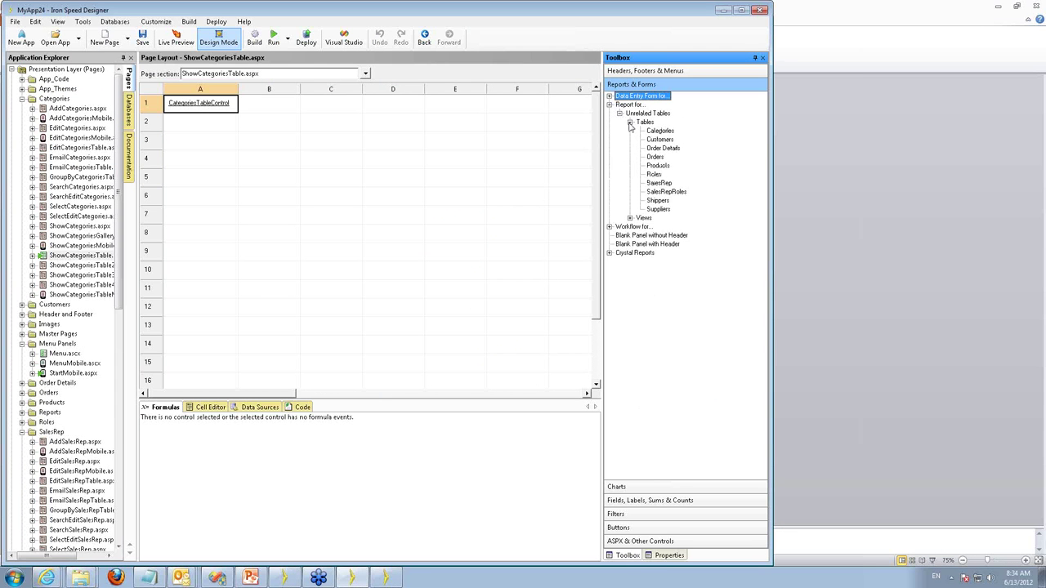
{"action": "left_click_drag", "start_coordinate": [659, 132], "coordinate": [203, 126]}
{"action": "left_click_drag", "start_coordinate": [204, 129], "coordinate": [205, 129]}
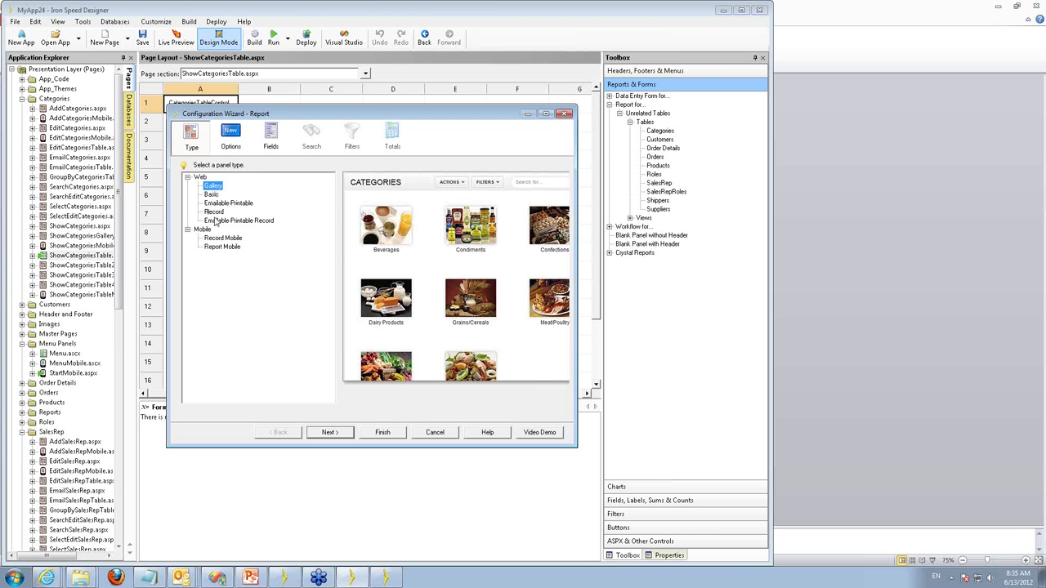
Preview the Basic panel type, then cancel out of the report Configuration Wizard.
{"action": "left_click", "coordinate": [211, 194]}
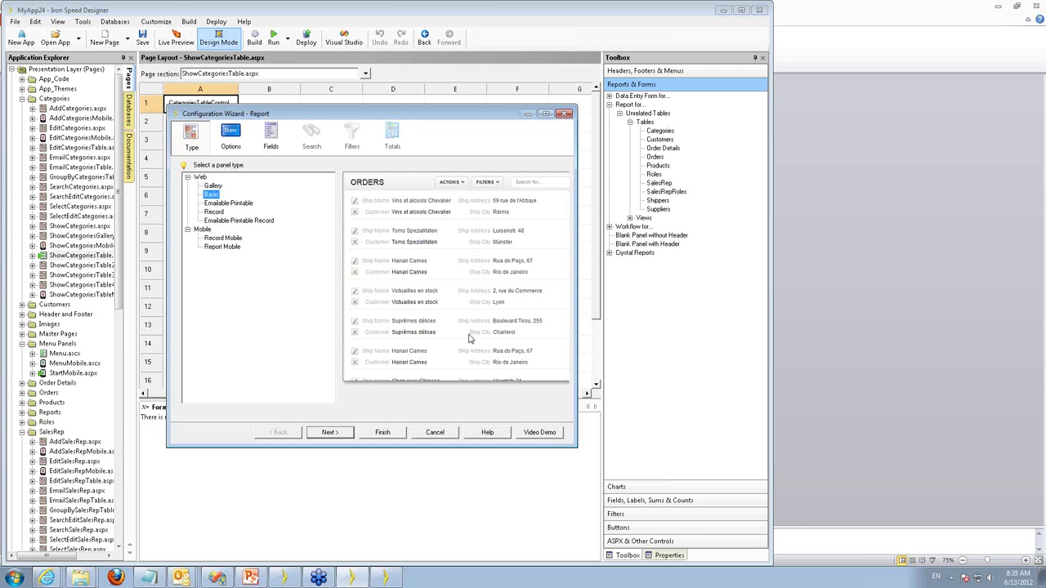
{"action": "left_click", "coordinate": [383, 432]}
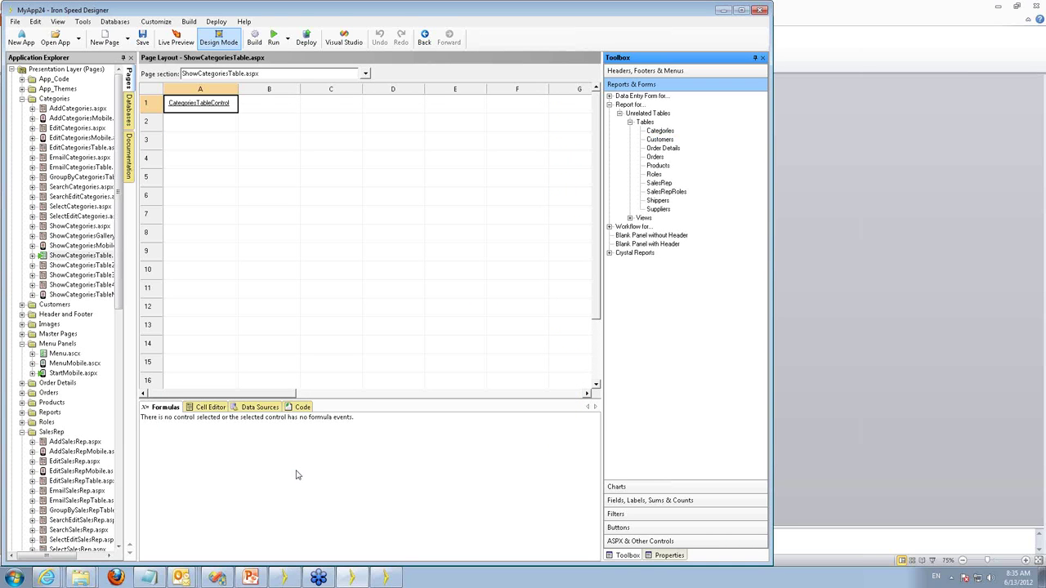
Show MyApp24's Application Settings (C#, .NET 3.5, inline SQL) in the Application Wizard, then go to PowerPoint.
{"action": "key", "text": "alt+Tab"}
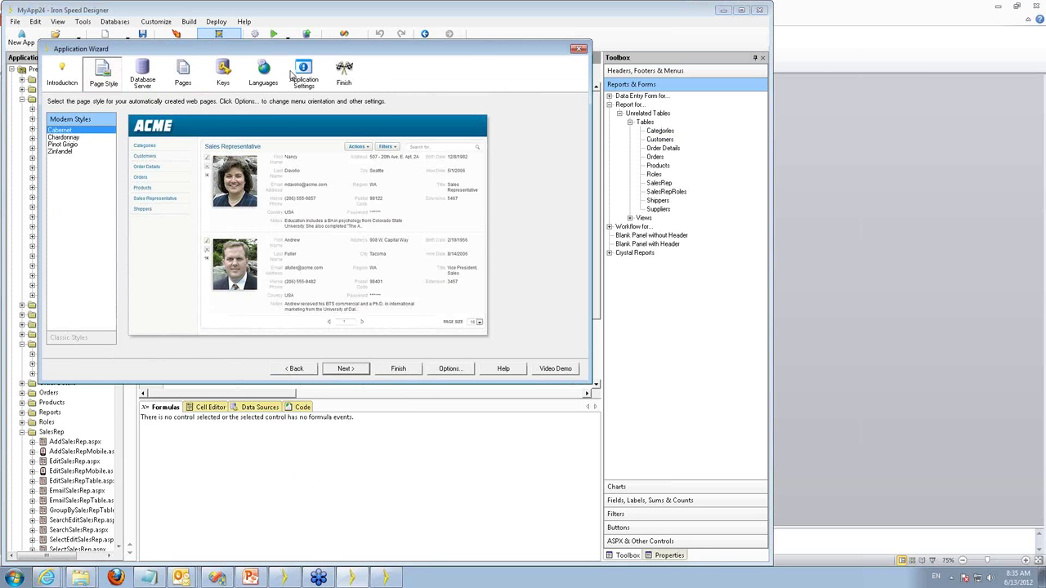
{"action": "left_click", "coordinate": [296, 72]}
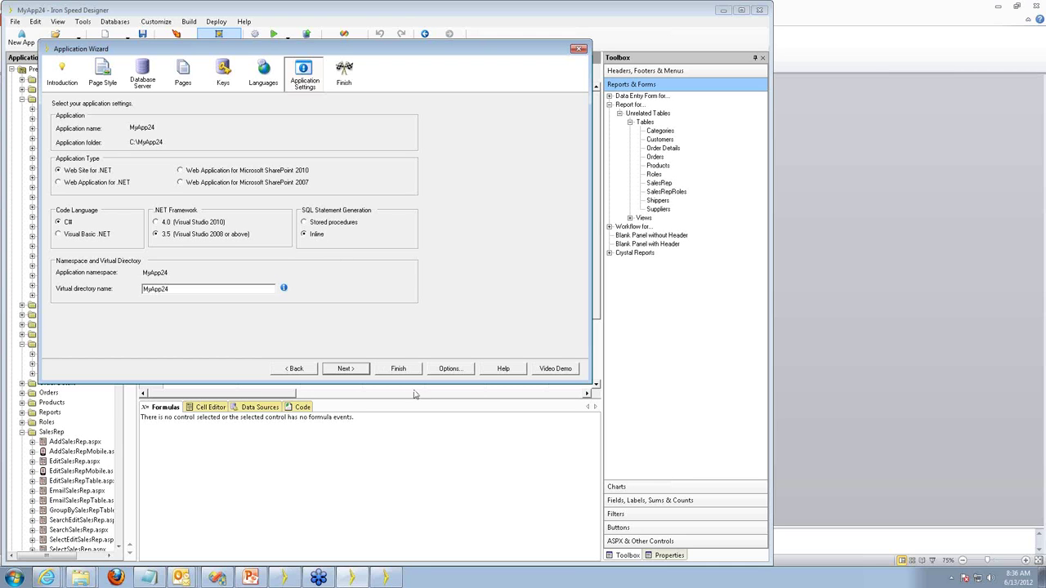
{"action": "left_click", "coordinate": [253, 578]}
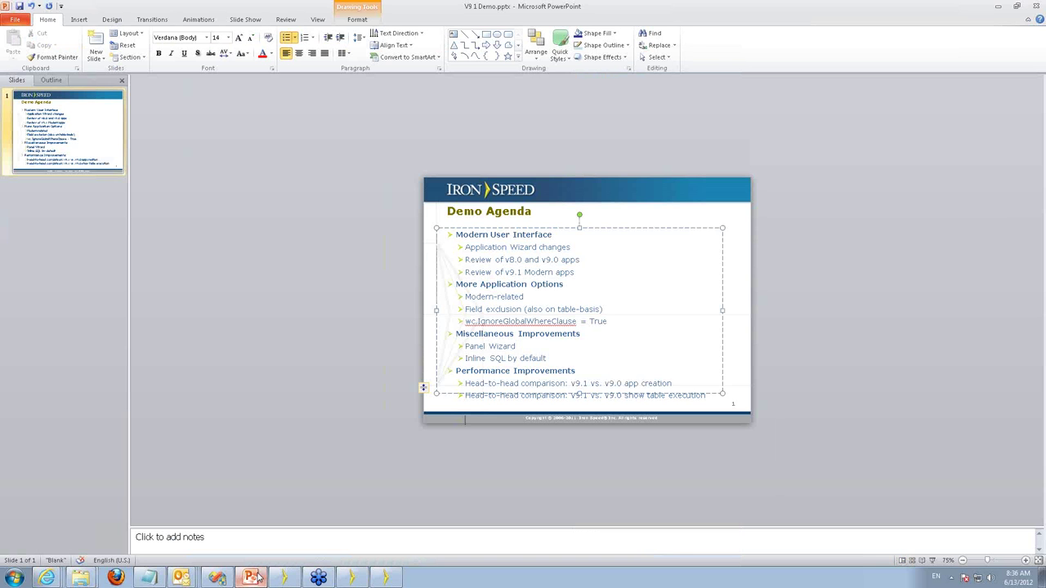
Present the Demo Agenda slide full screen, end the show, and return to Iron Speed Designer.
{"action": "key", "text": "F5"}
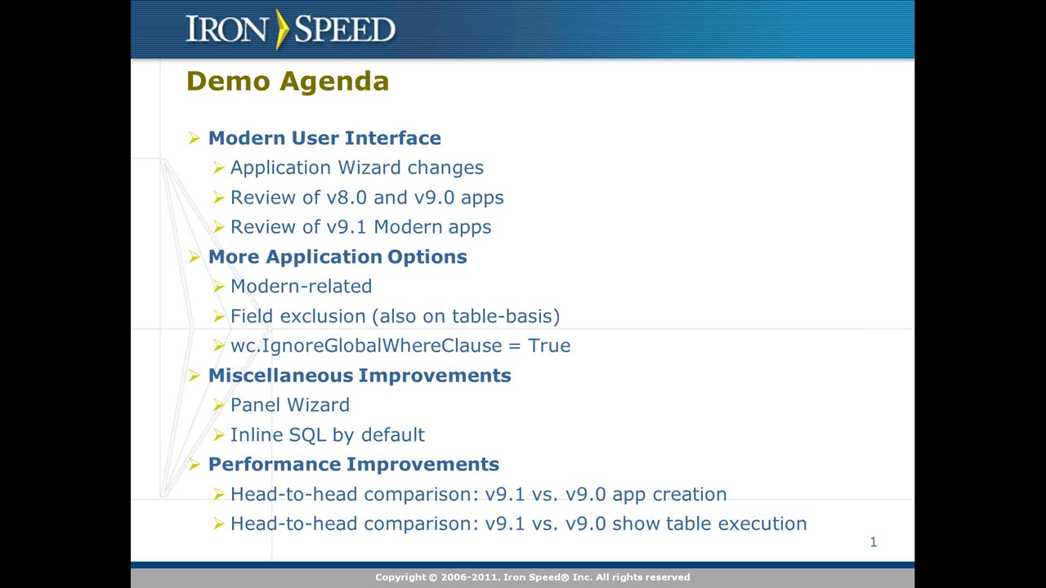
{"action": "key", "text": "Escape"}
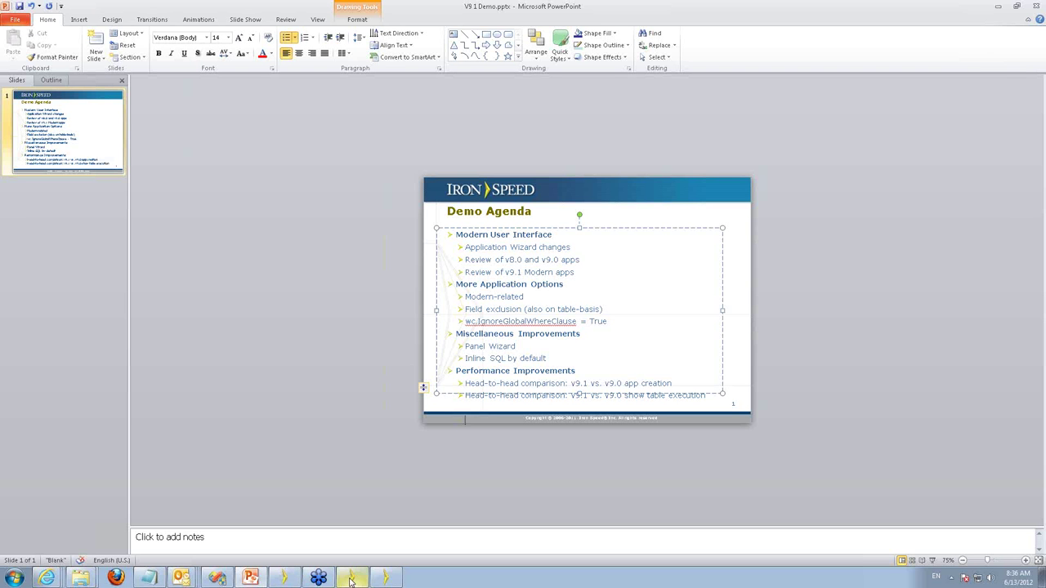
{"action": "left_click", "coordinate": [353, 578]}
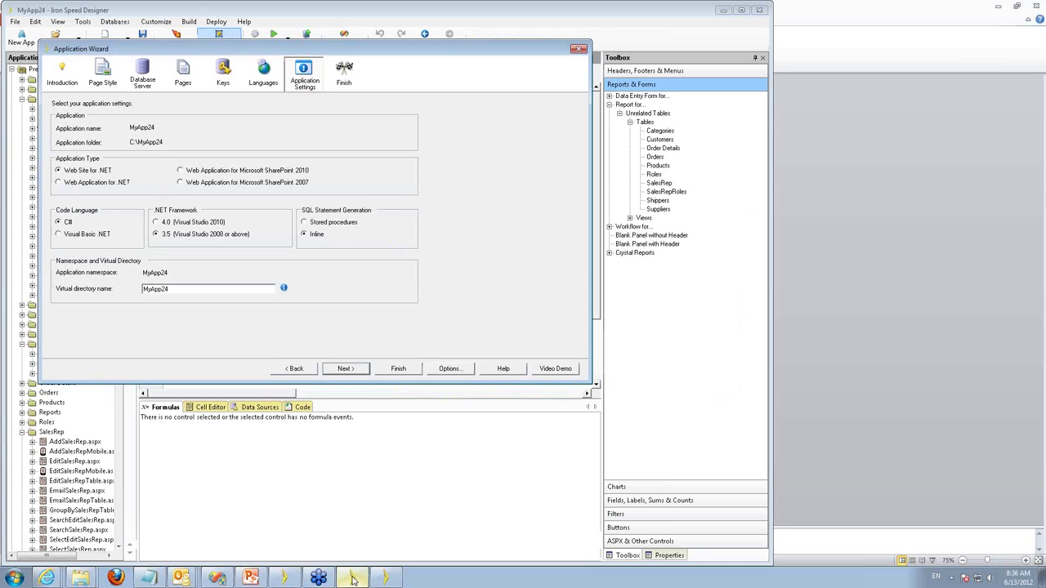
Try a Classic page style, dismiss its warning, then pick Modern Chardonnay and continue to Database Server.
{"action": "left_click", "coordinate": [353, 579]}
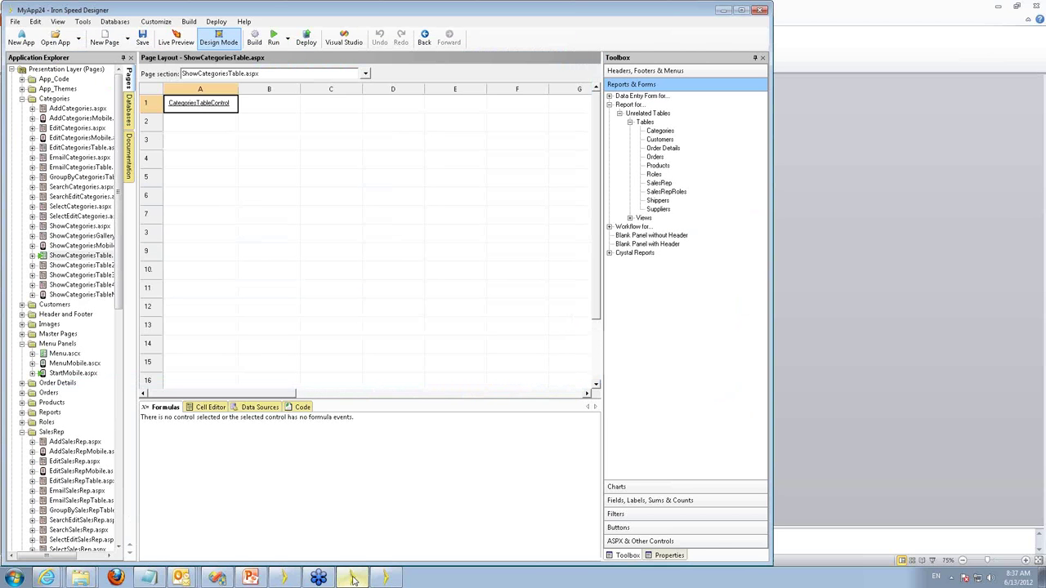
{"action": "left_click", "coordinate": [178, 43]}
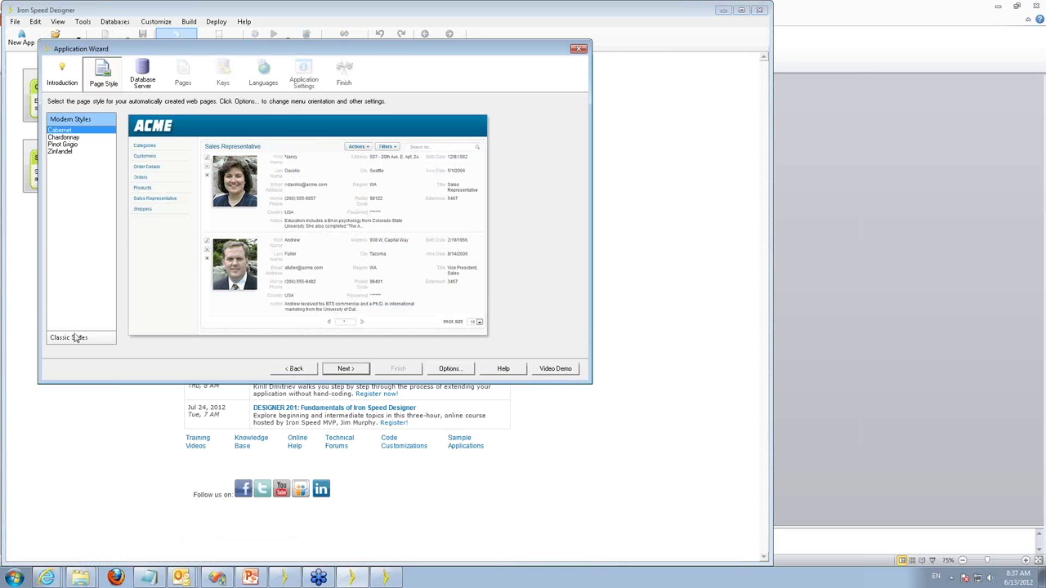
{"action": "left_click", "coordinate": [76, 338]}
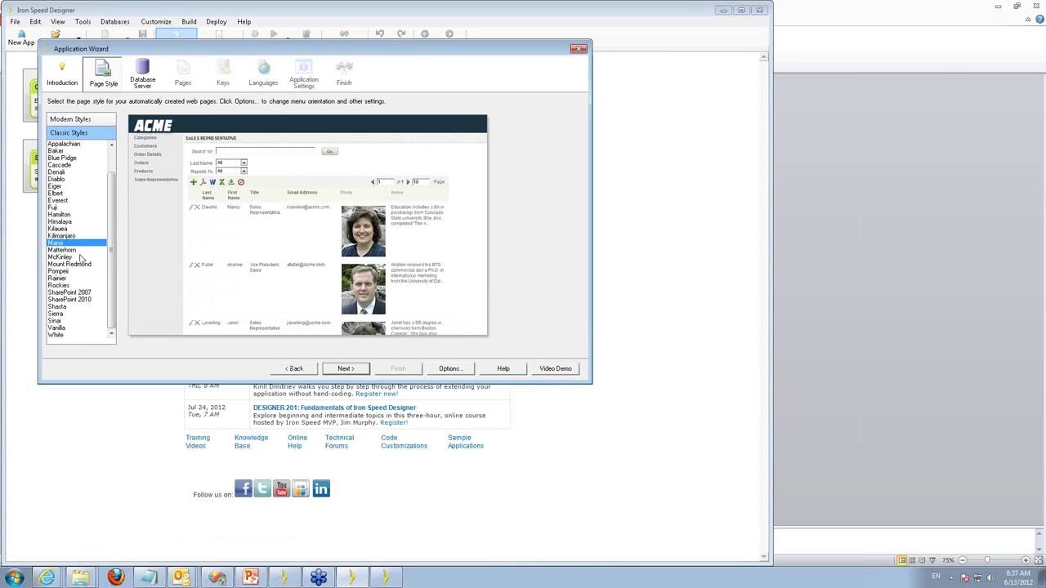
{"action": "left_click", "coordinate": [348, 372]}
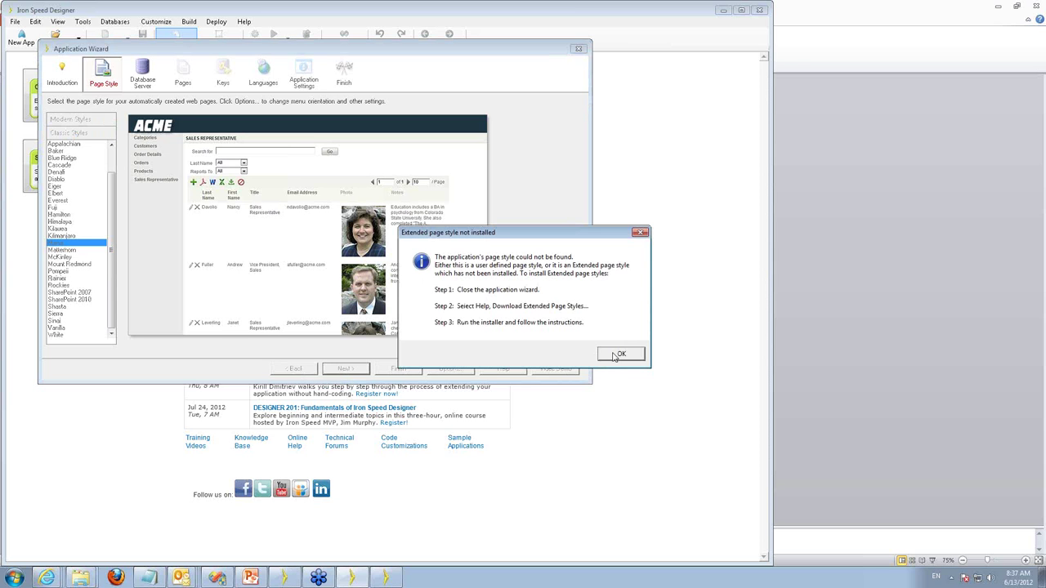
{"action": "left_click", "coordinate": [617, 355]}
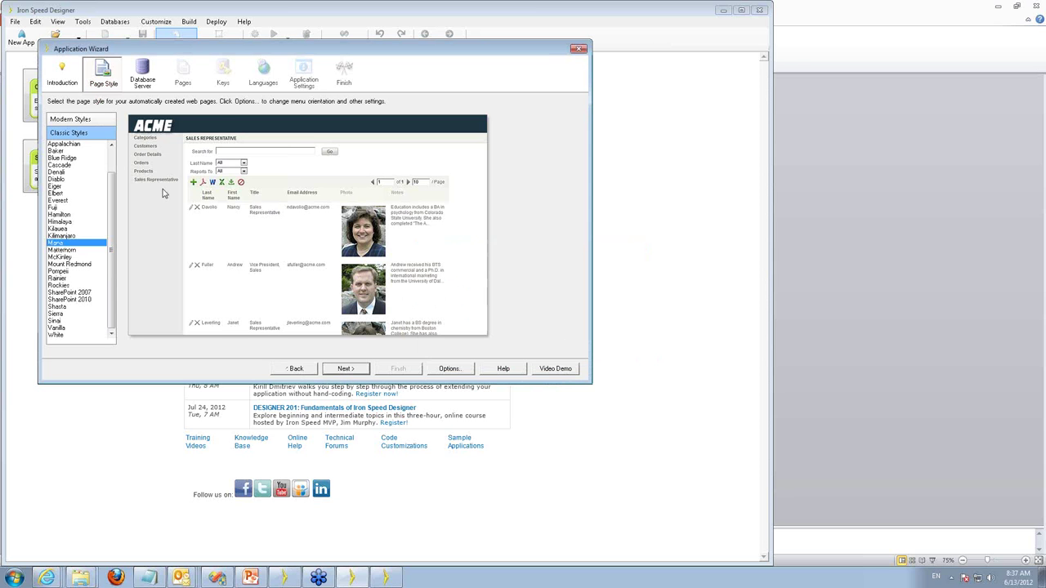
{"action": "left_click", "coordinate": [71, 121]}
{"action": "left_click", "coordinate": [63, 137]}
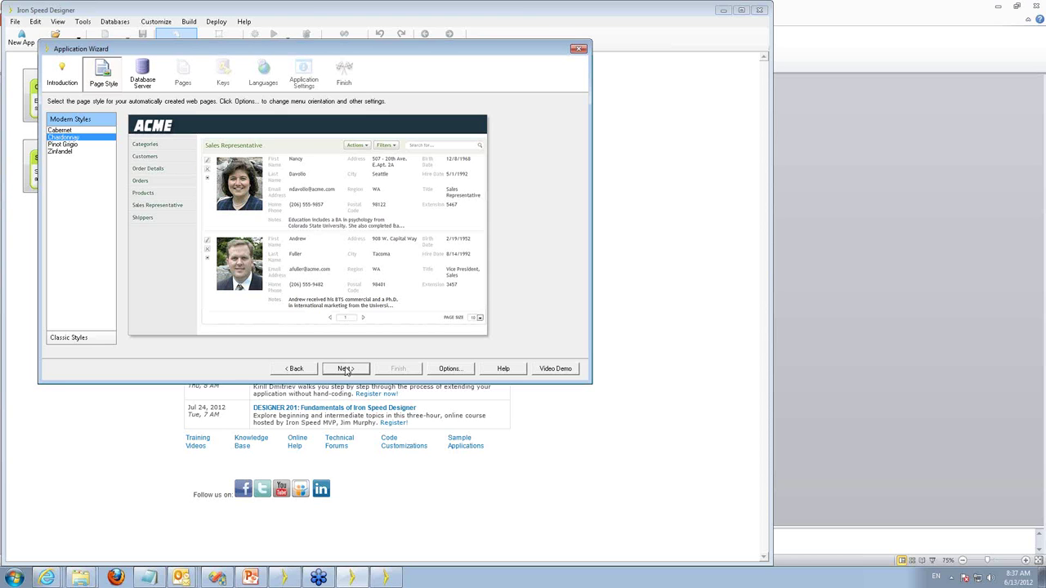
{"action": "left_click", "coordinate": [345, 368]}
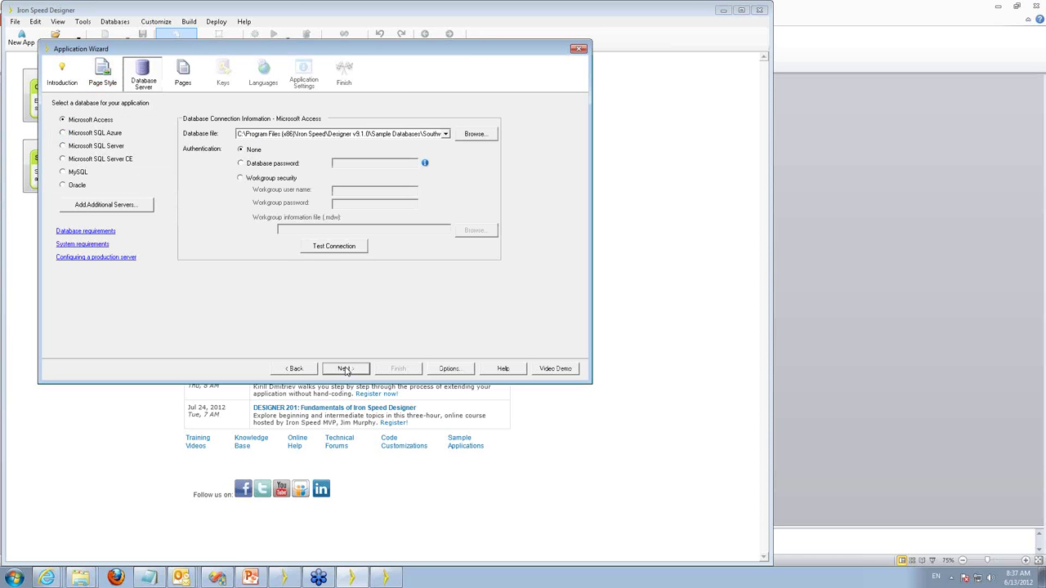
Connect to Microsoft SQL Server 64.13.138.172 using SQL Server authentication with a user name and password.
{"action": "left_click", "coordinate": [87, 146]}
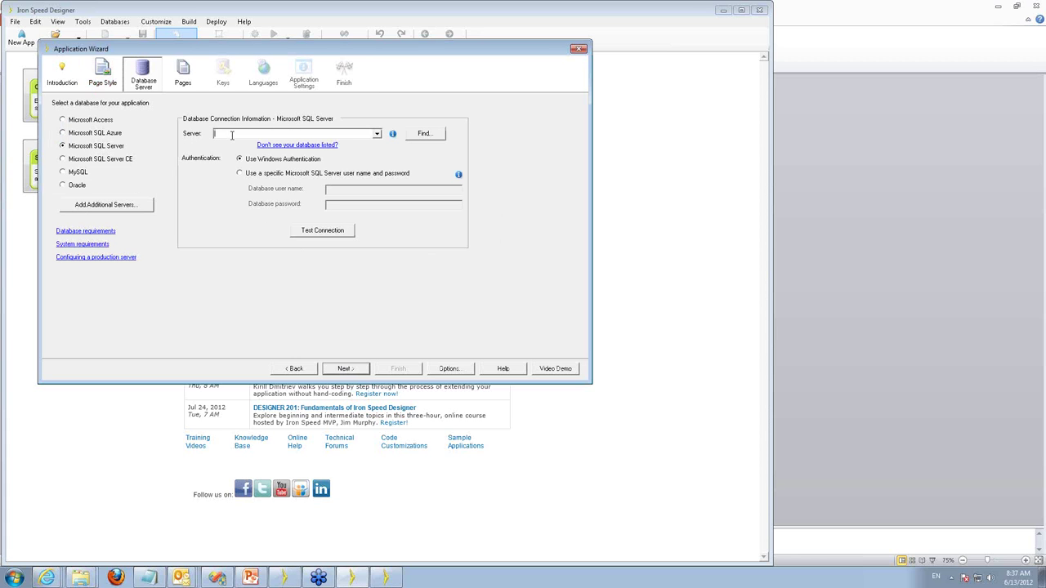
{"action": "type", "text": "64.13.138.172"}
{"action": "left_click_drag", "start_coordinate": [259, 133], "coordinate": [193, 138]}
{"action": "key", "text": "ctrl+c"}
{"action": "left_click", "coordinate": [275, 173]}
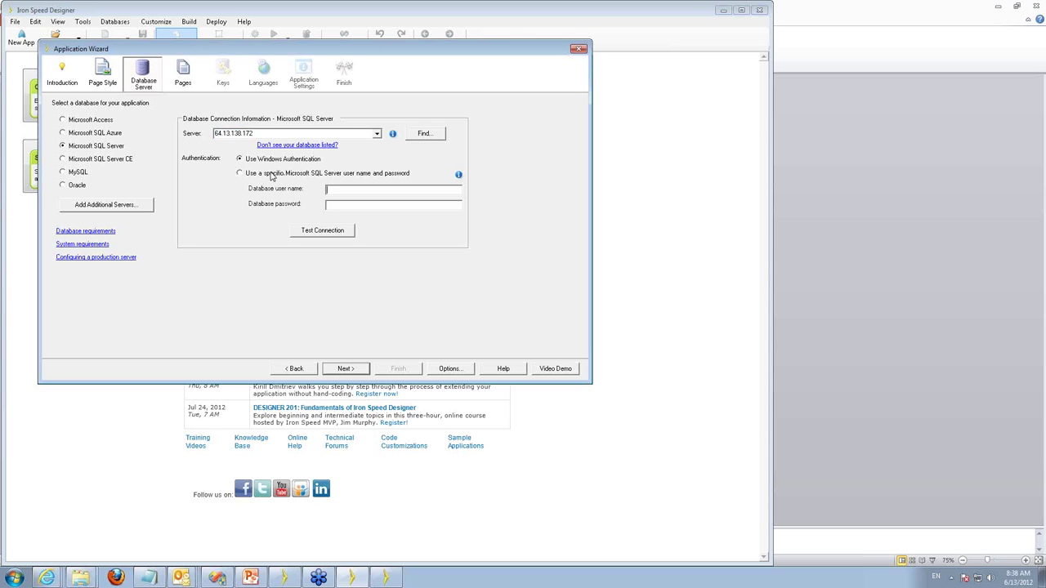
{"action": "left_click", "coordinate": [337, 190]}
{"action": "type", "text": "*******"}
{"action": "key", "text": "Return"}
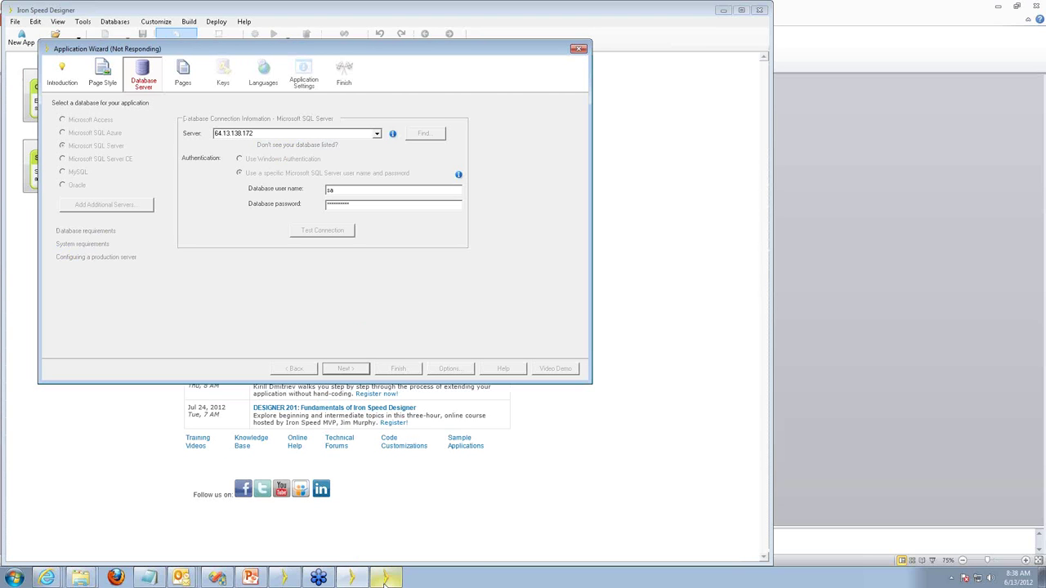
{"action": "mouse_move", "coordinate": [382, 586]}
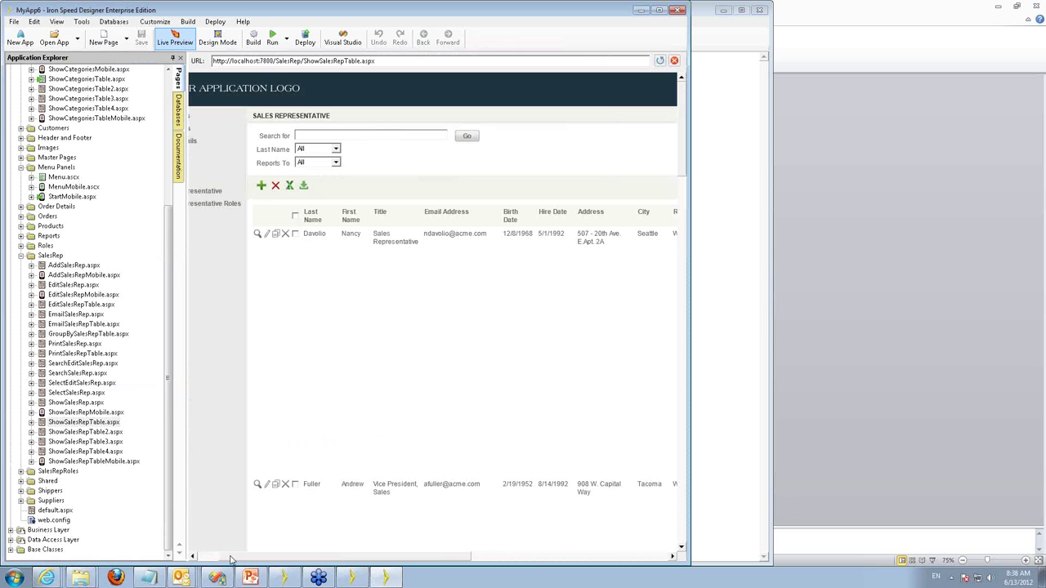
Drag the MyApp6 preview window down to a lower position on screen.
{"action": "left_click_drag", "start_coordinate": [230, 560], "coordinate": [187, 526]}
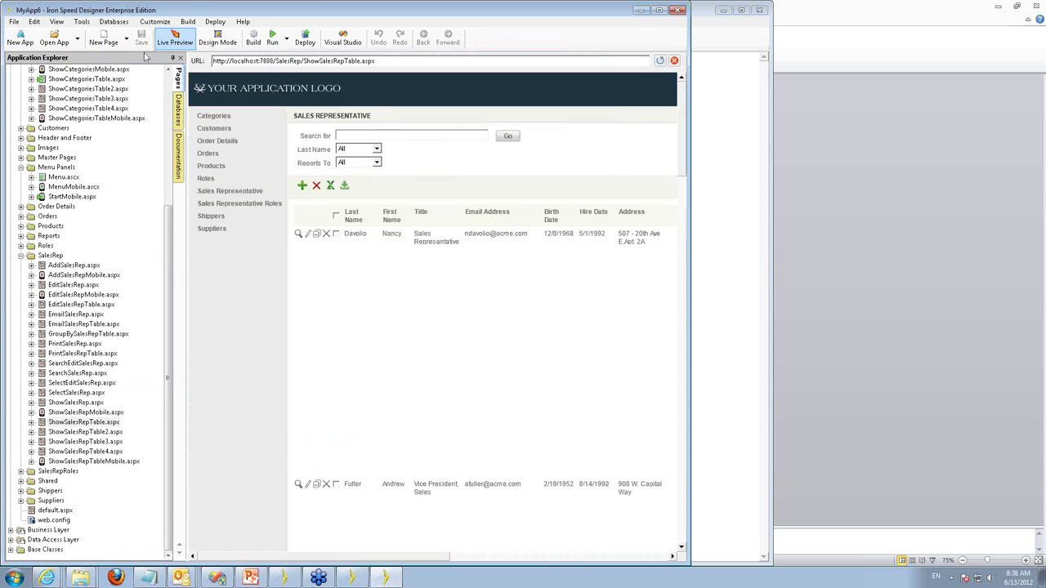
{"action": "left_click_drag", "start_coordinate": [192, 11], "coordinate": [206, 138]}
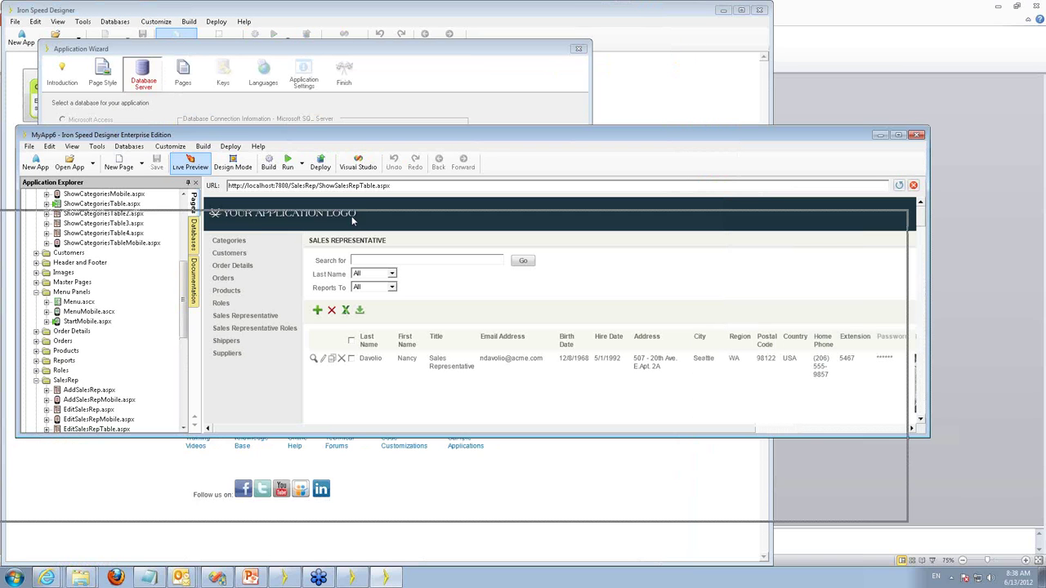
{"action": "left_click_drag", "start_coordinate": [354, 260], "coordinate": [348, 254]}
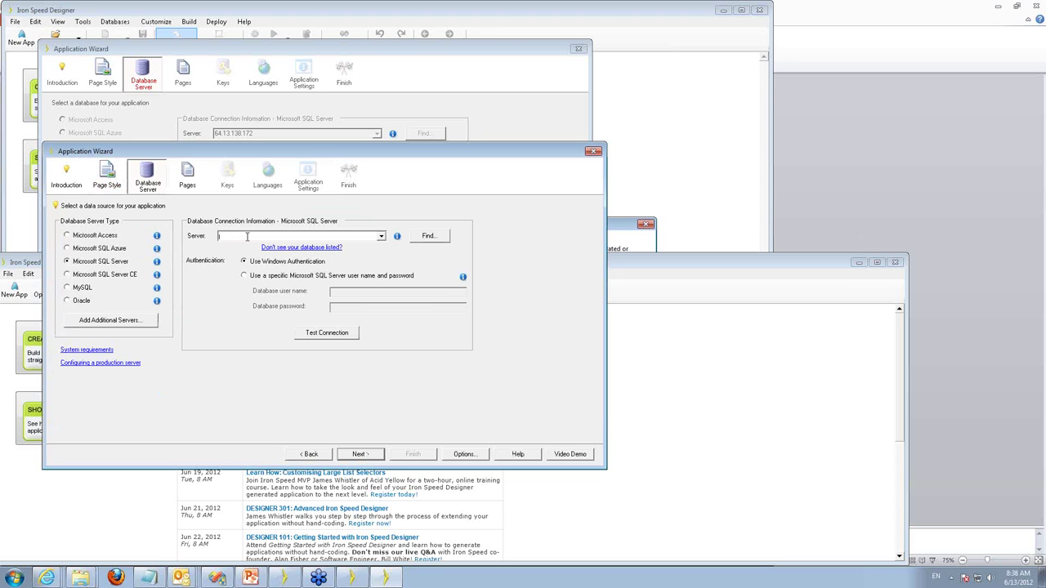
Paste the server address, change its last digit to 1, use SQL Server login credentials, and connect.
{"action": "key", "text": "ctrl+v"}
{"action": "key", "text": "BackSpace"}
{"action": "type", "text": "1"}
{"action": "left_click", "coordinate": [292, 277]}
{"action": "type", "text": "sa"}
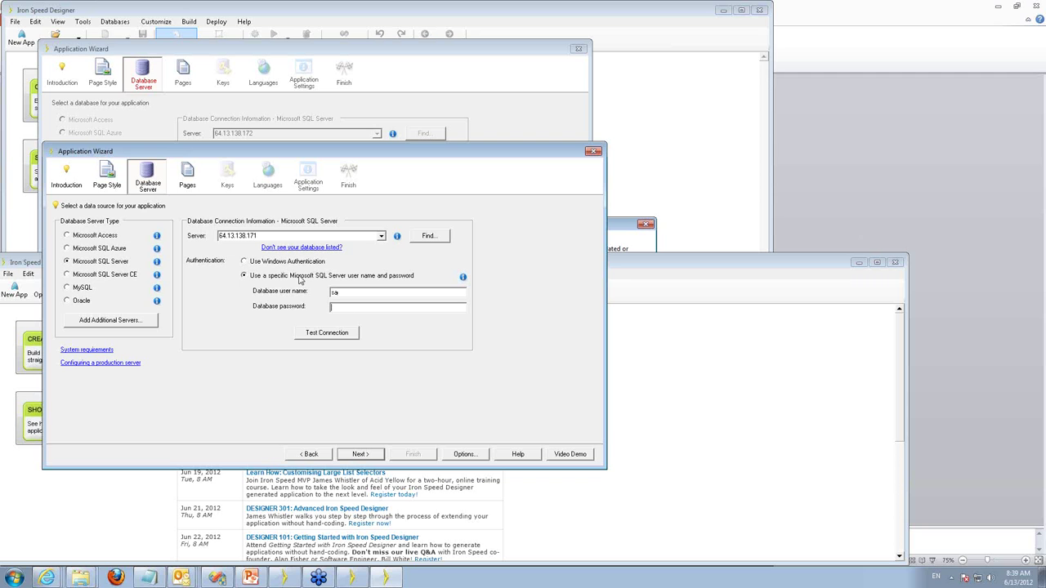
{"action": "type", "text": "1"}
{"action": "key", "text": "Return"}
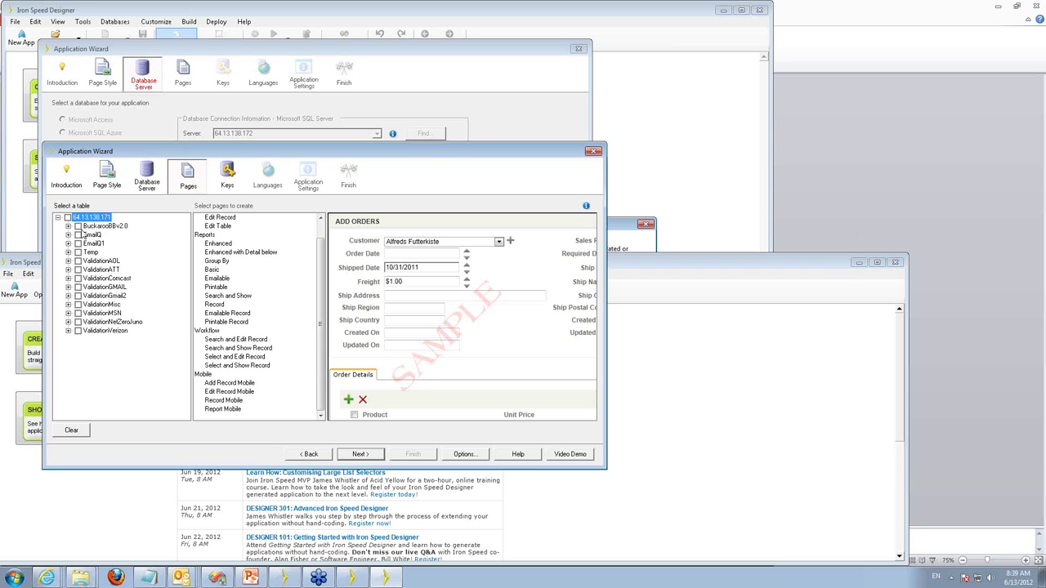
Select AccountCompany, AccountUser, Contacts and Emails without Workflow or Mobile pages, then continue to Keys.
{"action": "left_click", "coordinate": [67, 225]}
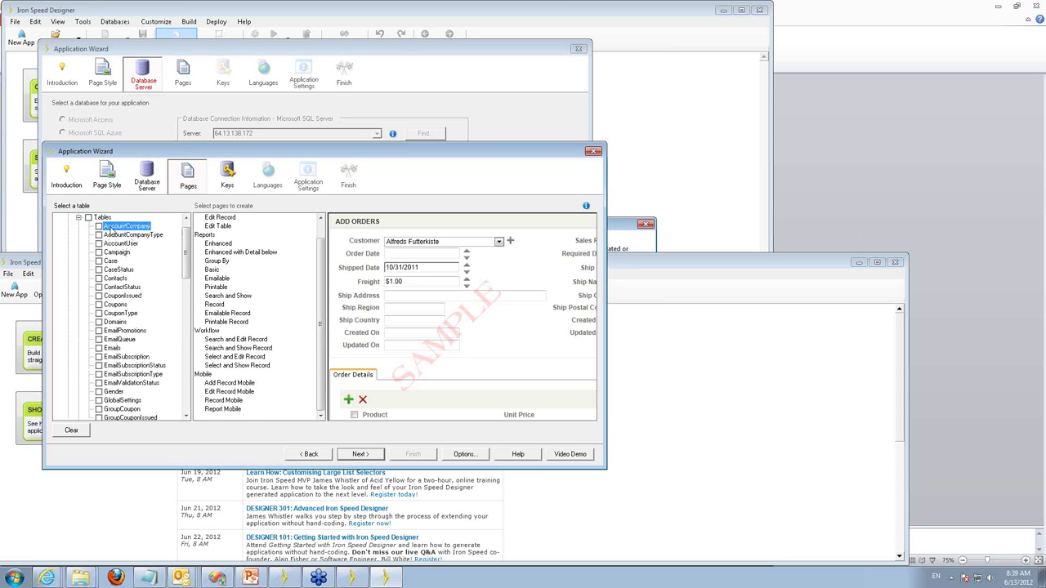
{"action": "left_click", "coordinate": [99, 226]}
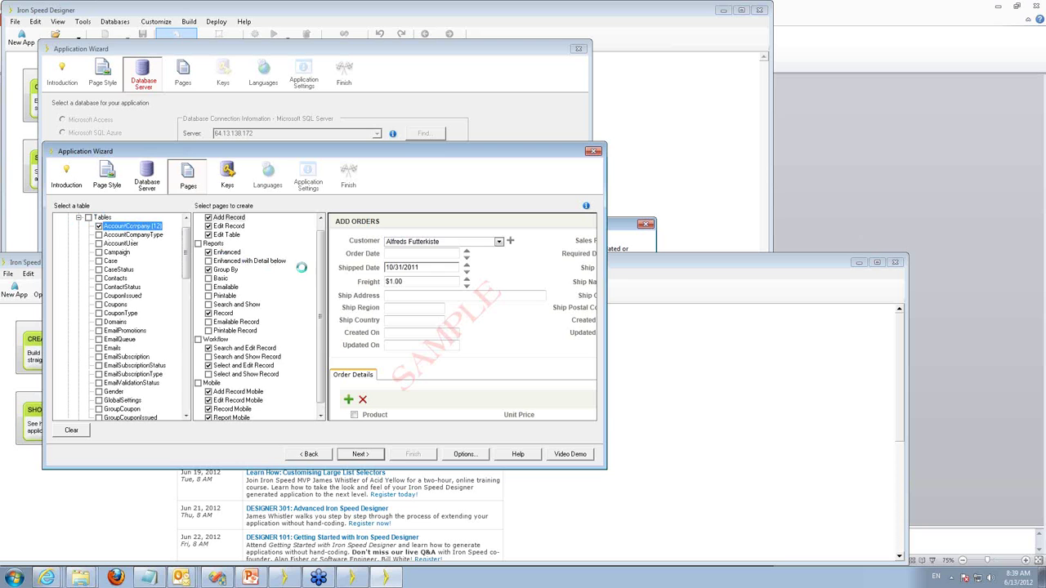
{"action": "mouse_move", "coordinate": [321, 281]}
{"action": "left_mouse_down"}
{"action": "mouse_move", "coordinate": [321, 256]}
{"action": "mouse_move", "coordinate": [321, 270]}
{"action": "left_mouse_up"}
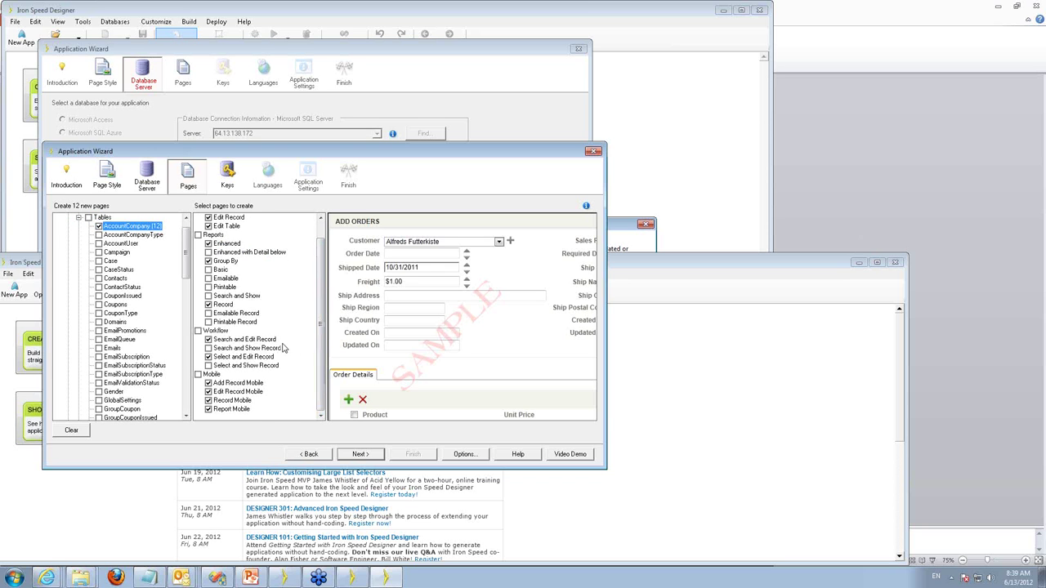
{"action": "left_click", "coordinate": [198, 331]}
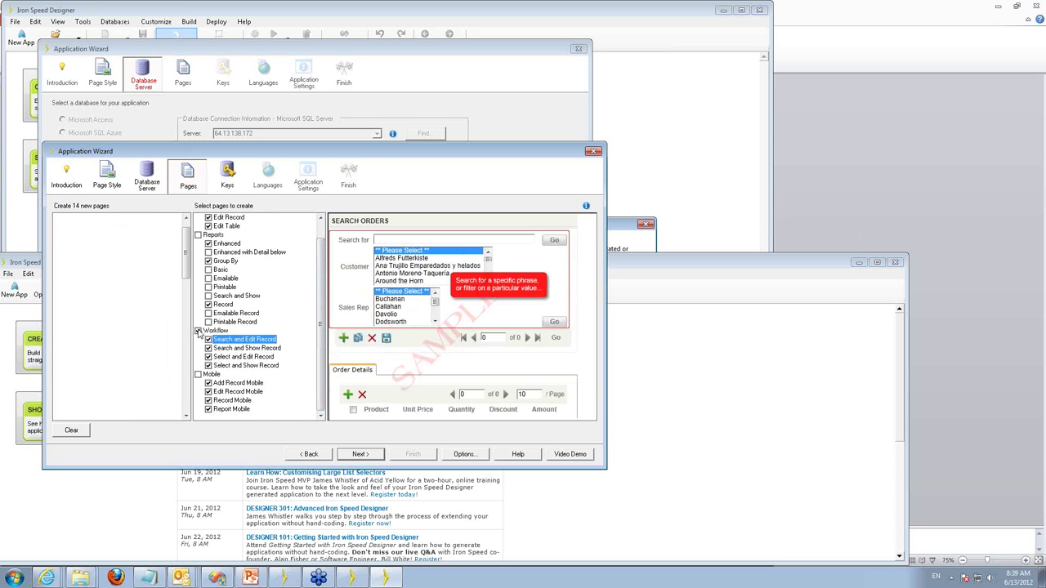
{"action": "left_click", "coordinate": [198, 375]}
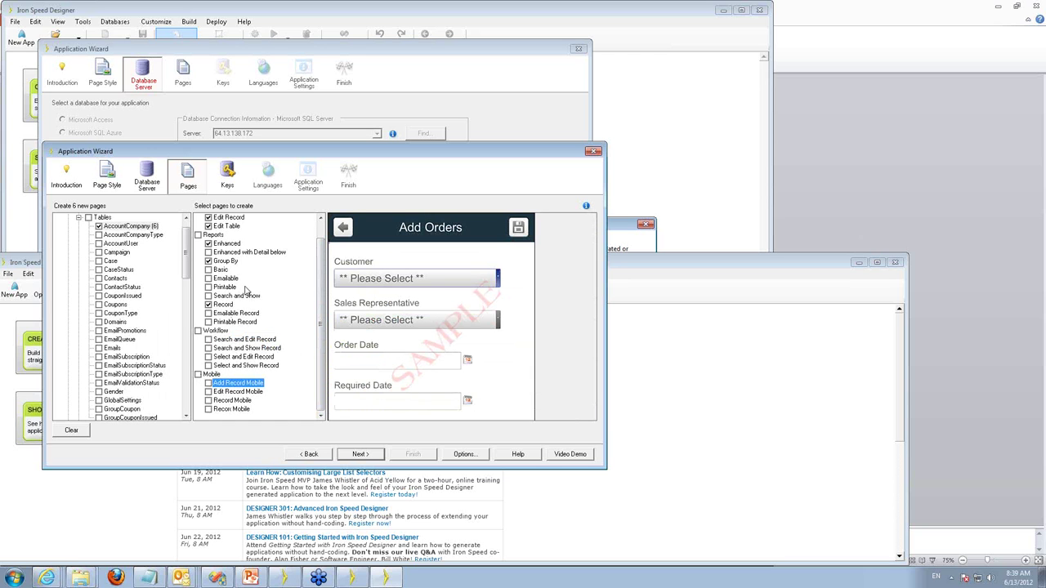
{"action": "scroll", "coordinate": [319, 291], "scroll_direction": "up", "scroll_amount": 1}
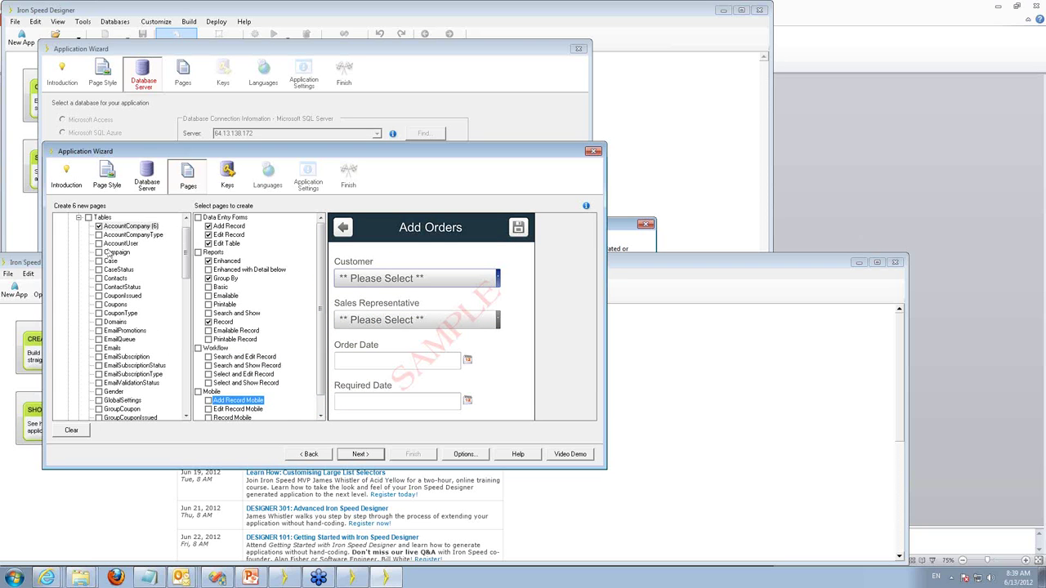
{"action": "left_click", "coordinate": [112, 245]}
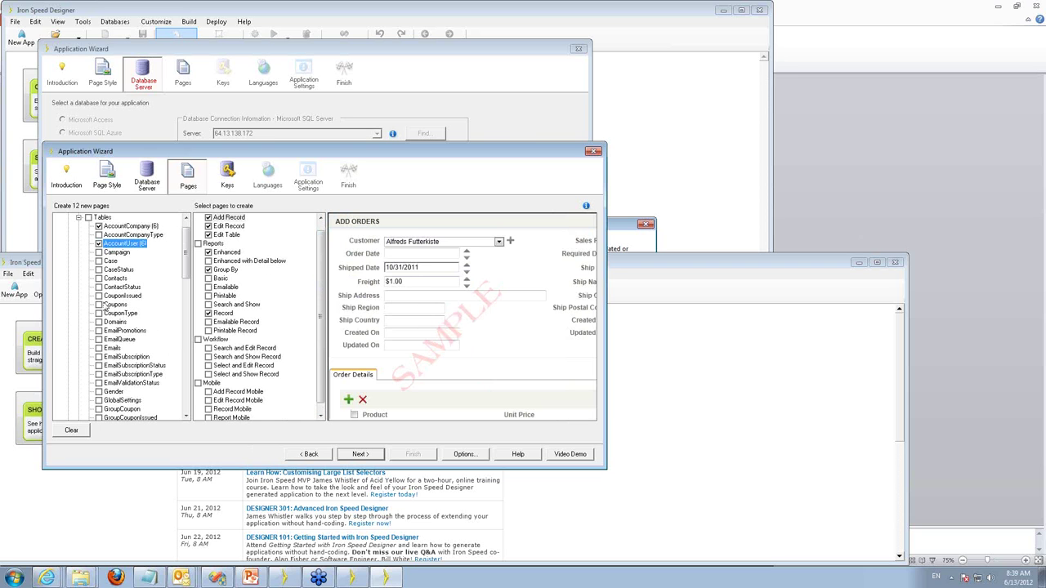
{"action": "left_click", "coordinate": [99, 279]}
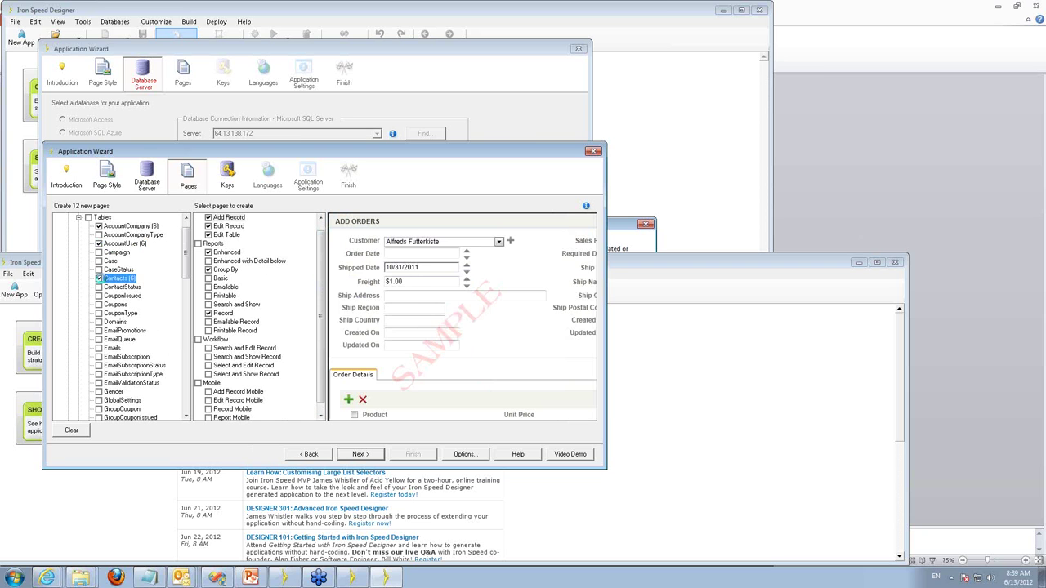
{"action": "left_click", "coordinate": [99, 348]}
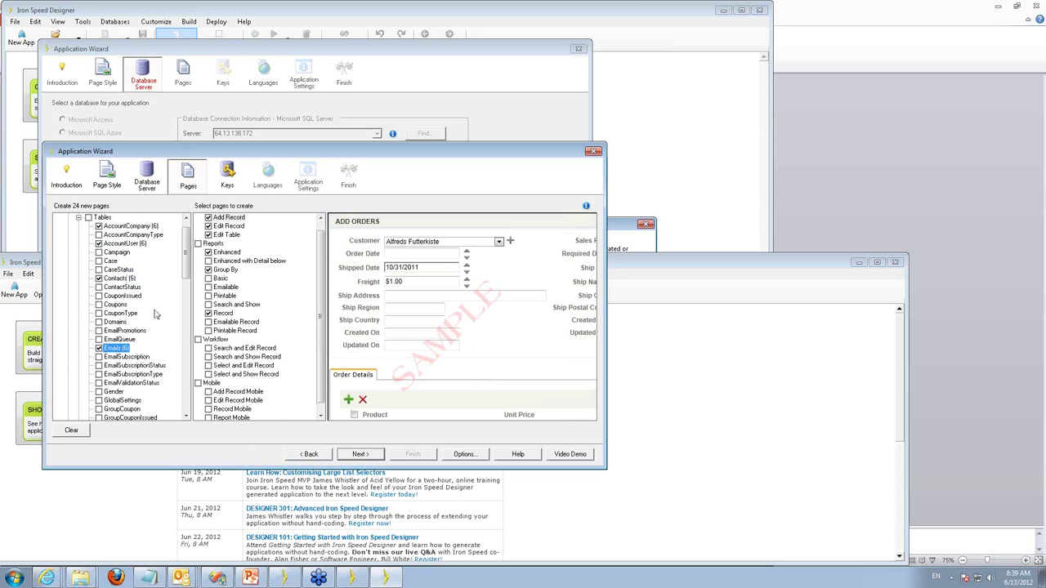
{"action": "left_click", "coordinate": [367, 456]}
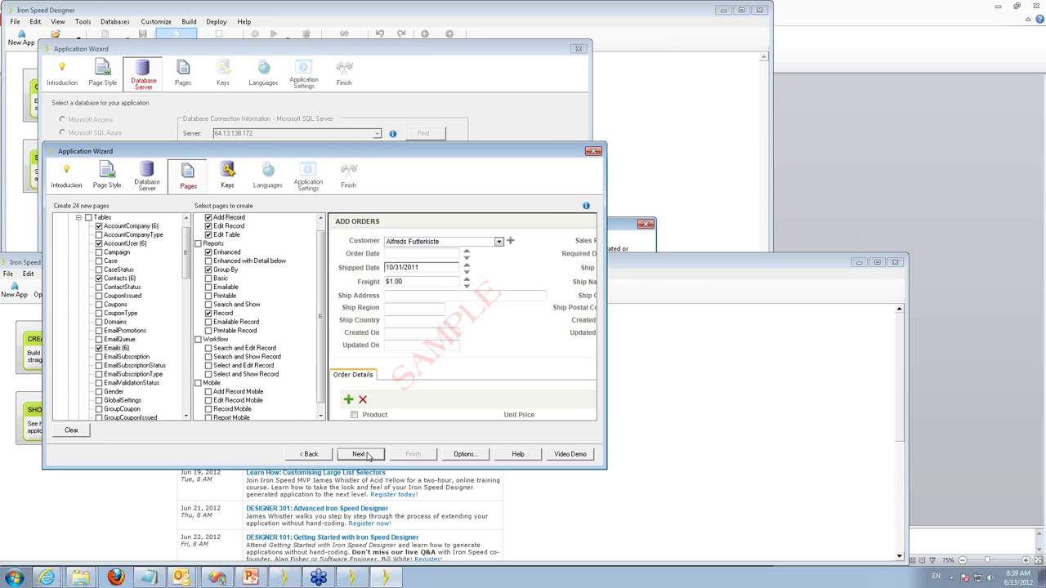
Advance through Languages and Application Settings to the Finish summary, then move the wizard aside.
{"action": "left_click", "coordinate": [365, 454]}
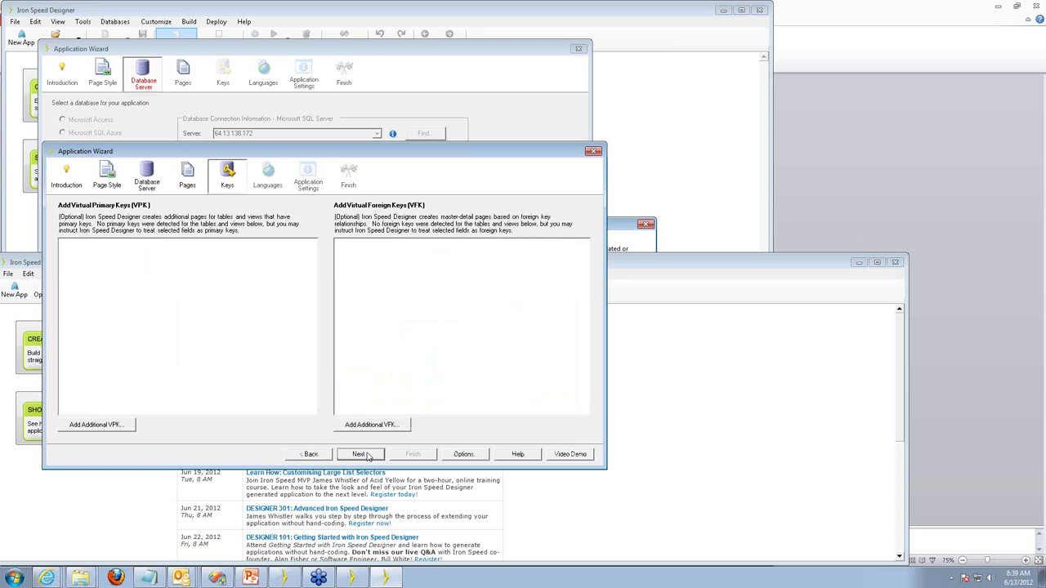
{"action": "left_click", "coordinate": [366, 455]}
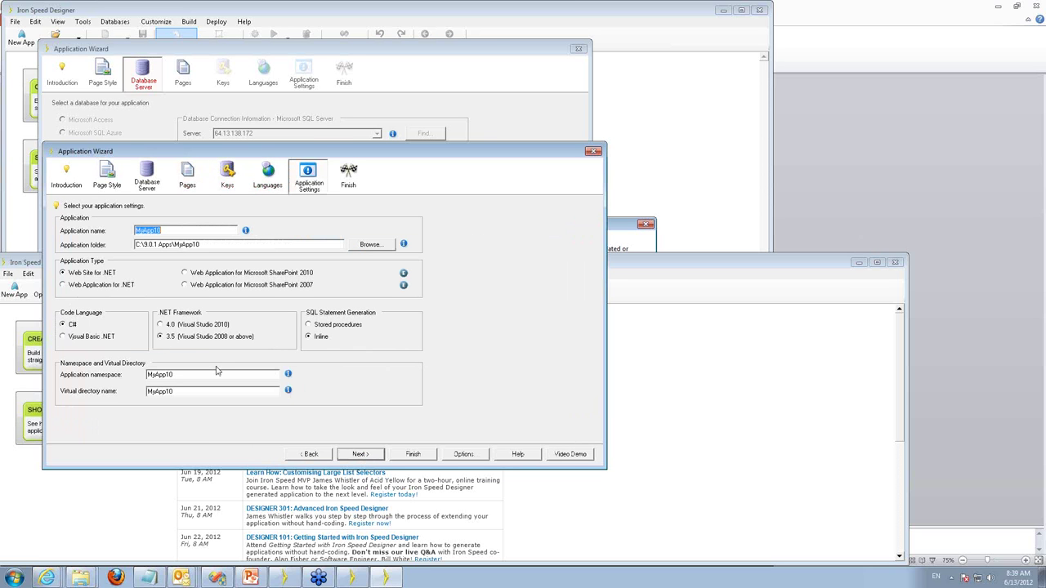
{"action": "left_click", "coordinate": [365, 455]}
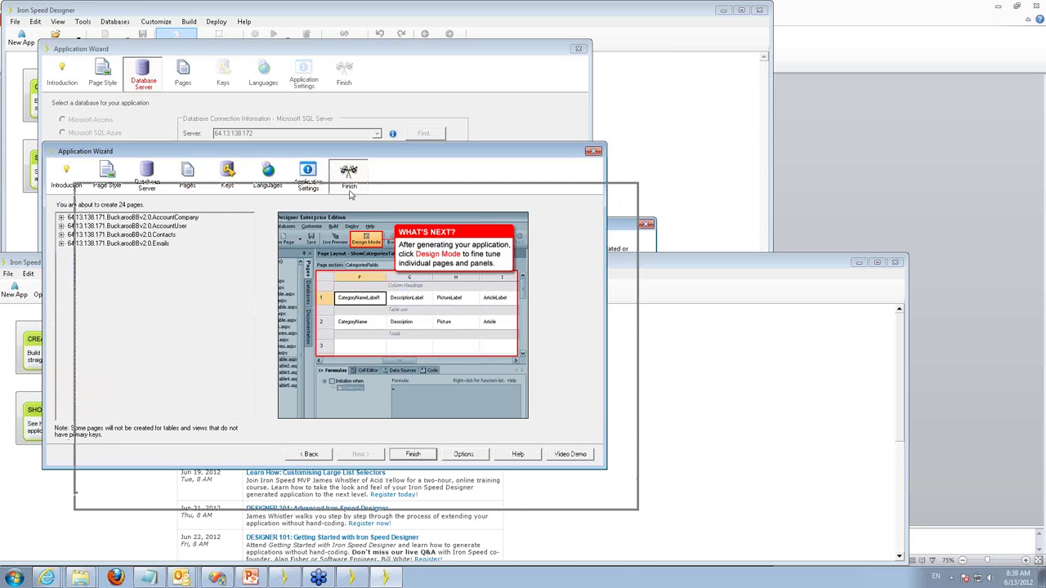
{"action": "left_click_drag", "start_coordinate": [350, 194], "coordinate": [340, 260]}
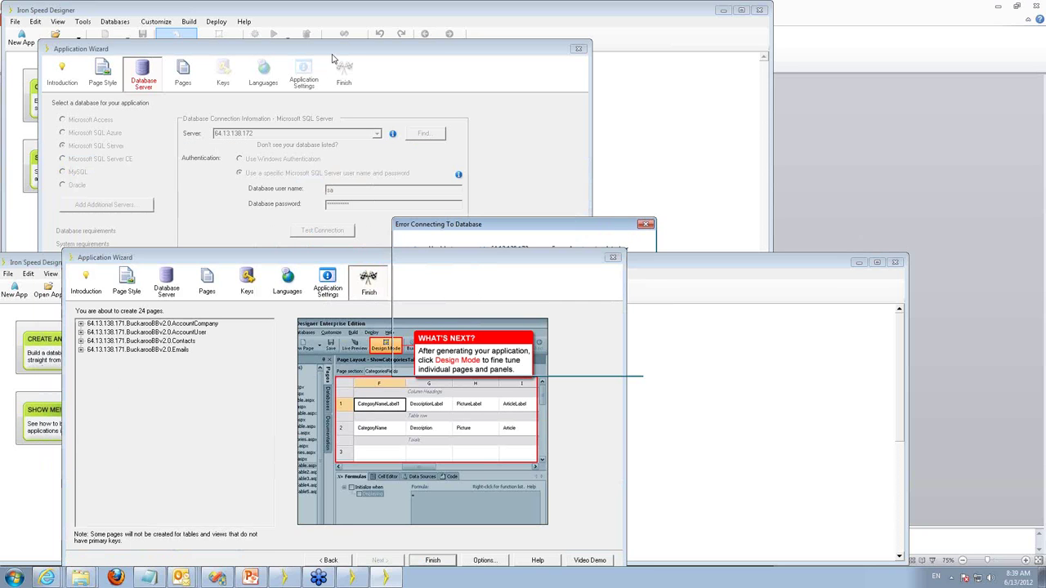
Dismiss the connection error, correct the server address to 64.13.138.171, and connect.
{"action": "left_click", "coordinate": [623, 363]}
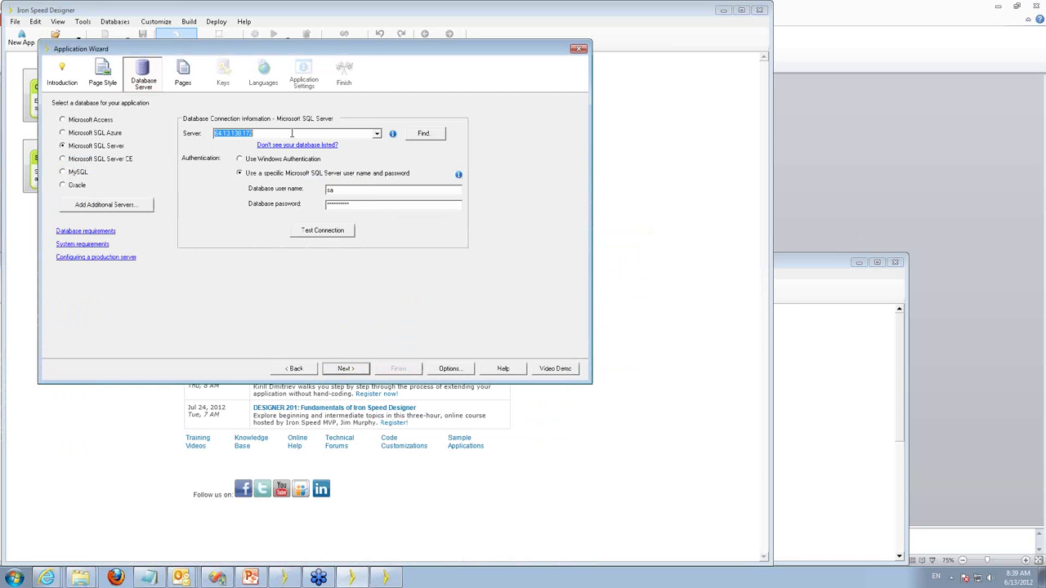
{"action": "left_click", "coordinate": [292, 133]}
{"action": "type", "text": "1"}
{"action": "left_click", "coordinate": [344, 368]}
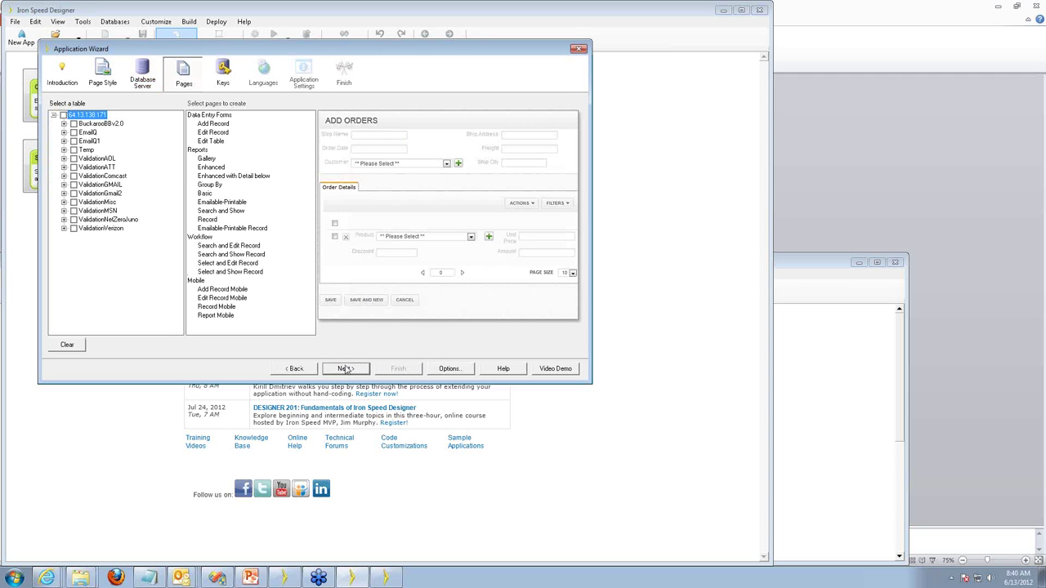
Select AccountCompany, AccountUser, Contacts and Emails without Gallery pages, and advance to Finish.
{"action": "left_click", "coordinate": [63, 123]}
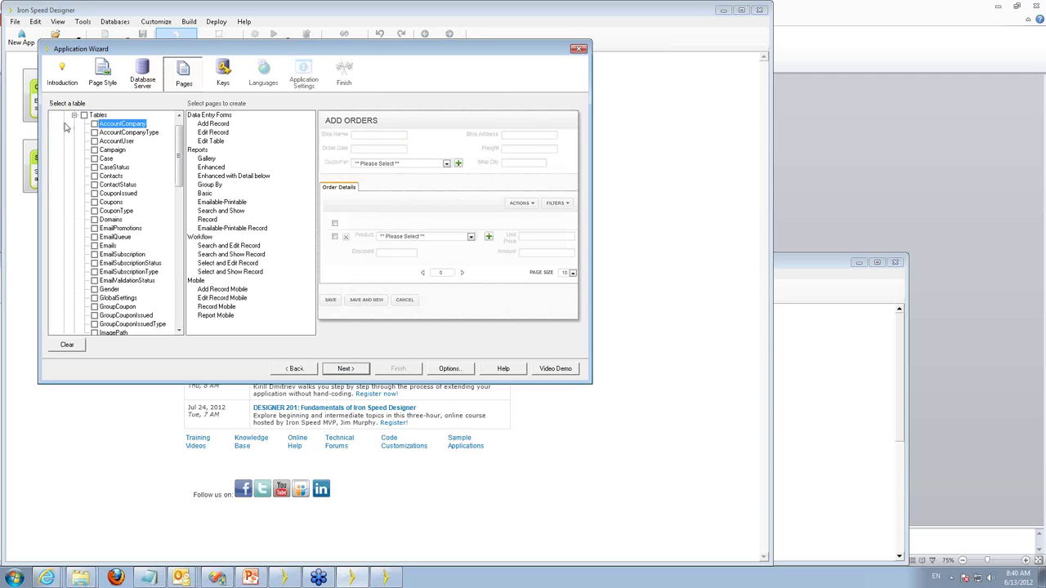
{"action": "left_click", "coordinate": [94, 123]}
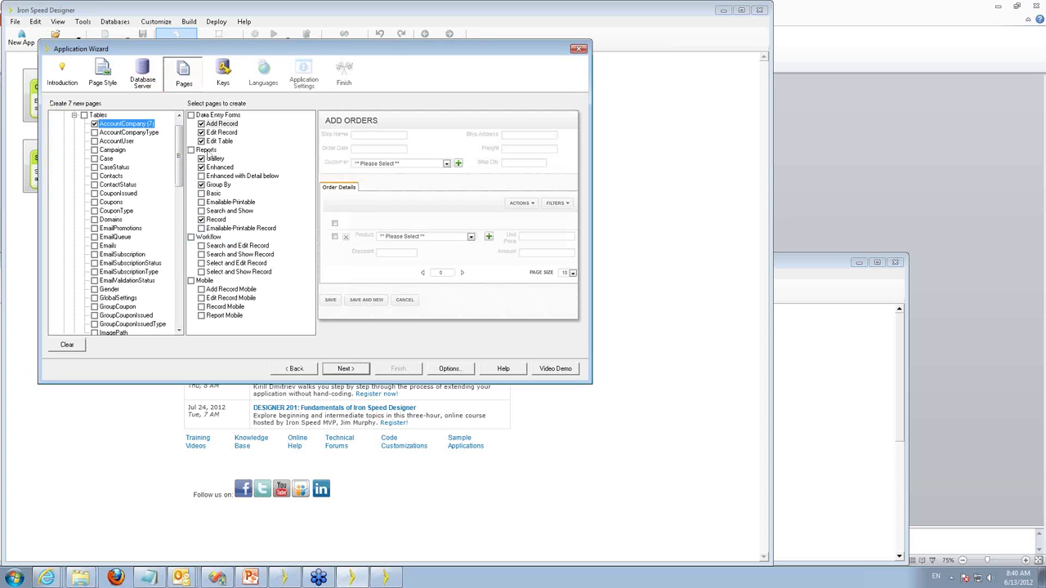
{"action": "left_click", "coordinate": [201, 159]}
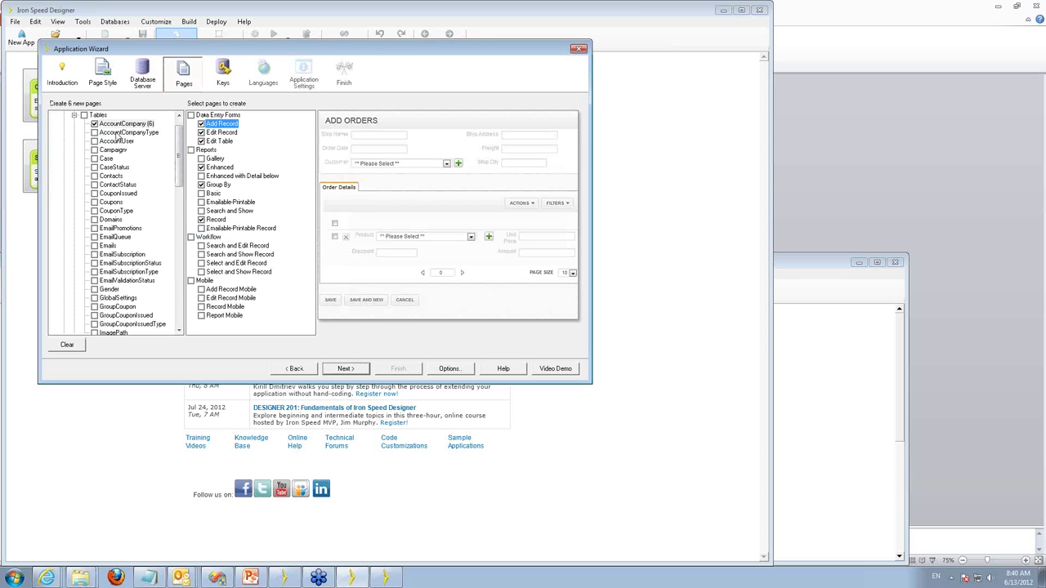
{"action": "left_click", "coordinate": [94, 141]}
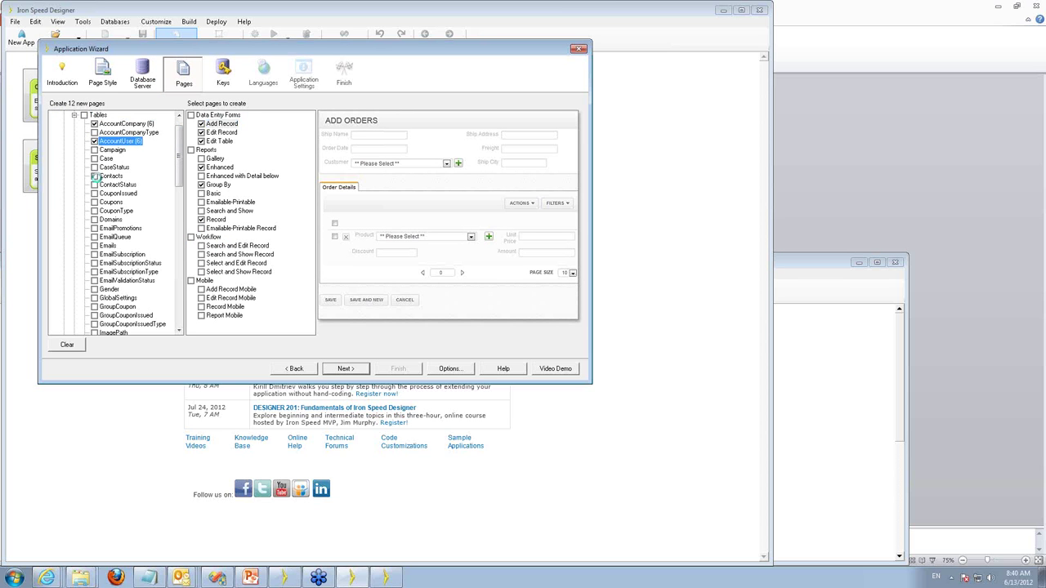
{"action": "left_click", "coordinate": [94, 176]}
{"action": "left_click", "coordinate": [94, 245]}
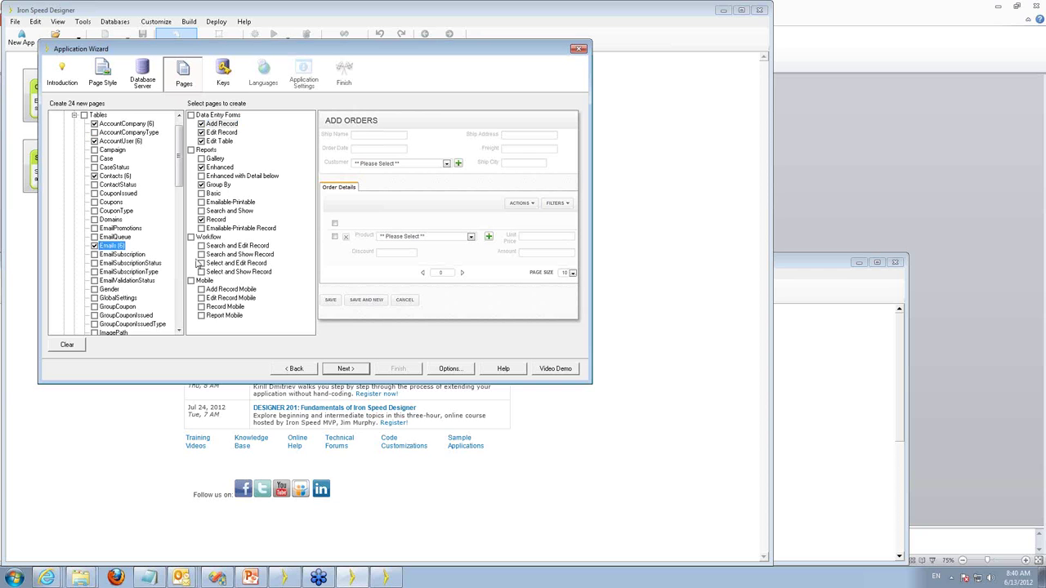
{"action": "left_click", "coordinate": [344, 370]}
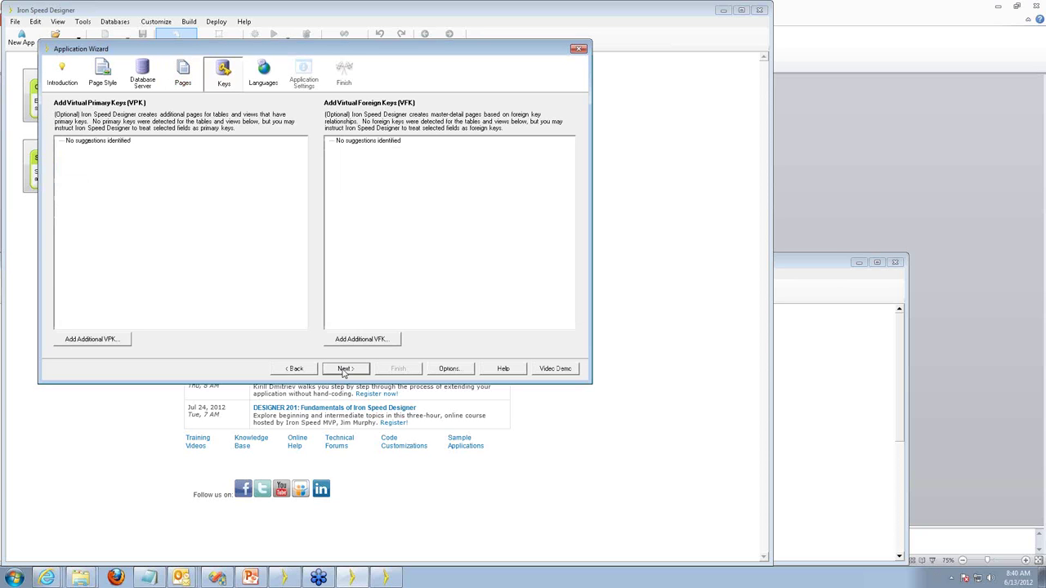
{"action": "left_click", "coordinate": [344, 369]}
{"action": "left_click", "coordinate": [344, 369]}
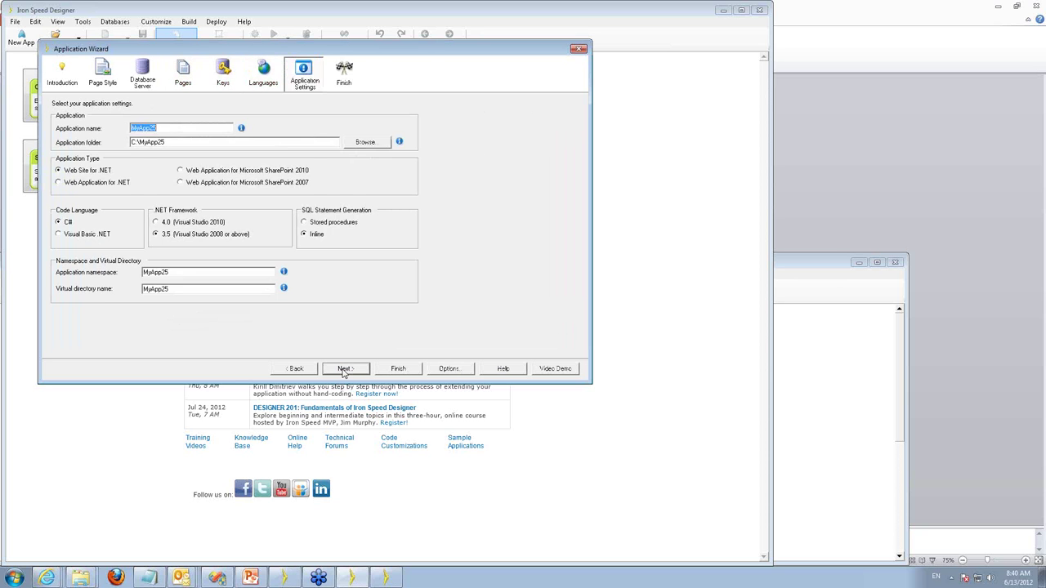
{"action": "left_click", "coordinate": [344, 369]}
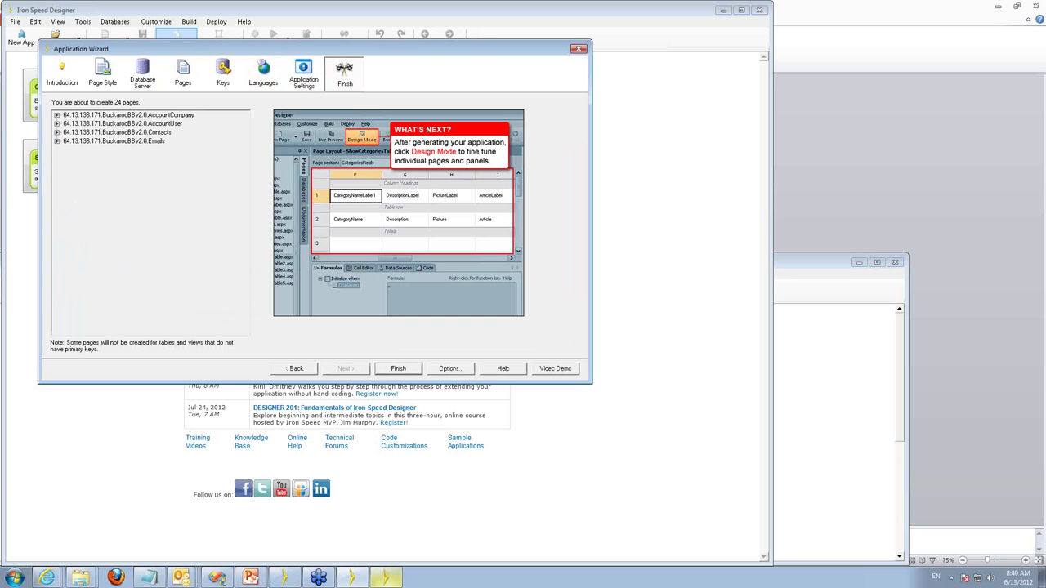
Bring the other designer's wizard to the front and resize the lower wizard window.
{"action": "left_click", "coordinate": [388, 581]}
{"action": "left_click", "coordinate": [388, 581]}
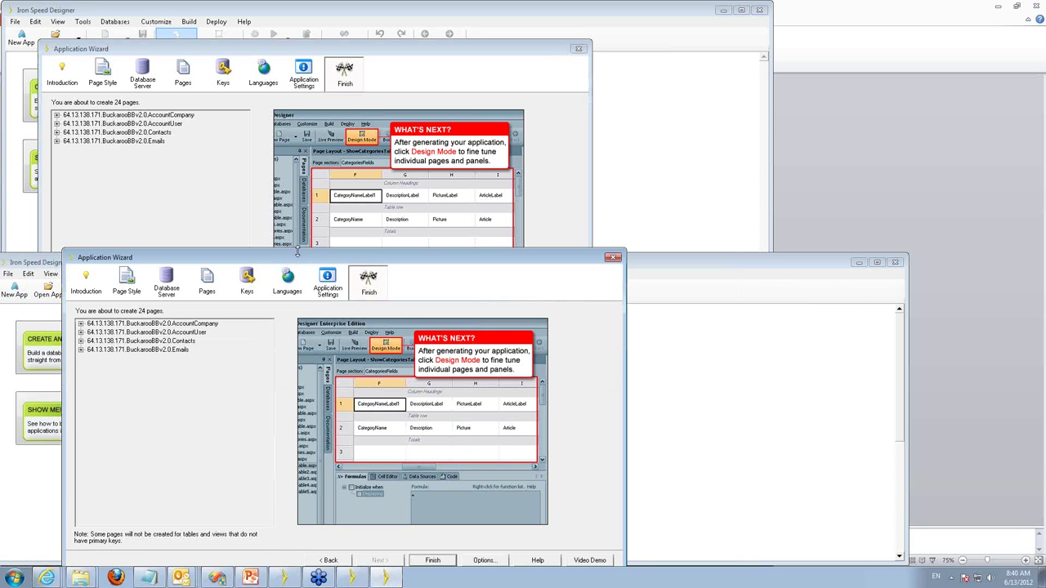
{"action": "mouse_move", "coordinate": [298, 252]}
{"action": "left_mouse_down"}
{"action": "mouse_move", "coordinate": [297, 234]}
{"action": "mouse_move", "coordinate": [284, 254]}
{"action": "left_mouse_up"}
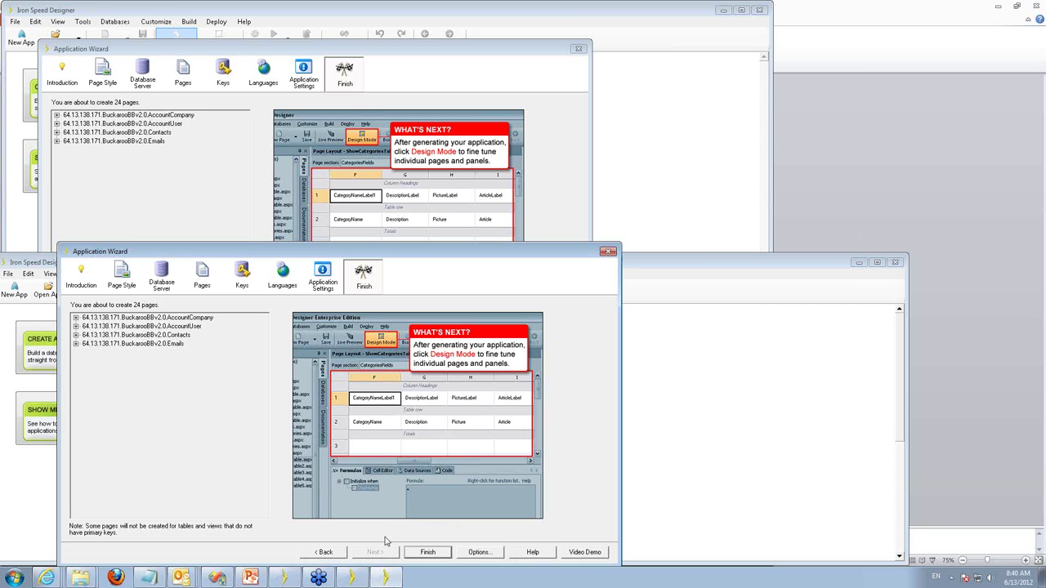
Finish both the lower and upper wizards to generate the two applications at once.
{"action": "left_click", "coordinate": [429, 554]}
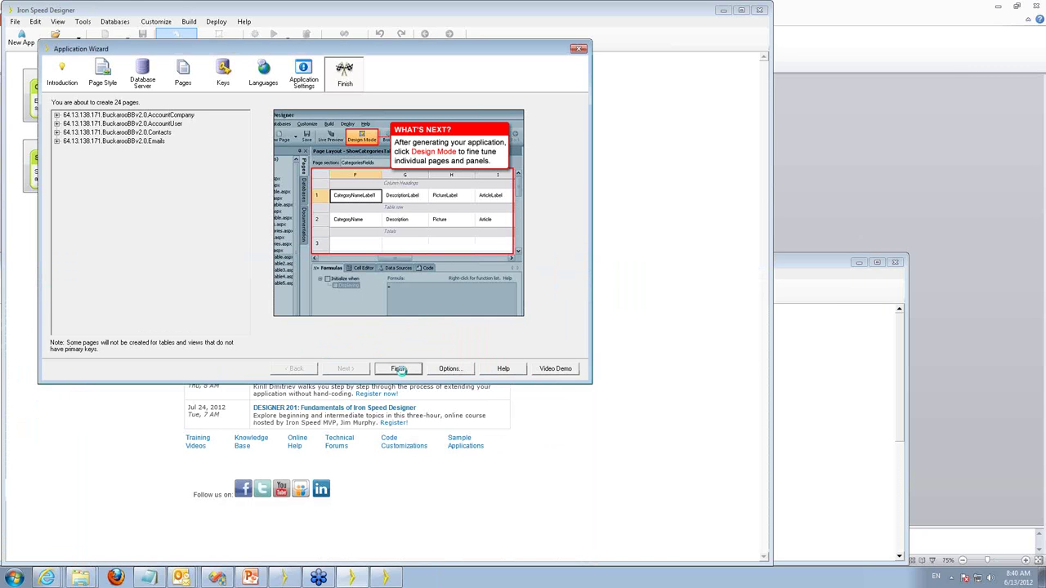
{"action": "left_click", "coordinate": [400, 370]}
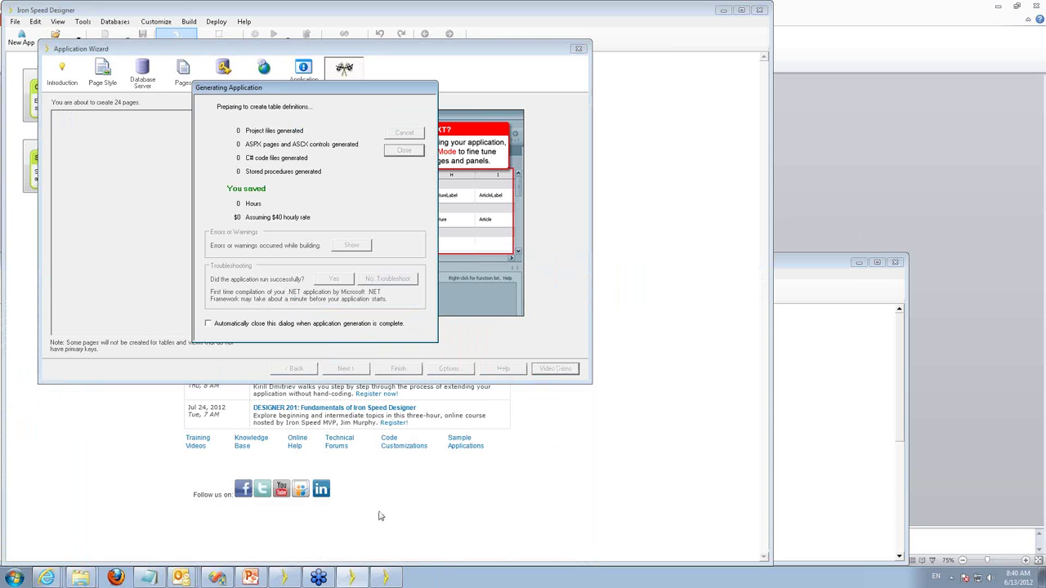
{"action": "left_click", "coordinate": [388, 577]}
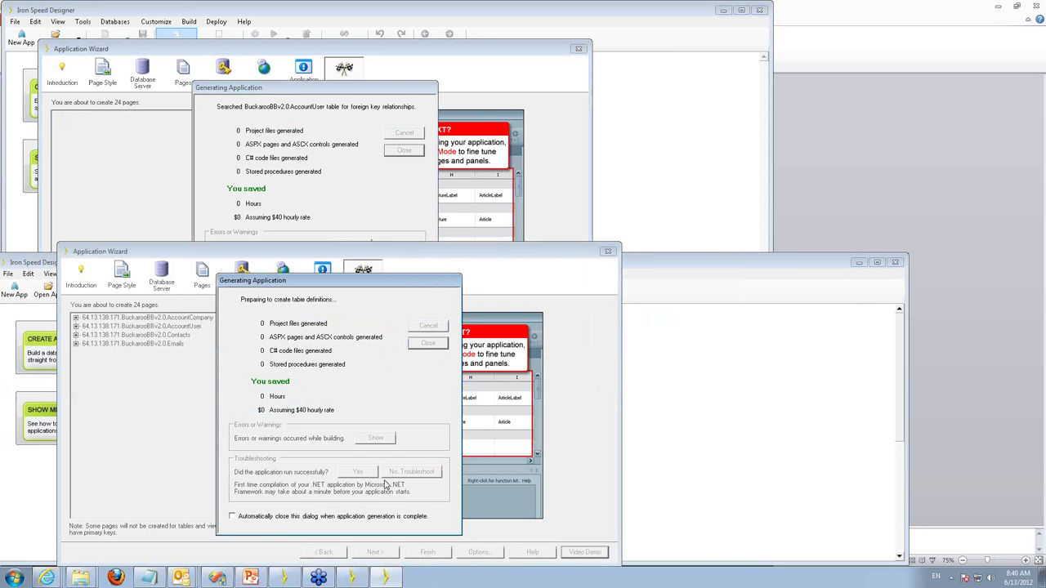
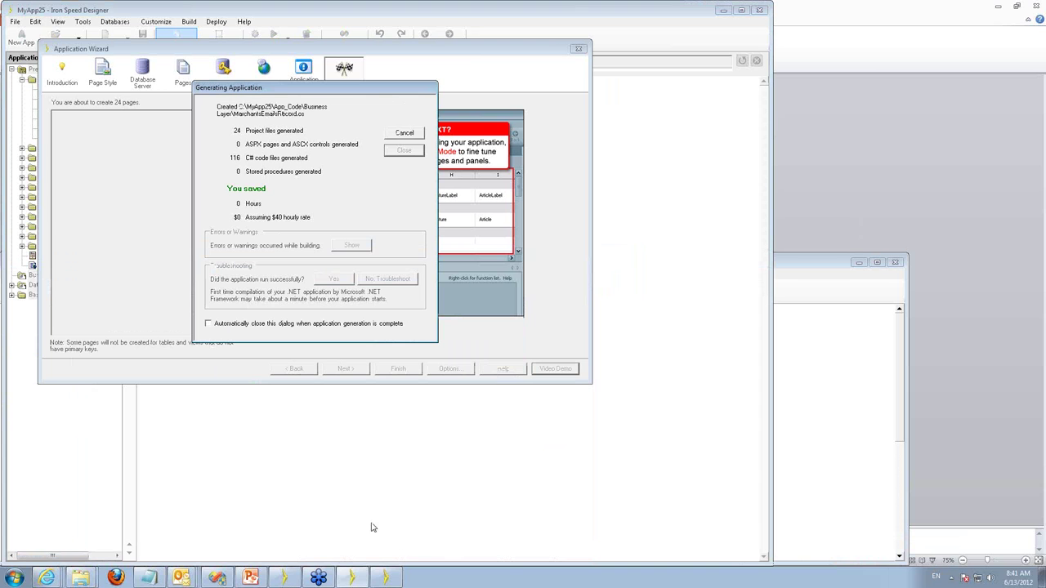
Switch between the two designer windows and the browser until MyApp25's generation shows Finished.
{"action": "left_click", "coordinate": [388, 579]}
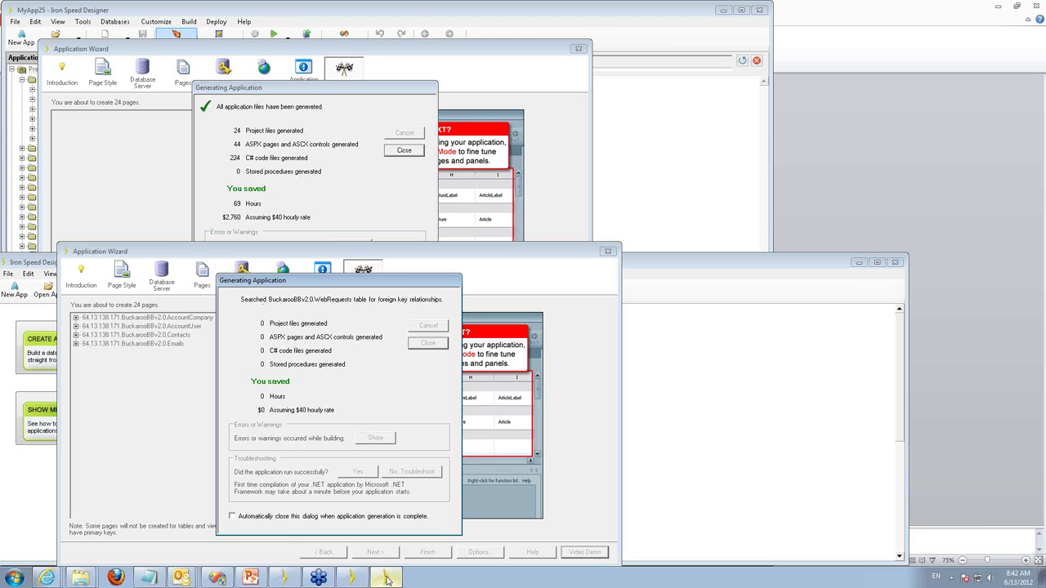
{"action": "left_click", "coordinate": [385, 579]}
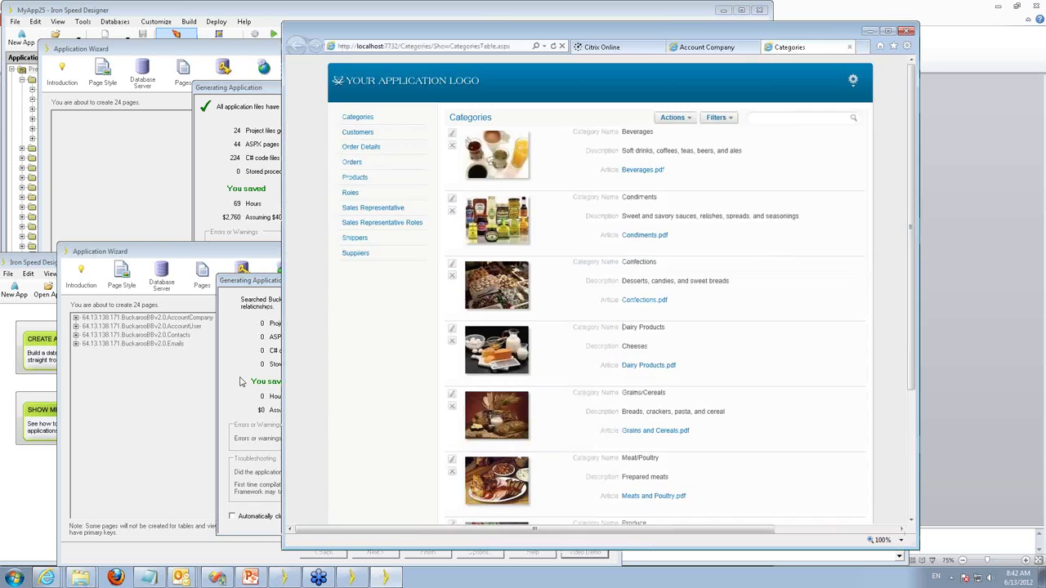
{"action": "left_click", "coordinate": [869, 34]}
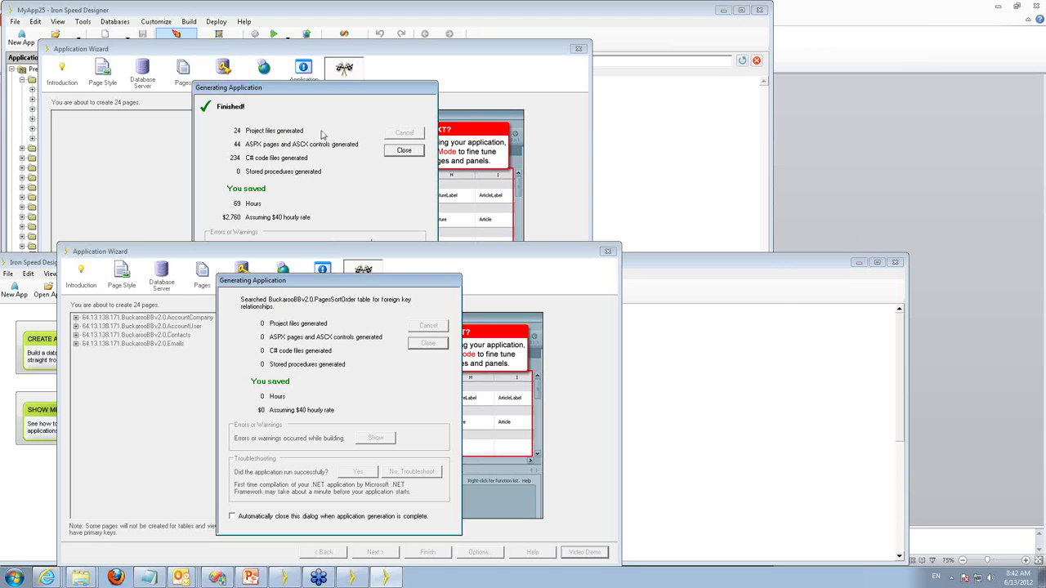
{"action": "left_click", "coordinate": [384, 577]}
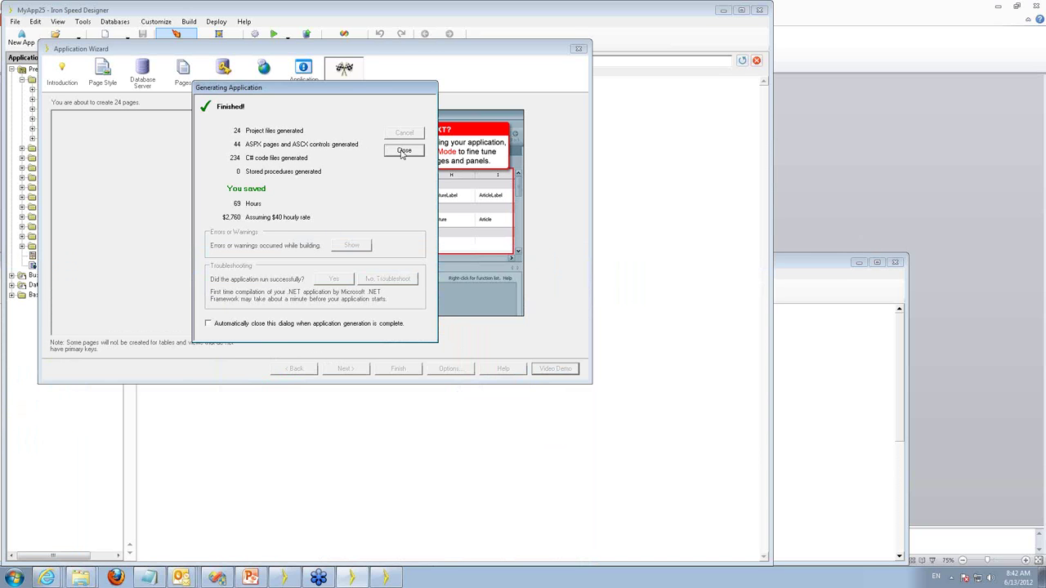
Close MyApp25's Generating Application dialog and bring up the second app's generation progress.
{"action": "left_click", "coordinate": [403, 151]}
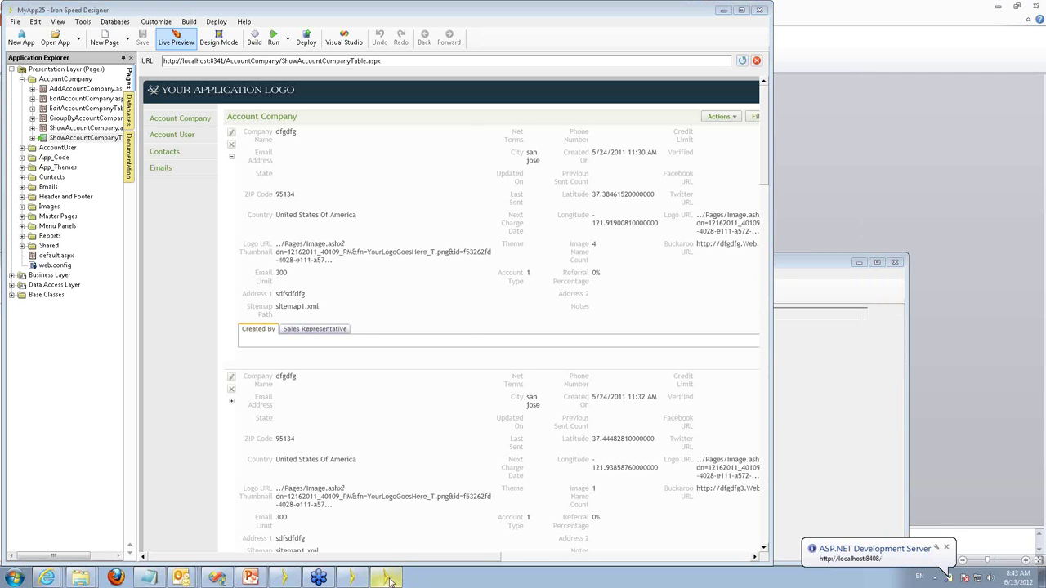
{"action": "left_click", "coordinate": [385, 579]}
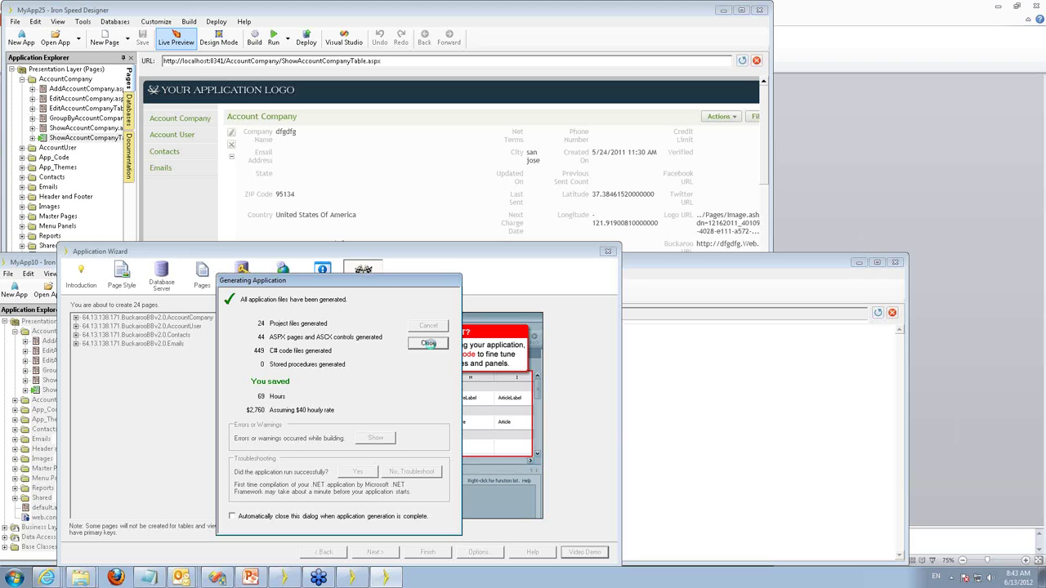
Dismiss MyApp10's generation dialog and preview its ShowAccountCompanyTable.aspx page.
{"action": "left_click", "coordinate": [430, 343]}
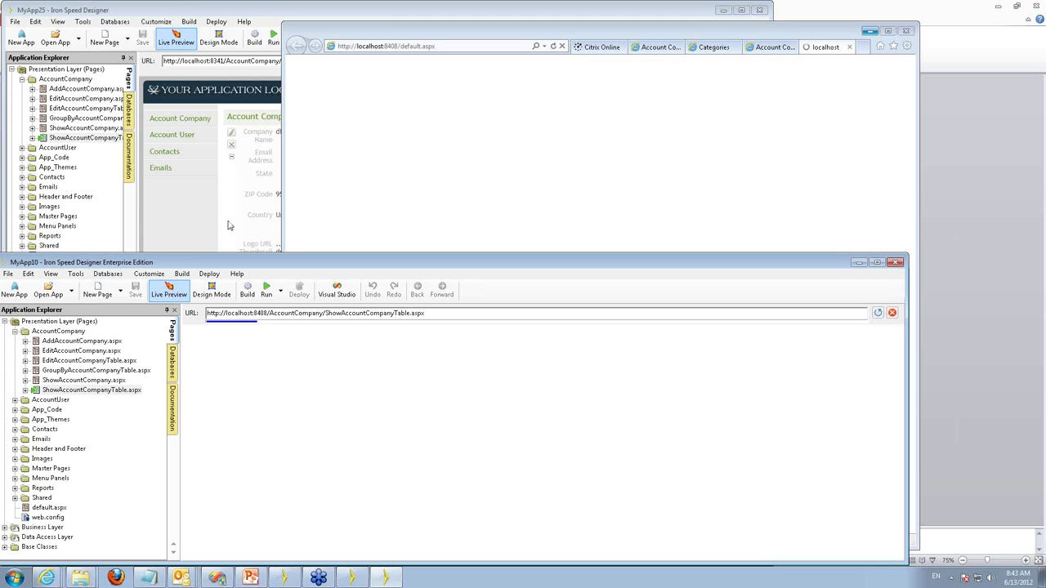
{"action": "mouse_move", "coordinate": [210, 179]}
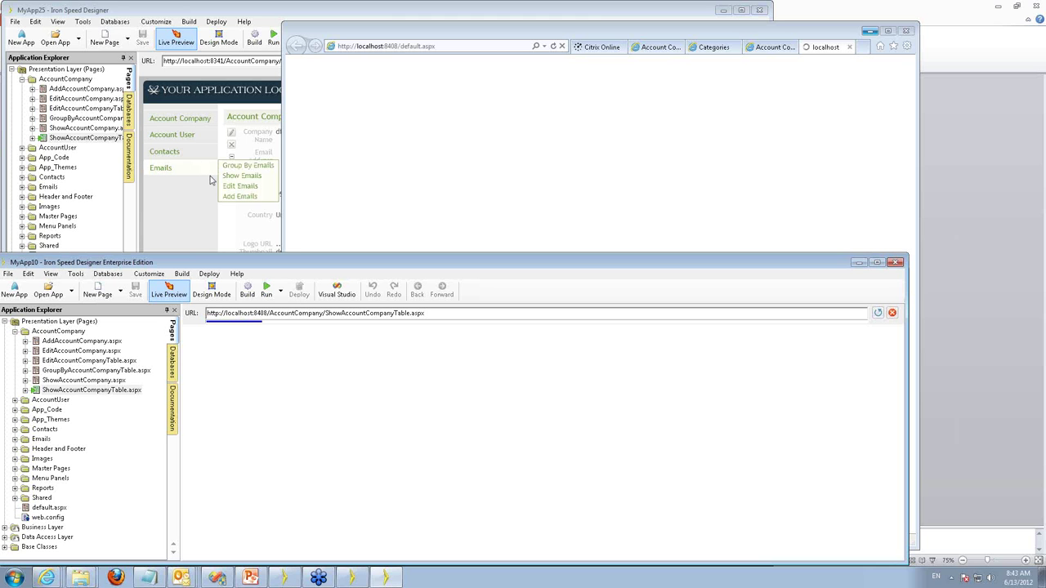
{"action": "left_click", "coordinate": [212, 181]}
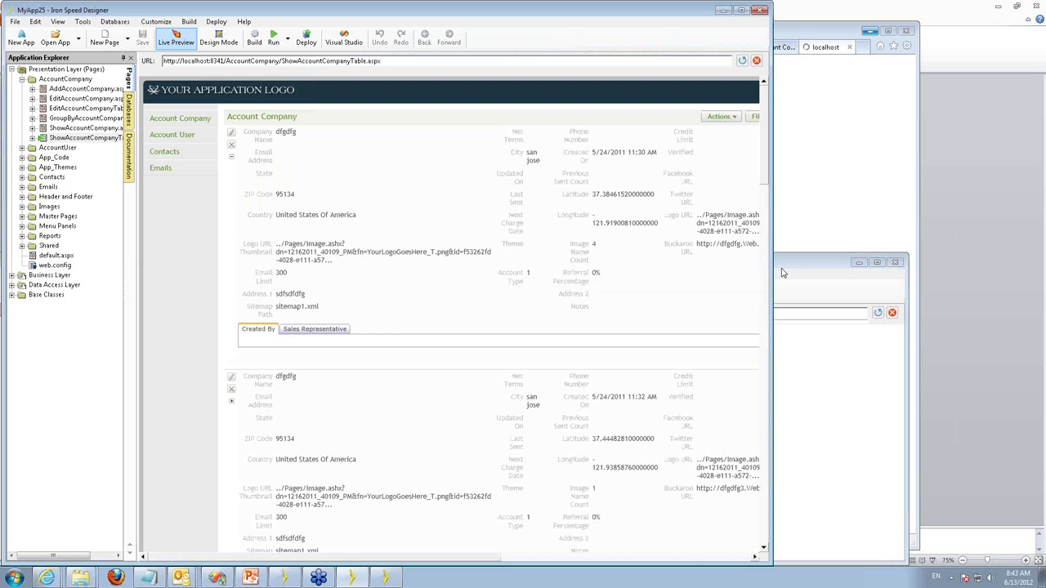
{"action": "left_click", "coordinate": [782, 266]}
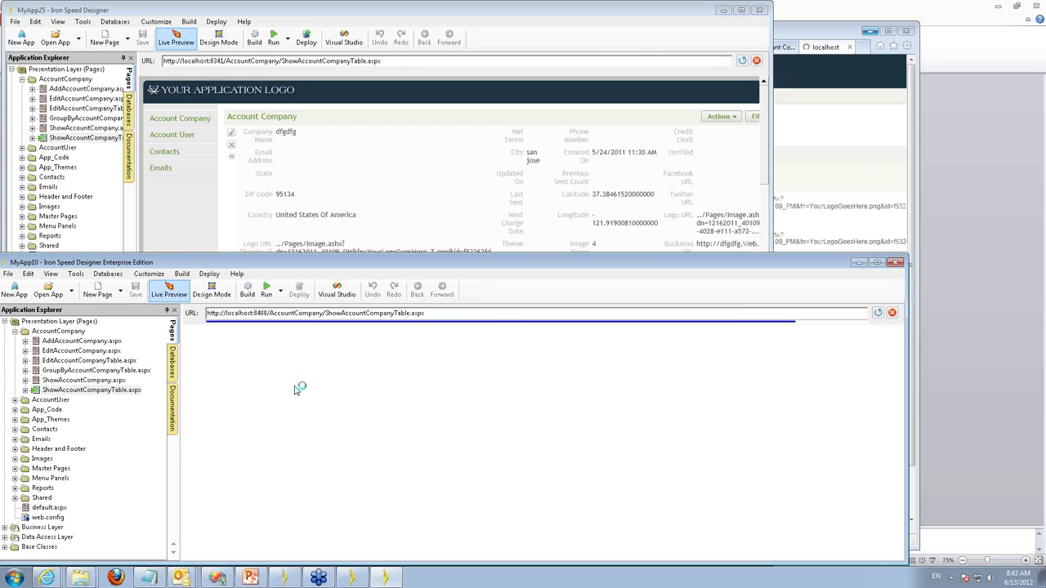
{"action": "left_click", "coordinate": [81, 380]}
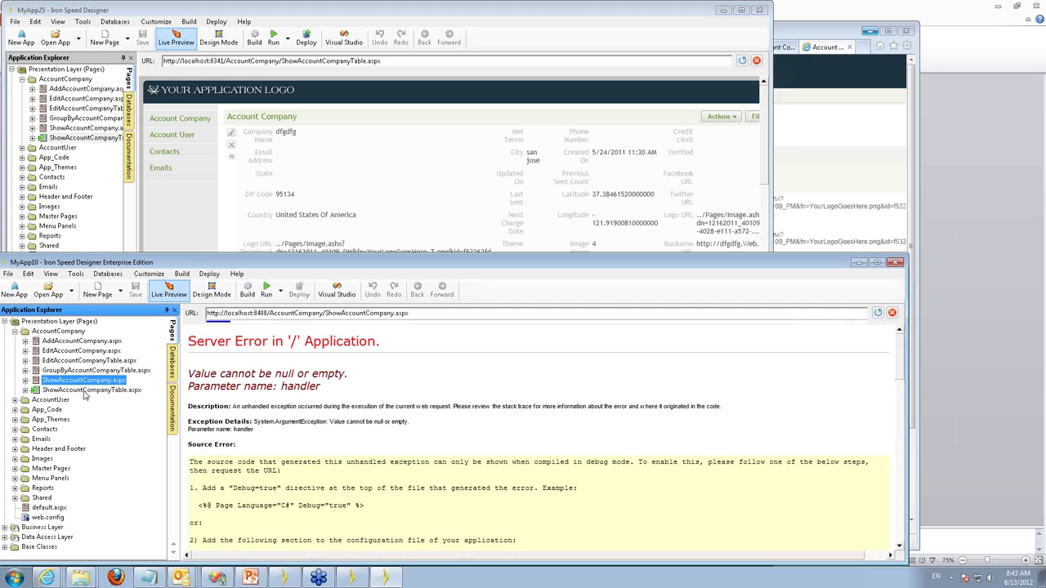
{"action": "left_click", "coordinate": [85, 392]}
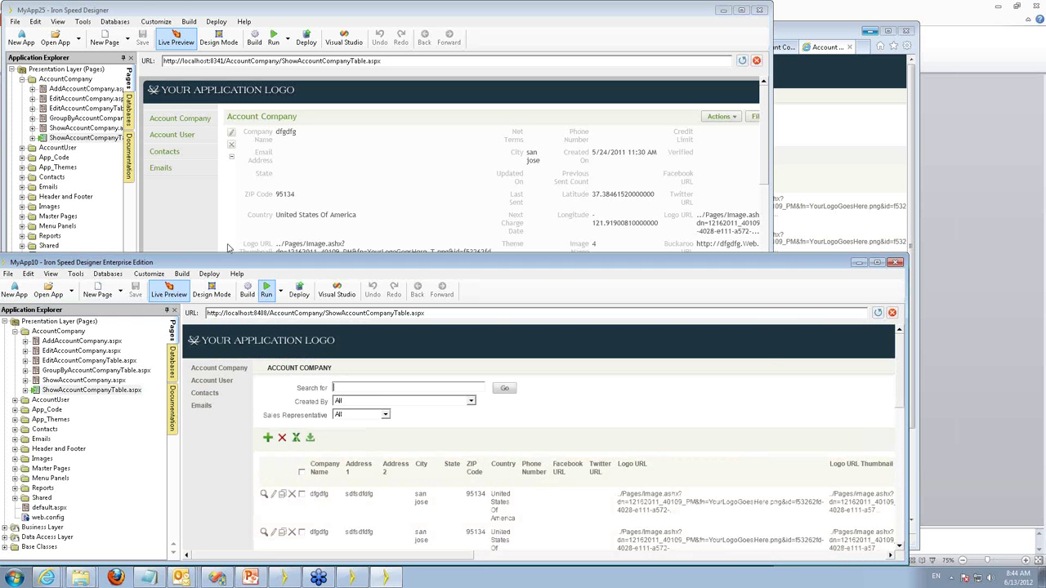
In MyApp10, expand Contacts and preview ShowContactsTable.aspx.
{"action": "left_click", "coordinate": [148, 209]}
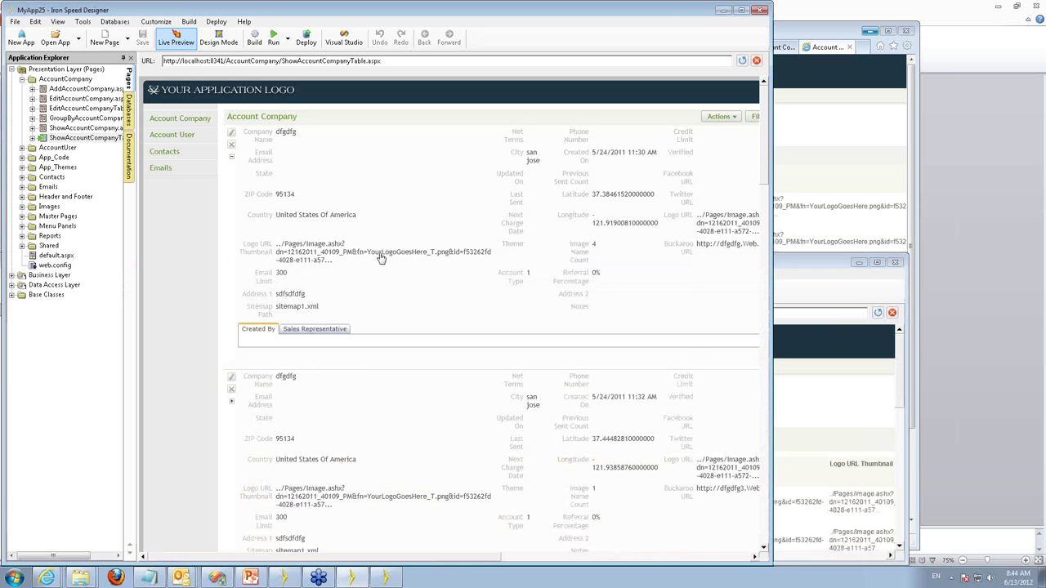
{"action": "left_click", "coordinate": [823, 411]}
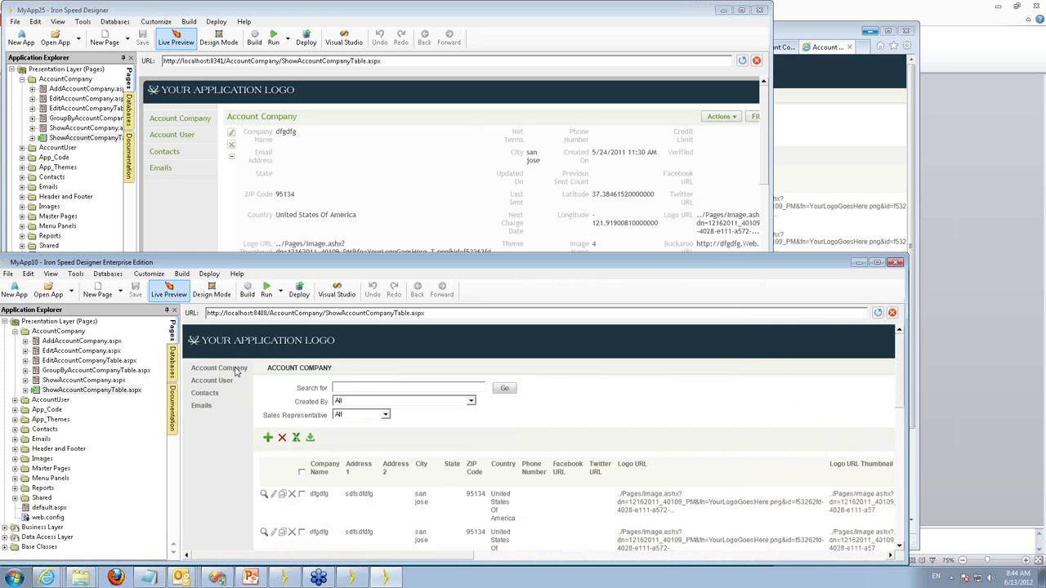
{"action": "left_click", "coordinate": [15, 430]}
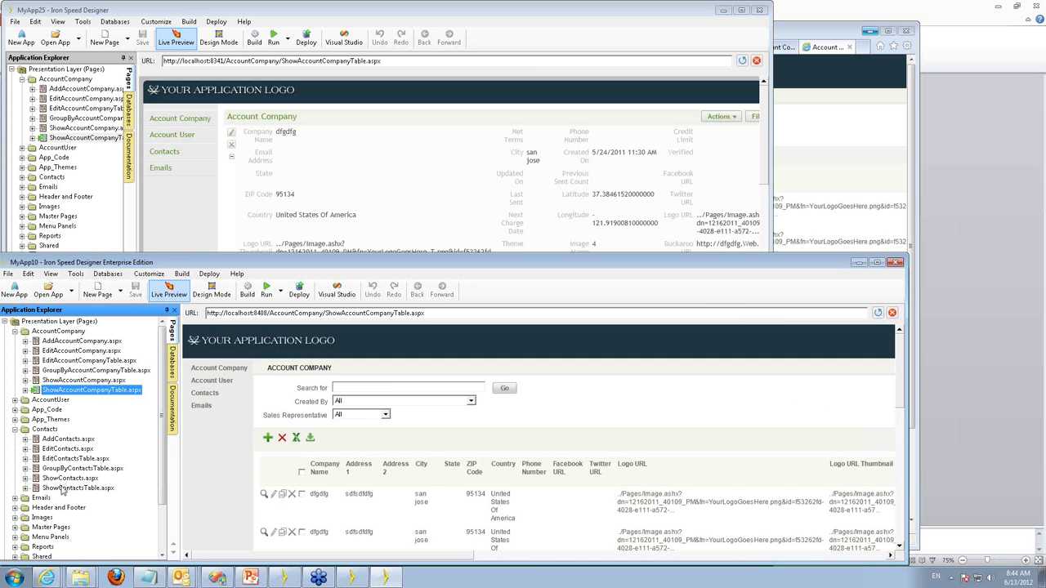
{"action": "left_click", "coordinate": [62, 489]}
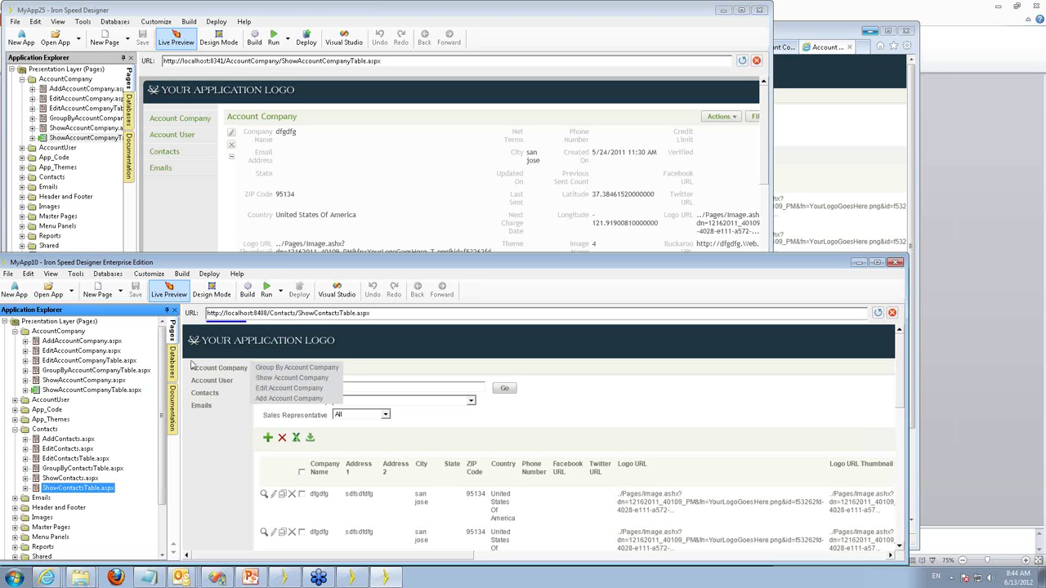
Preview MyApp25's Contacts ShowContactsTable.aspx page, then raise MyApp10 for comparison.
{"action": "left_click", "coordinate": [179, 11]}
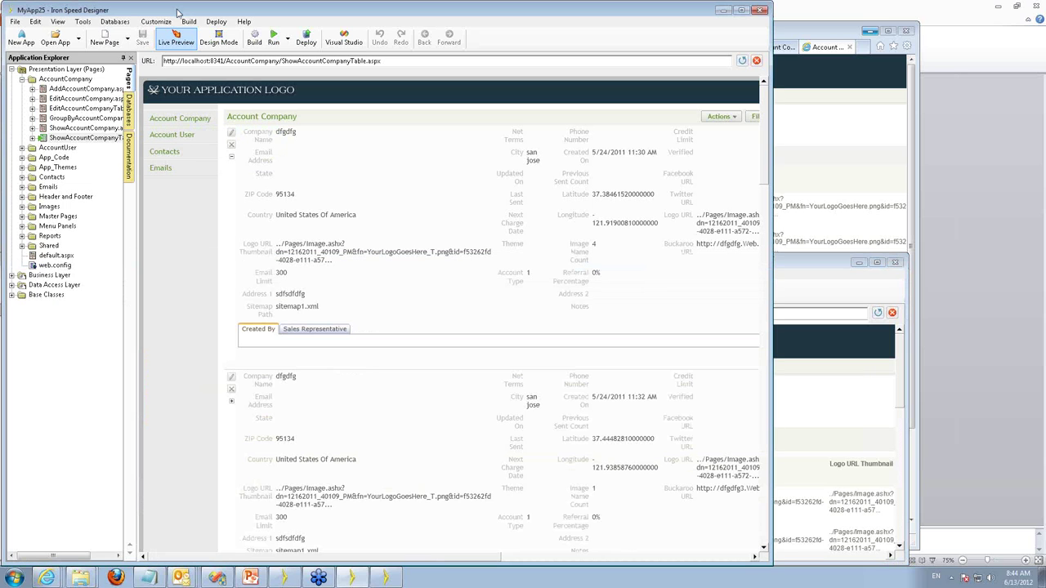
{"action": "left_click", "coordinate": [22, 177]}
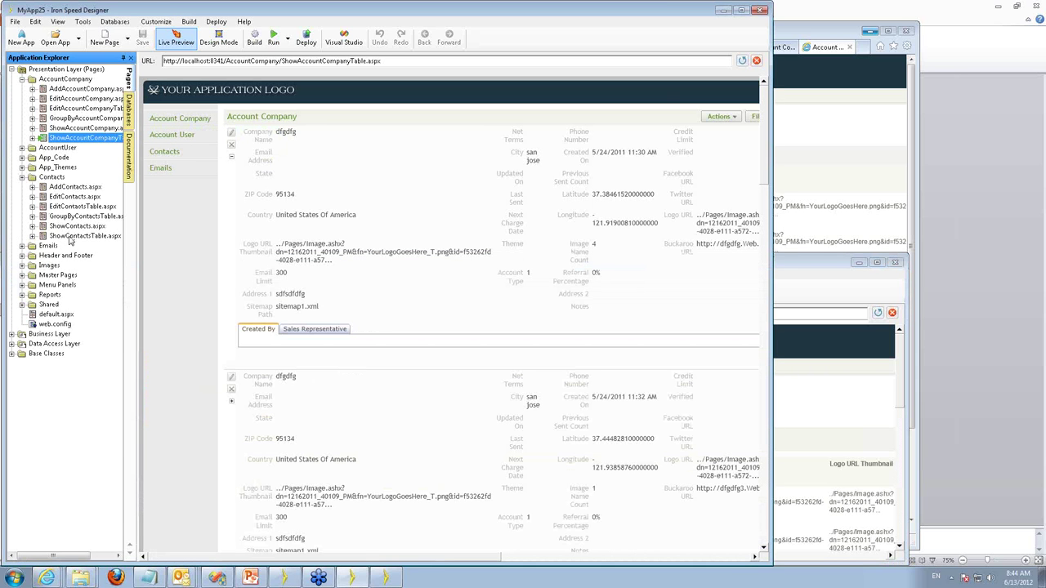
{"action": "left_click", "coordinate": [72, 237]}
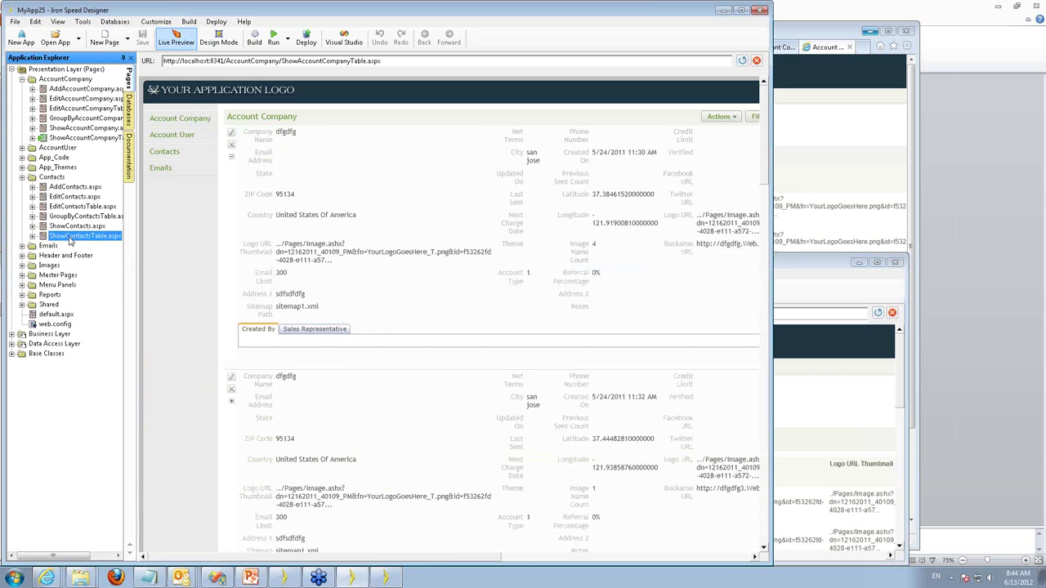
{"action": "left_click", "coordinate": [792, 265]}
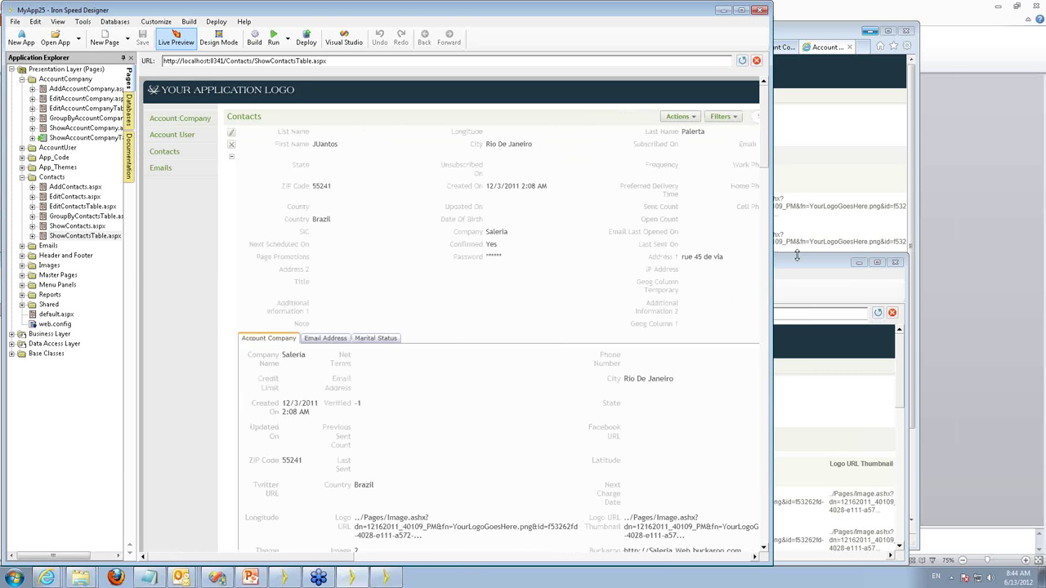
{"action": "left_click", "coordinate": [351, 577]}
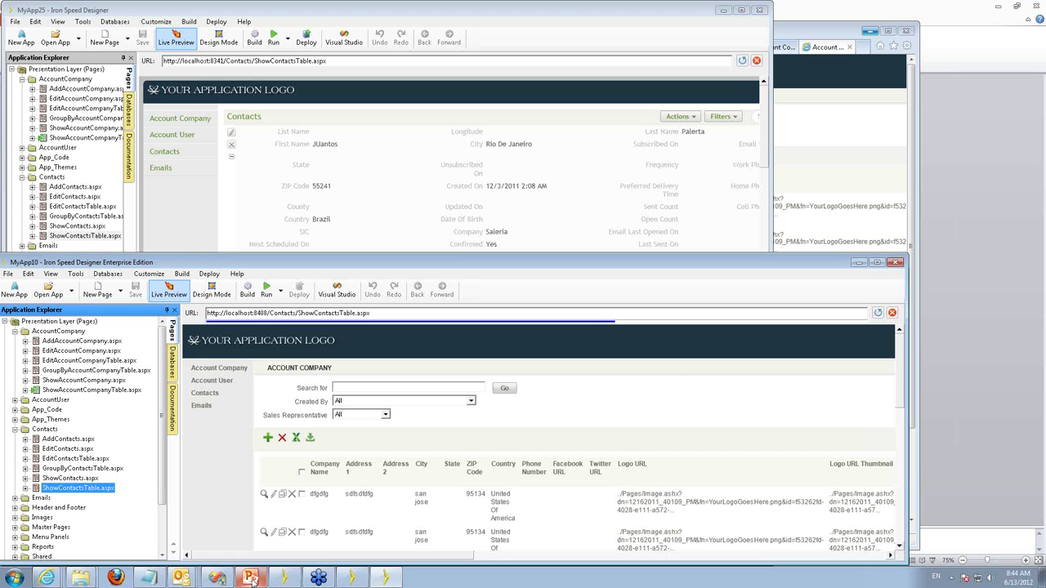
Present the Demo Agenda slide in PowerPoint, then return to the MyApp10 window.
{"action": "mouse_move", "coordinate": [251, 579]}
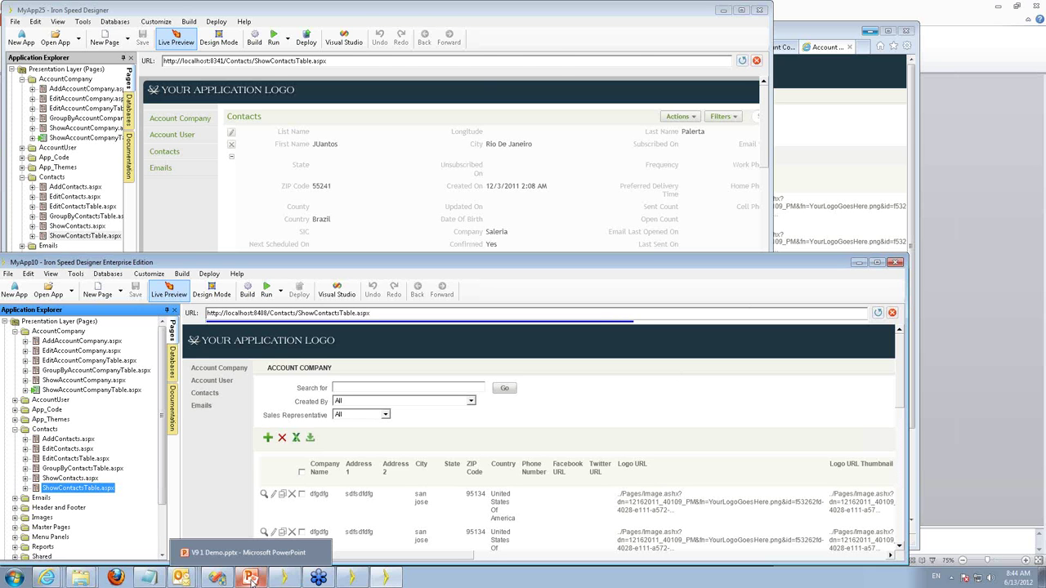
{"action": "left_click", "coordinate": [251, 578]}
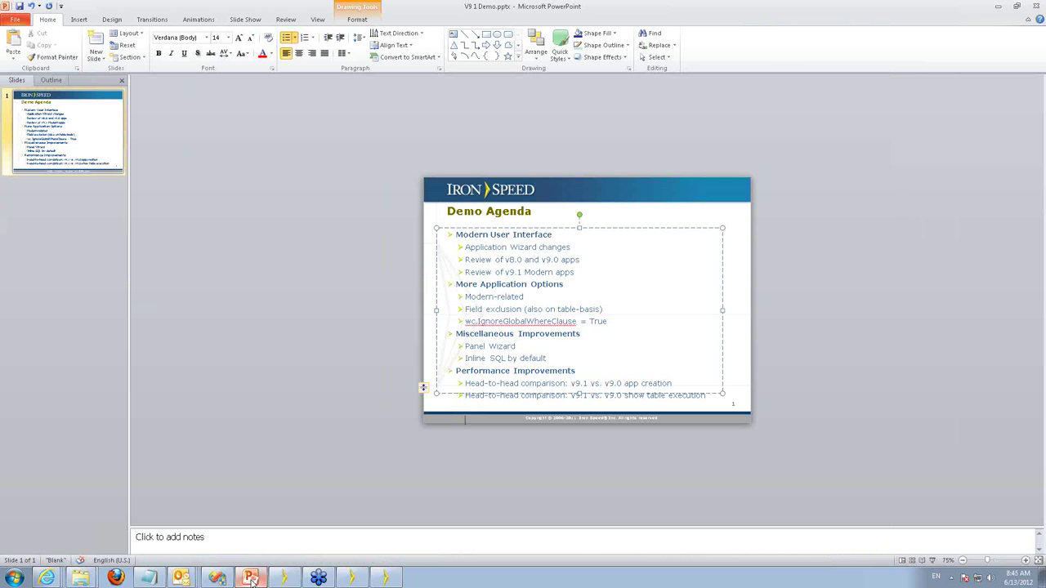
{"action": "key", "text": "F5"}
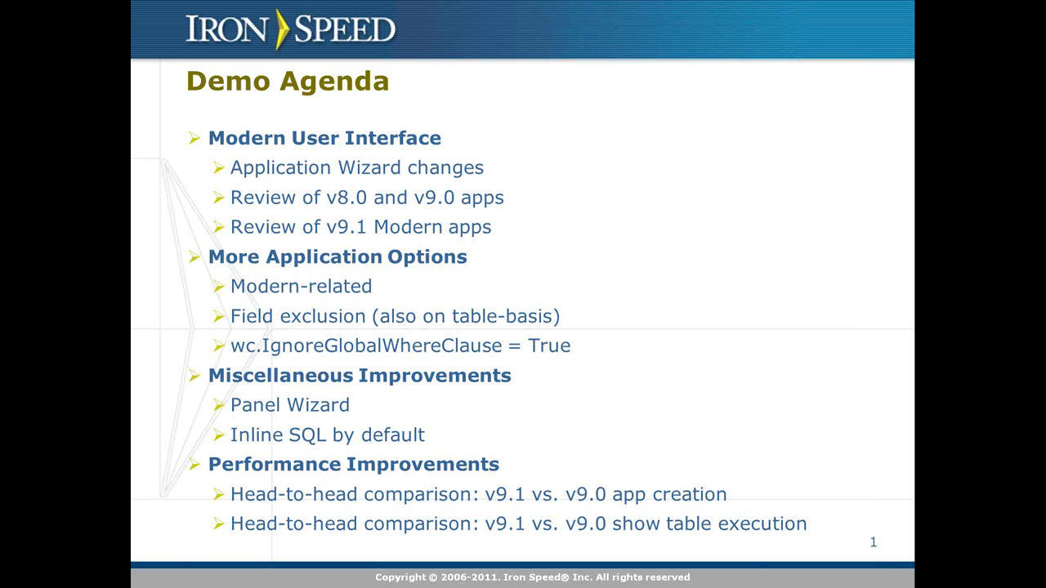
{"action": "left_click", "coordinate": [250, 579]}
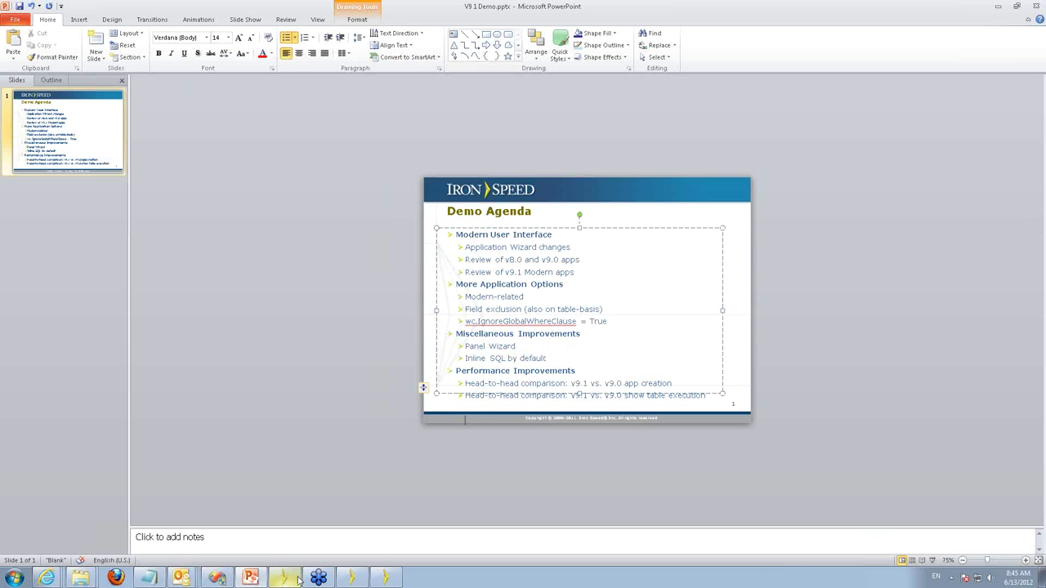
{"action": "left_click", "coordinate": [350, 579]}
{"action": "left_click", "coordinate": [389, 580]}
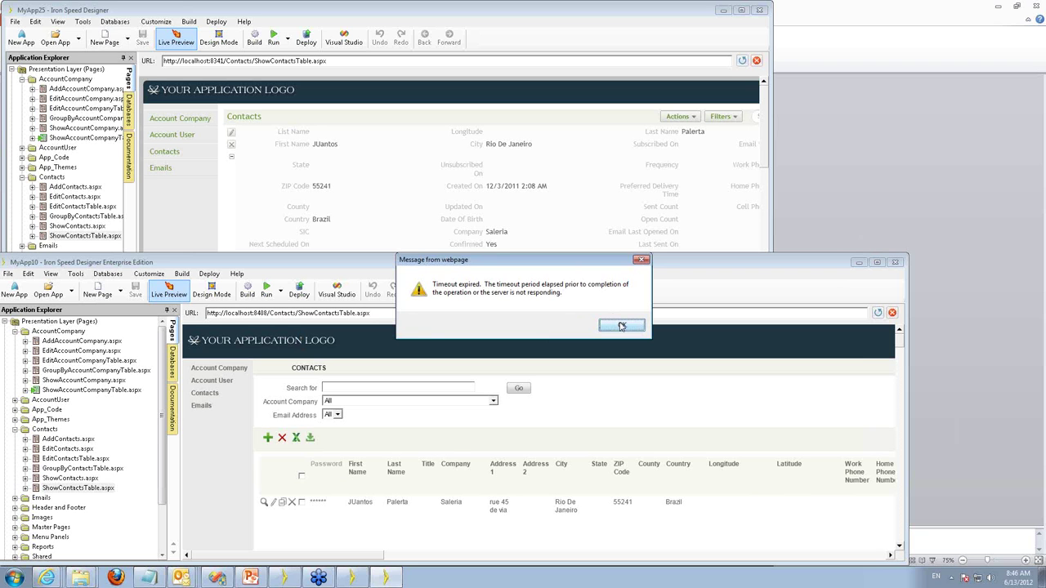
Dismiss the timeout message and page MyApp25's Contacts preview to page 2.
{"action": "left_click", "coordinate": [622, 326]}
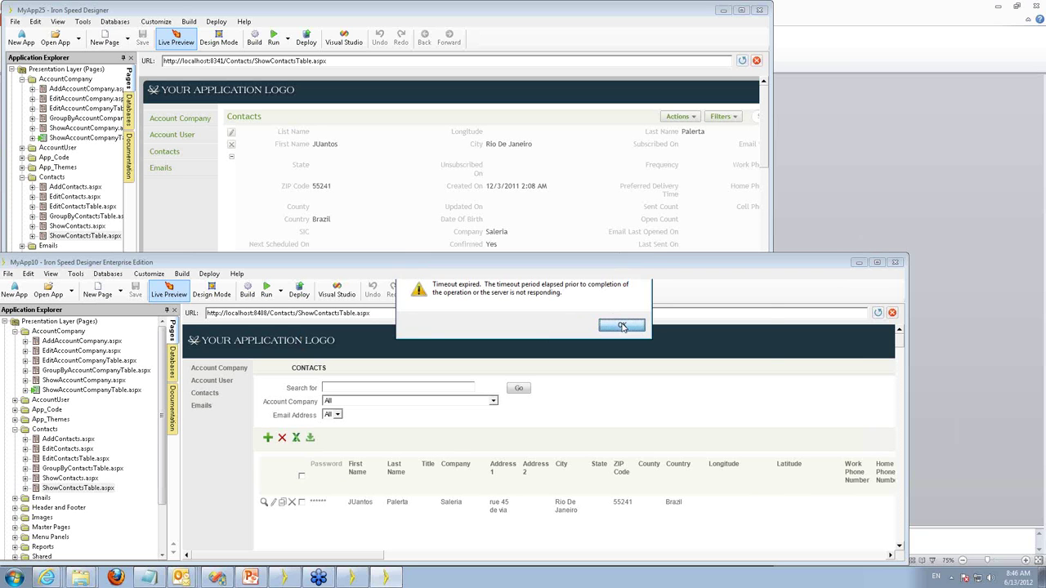
{"action": "left_click", "coordinate": [734, 96]}
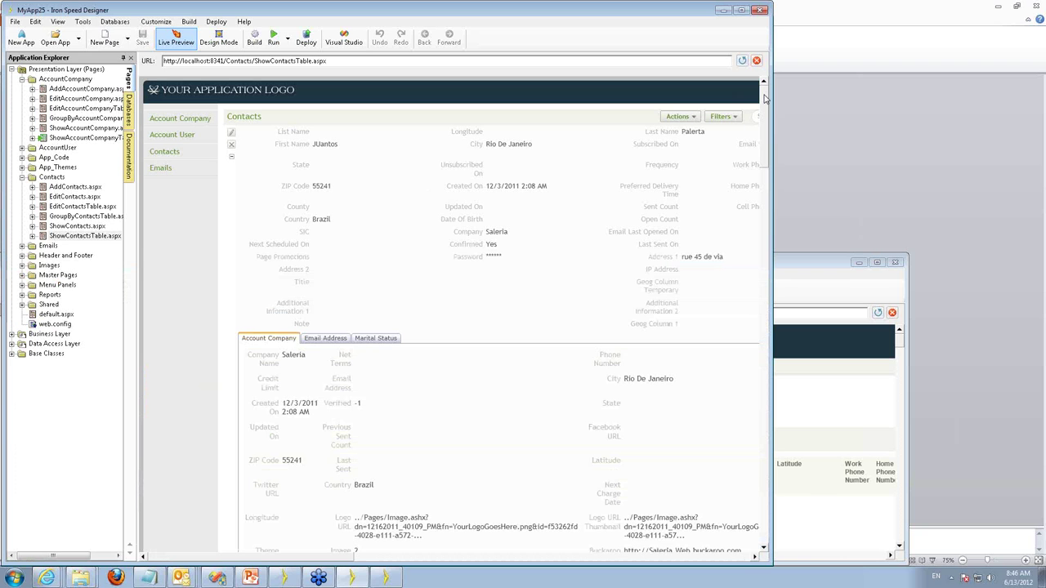
{"action": "left_click_drag", "start_coordinate": [764, 99], "coordinate": [786, 495]}
{"action": "left_click_drag", "start_coordinate": [325, 559], "coordinate": [391, 562]}
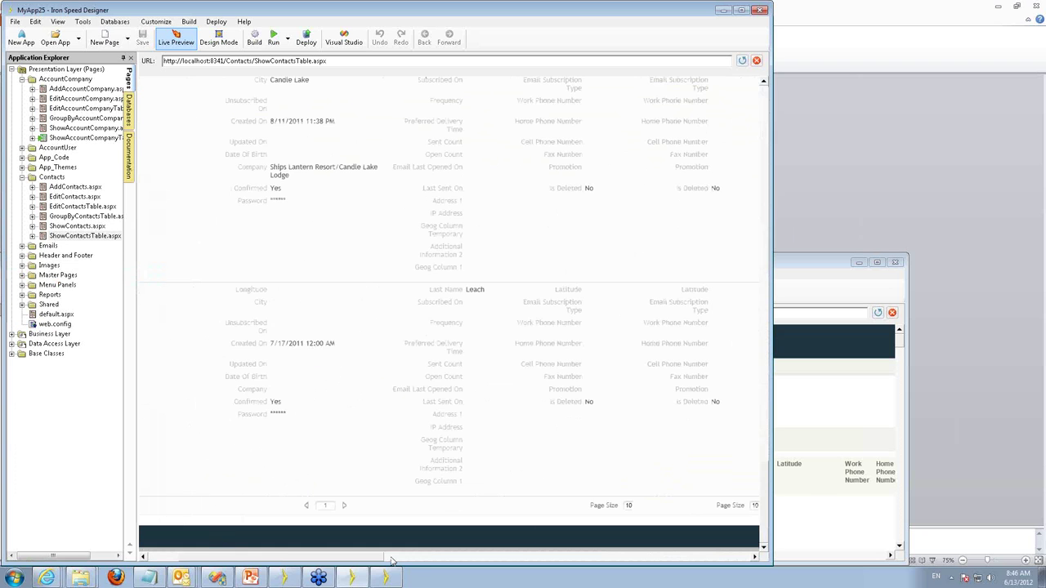
{"action": "left_click_drag", "start_coordinate": [389, 558], "coordinate": [295, 558]}
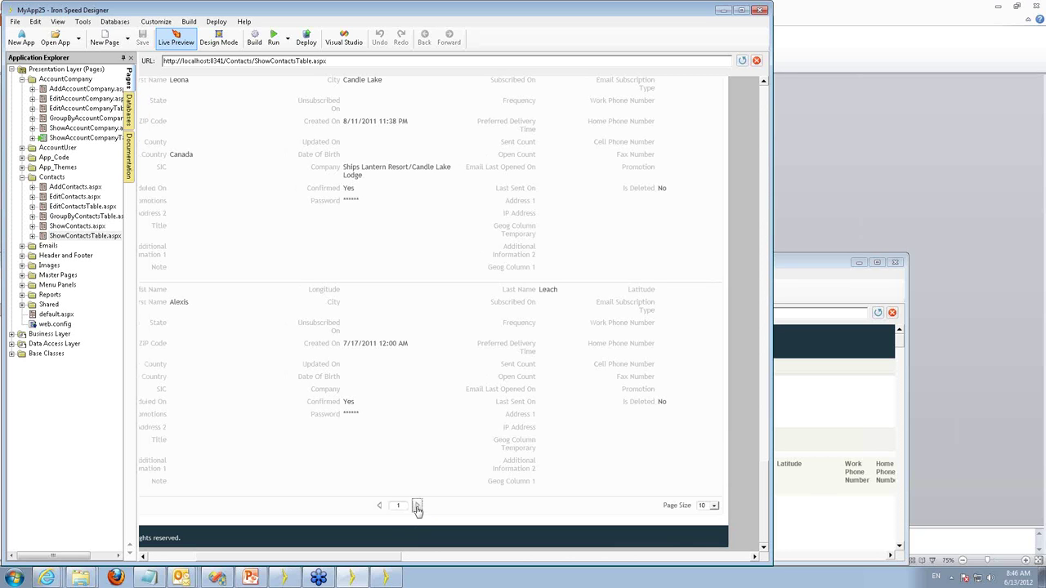
{"action": "left_click", "coordinate": [417, 507]}
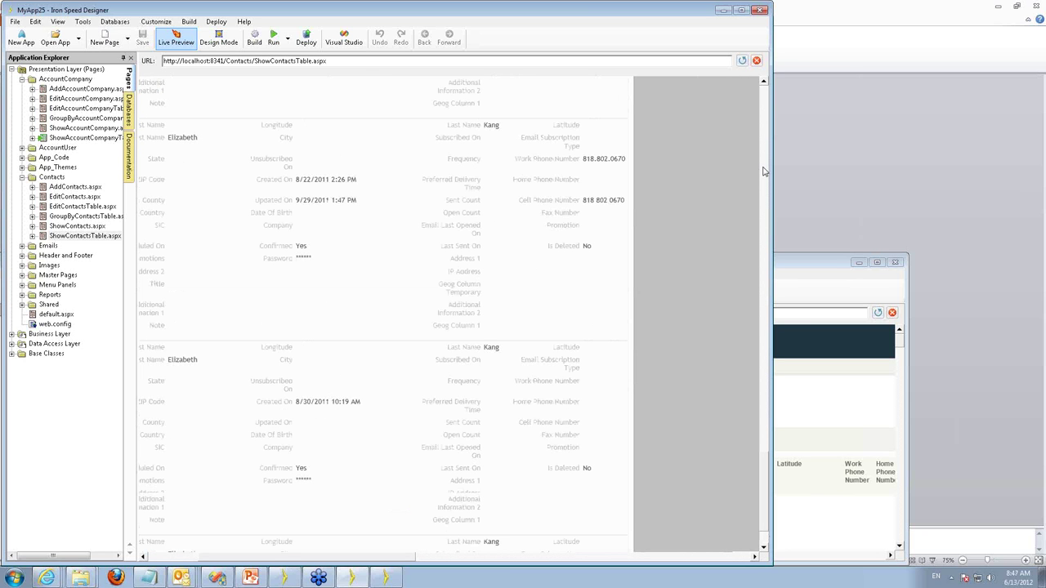
{"action": "left_click", "coordinate": [764, 172]}
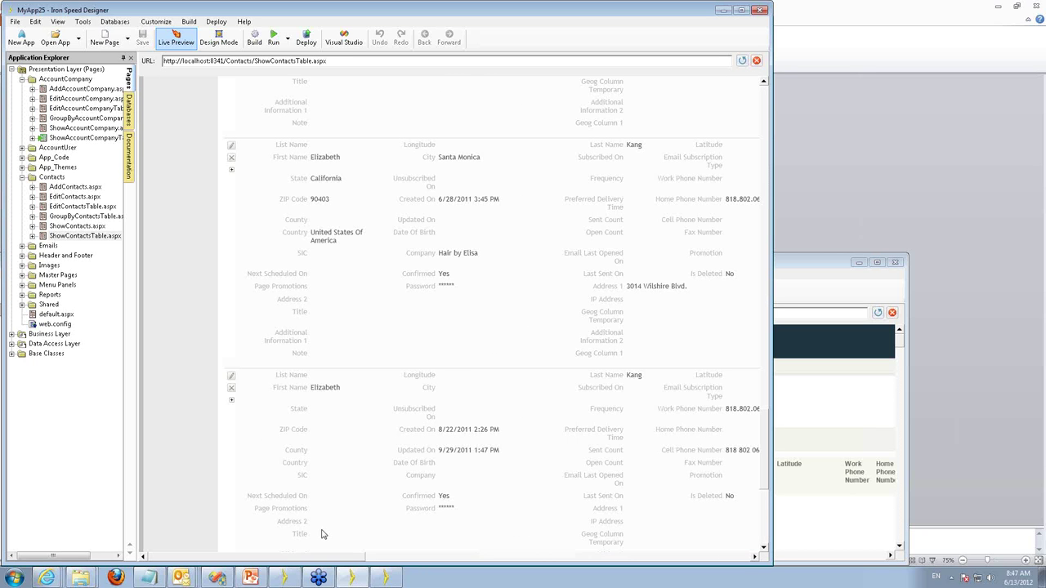
{"action": "scroll", "coordinate": [321, 533], "scroll_direction": "down", "scroll_amount": 4}
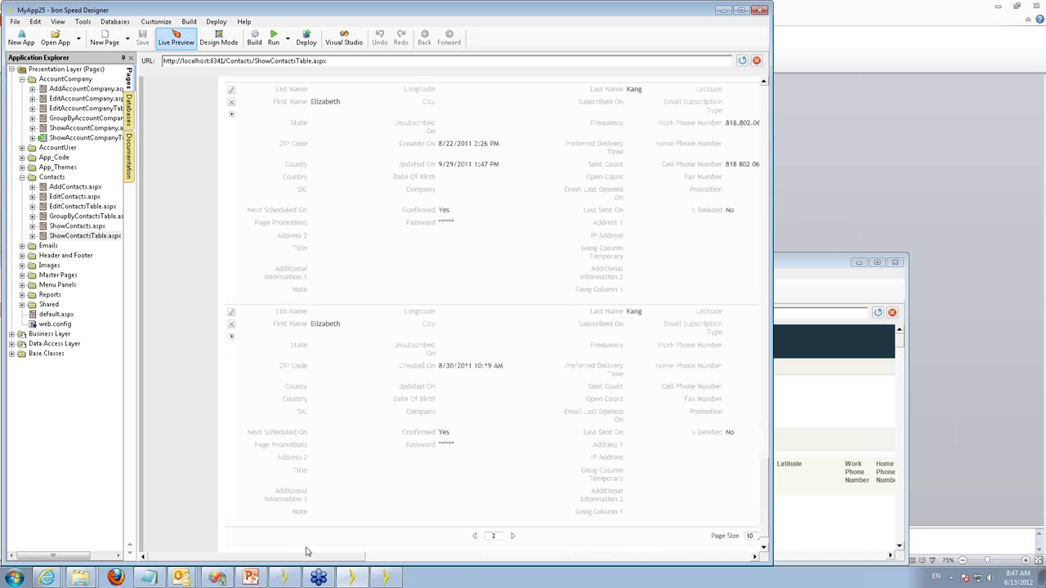
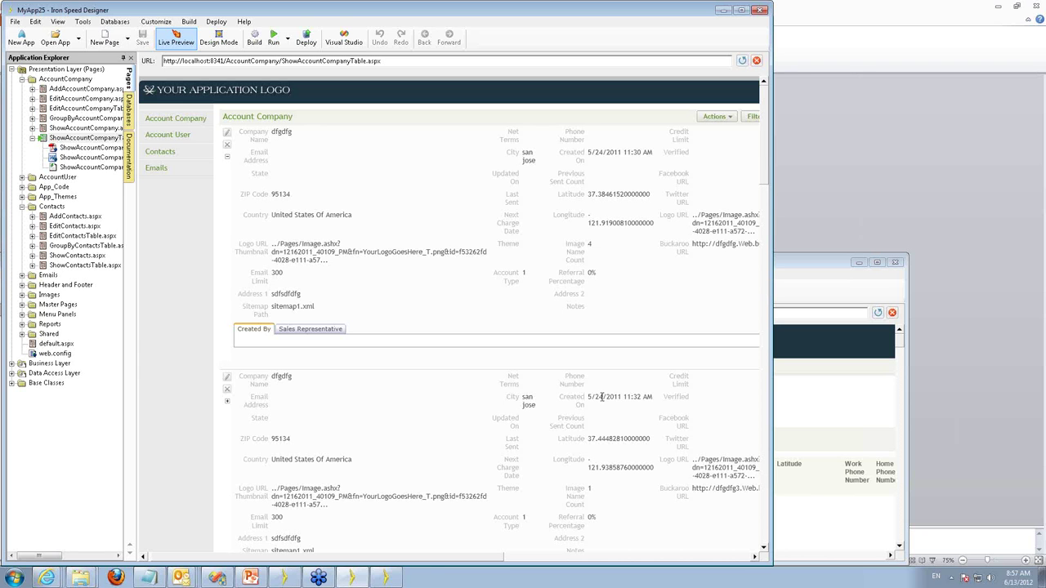
Filter the Account Company preview to sales representative Ainsworth, then reopen the Sales Representative list.
{"action": "left_click_drag", "start_coordinate": [428, 557], "coordinate": [589, 561]}
{"action": "left_click", "coordinate": [481, 119]}
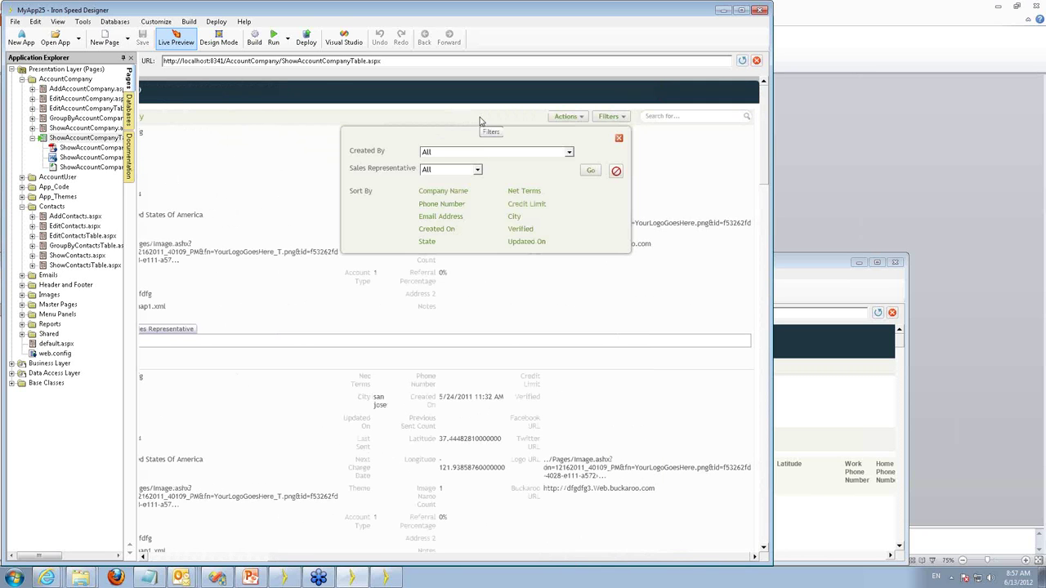
{"action": "left_click", "coordinate": [447, 172]}
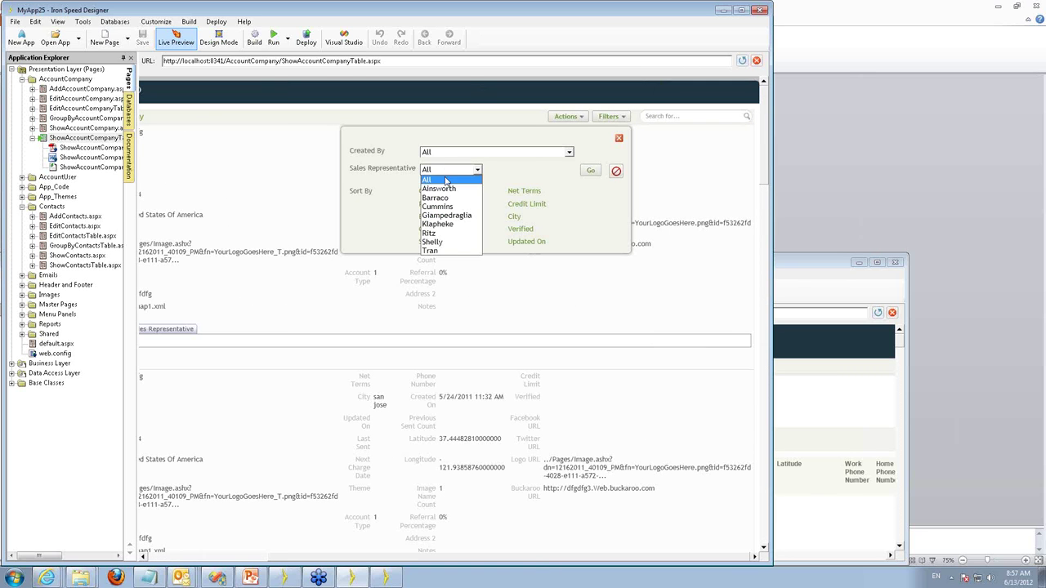
{"action": "left_click", "coordinate": [447, 192]}
{"action": "left_click", "coordinate": [590, 171]}
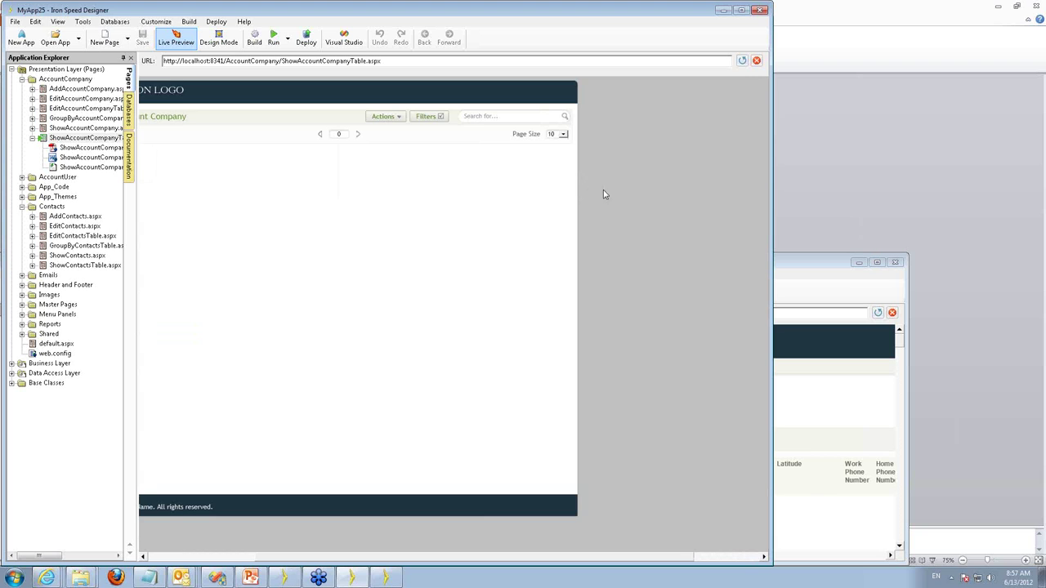
{"action": "left_click", "coordinate": [446, 119]}
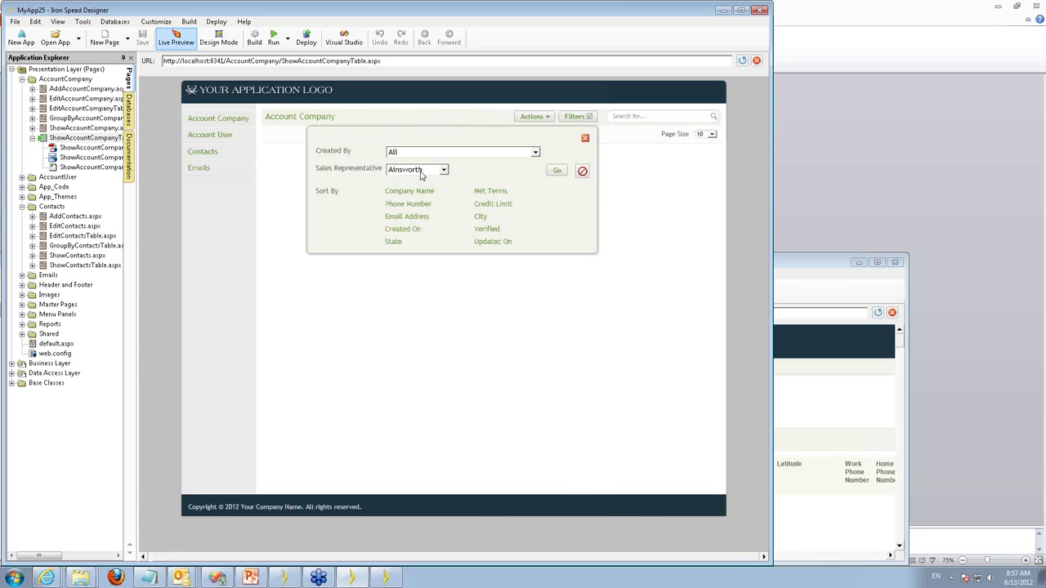
{"action": "left_click", "coordinate": [422, 170]}
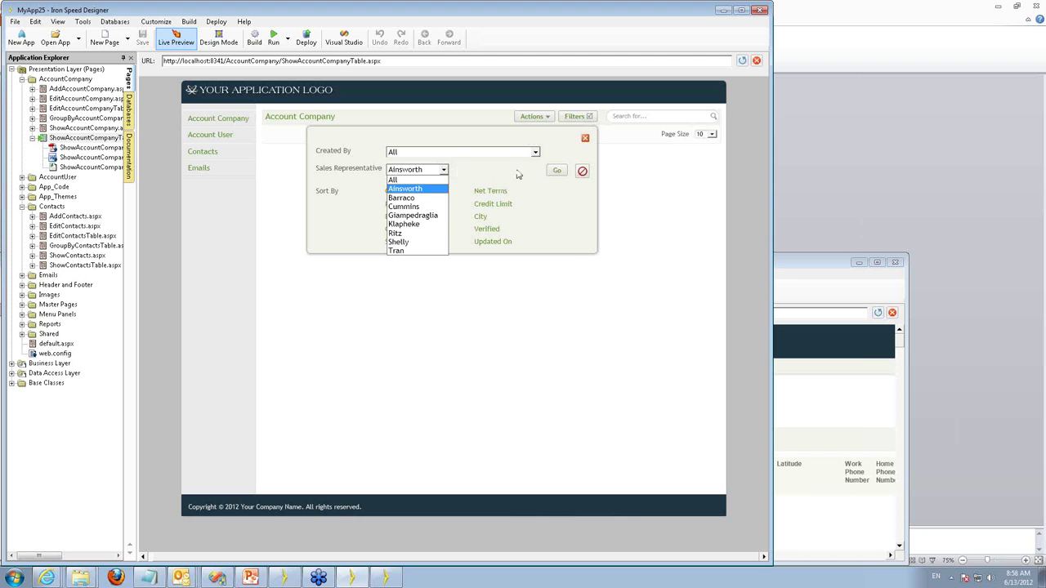
Filter by sales representative Cummins and the single Created By user, then reset all filters.
{"action": "left_click", "coordinate": [435, 172]}
{"action": "left_click", "coordinate": [423, 173]}
{"action": "left_click", "coordinate": [410, 207]}
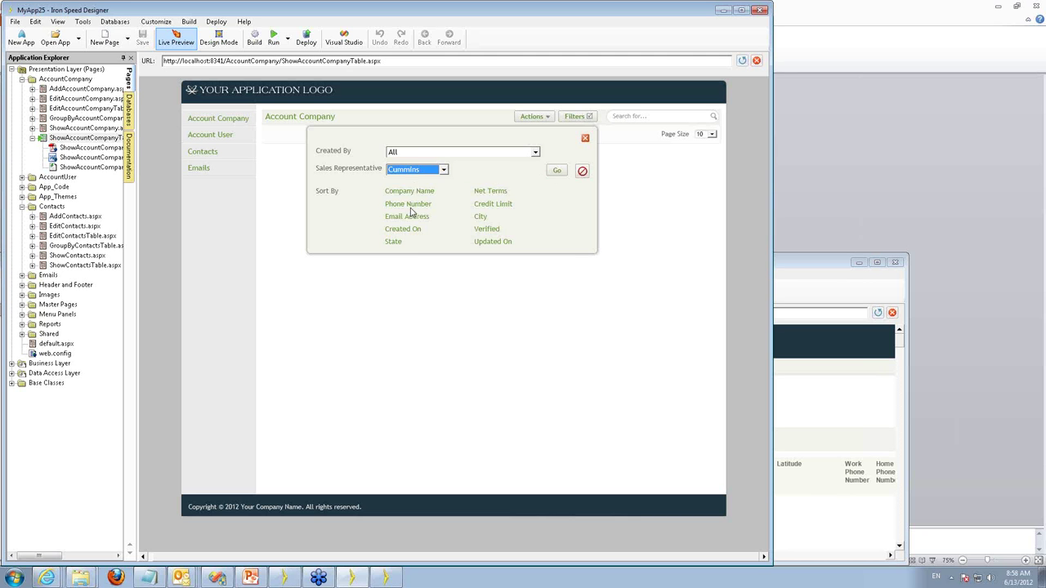
{"action": "left_click", "coordinate": [411, 153]}
{"action": "left_click", "coordinate": [417, 210]}
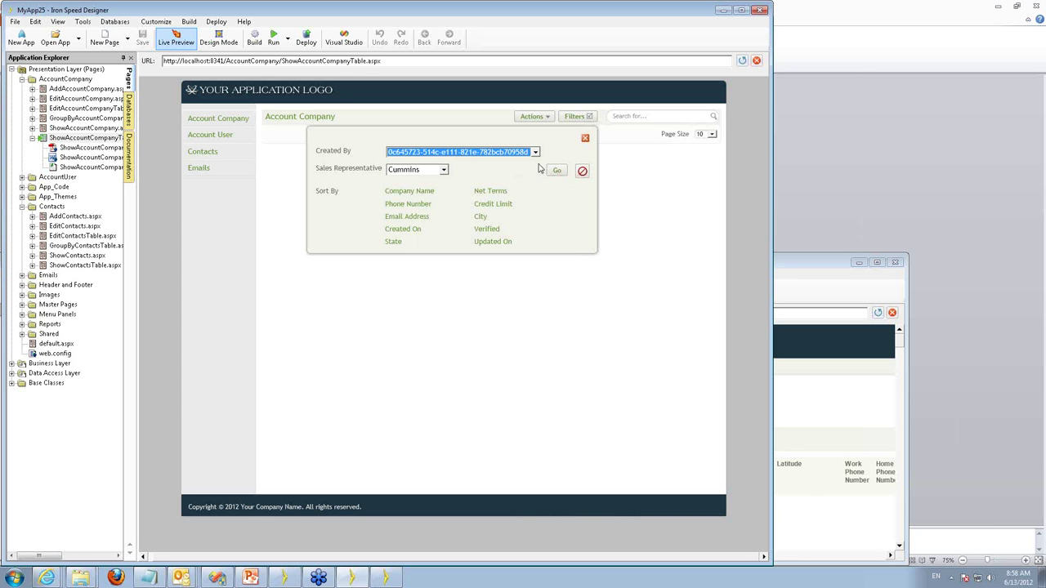
{"action": "left_click", "coordinate": [557, 172]}
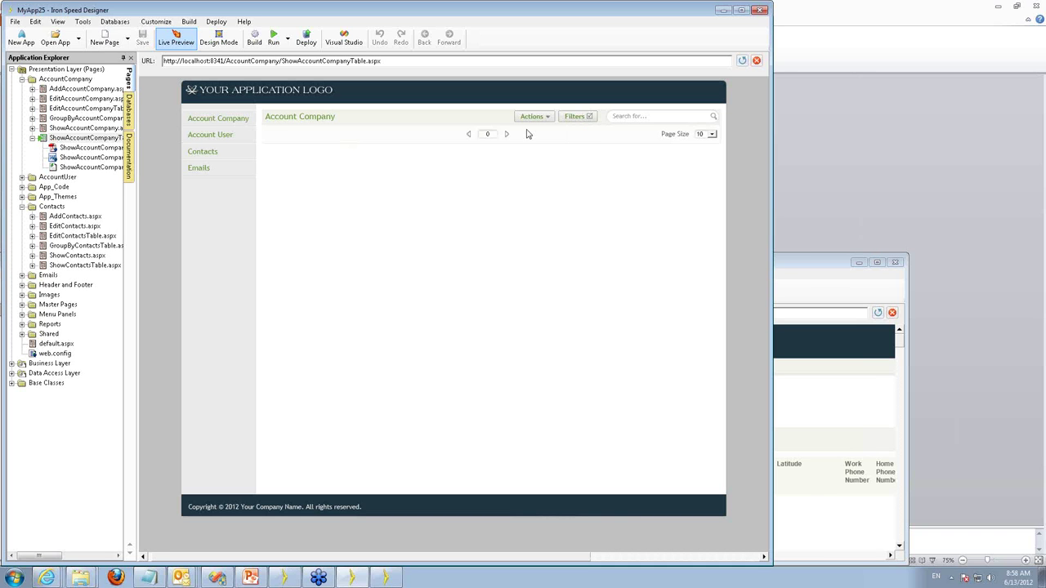
{"action": "left_click", "coordinate": [576, 117]}
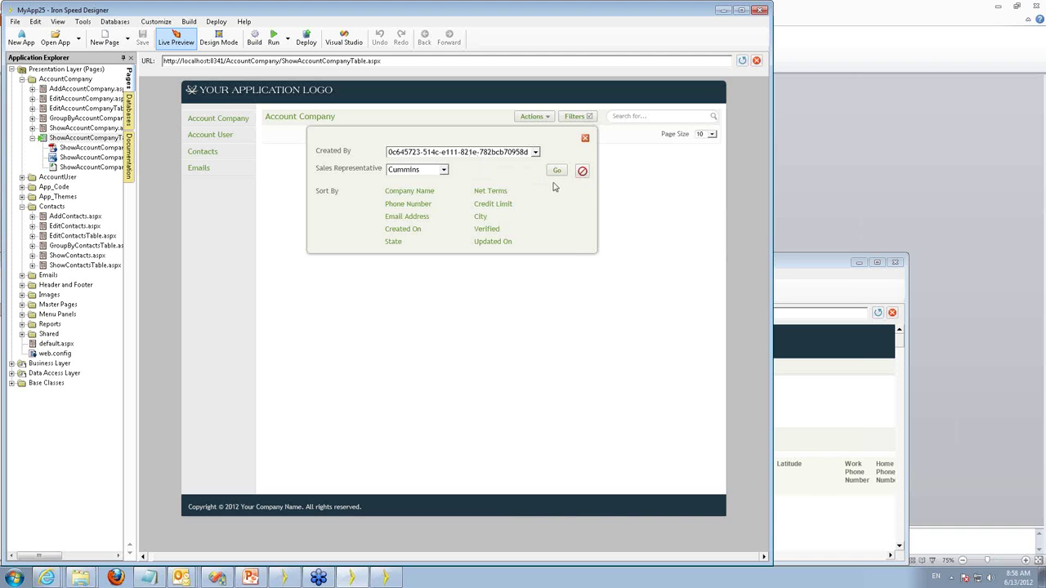
{"action": "left_click", "coordinate": [583, 173]}
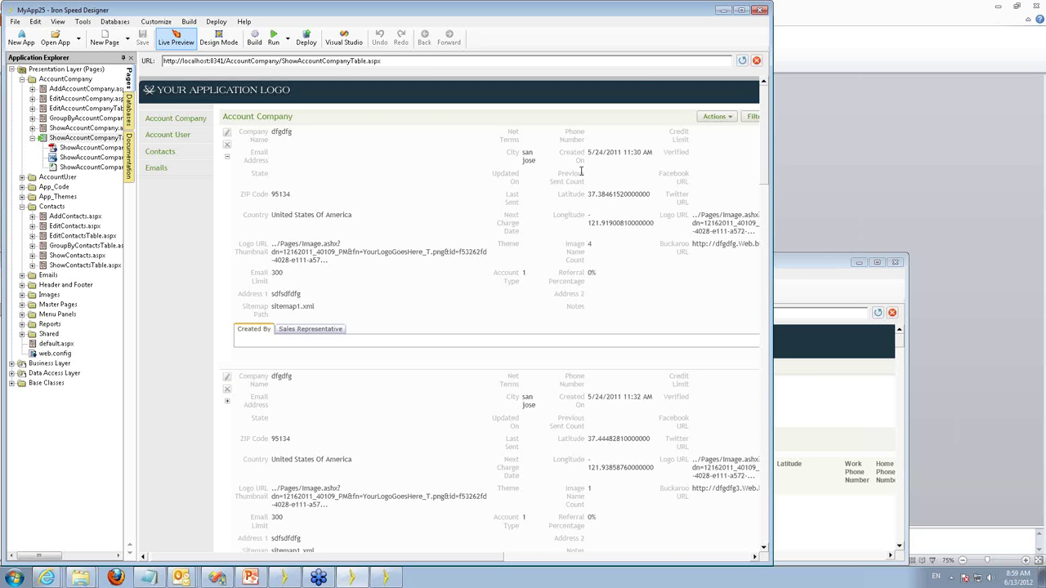
In Design Mode, show the AccountCompanyPanelHeader section and inspect its AccountCompanyButtons and AccountCompanyFilters cells.
{"action": "left_click", "coordinate": [219, 41]}
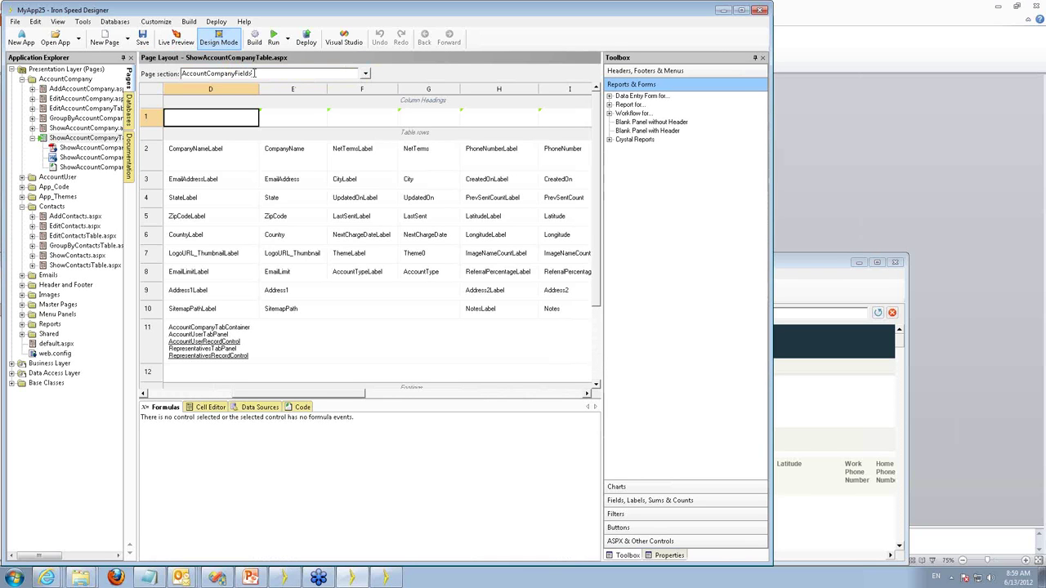
{"action": "left_click", "coordinate": [255, 73]}
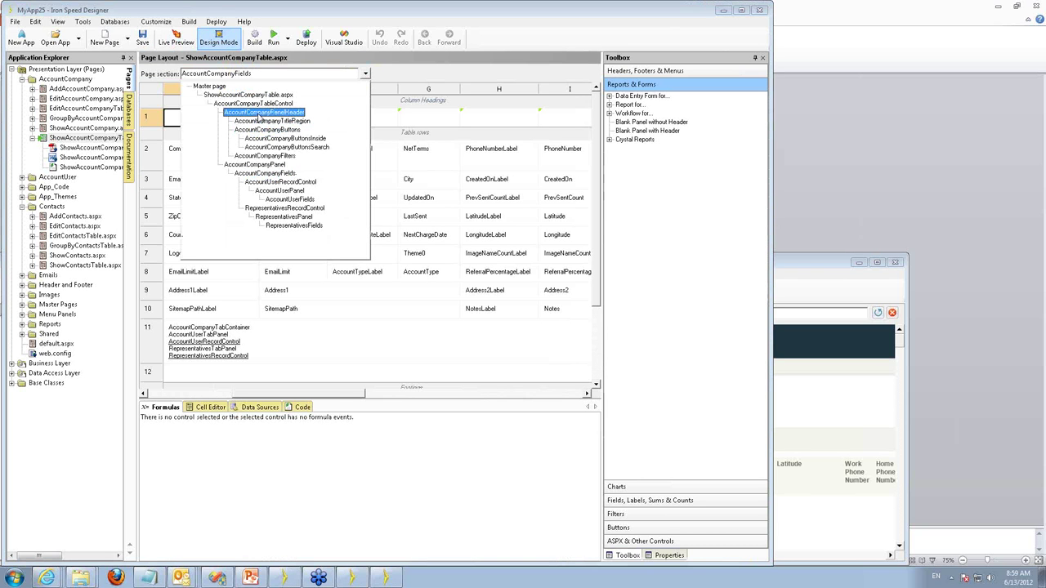
{"action": "left_click", "coordinate": [259, 118]}
{"action": "left_click", "coordinate": [260, 116]}
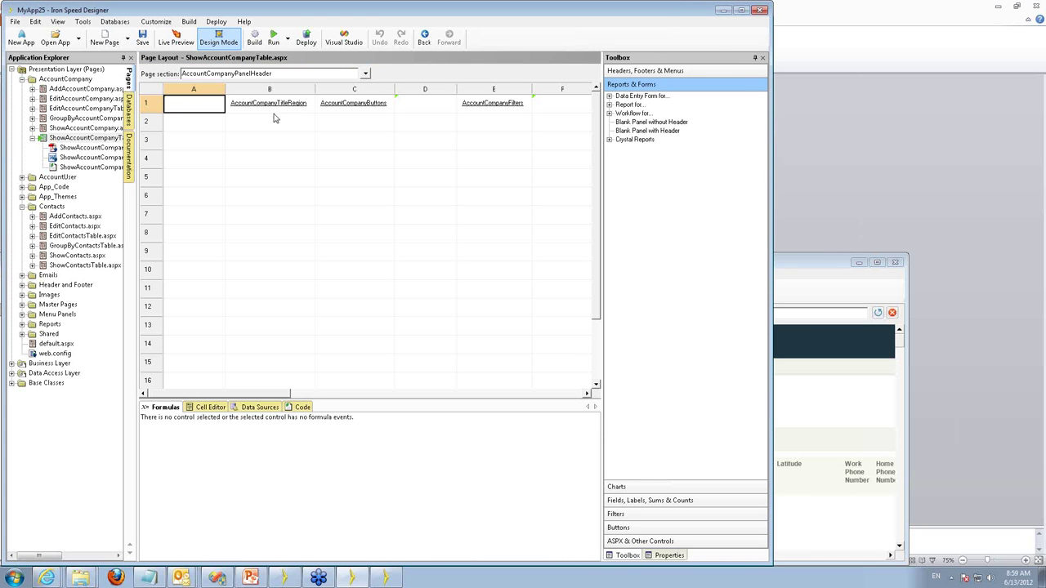
{"action": "left_click", "coordinate": [355, 115]}
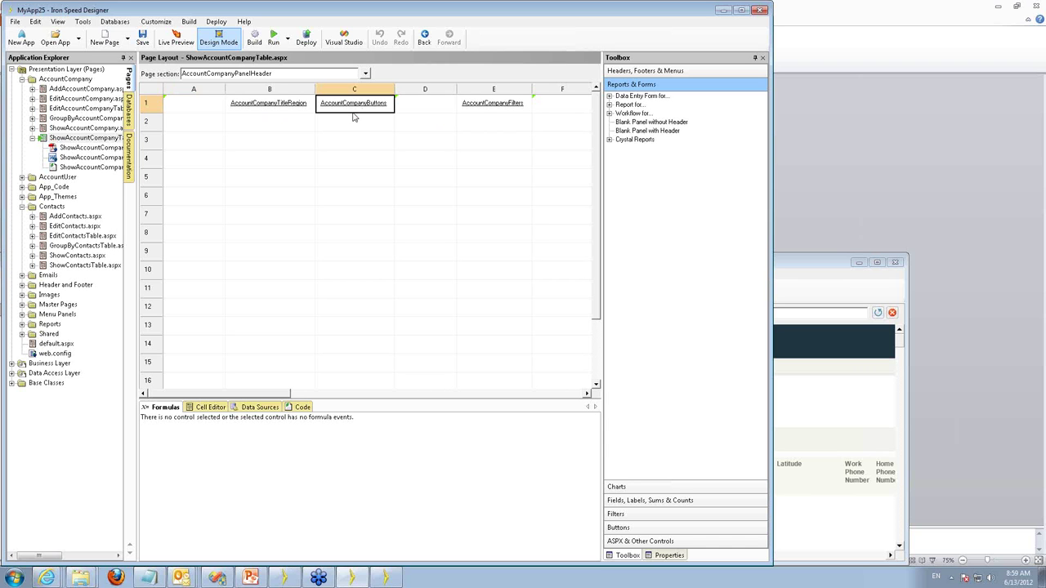
{"action": "left_click", "coordinate": [483, 116]}
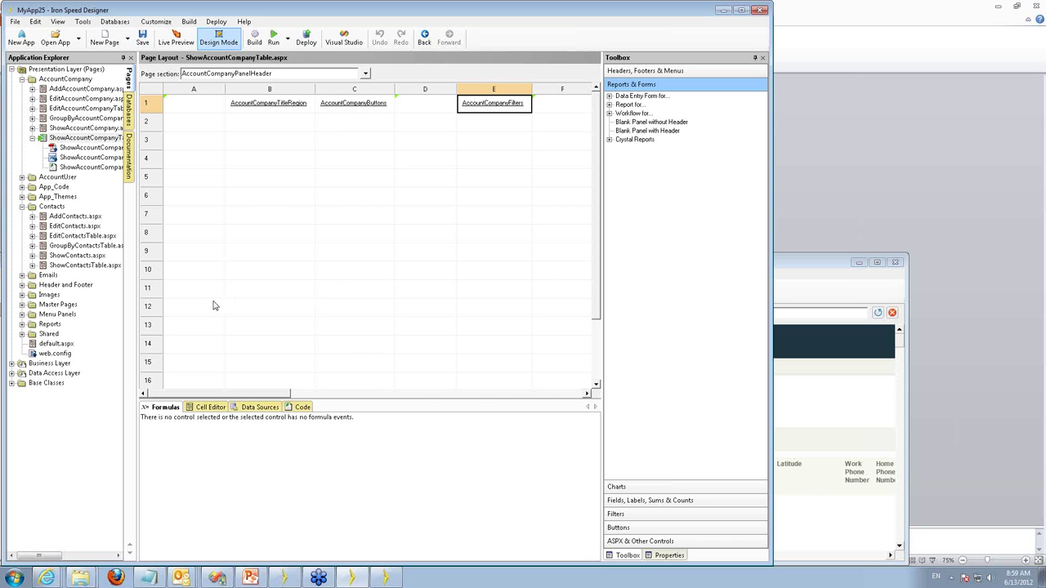
View the AccountCompanyButtons cell markup in the Cell Editor and open that section's layout.
{"action": "left_click", "coordinate": [214, 413]}
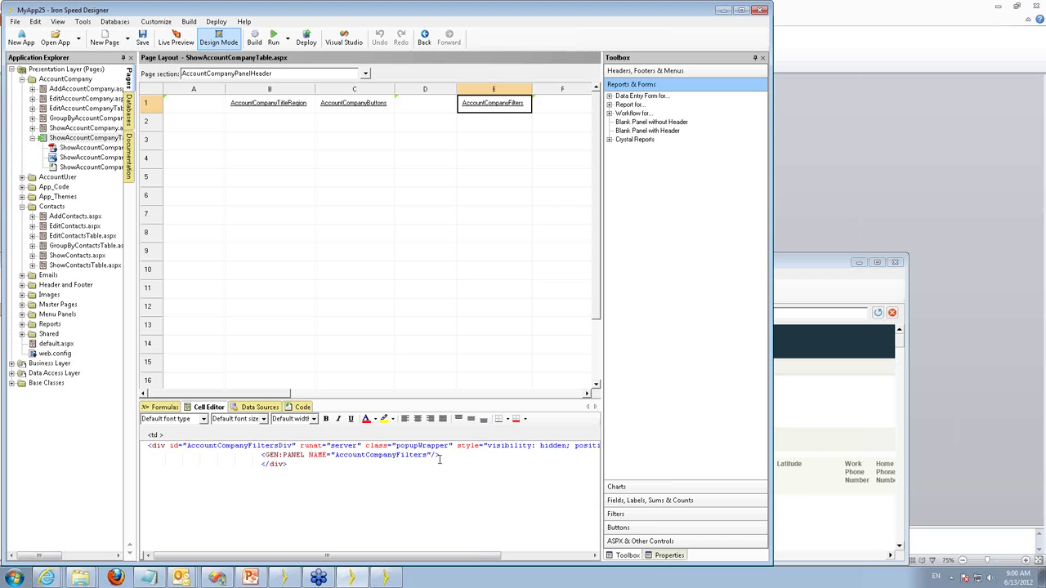
{"action": "left_click", "coordinate": [349, 101]}
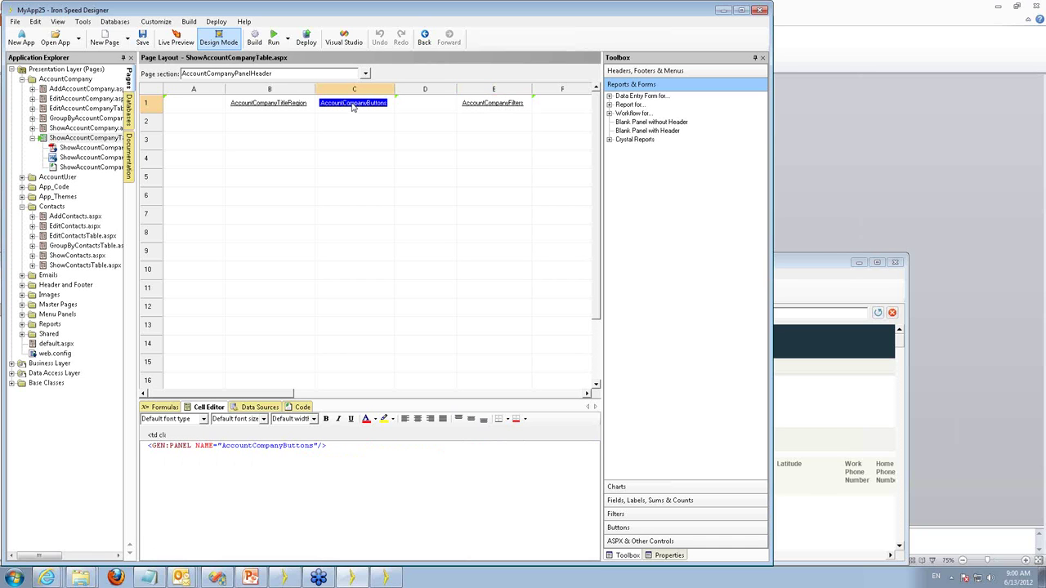
{"action": "double_click", "coordinate": [356, 111]}
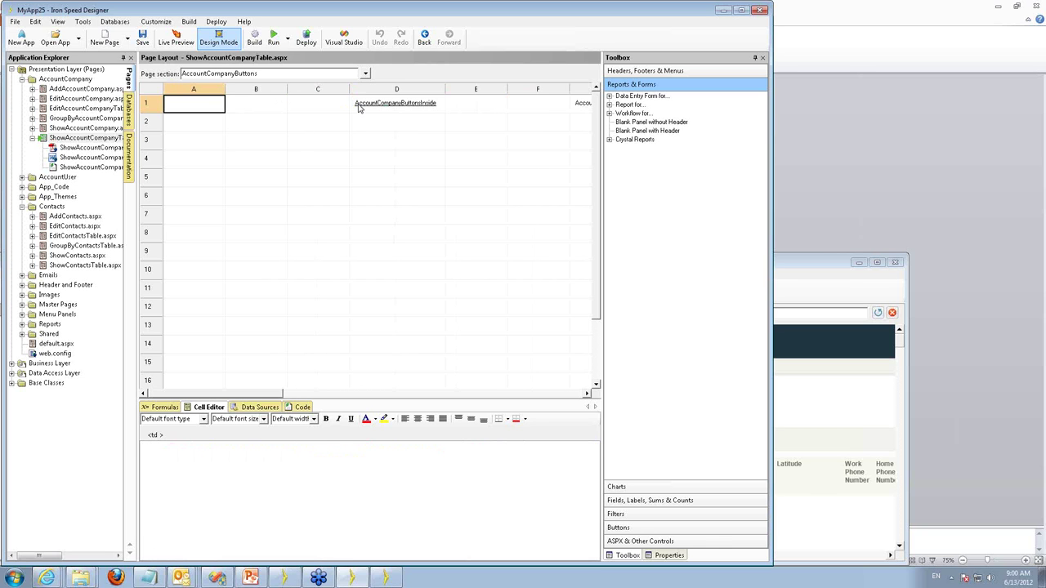
Check the AccountCompanyButtonsInside markup, return to AccountCompanyPanelHeader, and open the AccountCompanyFilters section.
{"action": "left_click", "coordinate": [387, 109]}
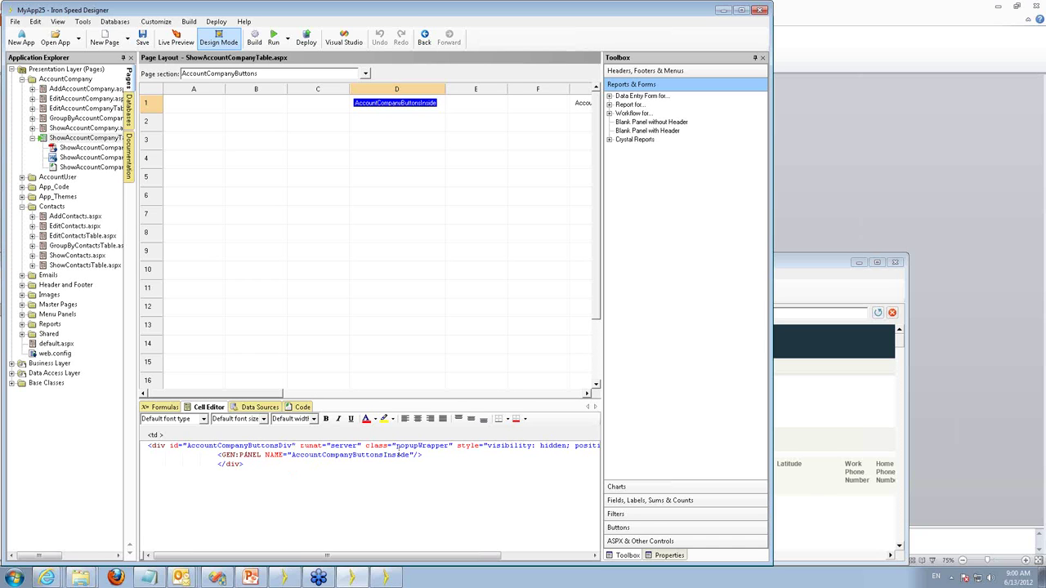
{"action": "left_click", "coordinate": [277, 73]}
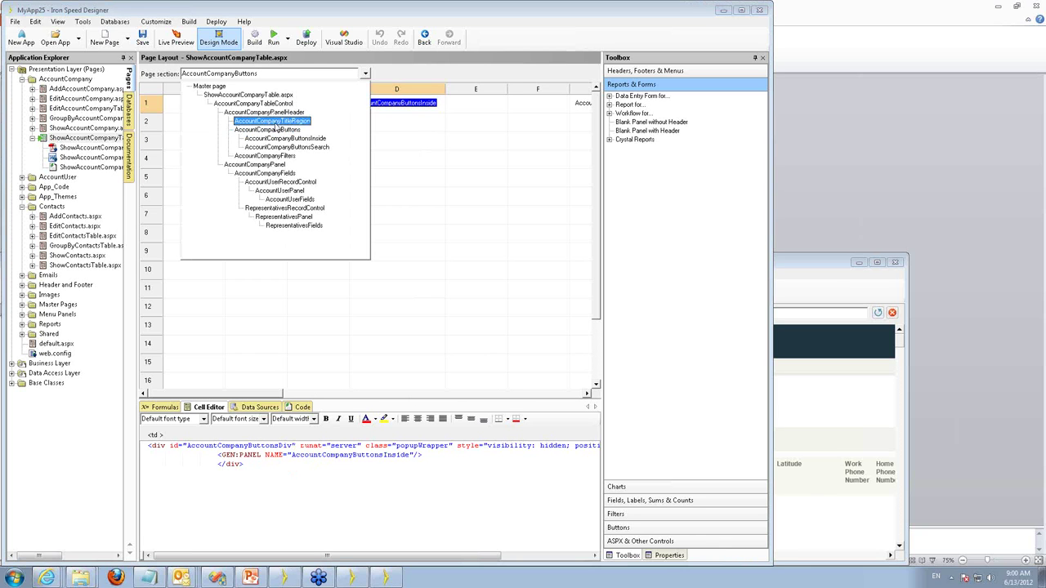
{"action": "key", "text": "Up"}
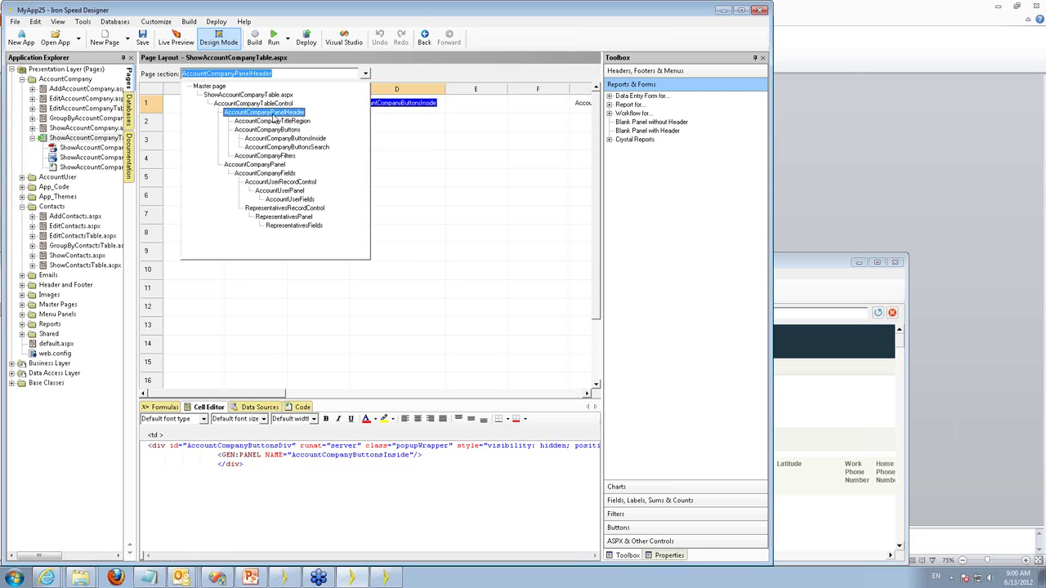
{"action": "key", "text": "Return"}
{"action": "left_click", "coordinate": [365, 105]}
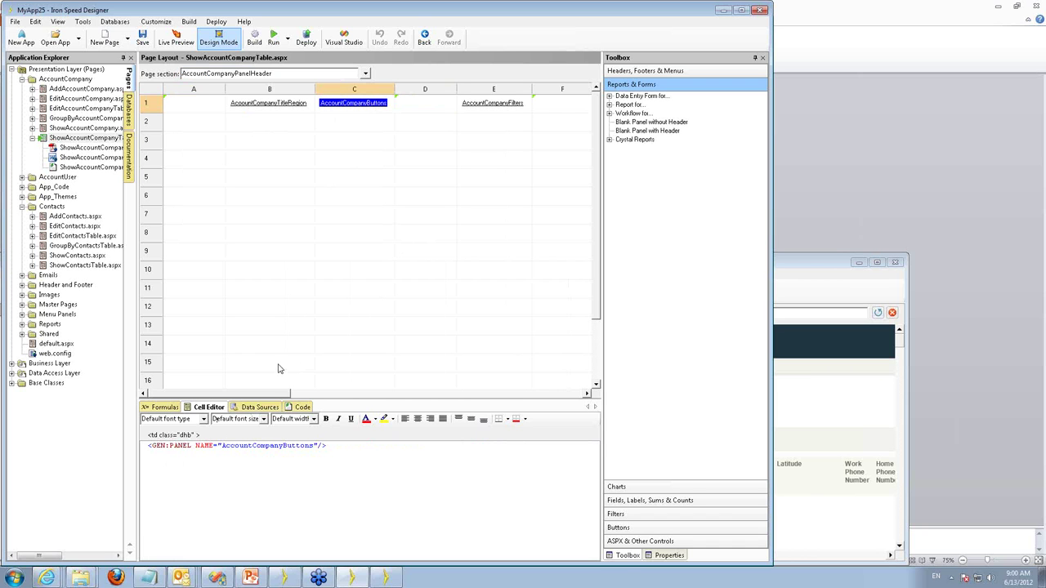
{"action": "left_click", "coordinate": [494, 103]}
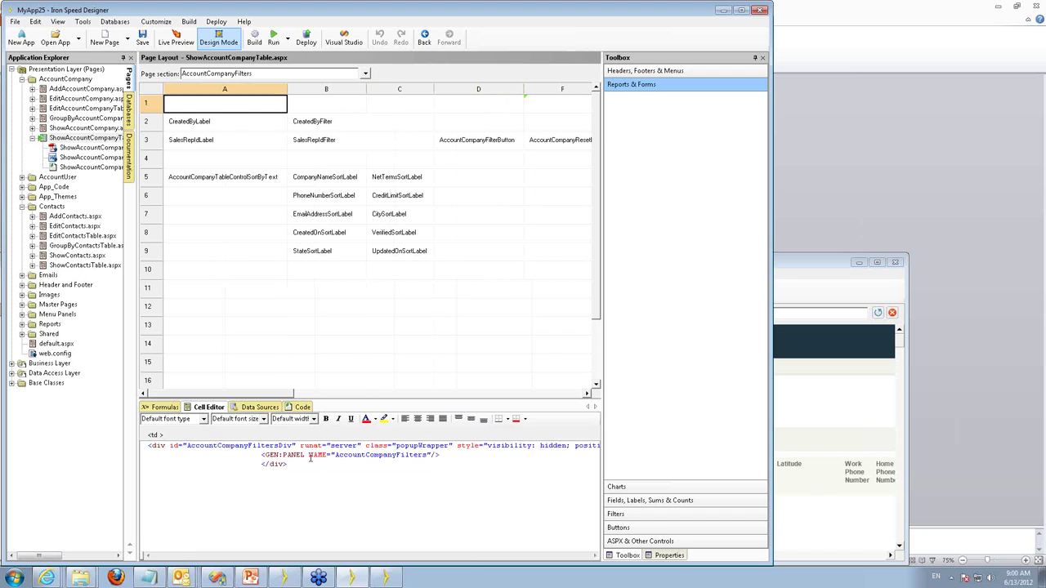
Return to the AccountCompanyPanelHeader section and view the markup of cells C1, D1 and E1.
{"action": "left_click", "coordinate": [365, 74]}
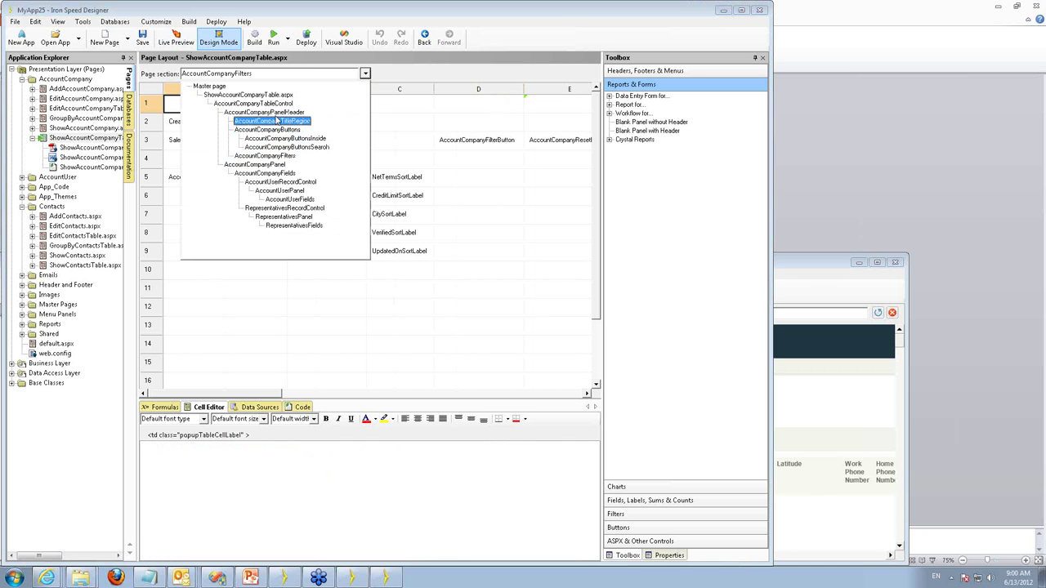
{"action": "left_click", "coordinate": [276, 116]}
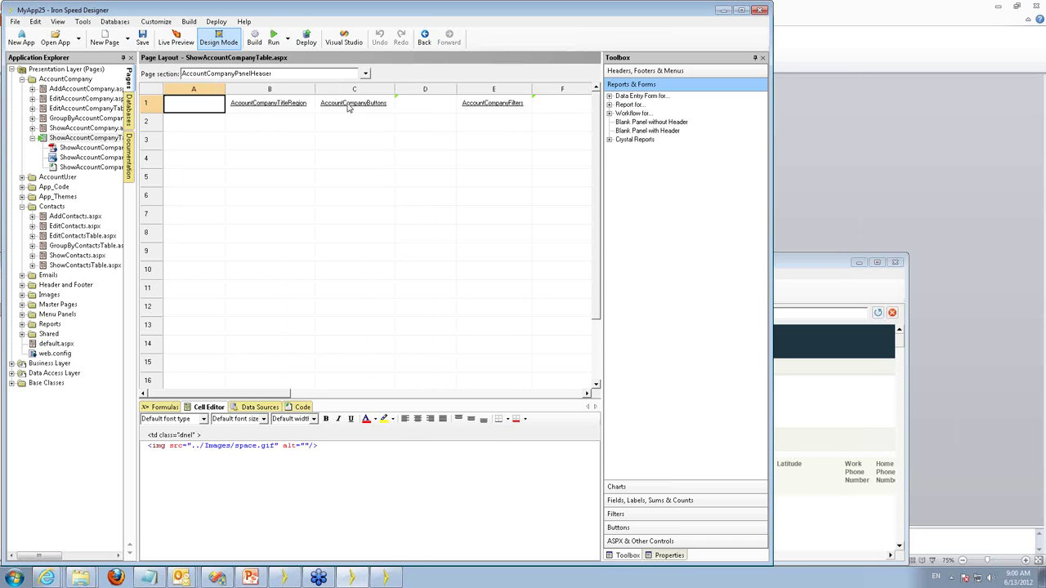
{"action": "left_click", "coordinate": [351, 106]}
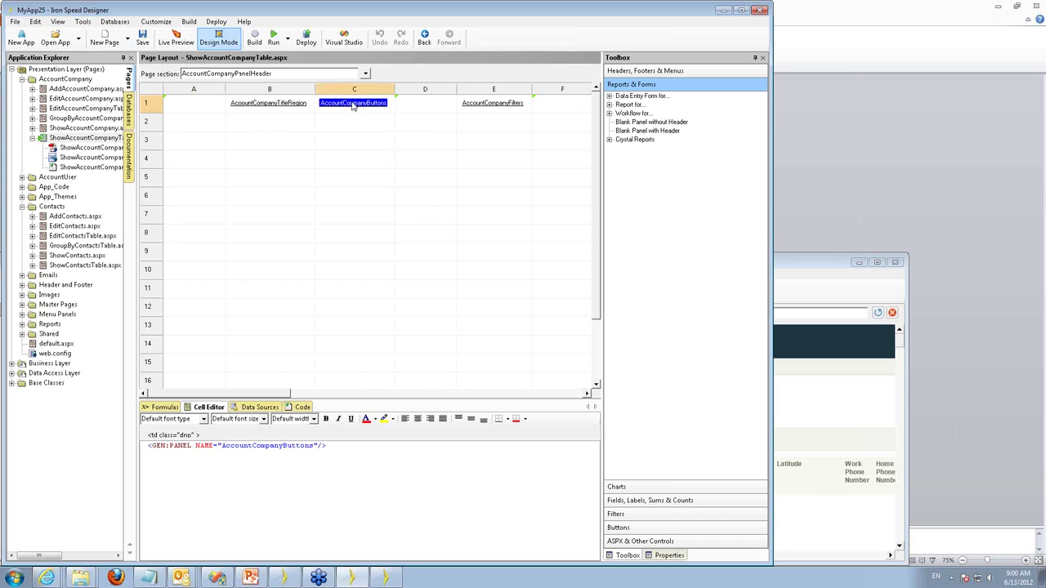
{"action": "left_click", "coordinate": [430, 106]}
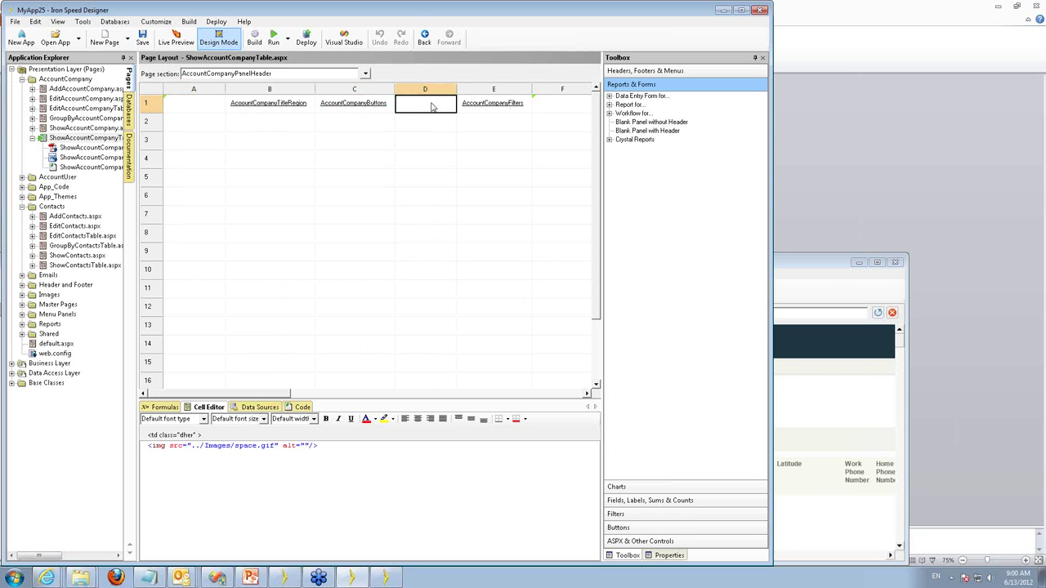
{"action": "left_click", "coordinate": [495, 103]}
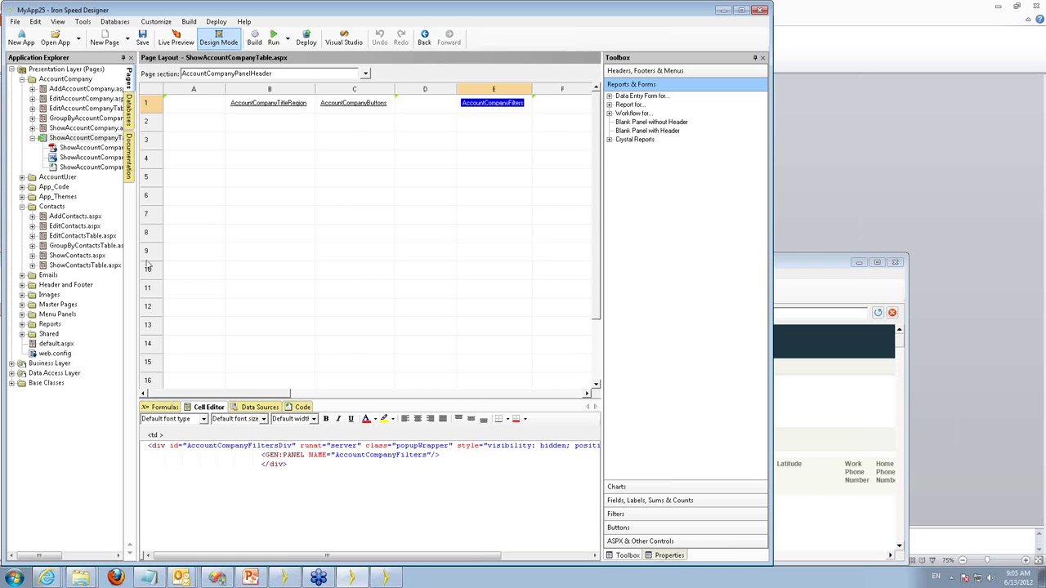
Open the PaginationModern.ascx control's layout from the Shared folder.
{"action": "left_click", "coordinate": [23, 334]}
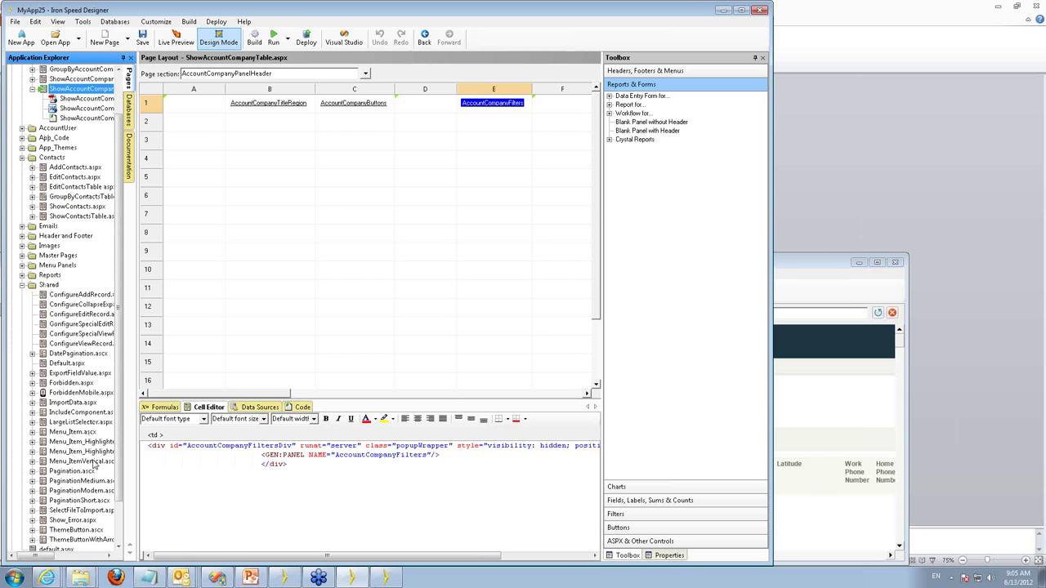
{"action": "left_click", "coordinate": [84, 491]}
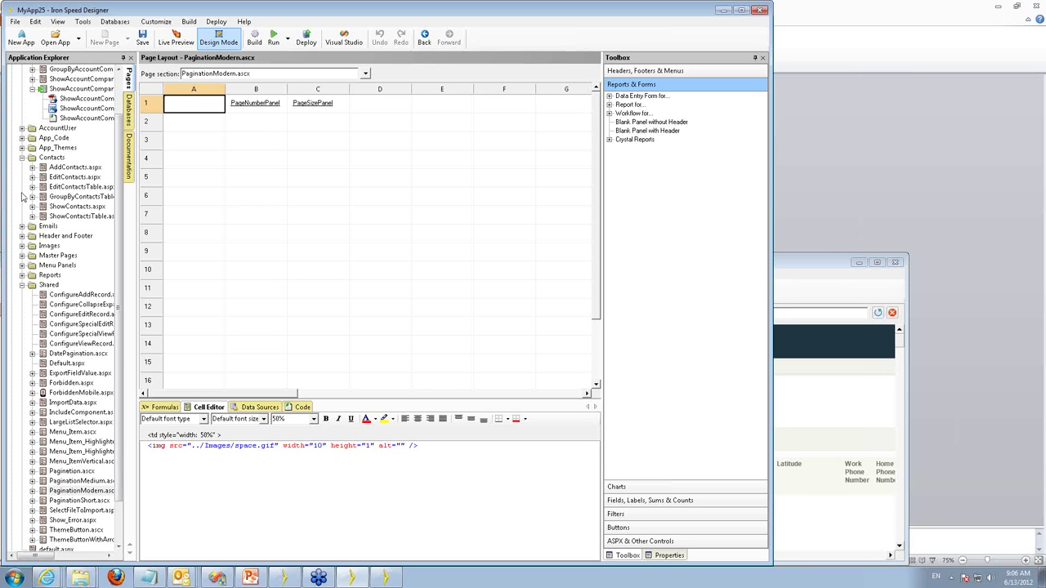
Reselect ShowAccountCompanyTable.aspx and run it in Live Preview.
{"action": "left_click", "coordinate": [88, 92]}
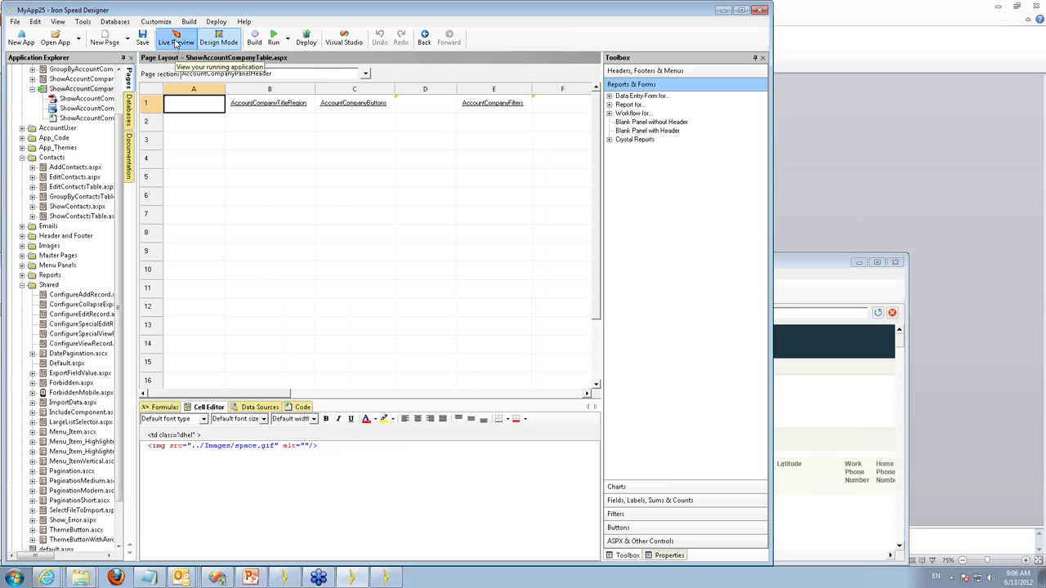
{"action": "left_click", "coordinate": [174, 43]}
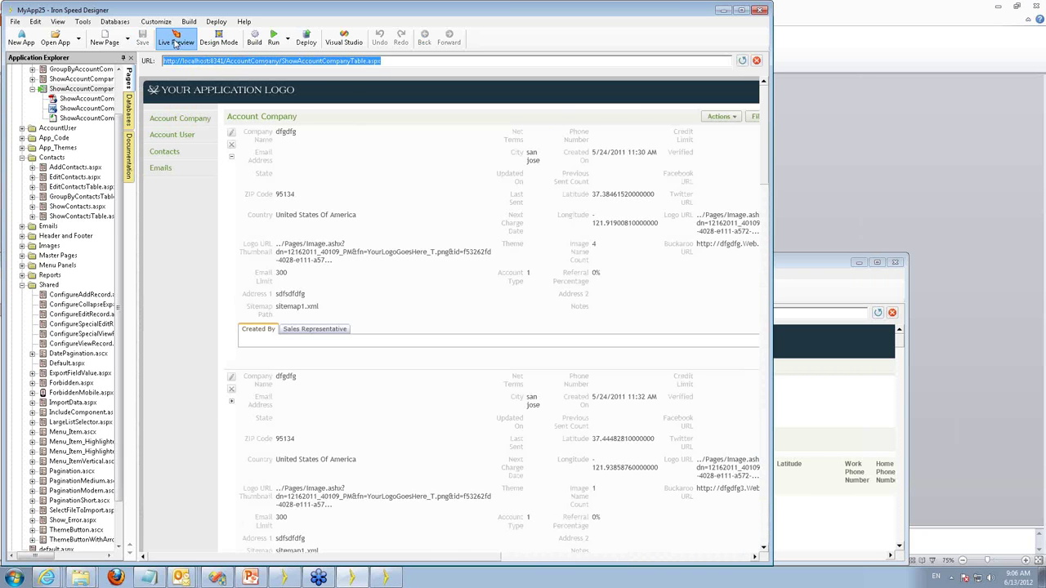
Scroll the preview down to the pager, then preview PaginationModern.ascx by itself.
{"action": "left_click_drag", "start_coordinate": [763, 105], "coordinate": [764, 495]}
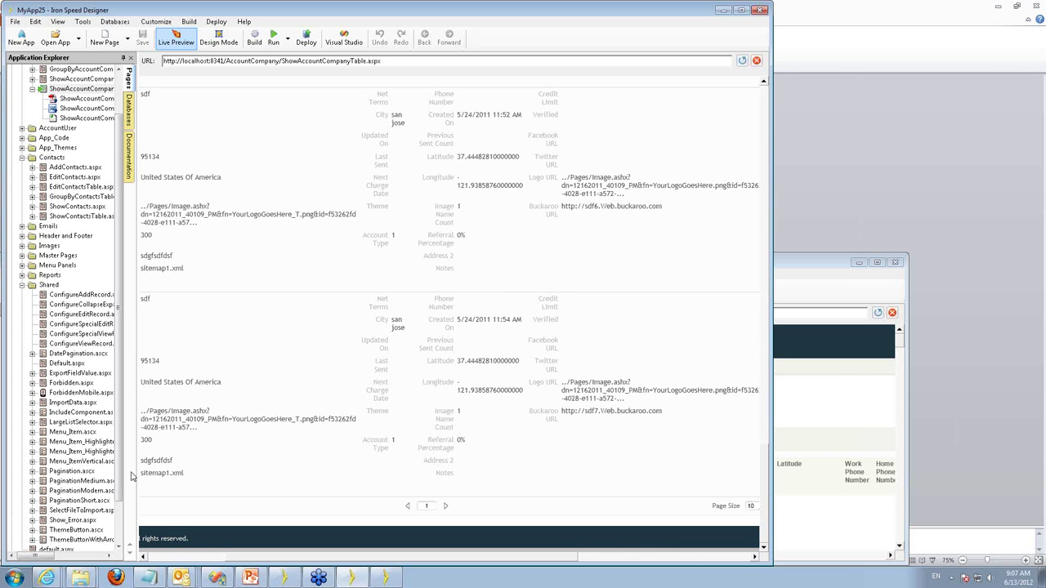
{"action": "left_click", "coordinate": [96, 491]}
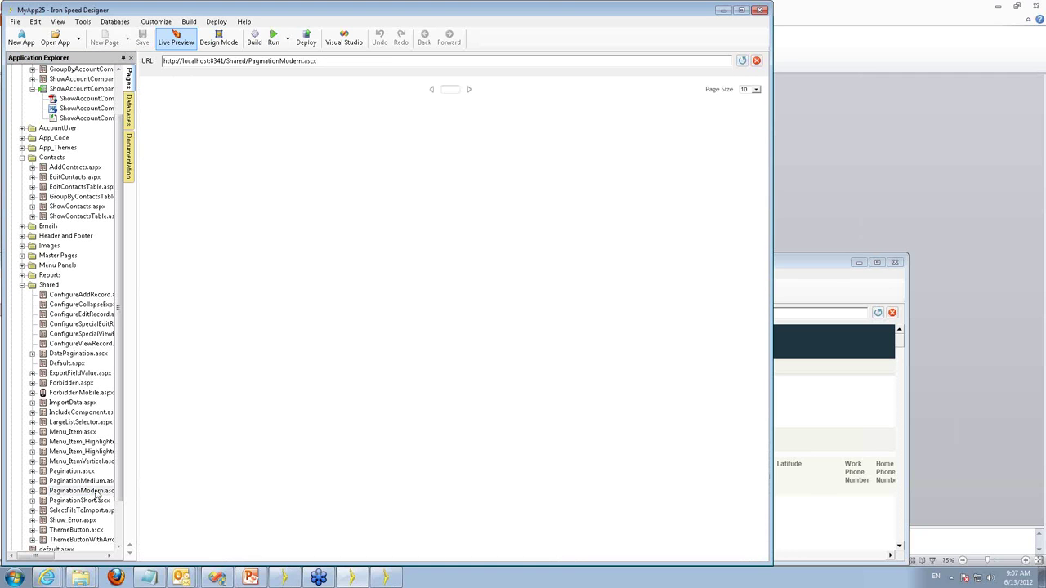
Return to Design Mode and view the markup of cells B1, C1, D1 and A1.
{"action": "left_click", "coordinate": [221, 41]}
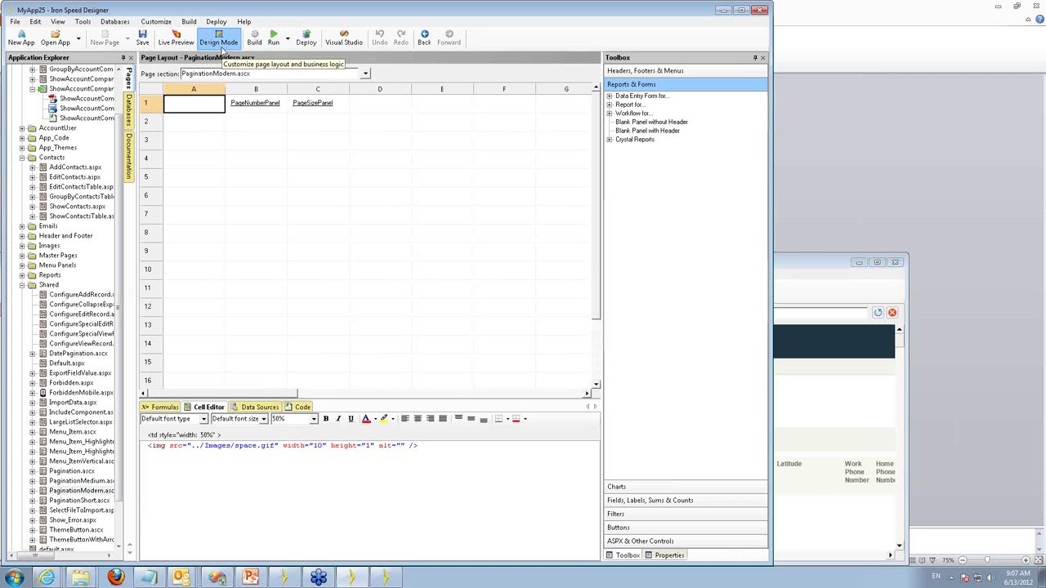
{"action": "left_click", "coordinate": [262, 103]}
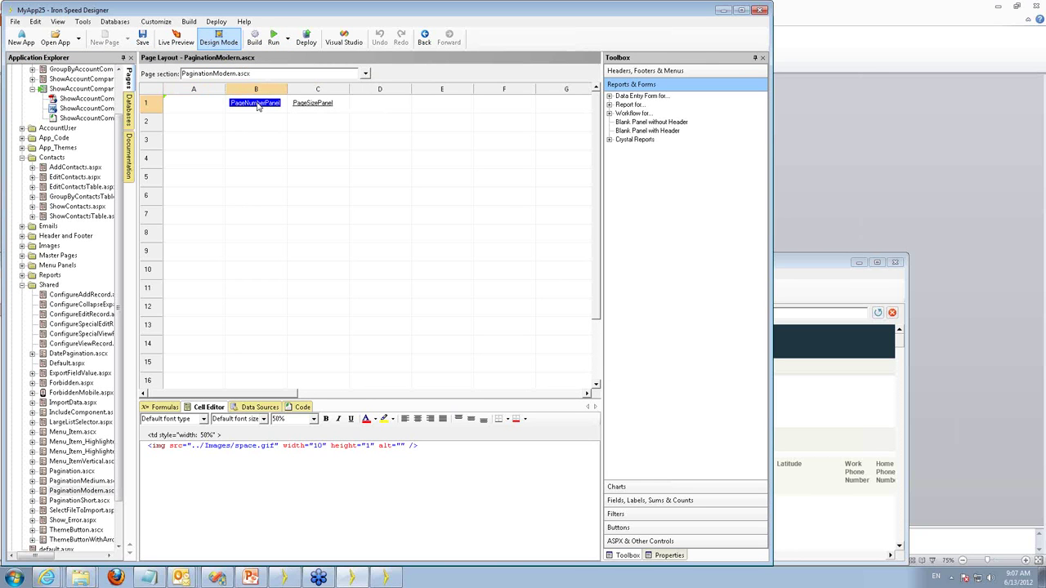
{"action": "left_click", "coordinate": [309, 105]}
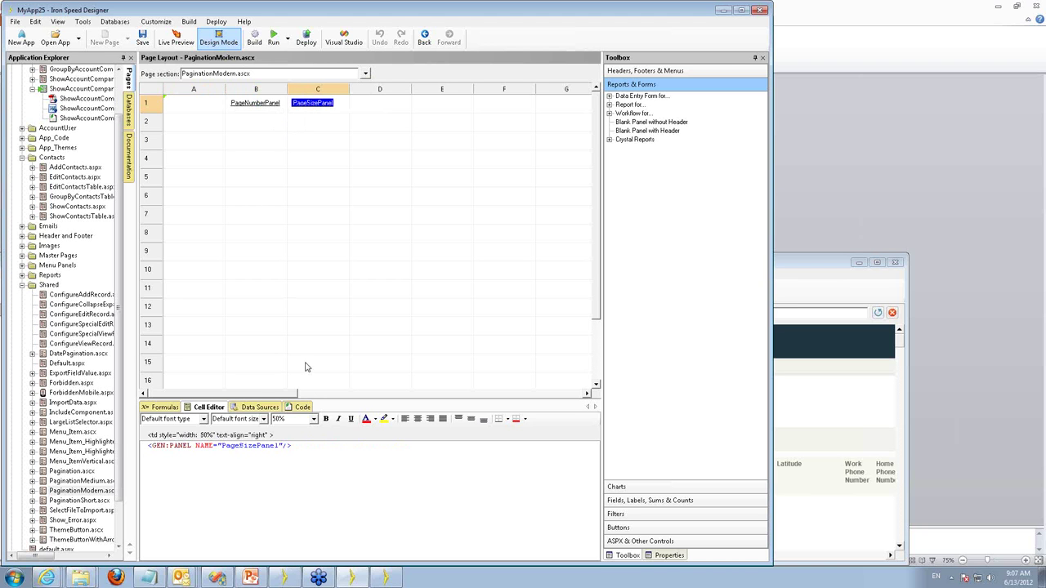
{"action": "left_click", "coordinate": [379, 107]}
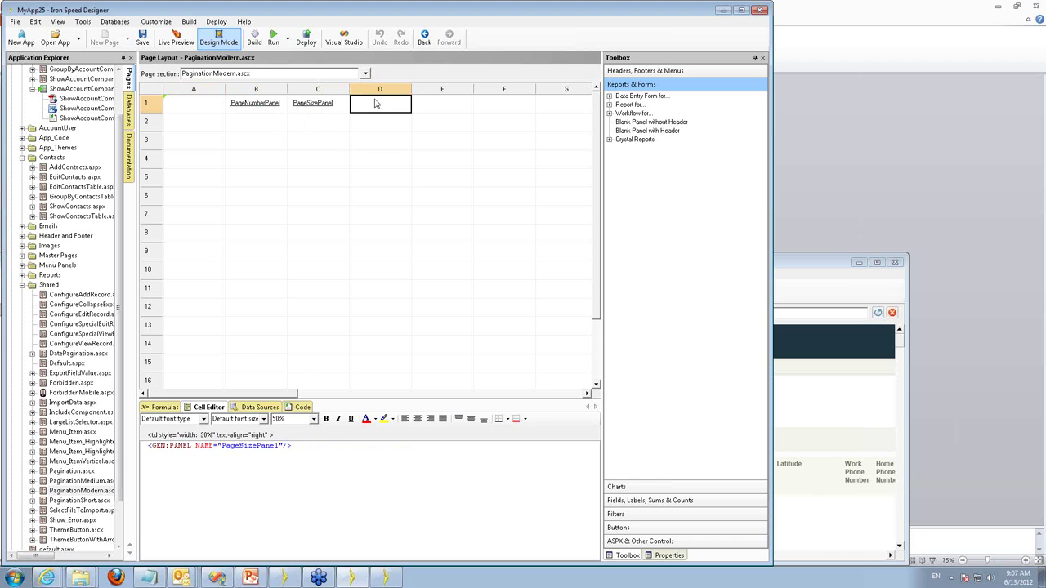
{"action": "left_click", "coordinate": [186, 104]}
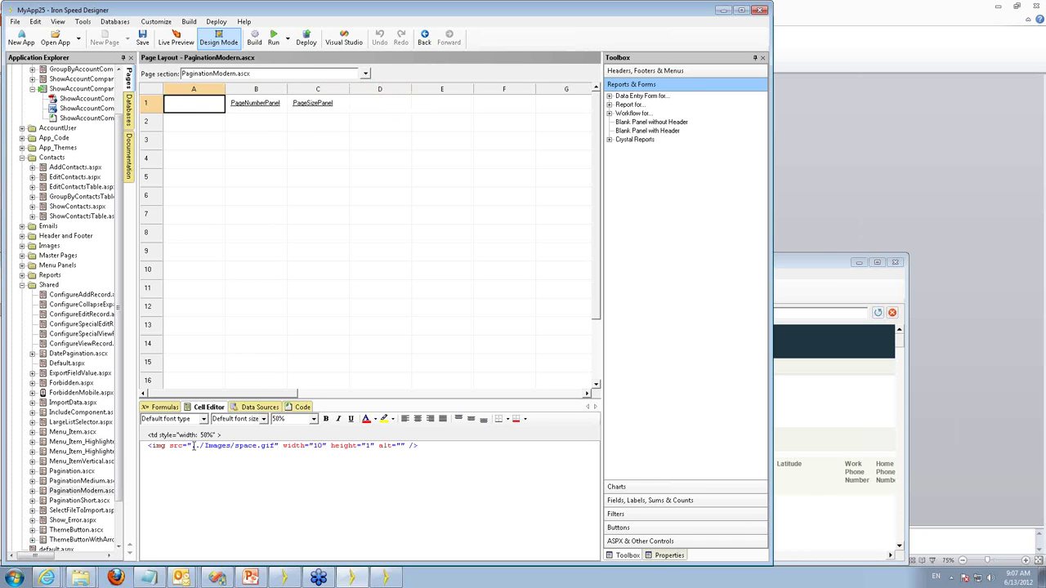
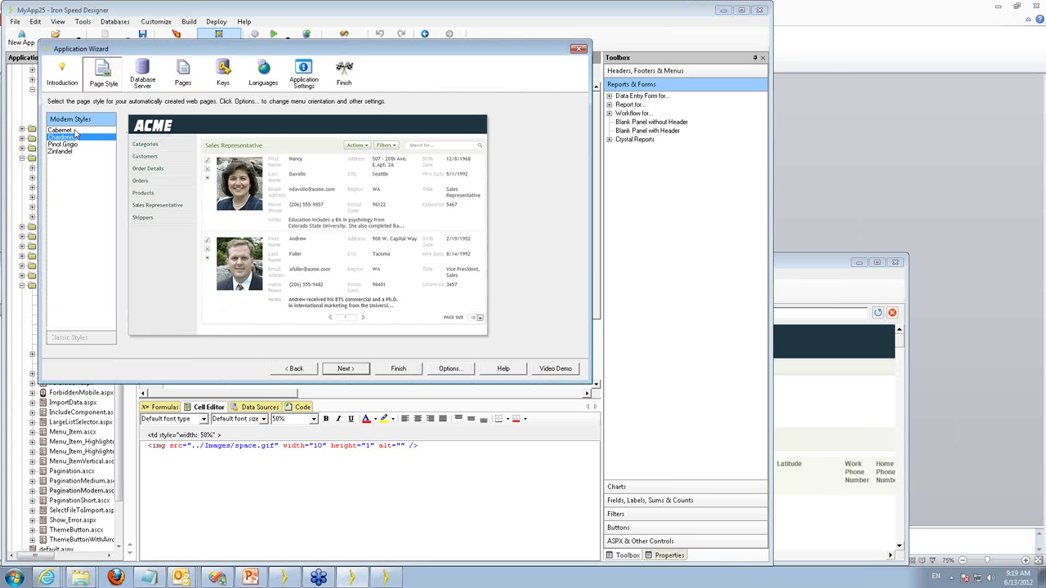
Preview the Zinfandel page style, then the Cabernet modern style.
{"action": "left_click", "coordinate": [65, 152]}
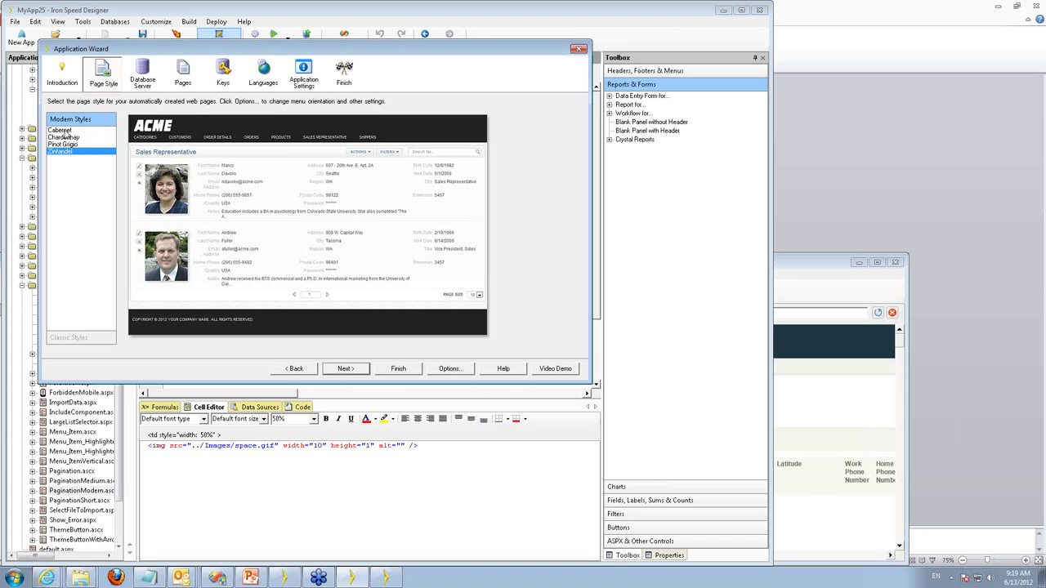
{"action": "left_click", "coordinate": [64, 131]}
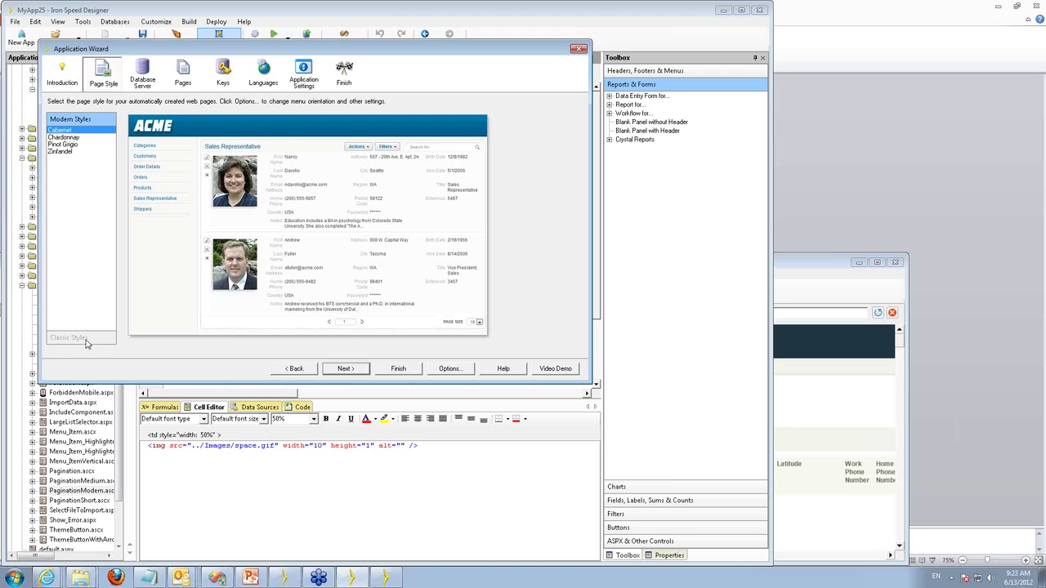
Close the Application Wizard after reviewing the Cabernet preview.
{"action": "key", "text": "Escape"}
Type 'this.' in the ShowAccountCompanyTable code-behind constructor, then return to Design Mode.
{"action": "left_click", "coordinate": [72, 90]}
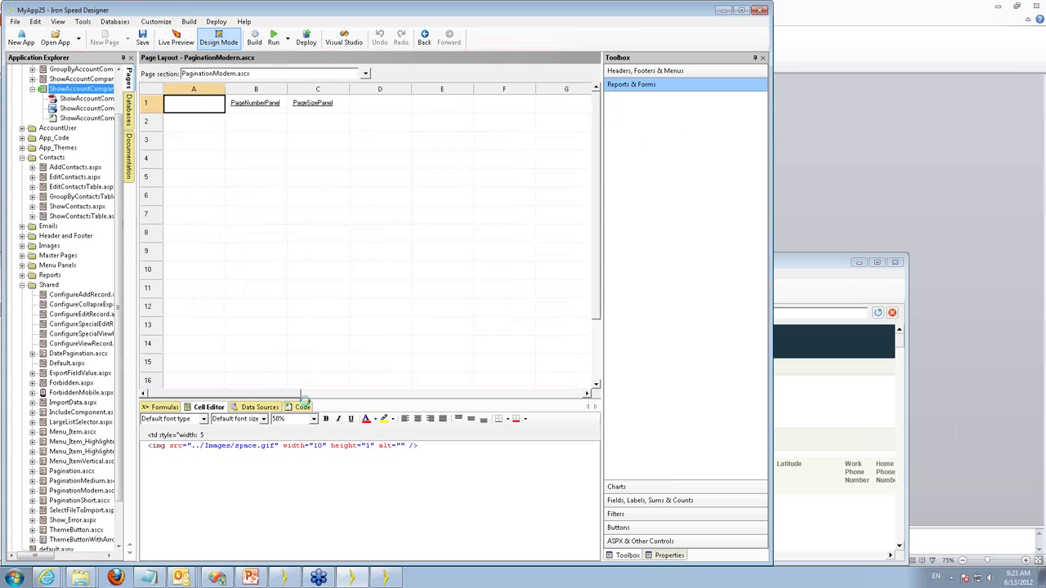
{"action": "left_click", "coordinate": [82, 108]}
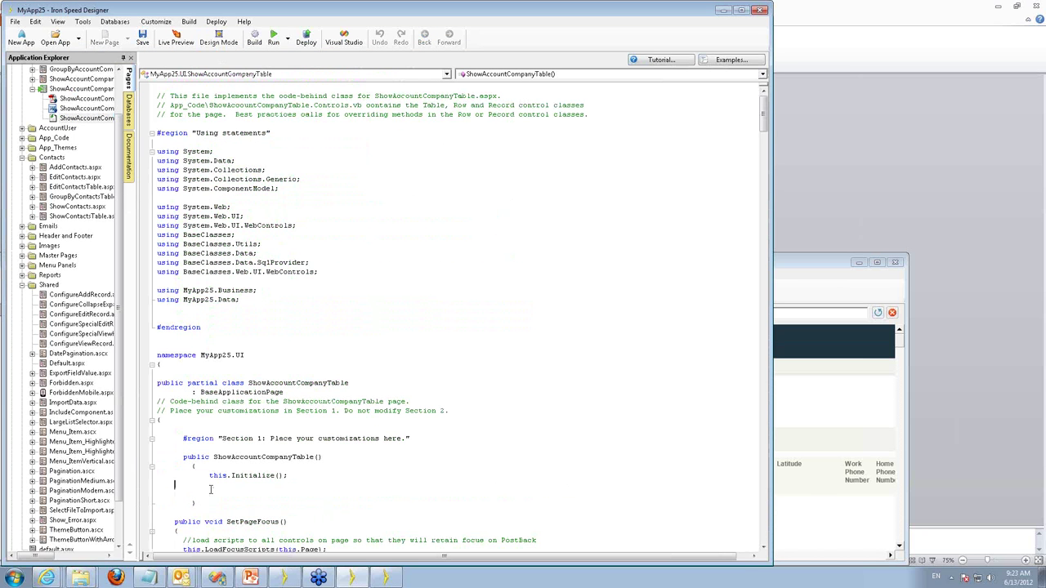
{"action": "type", "text": "this."}
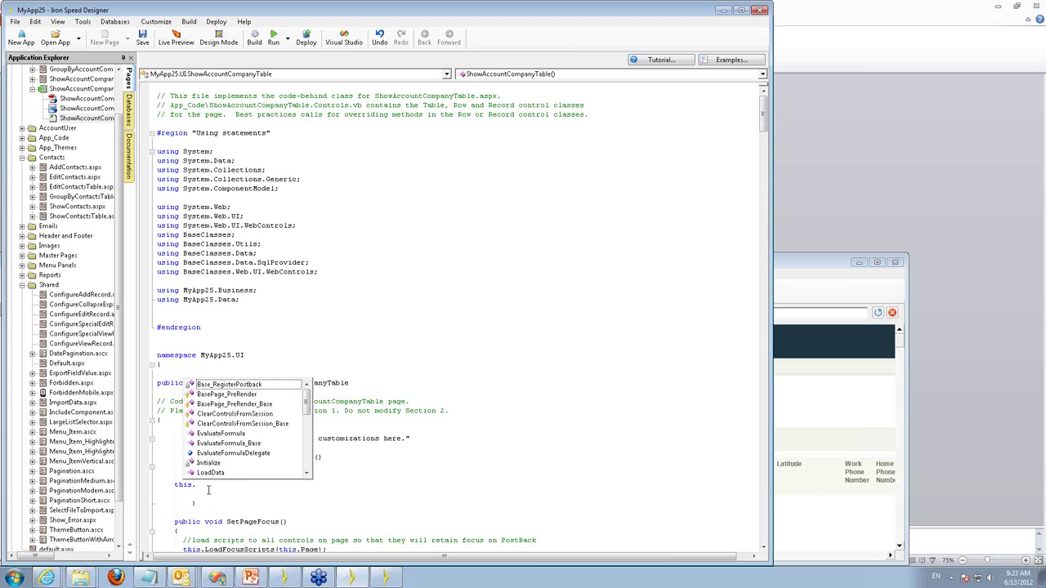
{"action": "left_click", "coordinate": [219, 47]}
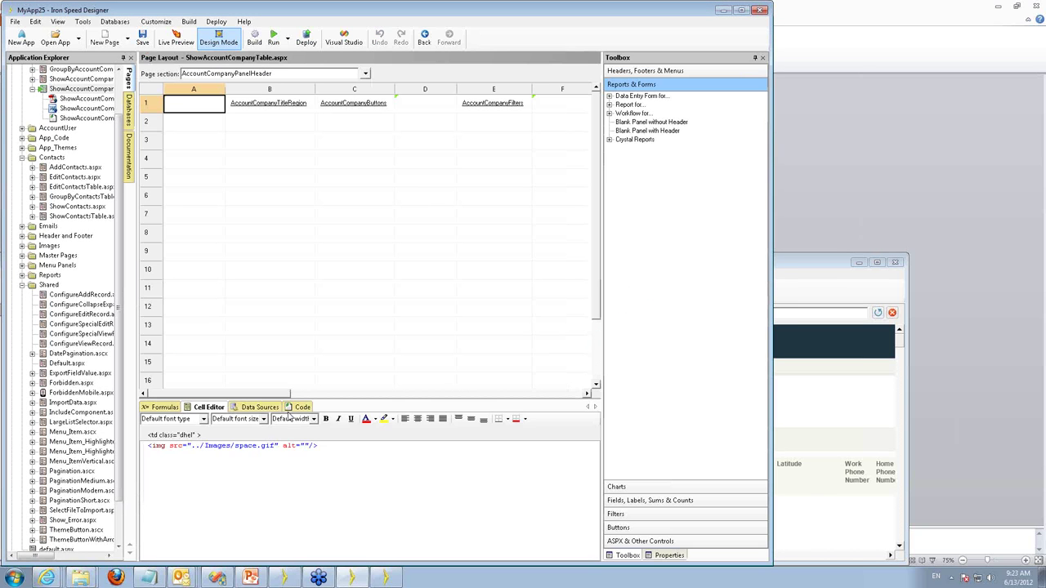
Show the SetEmail() code for the Email field in the RepresentativesFields section.
{"action": "left_click", "coordinate": [298, 408]}
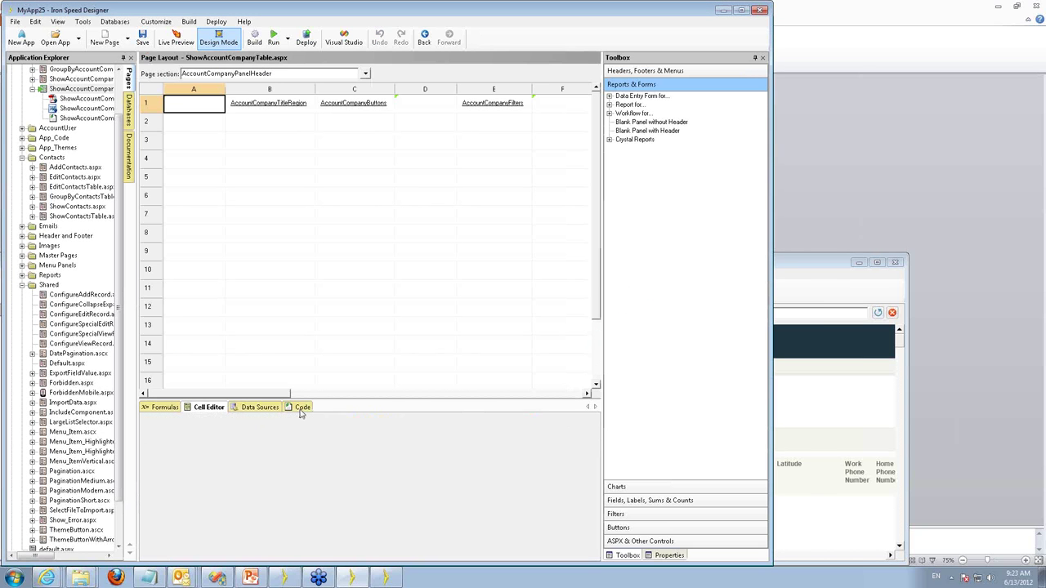
{"action": "left_click", "coordinate": [239, 73]}
{"action": "left_click", "coordinate": [289, 227]}
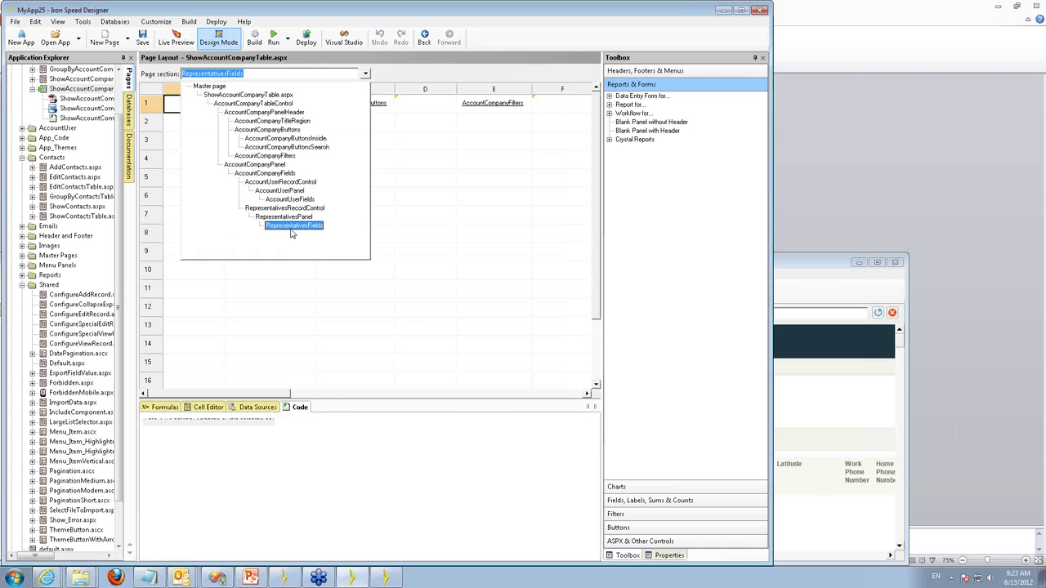
{"action": "left_click", "coordinate": [244, 122]}
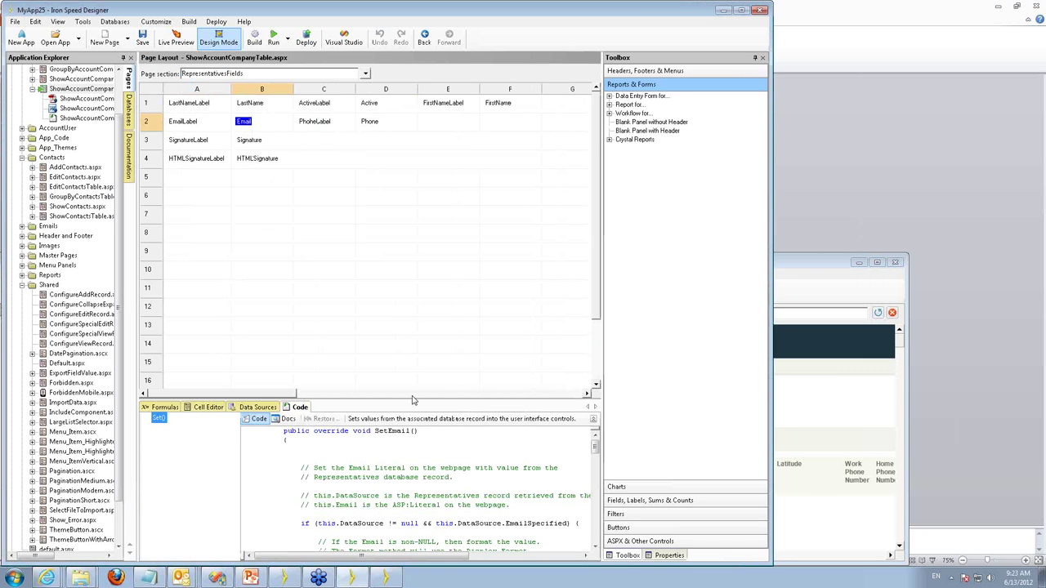
{"action": "left_click", "coordinate": [303, 452]}
Switch to the whole ShowAccountCompanyTable.aspx page and list its data source queries.
{"action": "left_click", "coordinate": [225, 74]}
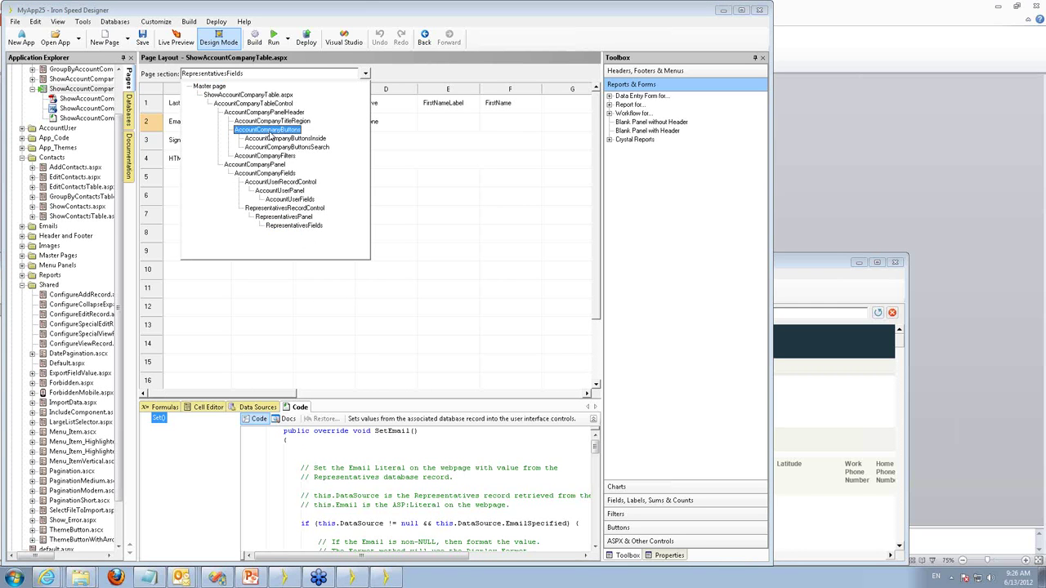
{"action": "left_click", "coordinate": [262, 96]}
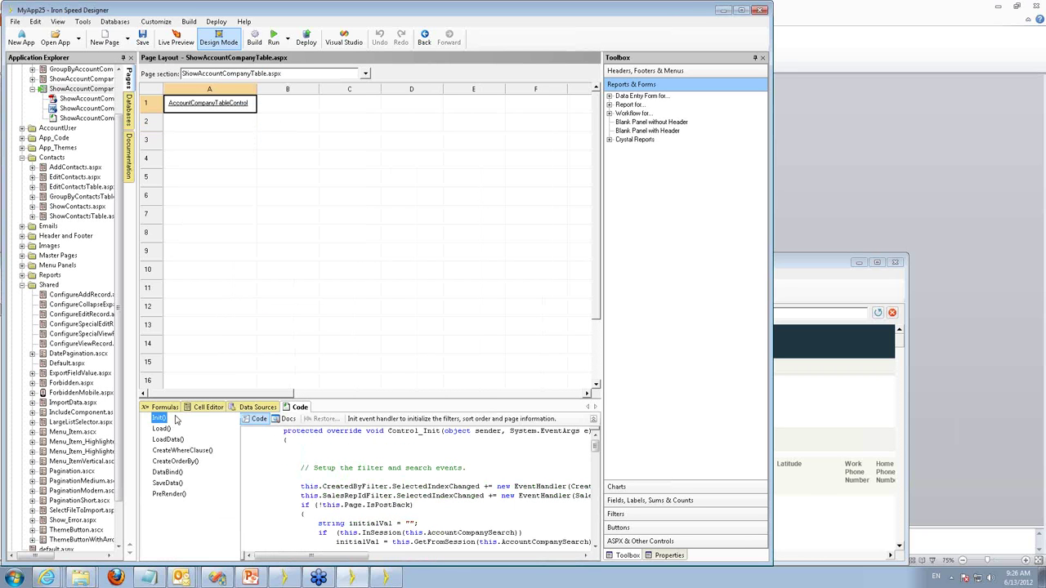
{"action": "left_click", "coordinate": [258, 408]}
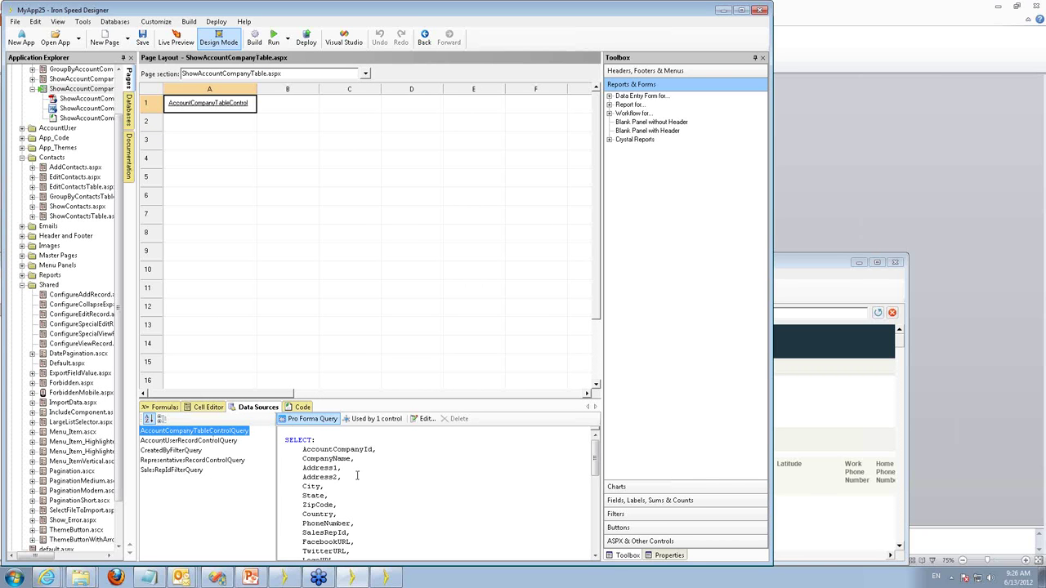
Open the table control's query in the Query Wizard and review its generated summary.
{"action": "left_click", "coordinate": [425, 419]}
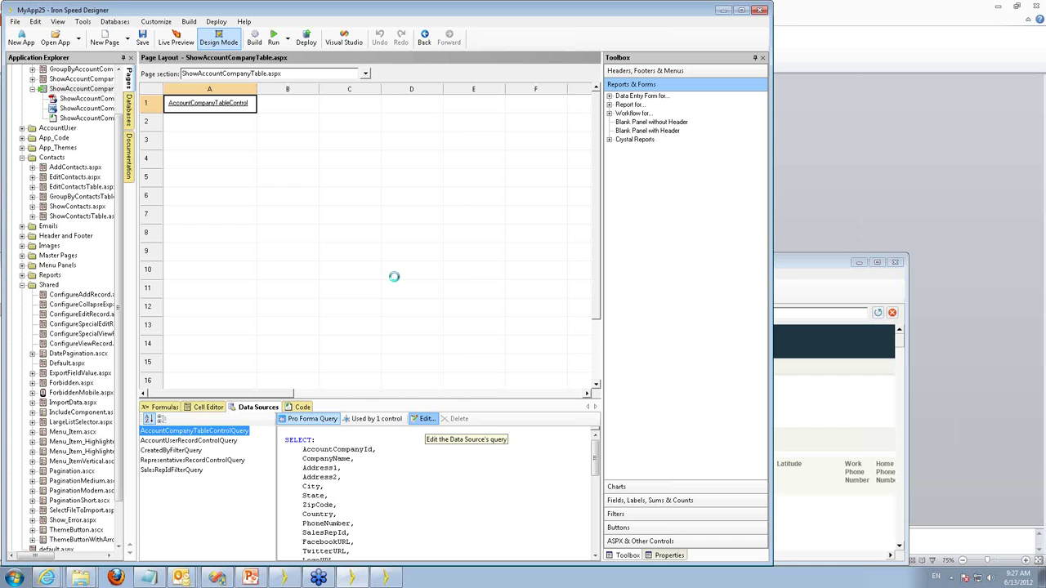
{"action": "left_click", "coordinate": [513, 139]}
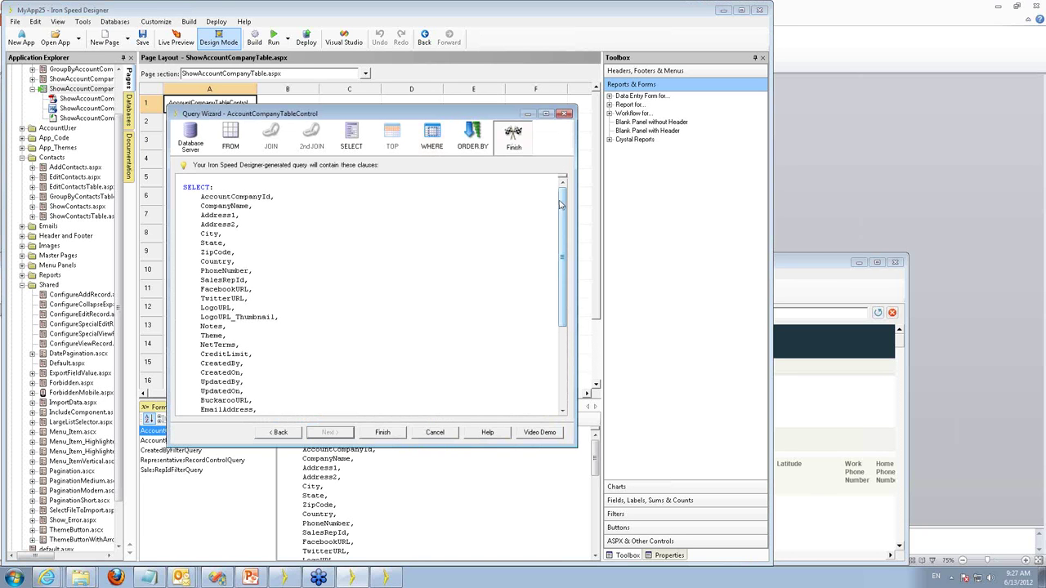
{"action": "left_click_drag", "start_coordinate": [561, 204], "coordinate": [571, 364]}
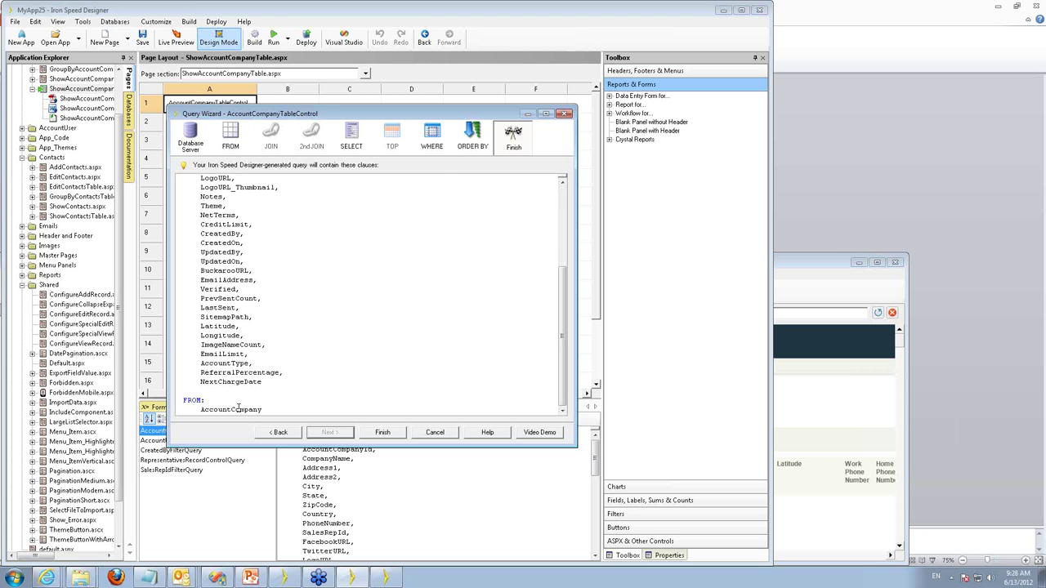
Close the Query Wizard and browse the database tables in the Databases explorer.
{"action": "key", "text": "Escape"}
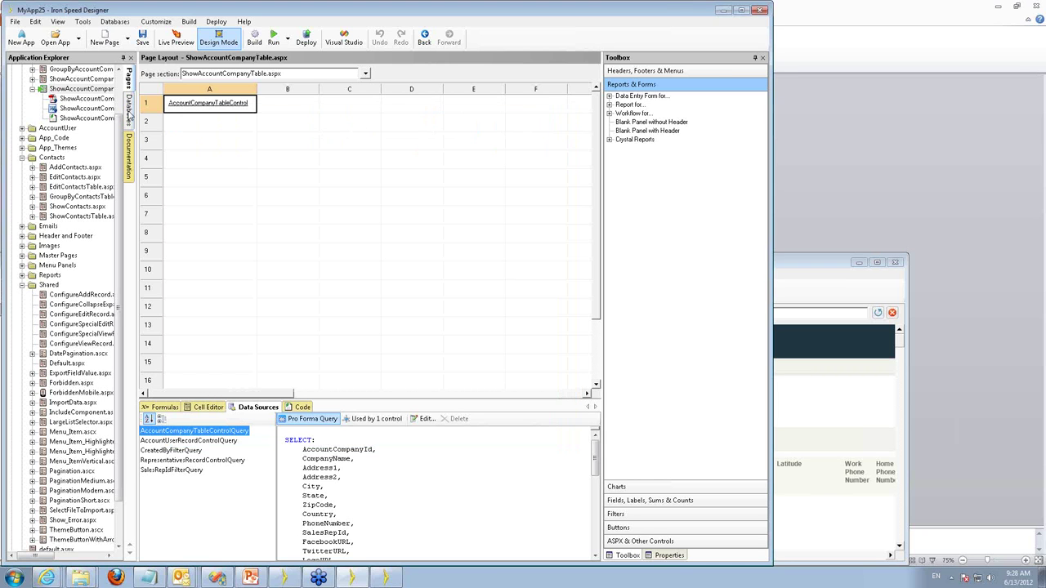
{"action": "left_click", "coordinate": [128, 114]}
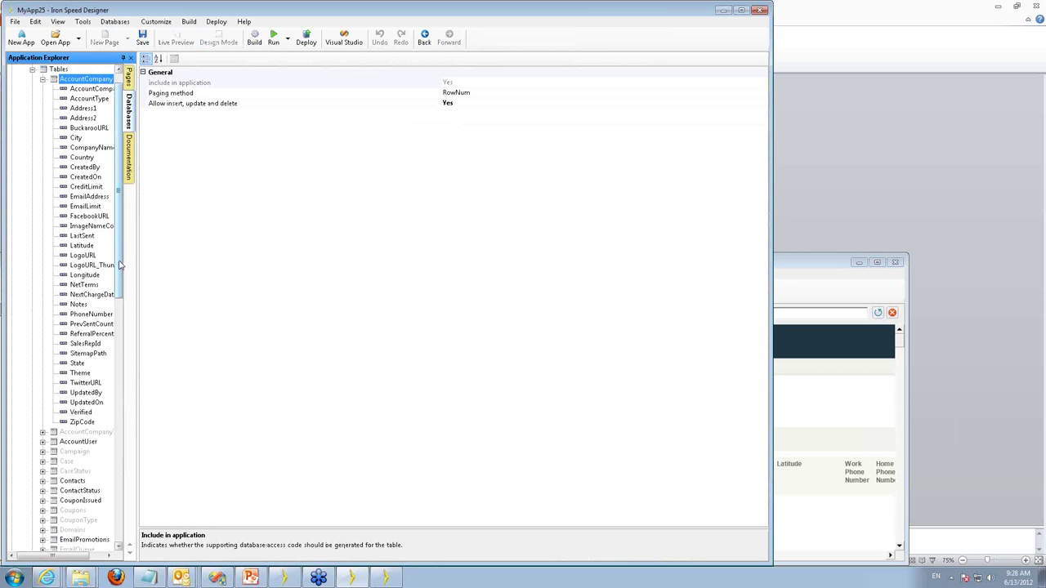
{"action": "left_click_drag", "start_coordinate": [120, 265], "coordinate": [125, 464]}
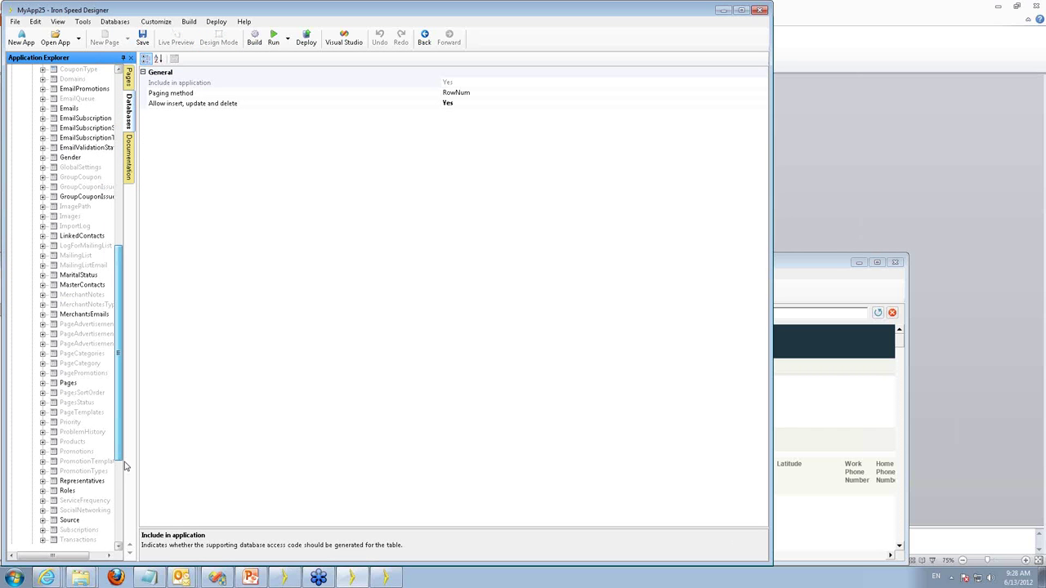
Scroll down through the Tables list in the Databases explorer.
{"action": "scroll", "coordinate": [125, 465], "scroll_direction": "down", "scroll_amount": 3}
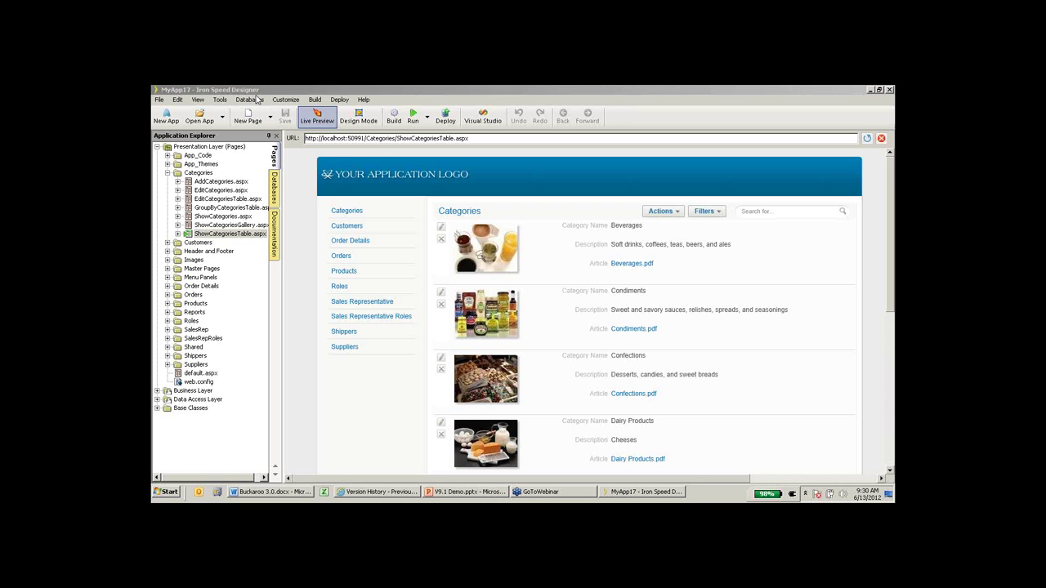
Open the Databases commands list, showing Synchronize Database Schema and Accept Changes.
{"action": "left_click", "coordinate": [257, 100]}
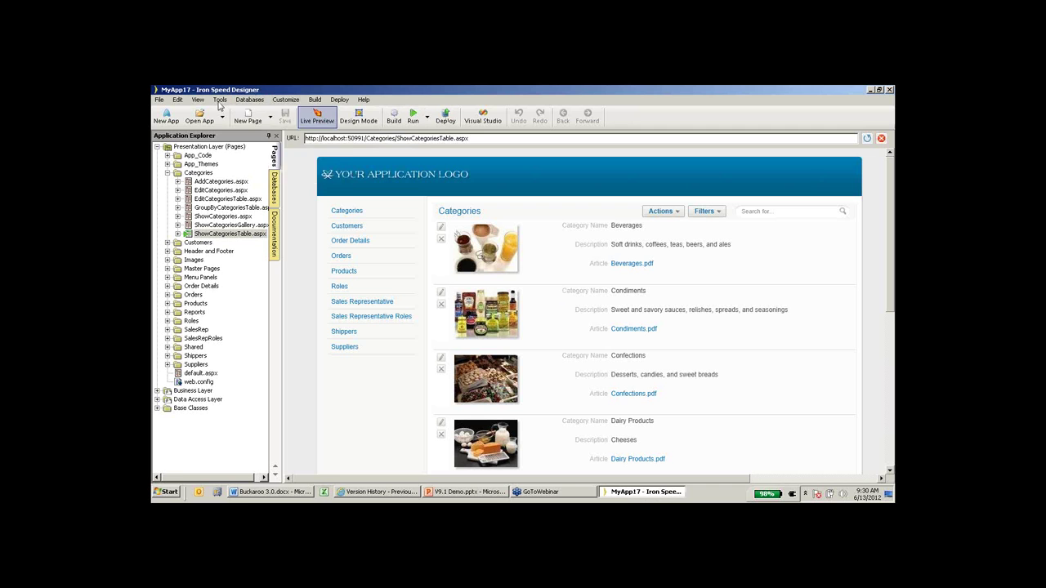
{"action": "left_click", "coordinate": [219, 101]}
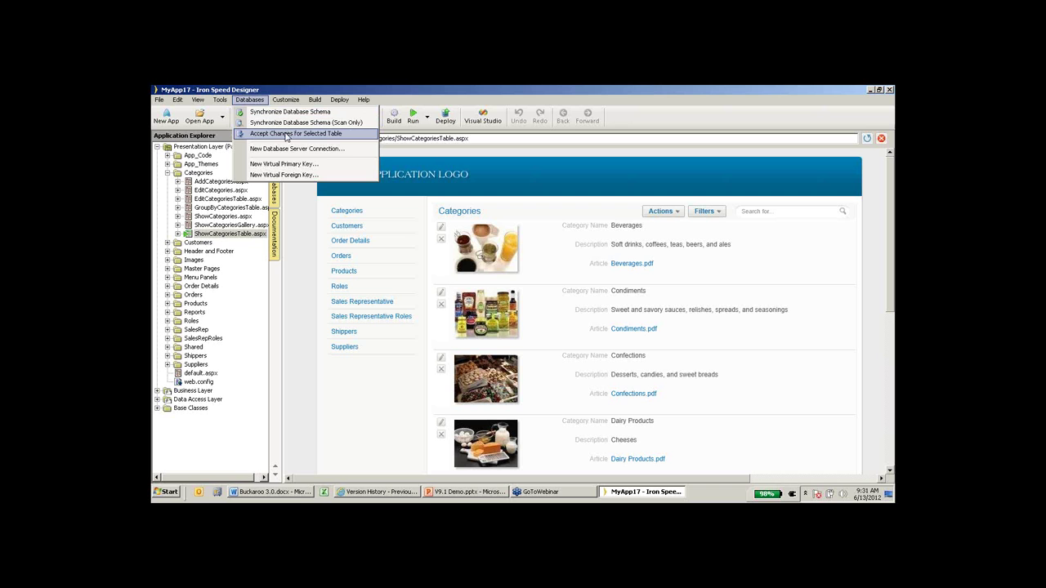
Dismiss the database commands list to view the Categories live preview.
{"action": "left_click", "coordinate": [409, 96]}
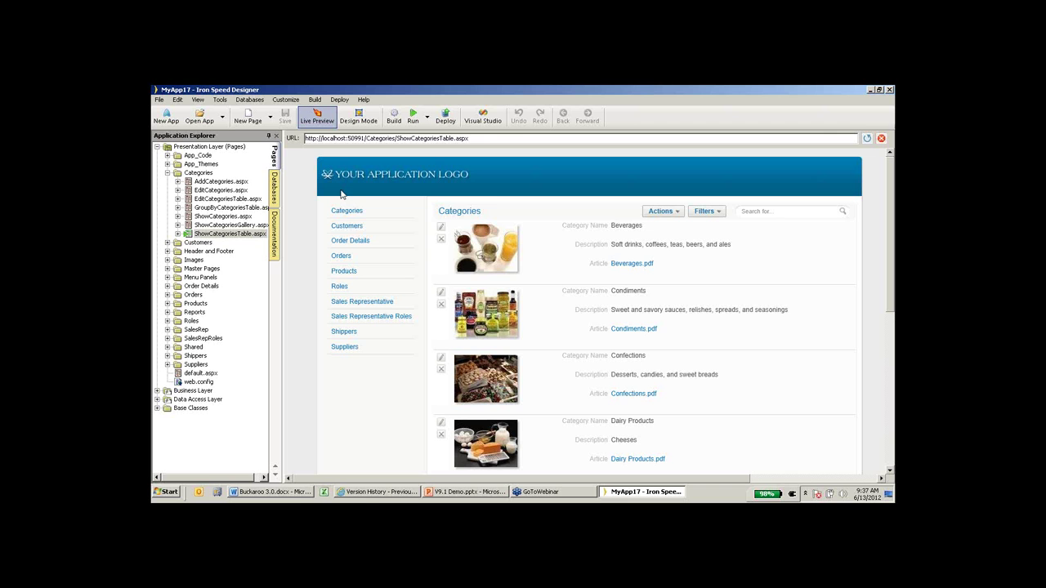
Go to the Iron Speed Designer V9.1 Video Demos page in the browser and scroll it.
{"action": "left_click", "coordinate": [362, 492]}
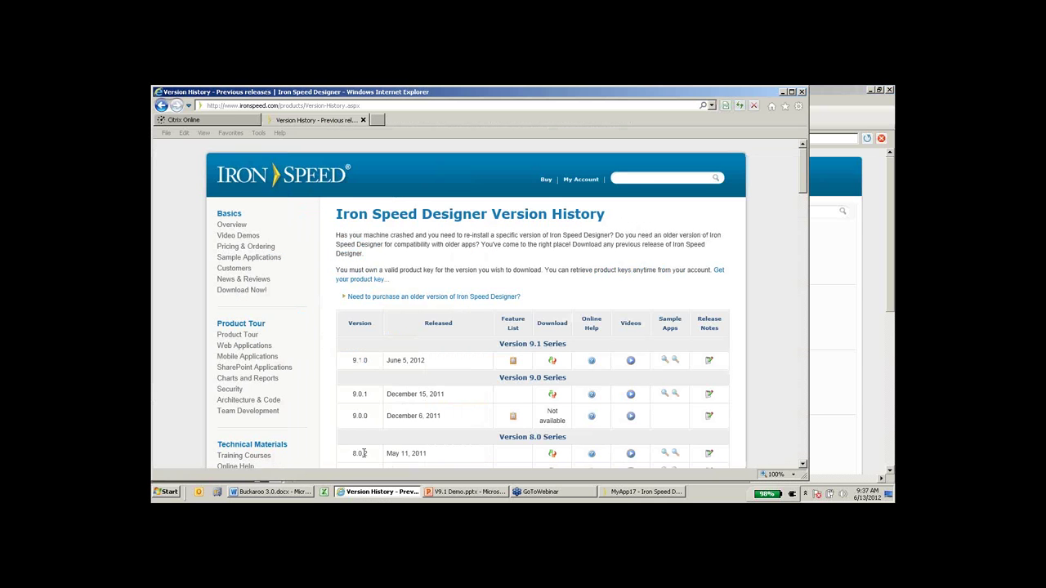
{"action": "left_click", "coordinate": [239, 235]}
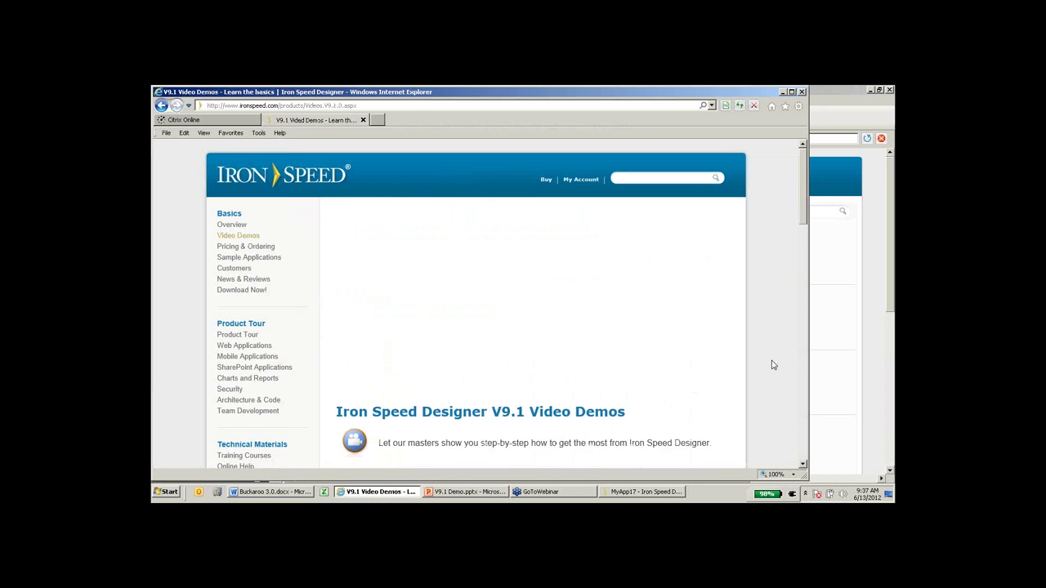
{"action": "scroll", "coordinate": [774, 365], "scroll_direction": "down", "scroll_amount": 1}
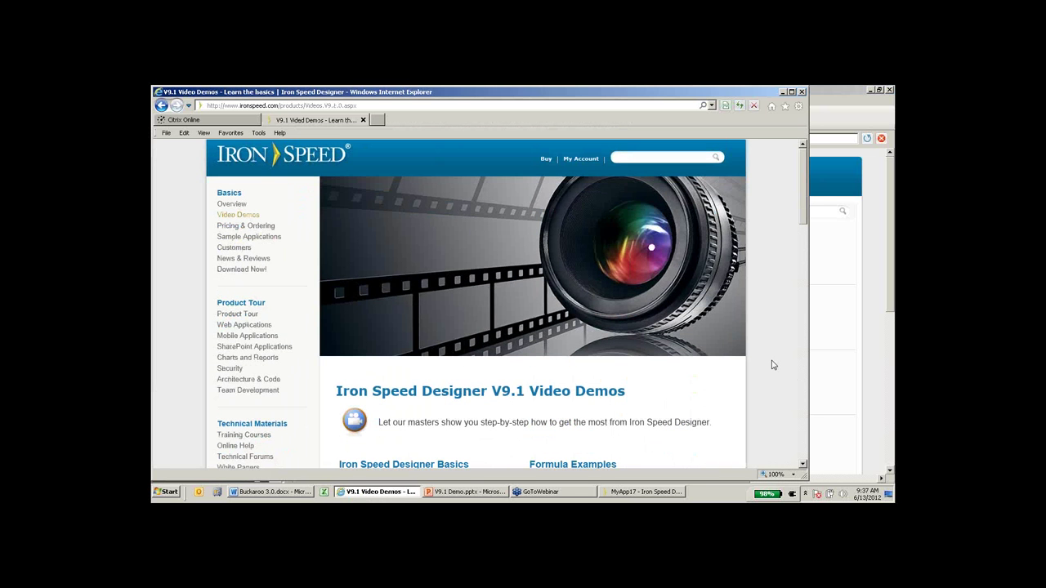
{"action": "scroll", "coordinate": [774, 365], "scroll_direction": "down", "scroll_amount": 3}
{"action": "scroll", "coordinate": [773, 366], "scroll_direction": "down", "scroll_amount": 1}
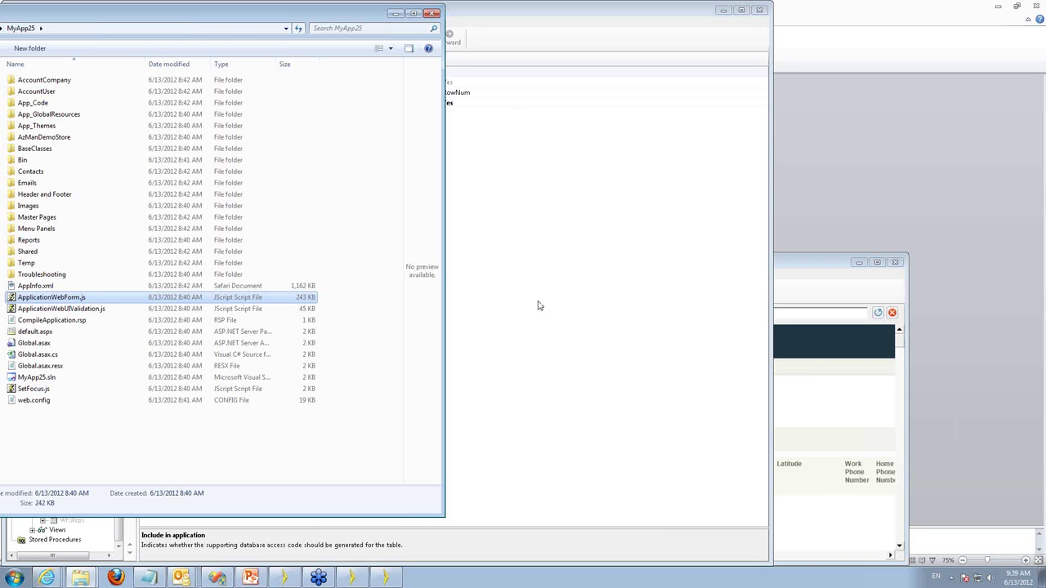
Bring MyApp25 forward and live-preview ShowAccountCompanyTable.aspx from the Pages list.
{"action": "mouse_move", "coordinate": [357, 578]}
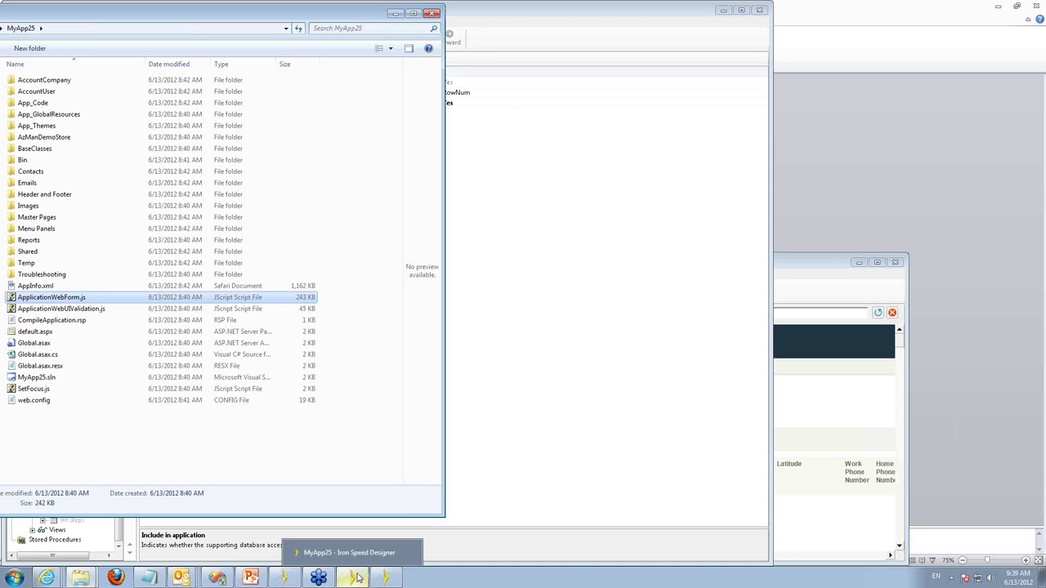
{"action": "left_click", "coordinate": [357, 578]}
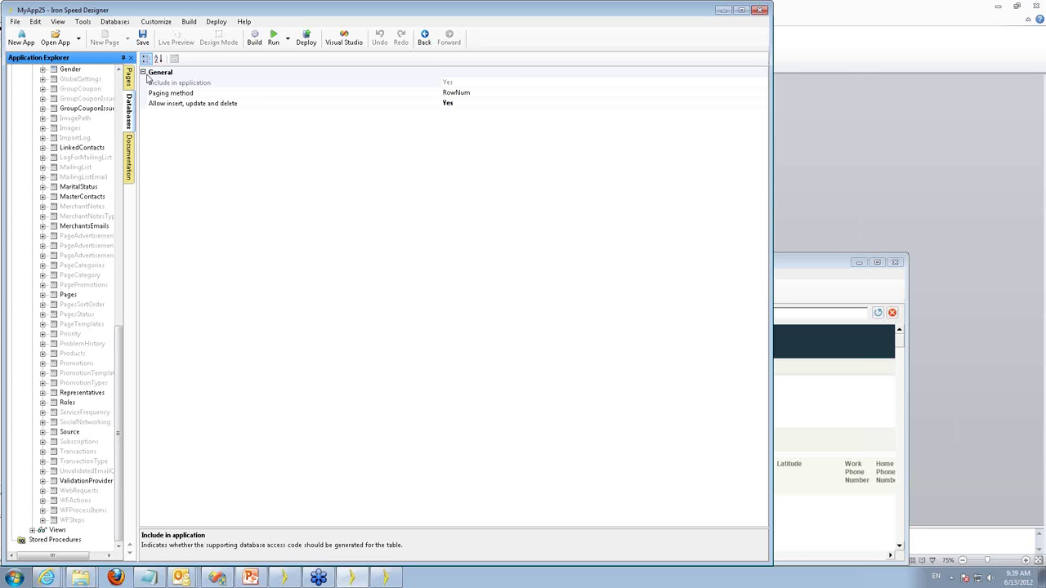
{"action": "left_click", "coordinate": [128, 75]}
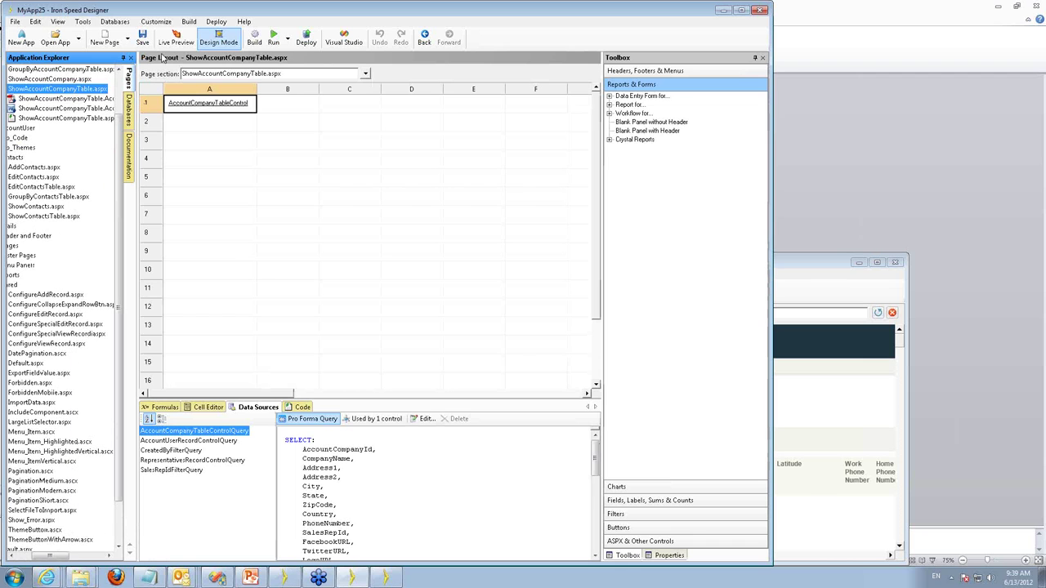
{"action": "left_click", "coordinate": [174, 41]}
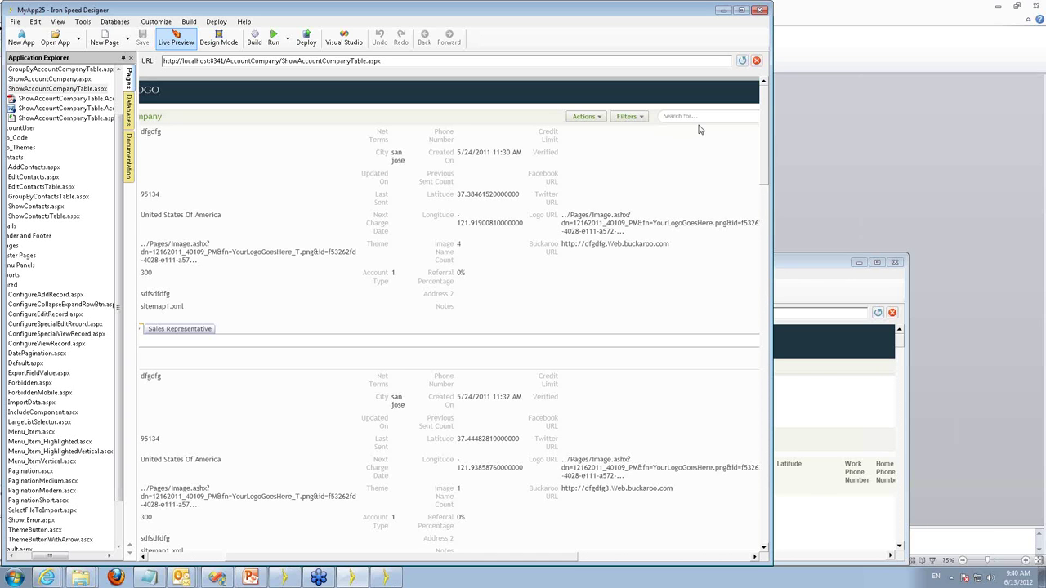
Click the preview's search box, then bring the MyApp25 project folder window to the front.
{"action": "left_click", "coordinate": [696, 116]}
{"action": "left_click", "coordinate": [80, 578]}
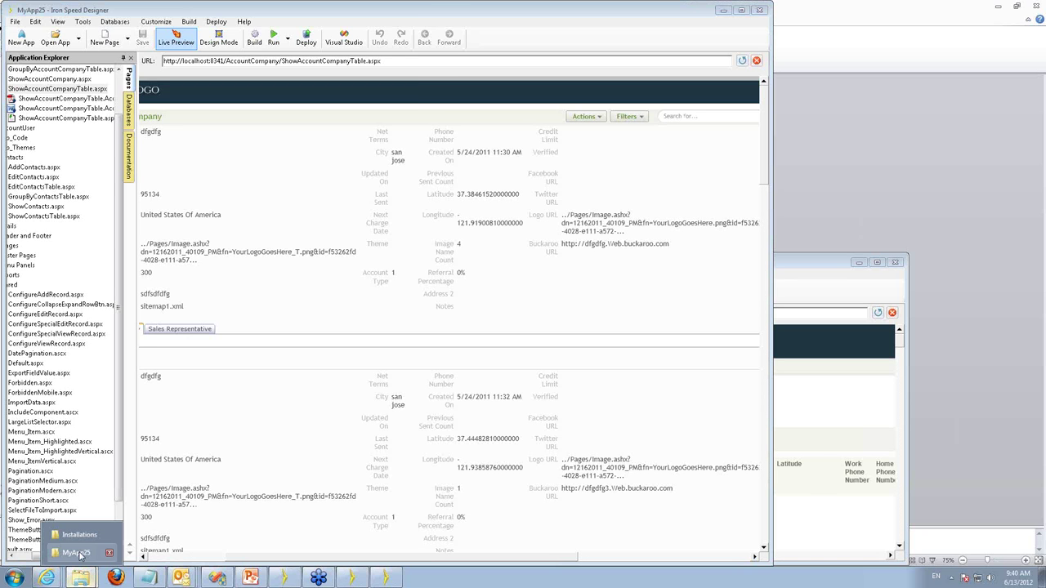
{"action": "left_click", "coordinate": [76, 553]}
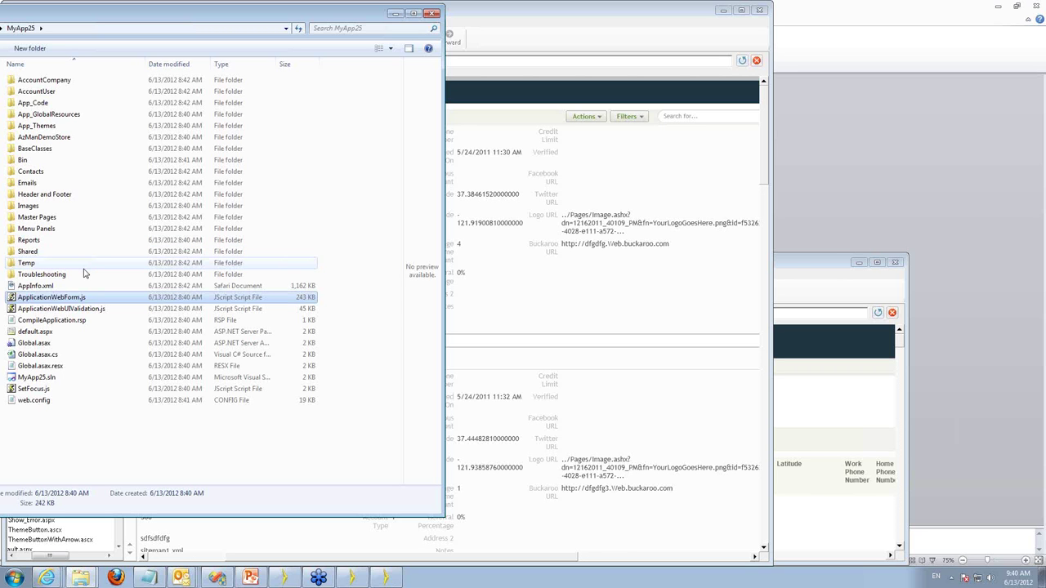
Select ApplicationWebForm.js in the MyApp25 folder and bring its Notepad window forward.
{"action": "left_click", "coordinate": [66, 309]}
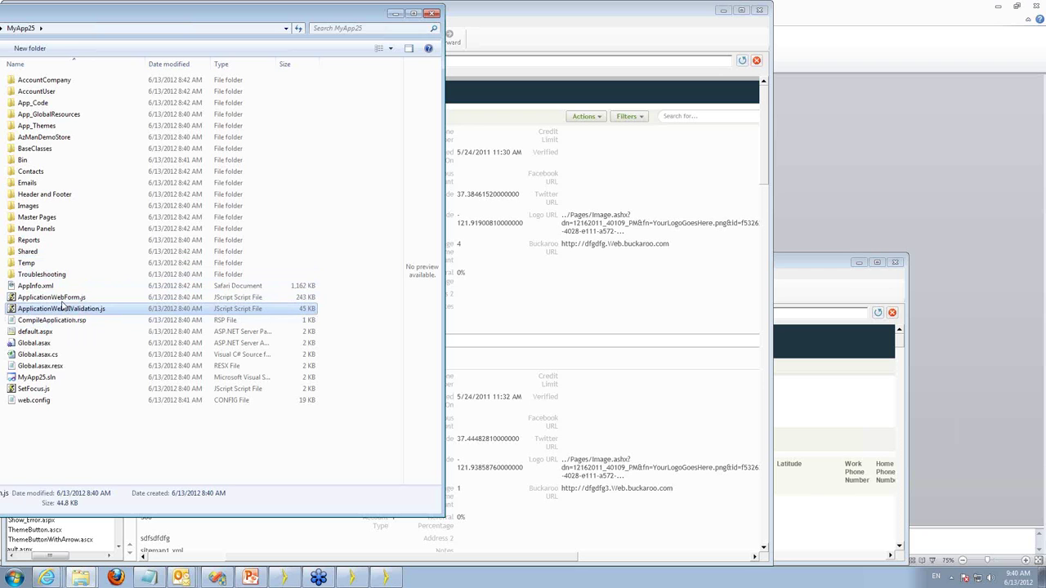
{"action": "left_click", "coordinate": [62, 298]}
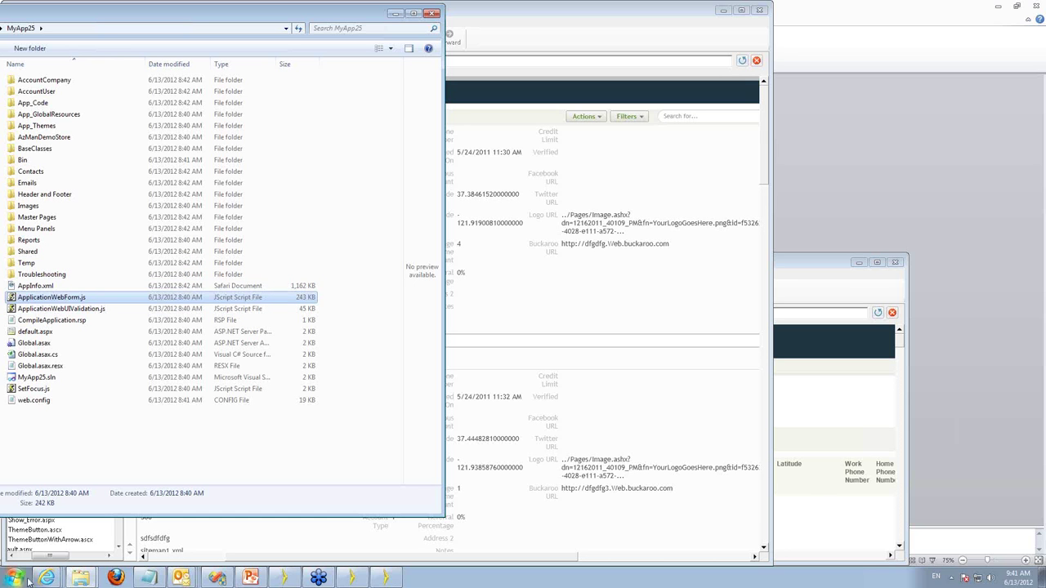
{"action": "left_click", "coordinate": [148, 578]}
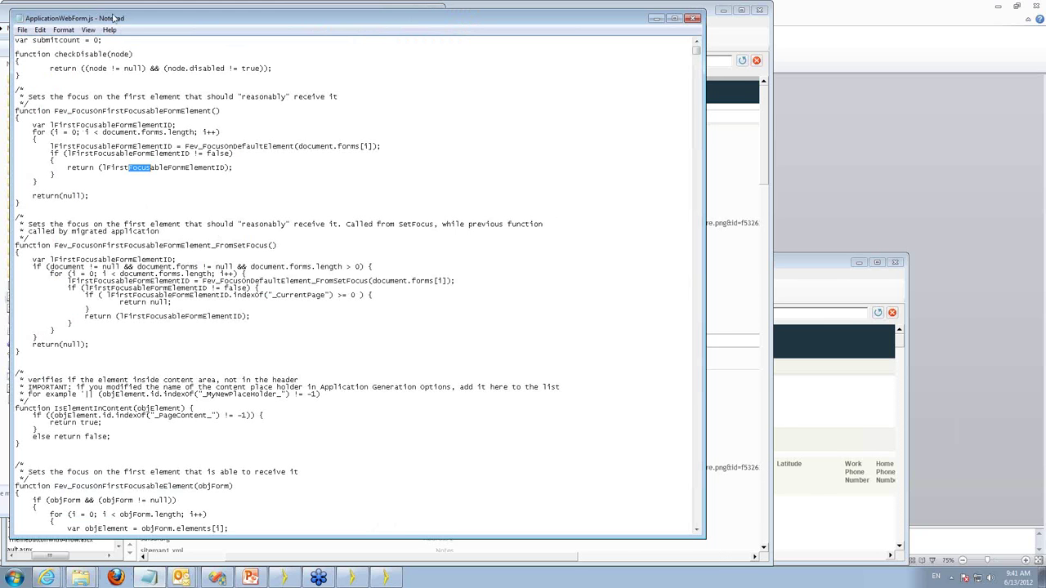
Shift the ApplicationWebForm.js Notepad window, then return to Iron Speed Designer's page preview.
{"action": "left_click_drag", "start_coordinate": [115, 18], "coordinate": [143, 61]}
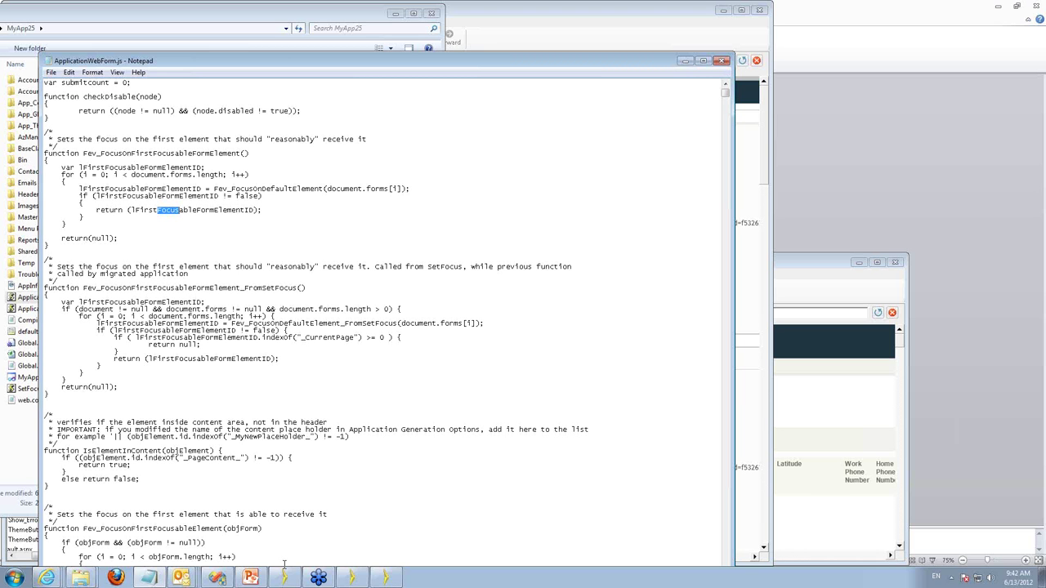
{"action": "left_click", "coordinate": [353, 579]}
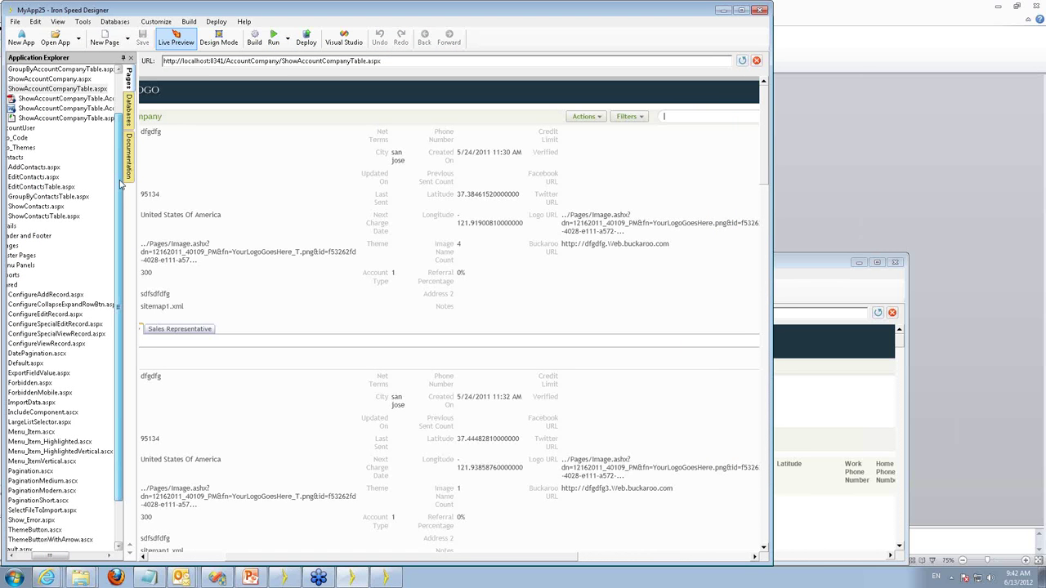
Expand App_Themes > Chardonnay and open BaseStyles.css, then Styles.css, in the editor.
{"action": "left_click_drag", "start_coordinate": [121, 184], "coordinate": [120, 144]}
{"action": "left_click_drag", "start_coordinate": [51, 556], "coordinate": [35, 556]}
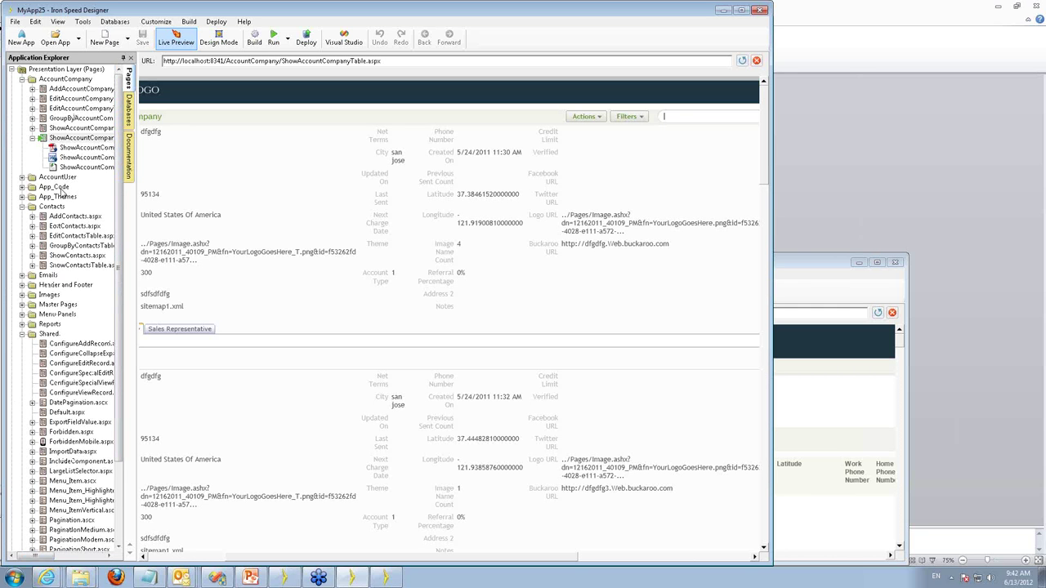
{"action": "left_click", "coordinate": [22, 197]}
{"action": "left_click", "coordinate": [32, 207]}
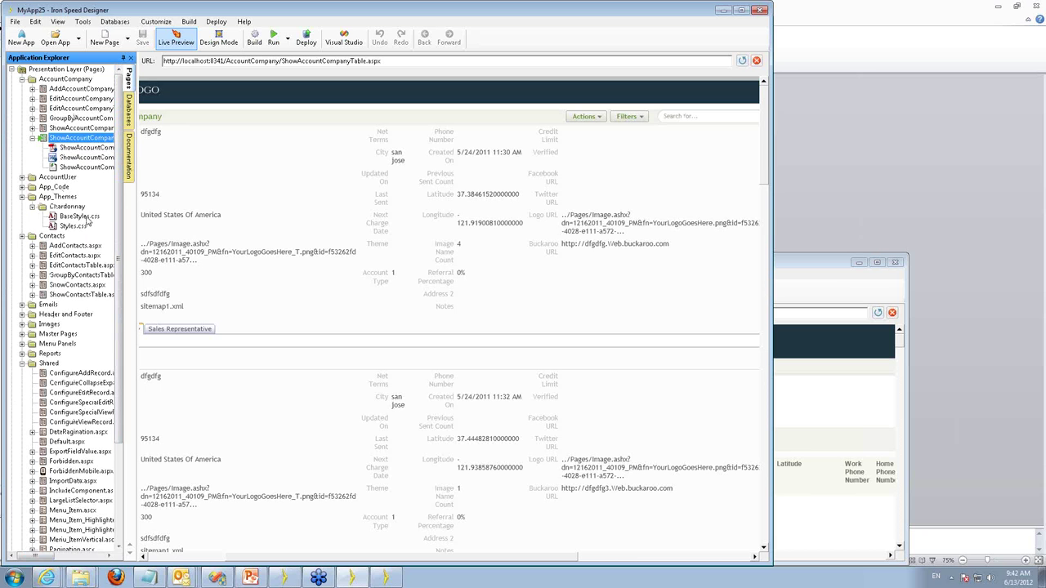
{"action": "left_click", "coordinate": [82, 217]}
{"action": "double_click", "coordinate": [82, 216]}
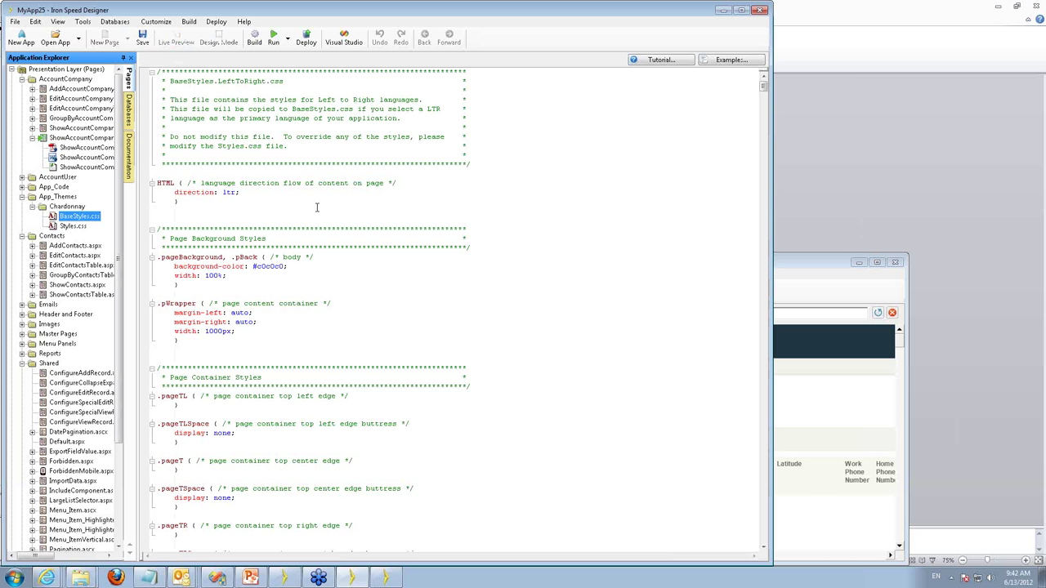
{"action": "double_click", "coordinate": [73, 226]}
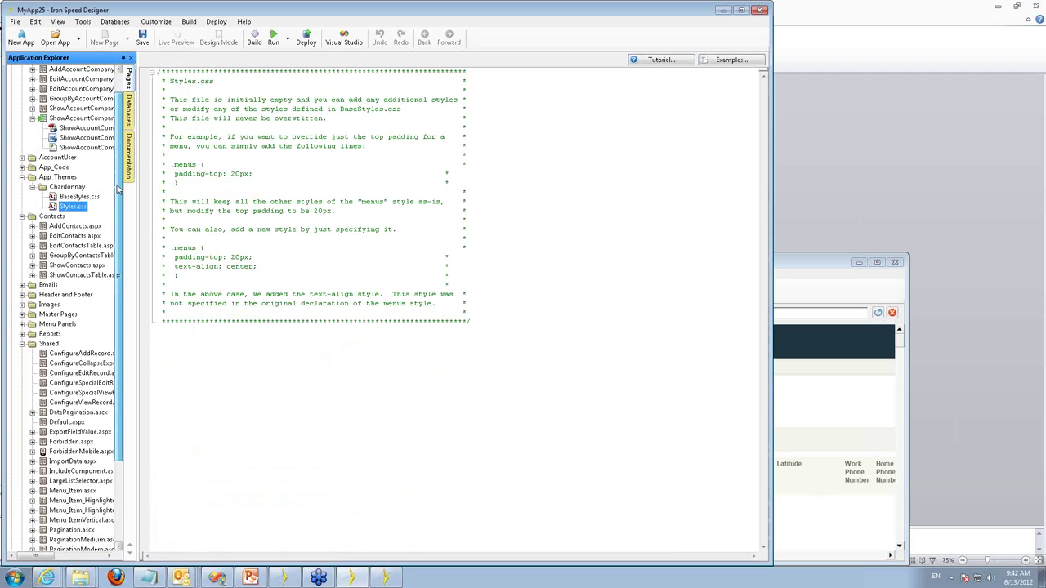
{"action": "left_click_drag", "start_coordinate": [116, 189], "coordinate": [119, 209]}
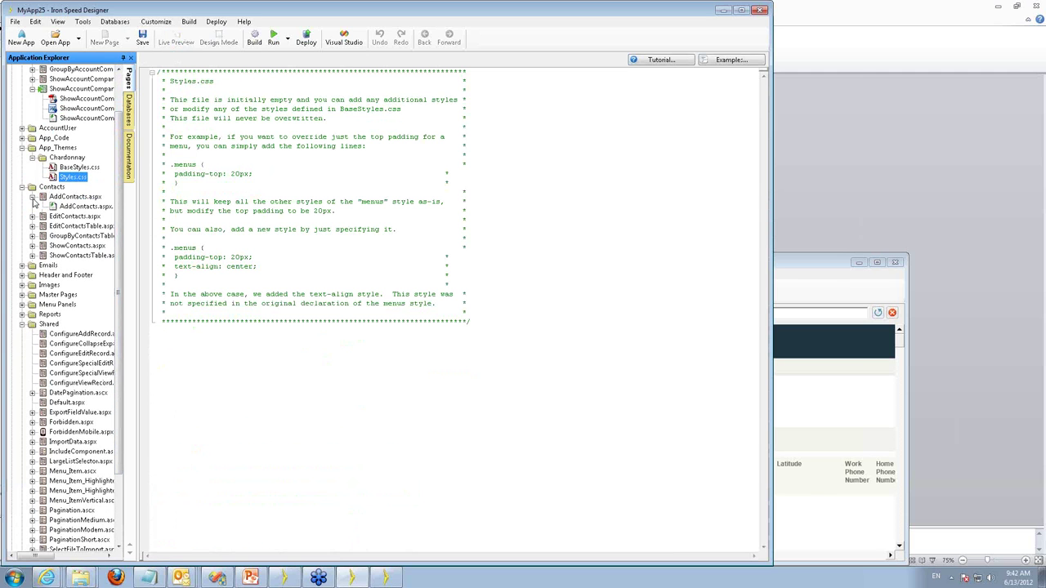
Open AddContacts.aspx's code, then live-preview ShowAccountCompanyTable.aspx again.
{"action": "double_click", "coordinate": [74, 208]}
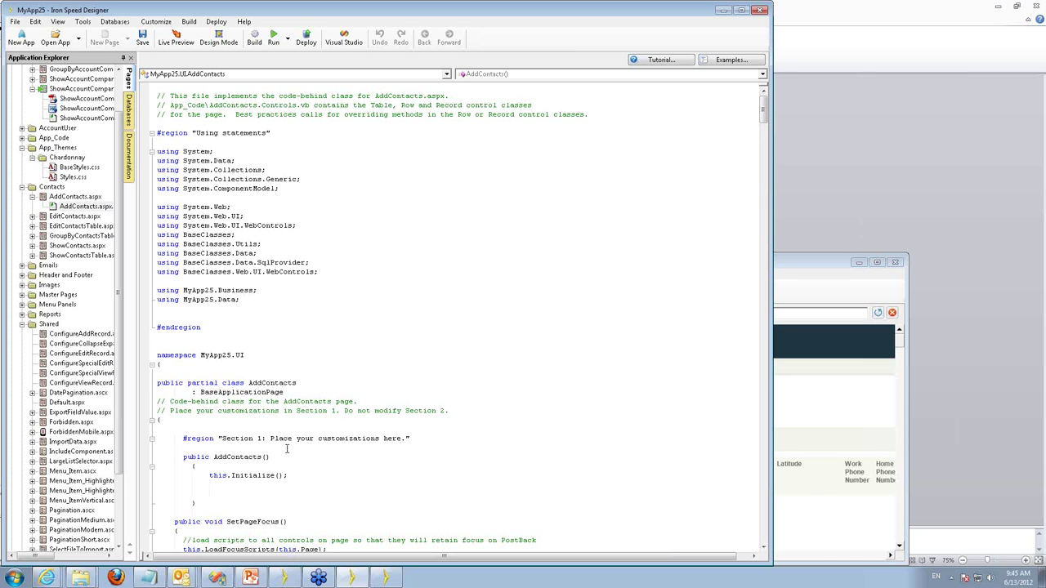
{"action": "left_click", "coordinate": [79, 89]}
{"action": "double_click", "coordinate": [78, 90]}
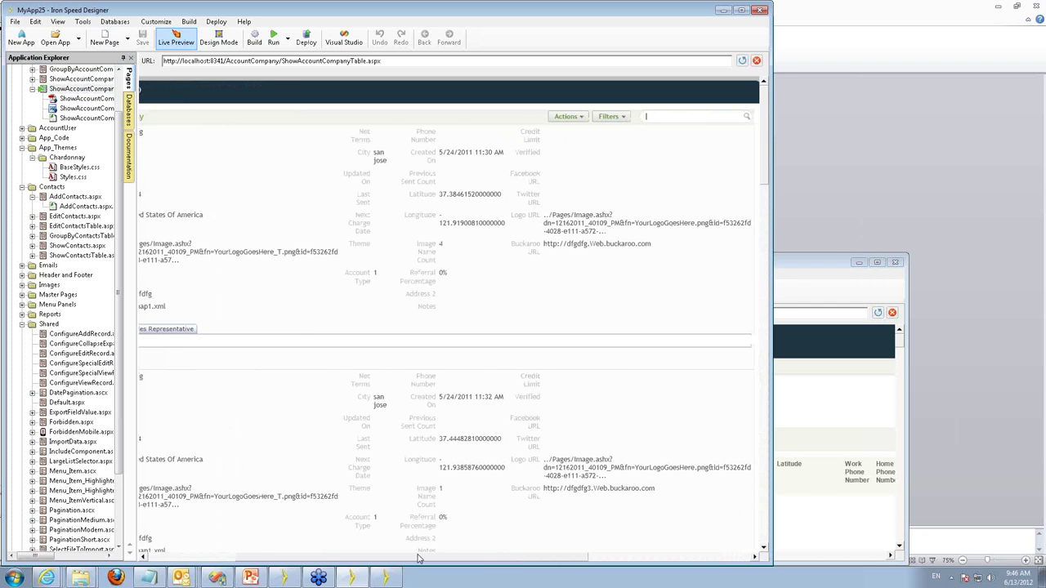
Check the table's Filters and Actions panels, then switch ShowAccountCompanyTable.aspx to Design Mode.
{"action": "left_click", "coordinate": [612, 116]}
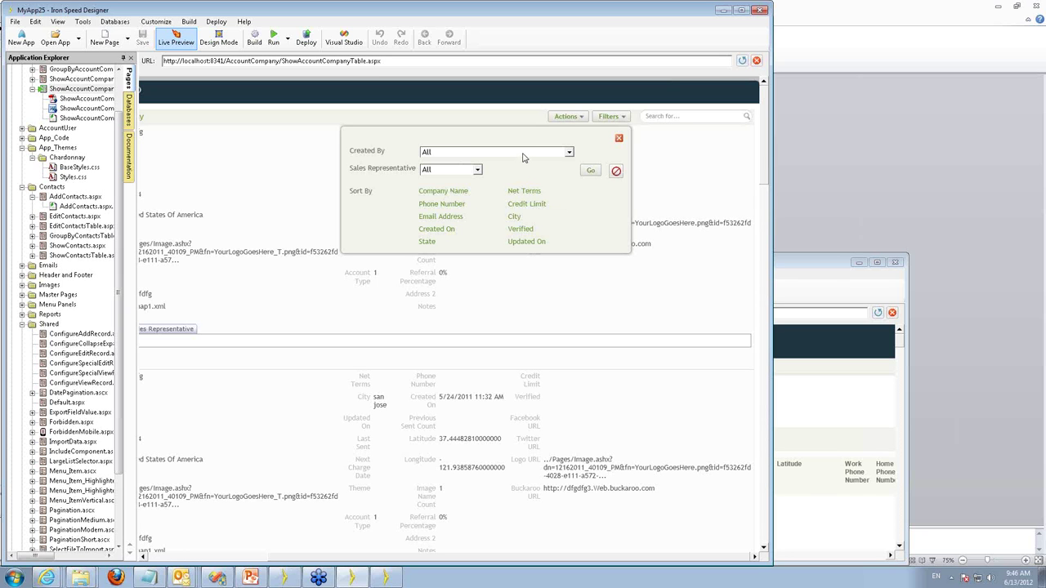
{"action": "left_click", "coordinate": [572, 117]}
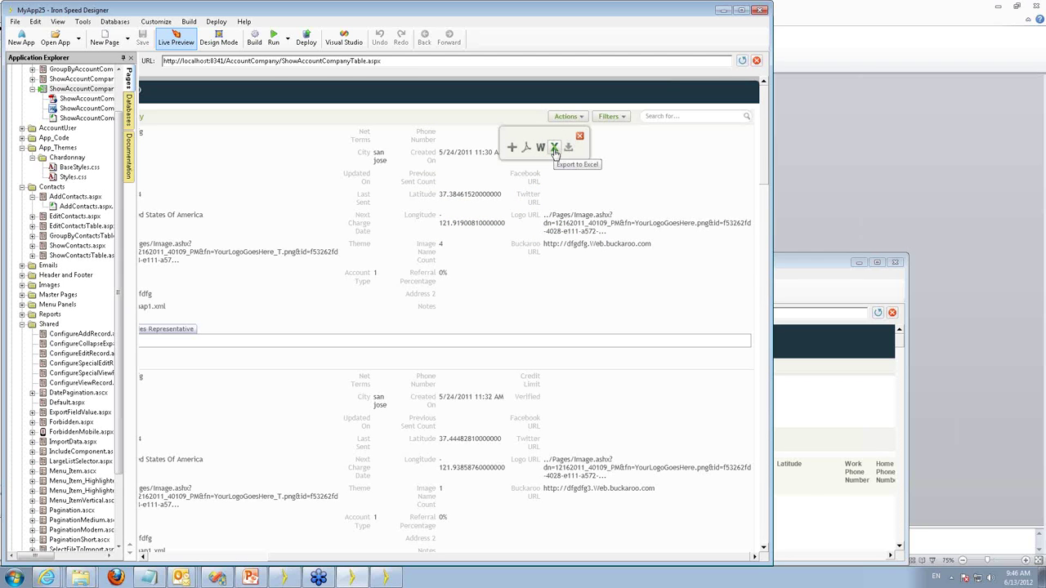
{"action": "left_click", "coordinate": [615, 118]}
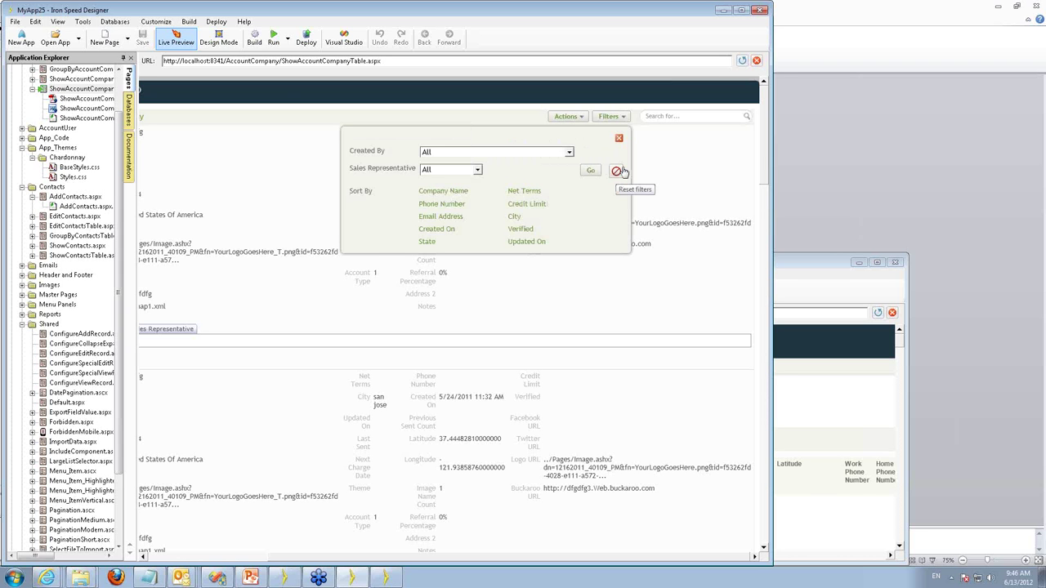
{"action": "left_click", "coordinate": [219, 42]}
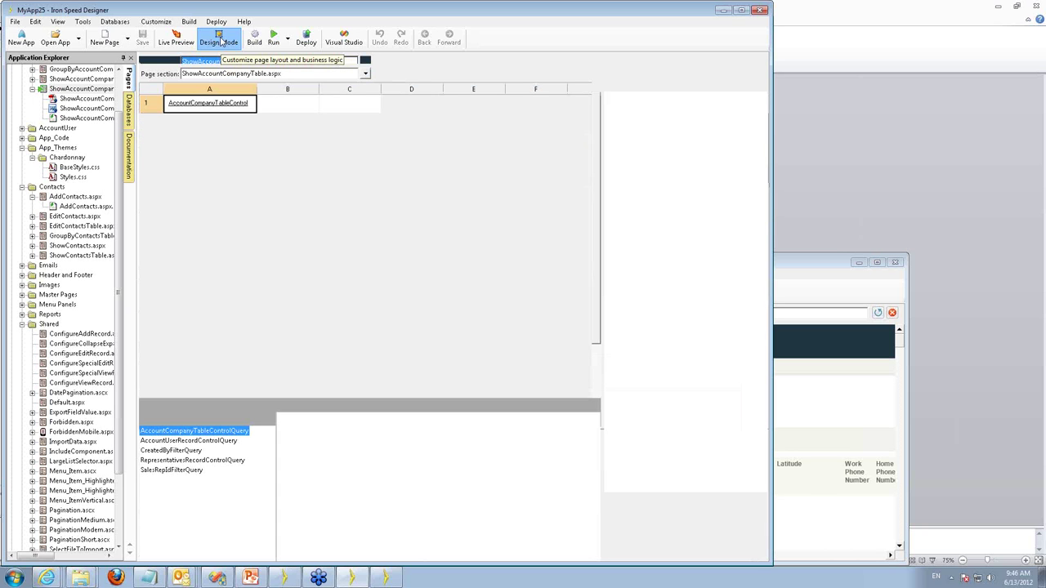
Show the AccountCompanyFilters page section and select the AccountCompanyResetButton cell E3.
{"action": "left_click", "coordinate": [292, 73]}
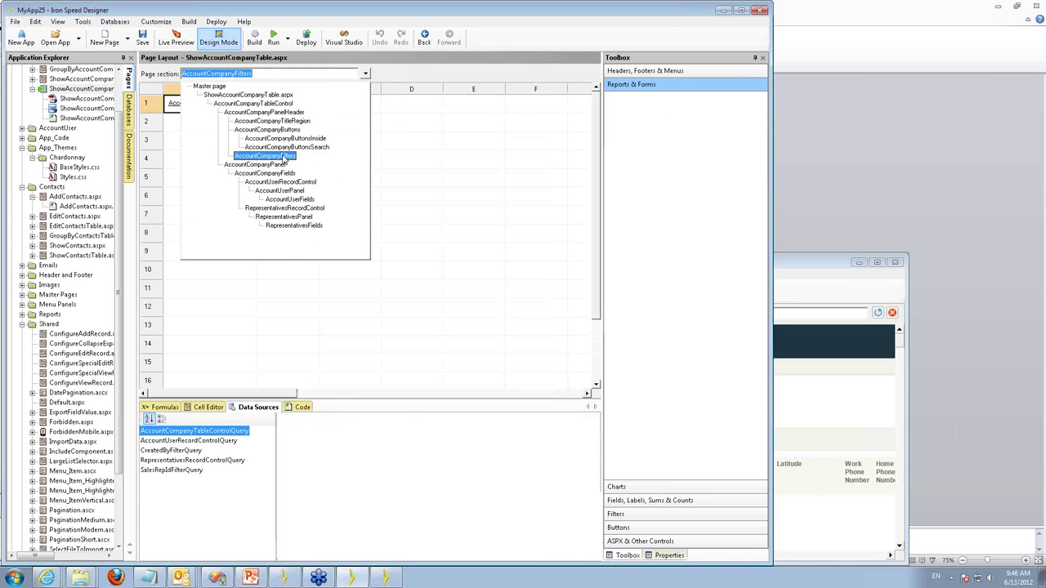
{"action": "left_click", "coordinate": [303, 156]}
{"action": "left_click", "coordinate": [567, 147]}
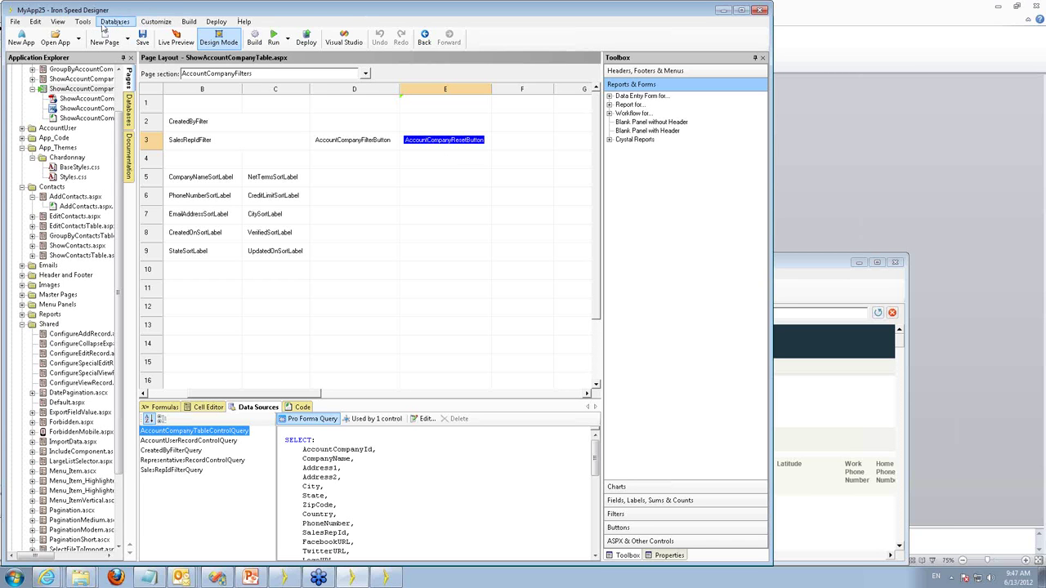
{"action": "left_click", "coordinate": [85, 22]}
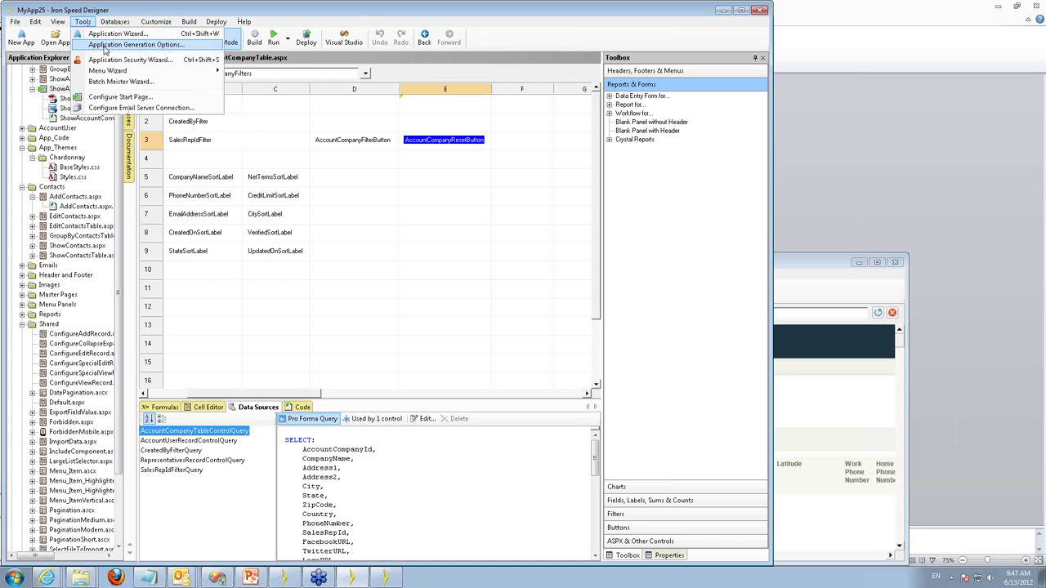
In Application Generation Options, expand Reports > Enhanced > Outer Table Panel > Table Buttons and select Reset filters.
{"action": "left_click", "coordinate": [103, 46]}
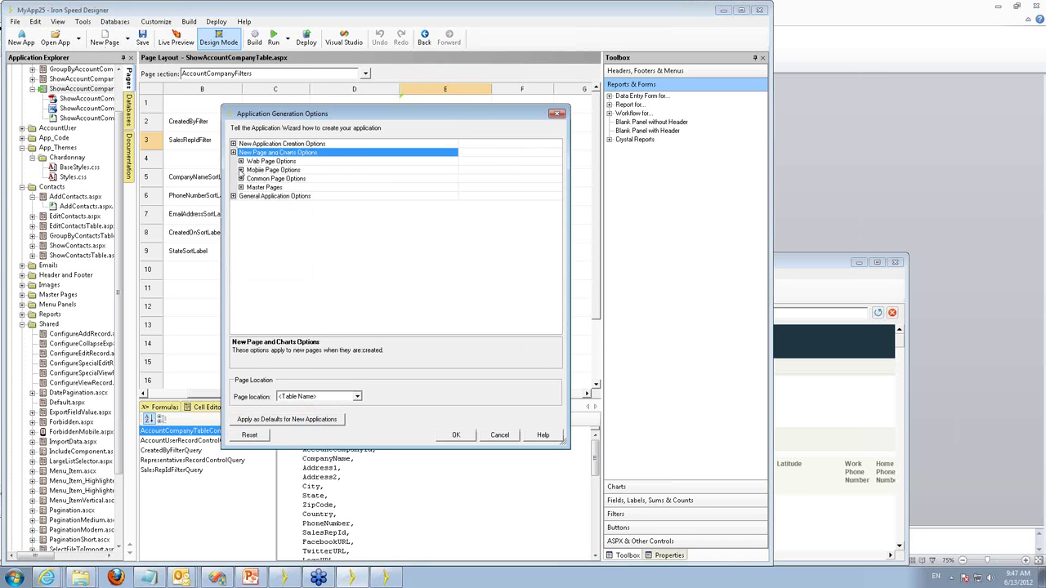
{"action": "left_click", "coordinate": [241, 162]}
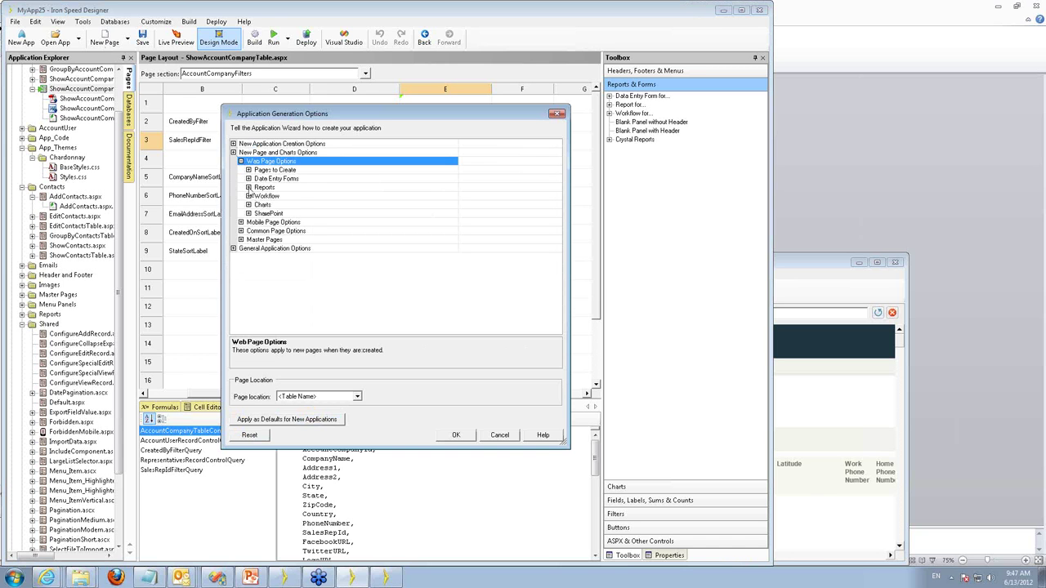
{"action": "left_click", "coordinate": [249, 188]}
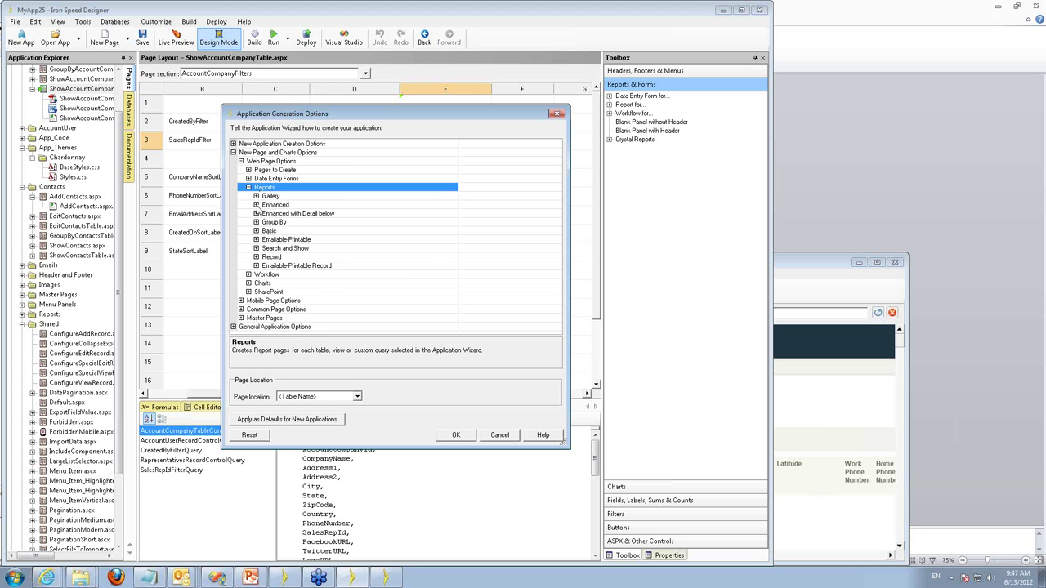
{"action": "left_click", "coordinate": [256, 205]}
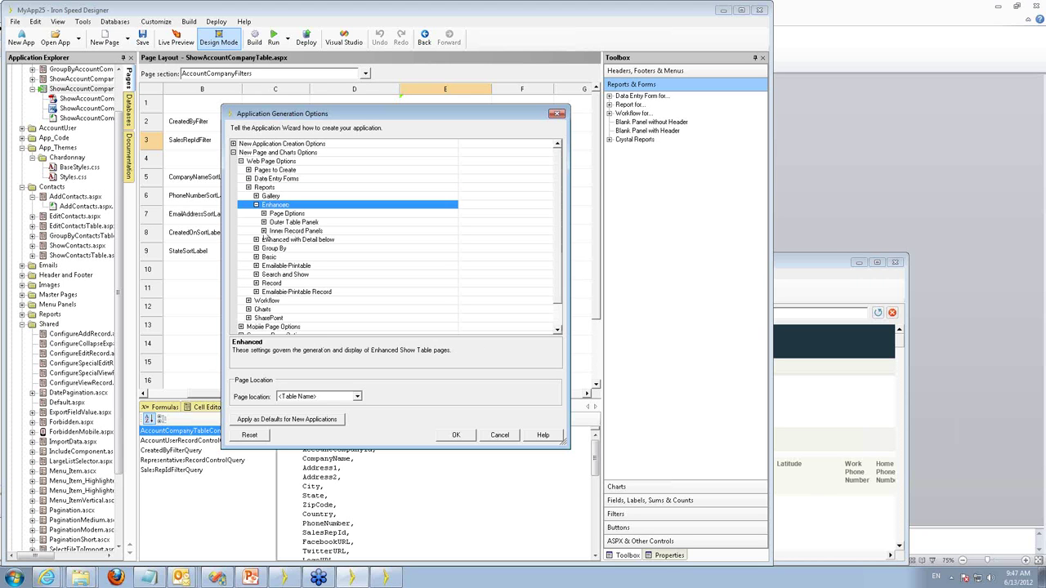
{"action": "left_click", "coordinate": [263, 213]}
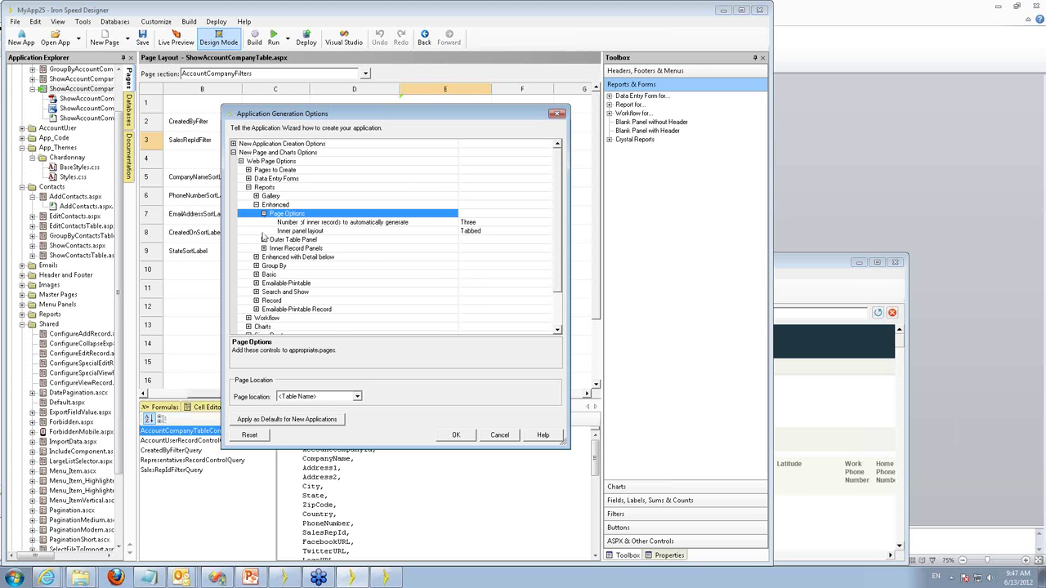
{"action": "left_click", "coordinate": [264, 240]}
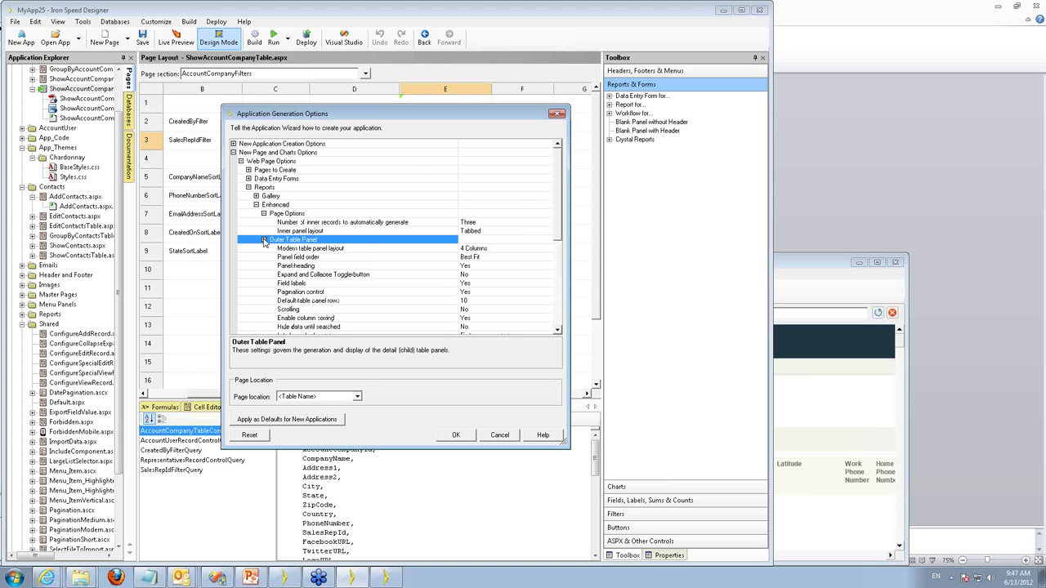
{"action": "scroll", "coordinate": [363, 297], "scroll_direction": "down", "scroll_amount": 2}
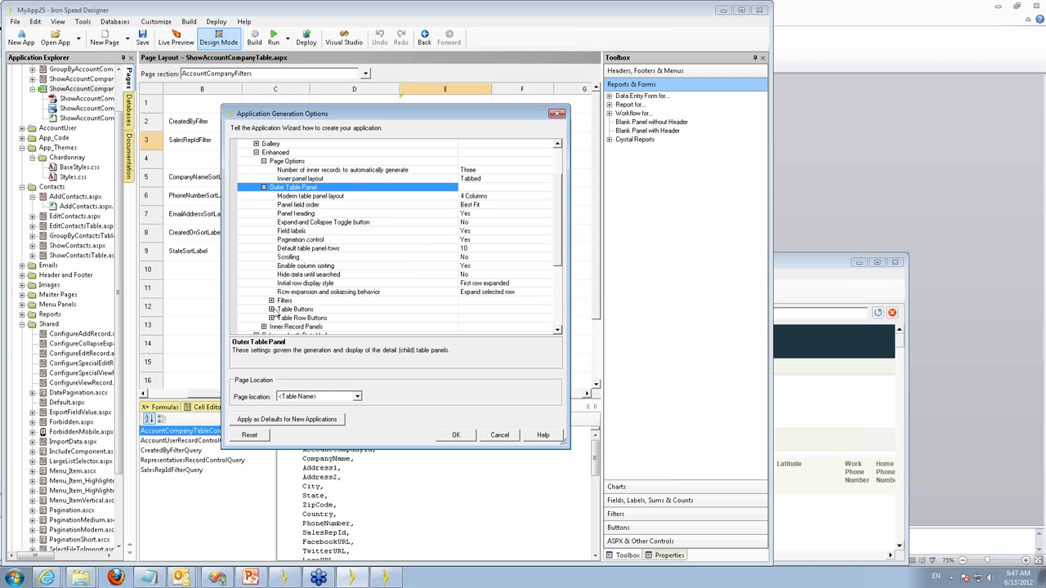
{"action": "left_click", "coordinate": [277, 310]}
{"action": "left_click", "coordinate": [271, 310]}
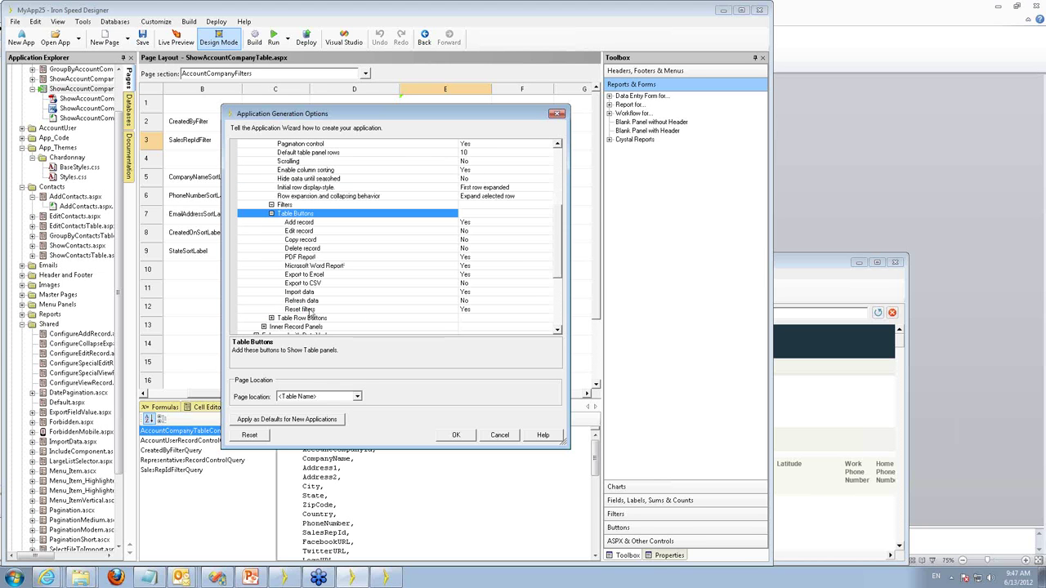
{"action": "left_click", "coordinate": [483, 309]}
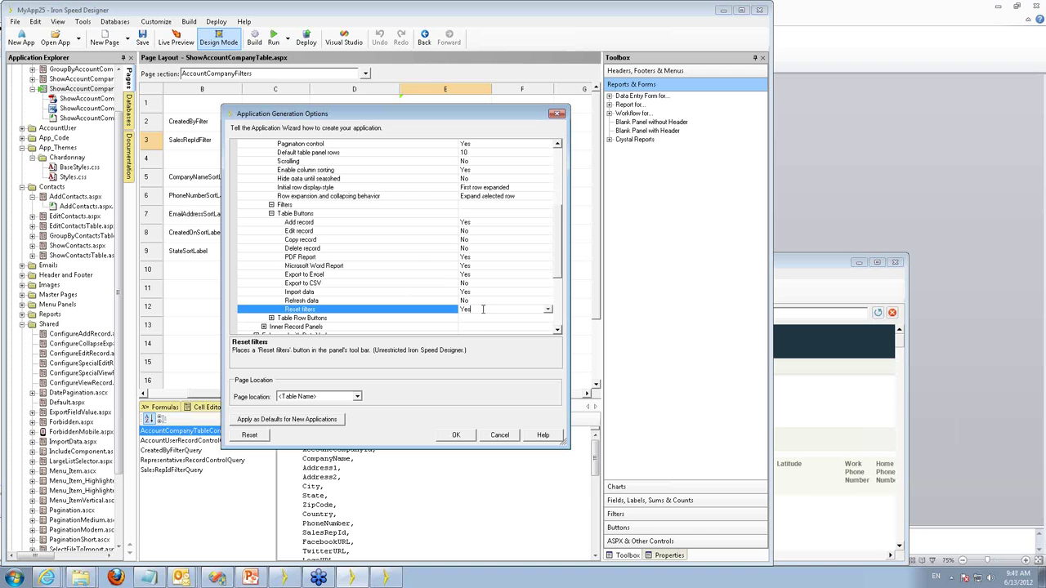
{"action": "mouse_move", "coordinate": [561, 249]}
{"action": "left_mouse_down"}
{"action": "mouse_move", "coordinate": [558, 169]}
{"action": "mouse_move", "coordinate": [557, 246]}
{"action": "left_mouse_up"}
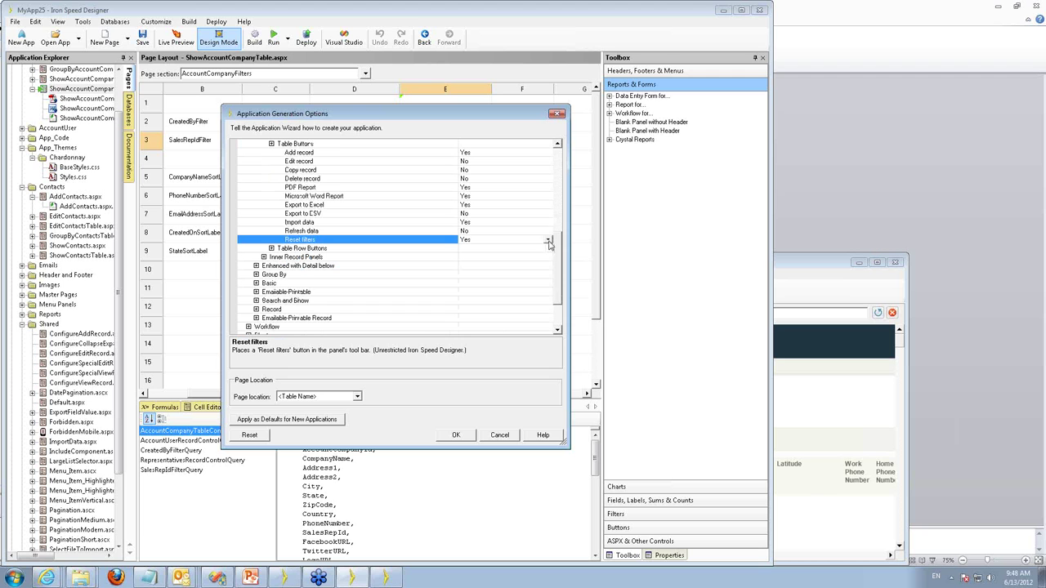
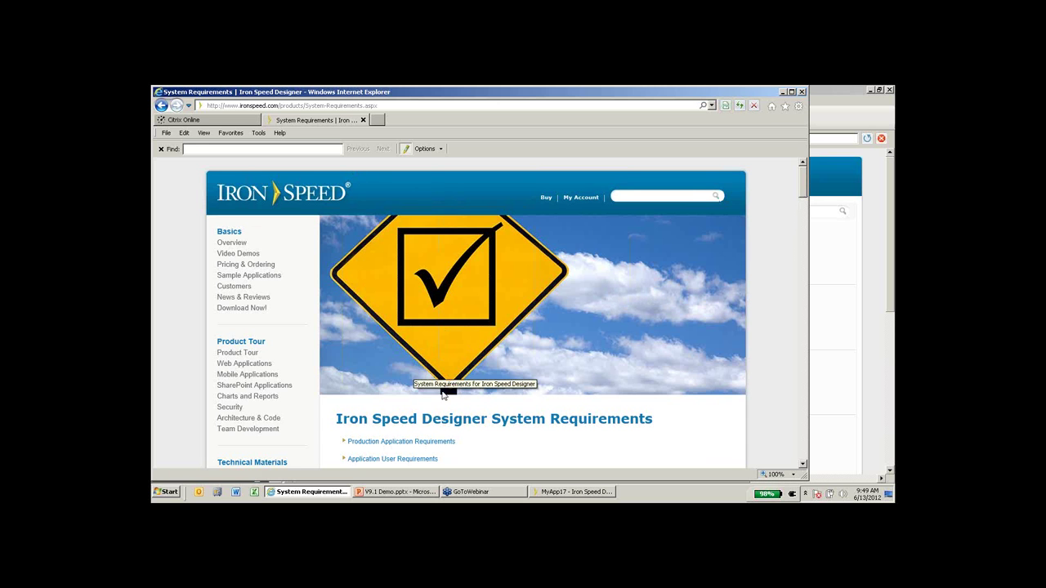
Scroll the System Requirements page down to the Web Server and Database requirement rows.
{"action": "scroll", "coordinate": [399, 392], "scroll_direction": "down", "scroll_amount": 3}
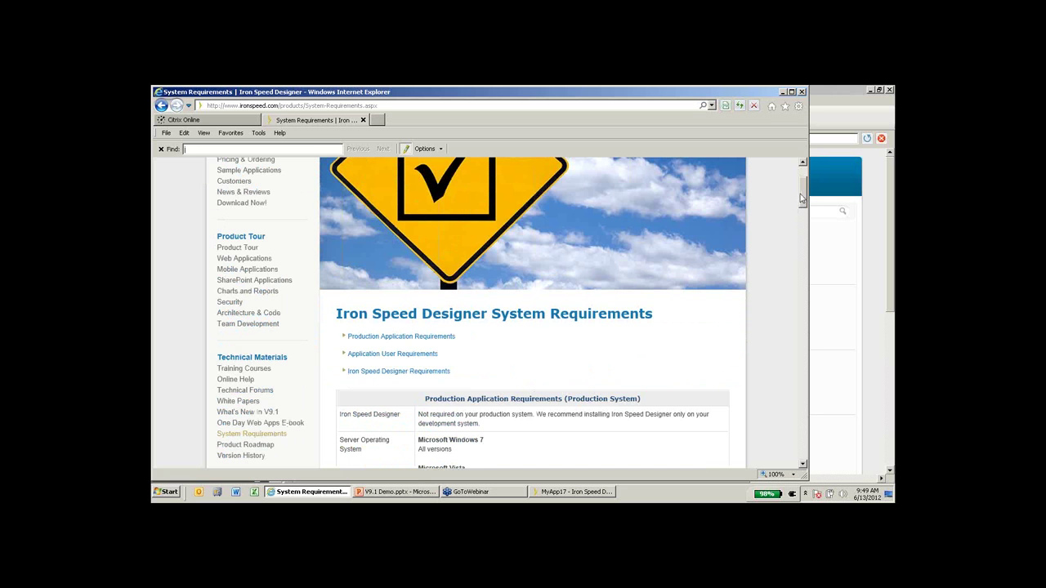
{"action": "left_click_drag", "start_coordinate": [802, 198], "coordinate": [803, 274]}
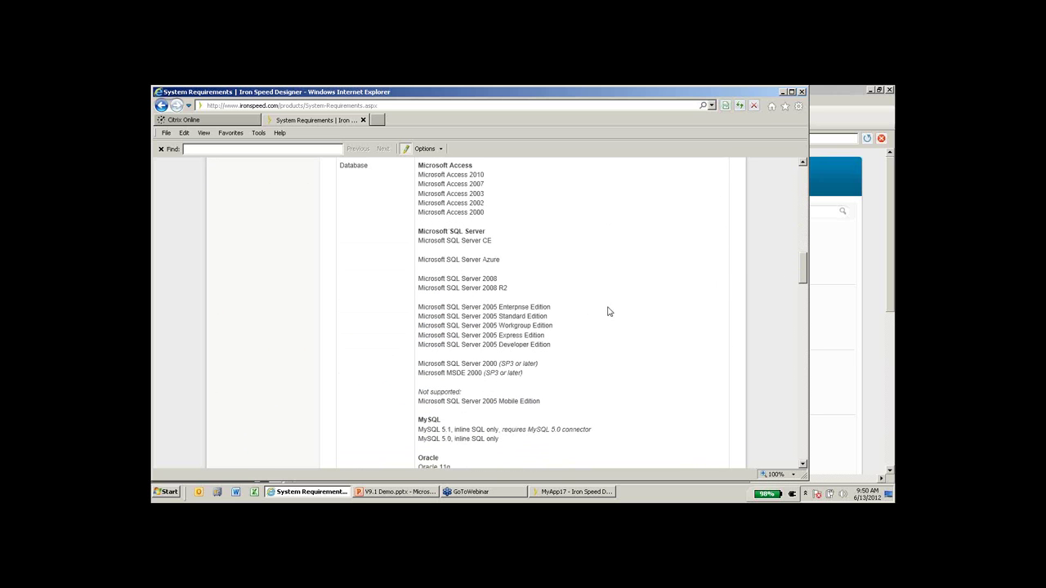
{"action": "left_click_drag", "start_coordinate": [499, 335], "coordinate": [595, 335]}
{"action": "scroll", "coordinate": [616, 333], "scroll_direction": "up", "scroll_amount": 3}
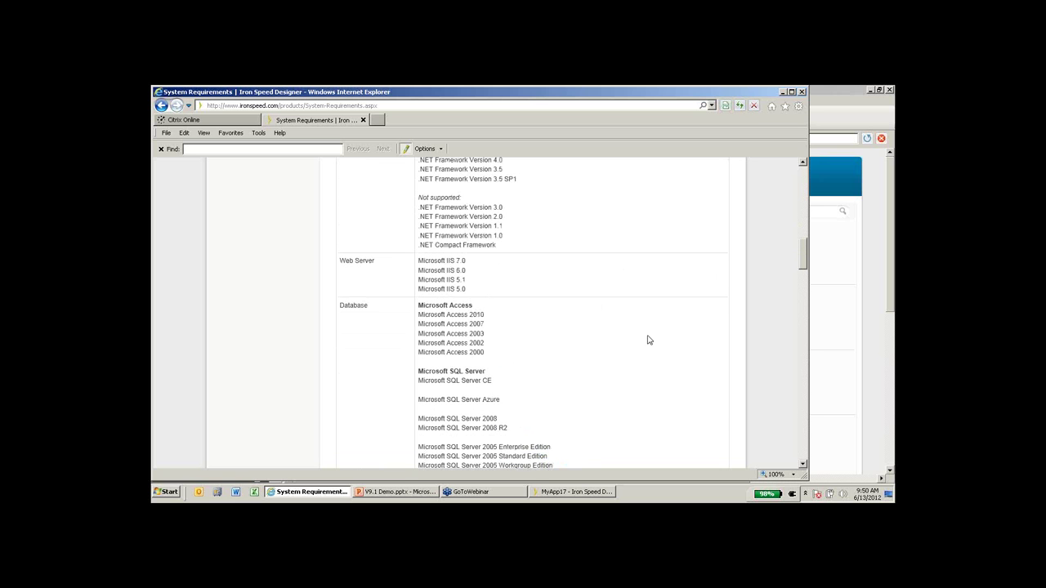
{"action": "scroll", "coordinate": [645, 340], "scroll_direction": "down", "scroll_amount": 2}
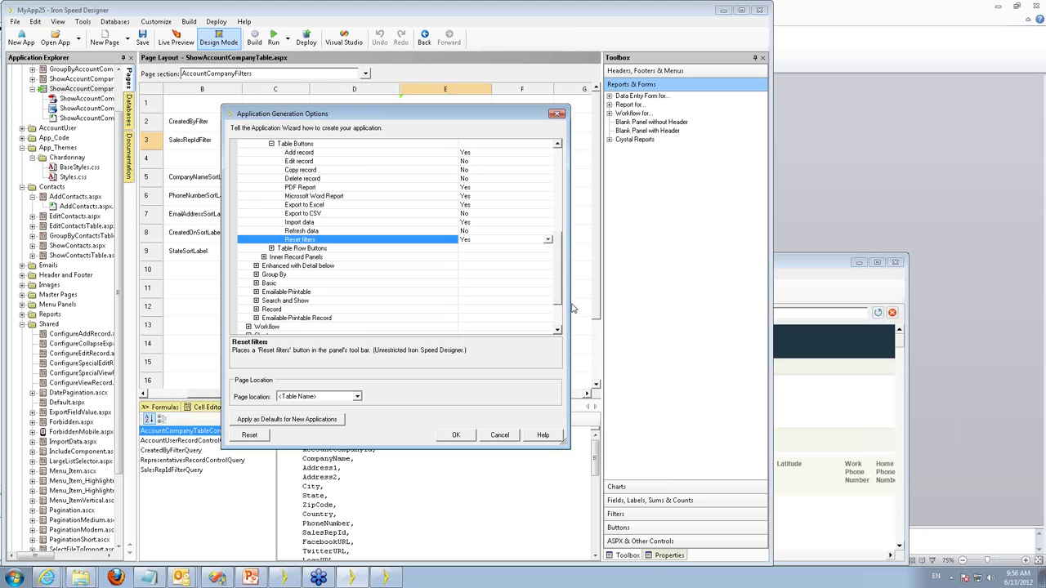
Close Application Generation Options and launch the Code Customization Wizard from the Customize menu.
{"action": "key", "text": "Escape"}
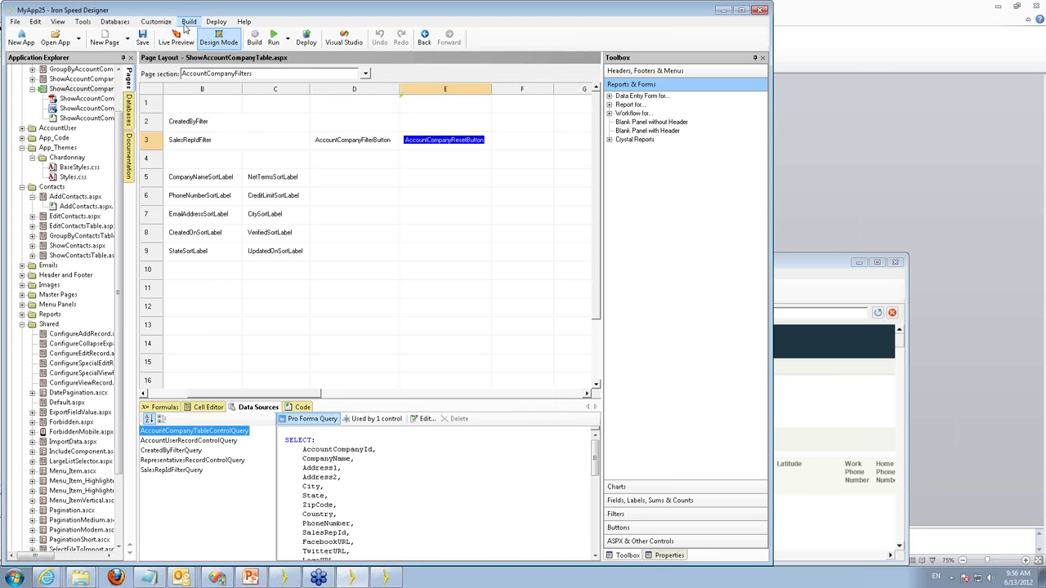
{"action": "left_click", "coordinate": [155, 22]}
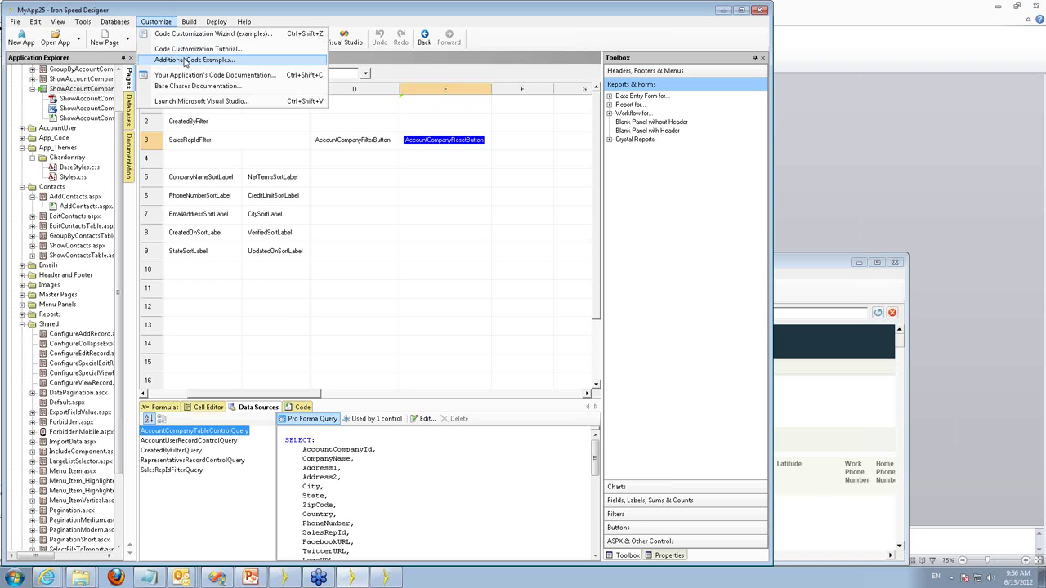
{"action": "left_click", "coordinate": [198, 36]}
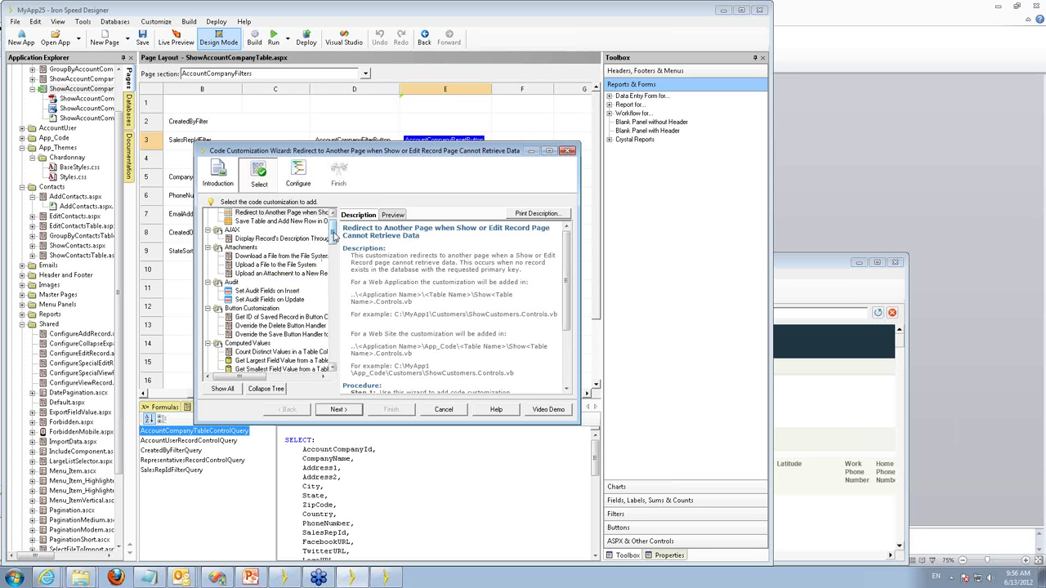
Scroll the wizard's example tree to Web Services and select Add a Web Service to Your Application.
{"action": "left_click_drag", "start_coordinate": [334, 235], "coordinate": [334, 360]}
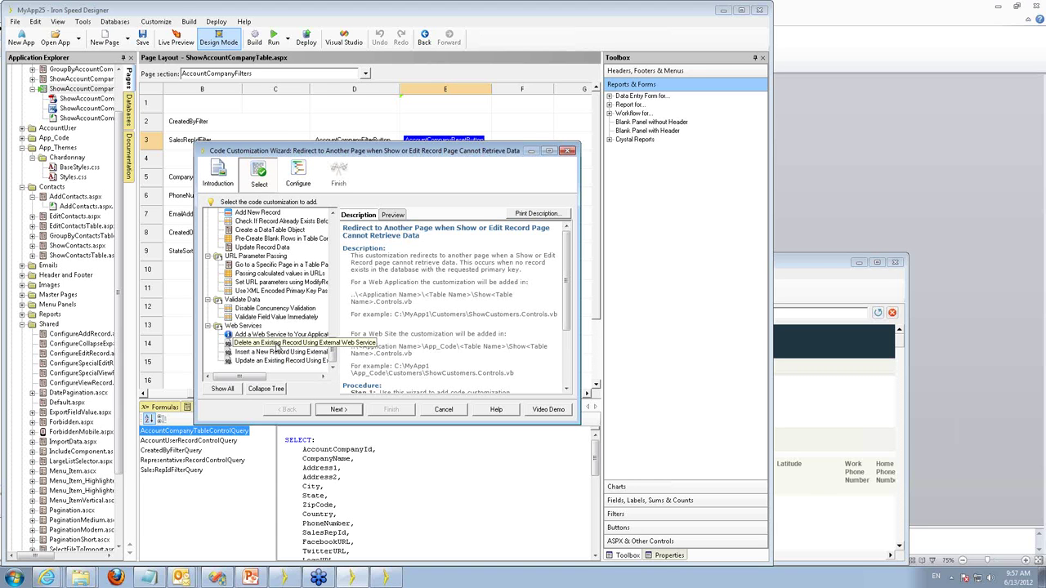
{"action": "left_click", "coordinate": [247, 335]}
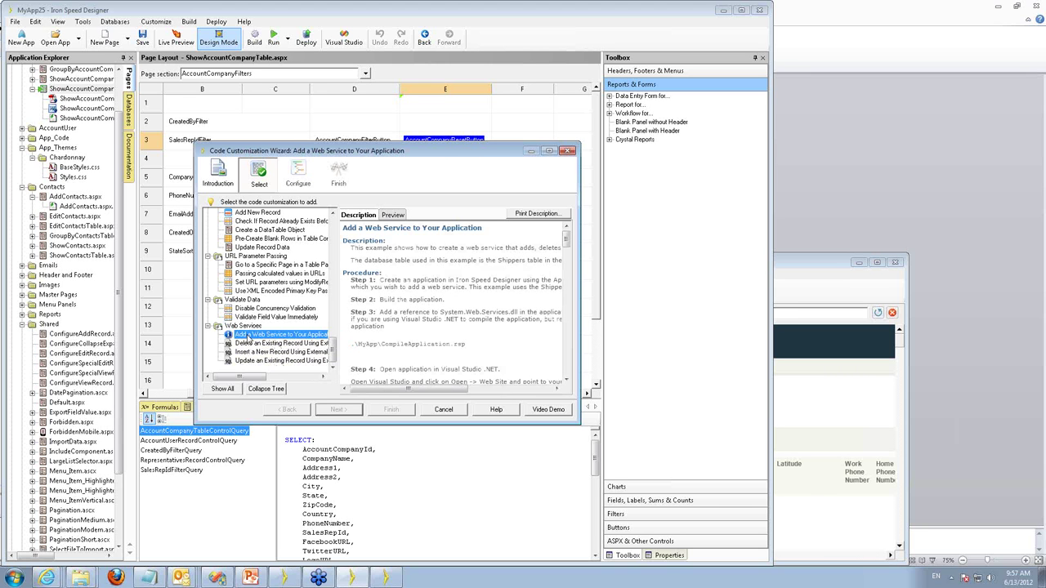